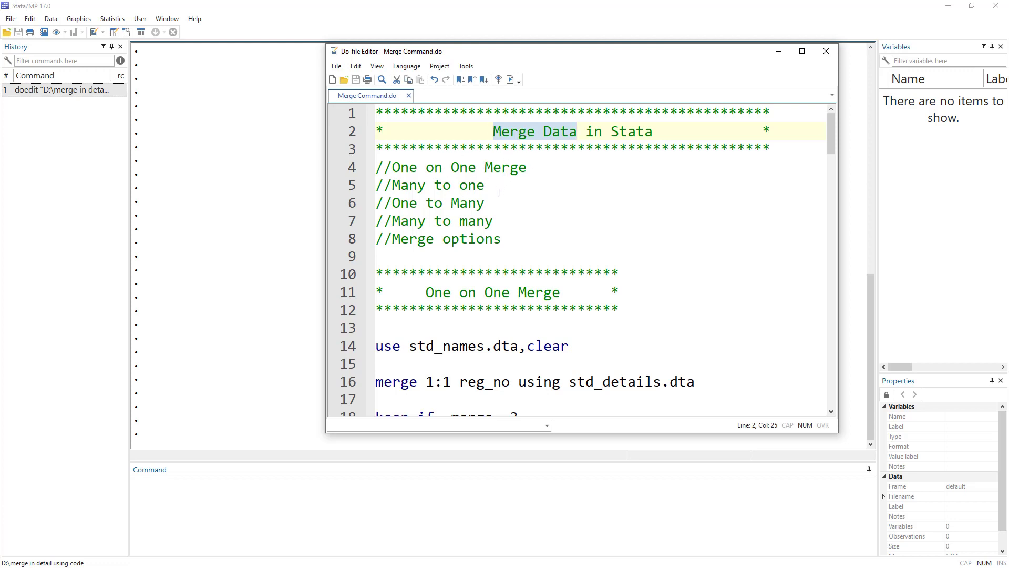
- Review the list of merge topics at the start of Merge Command.do and the One on One Merge heading
left_click_drag(527, 170, 394, 174)
left_click_drag(494, 189, 393, 179)
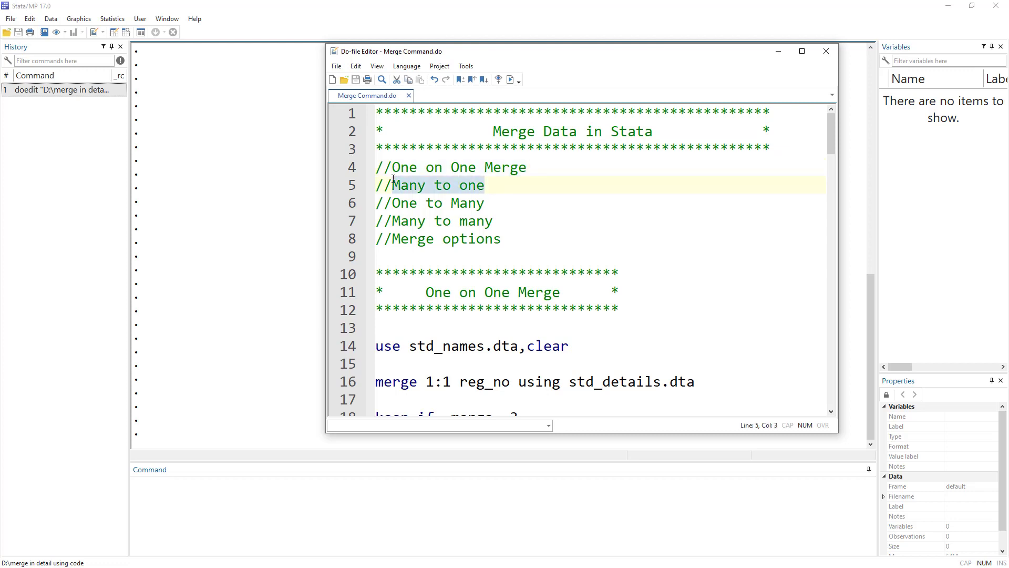
left_click_drag(497, 204, 397, 198)
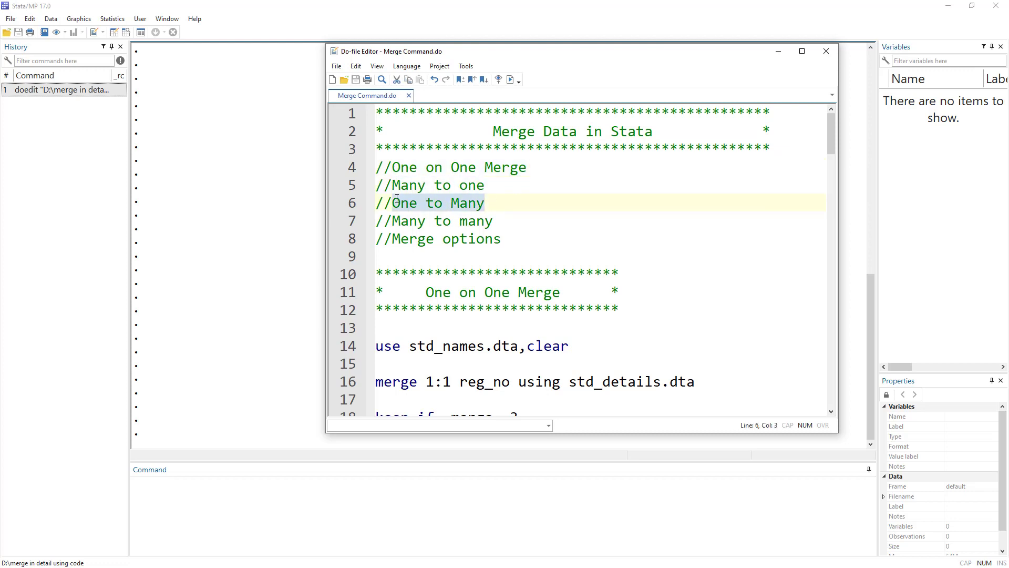
left_click_drag(495, 220, 388, 221)
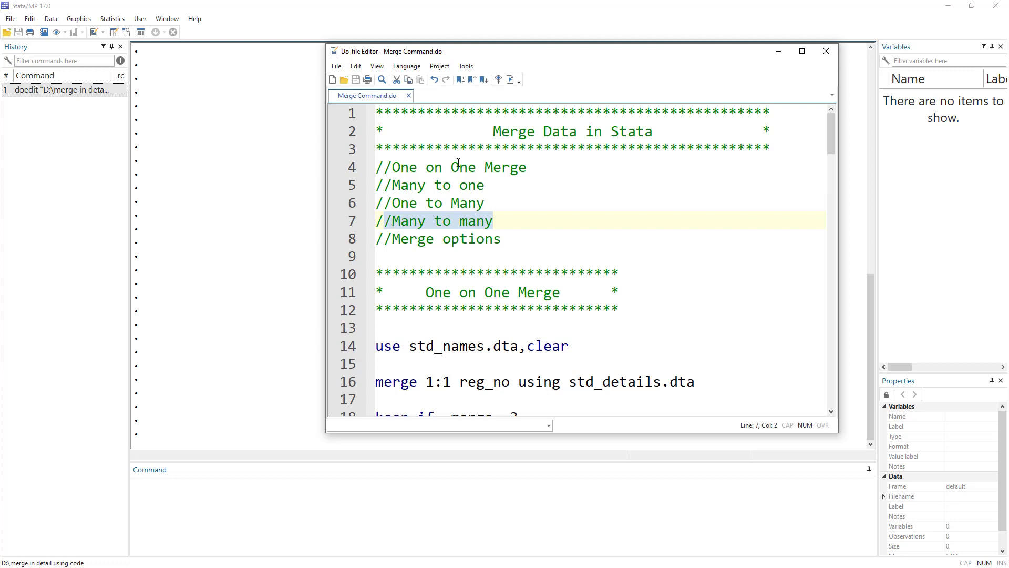
left_click_drag(499, 221, 370, 168)
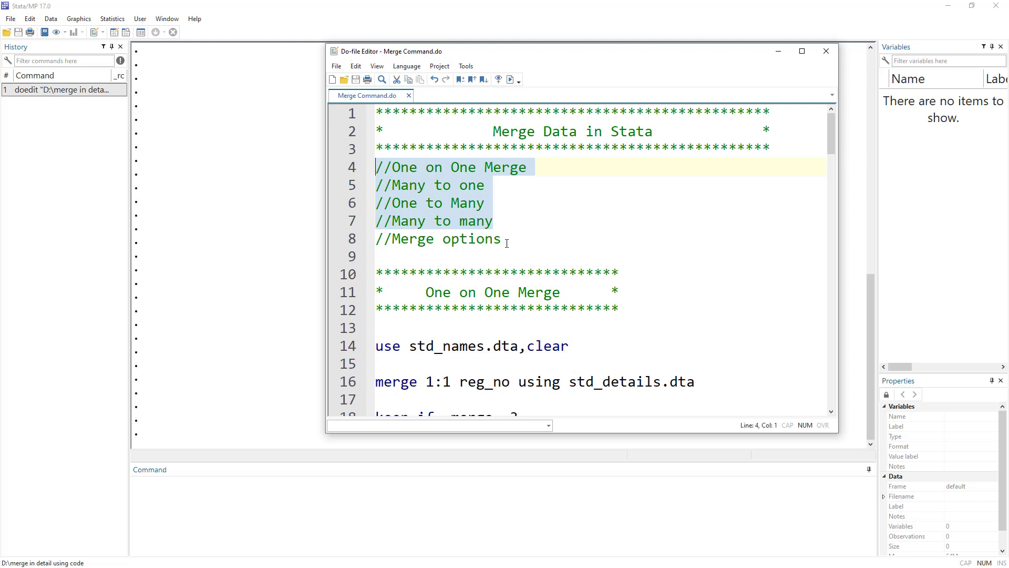
left_click_drag(509, 242, 372, 246)
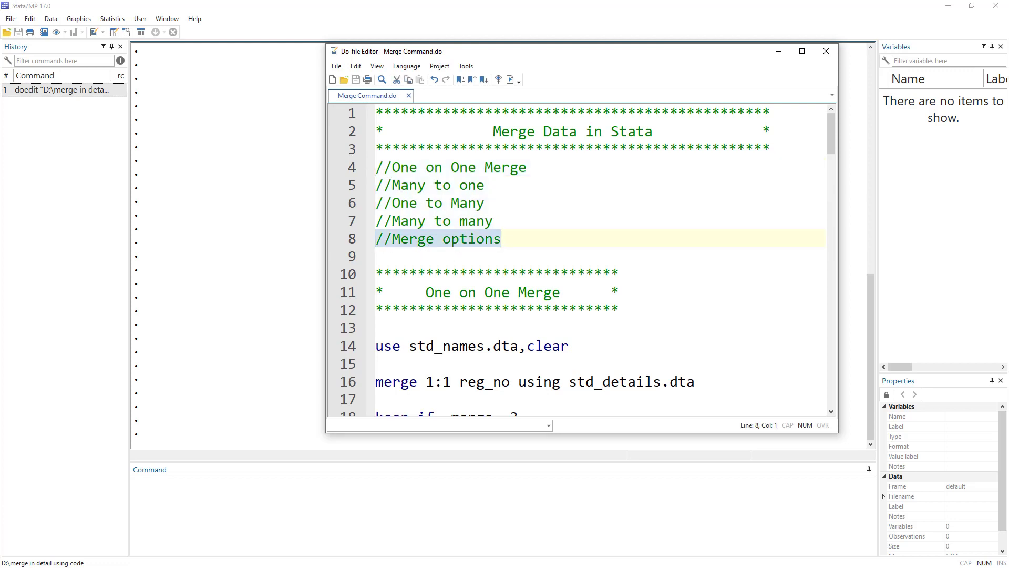
scroll(502, 212, "down", 2)
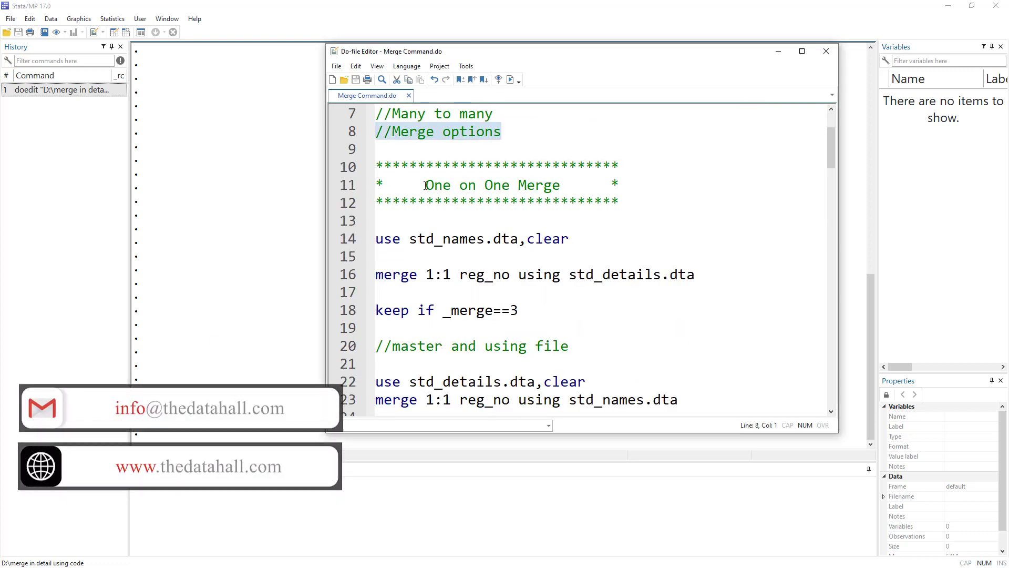
left_click_drag(427, 185, 560, 185)
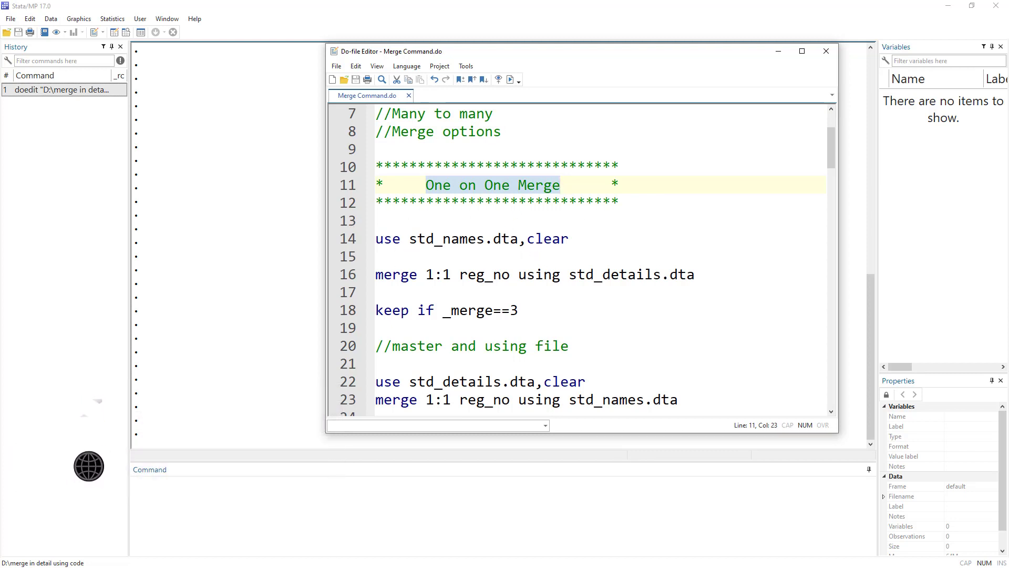
- Switch to the "merge in detail using code" folder and open std_names.dta and std_details.dta side by side in data editors
key("ctrl+1")
key("alt+Tab")
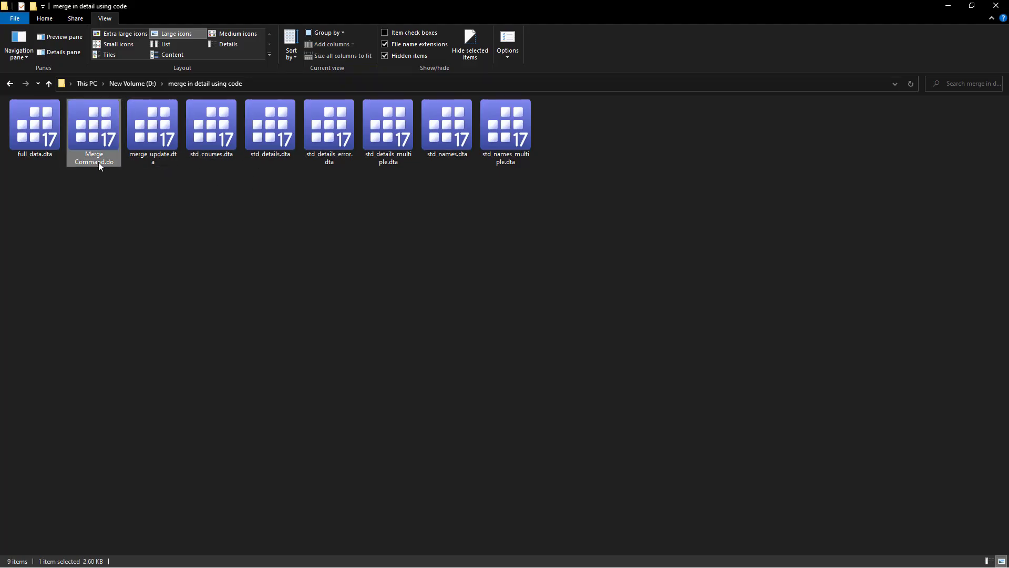
left_click(441, 136)
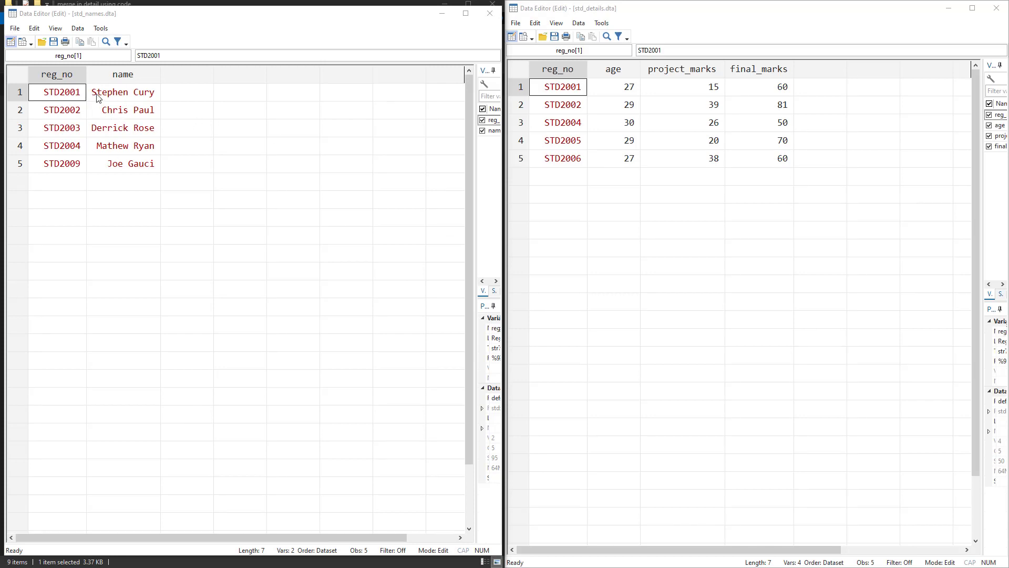
- Examine the registration numbers and their corresponding student names in std_names.dta
left_click(67, 111)
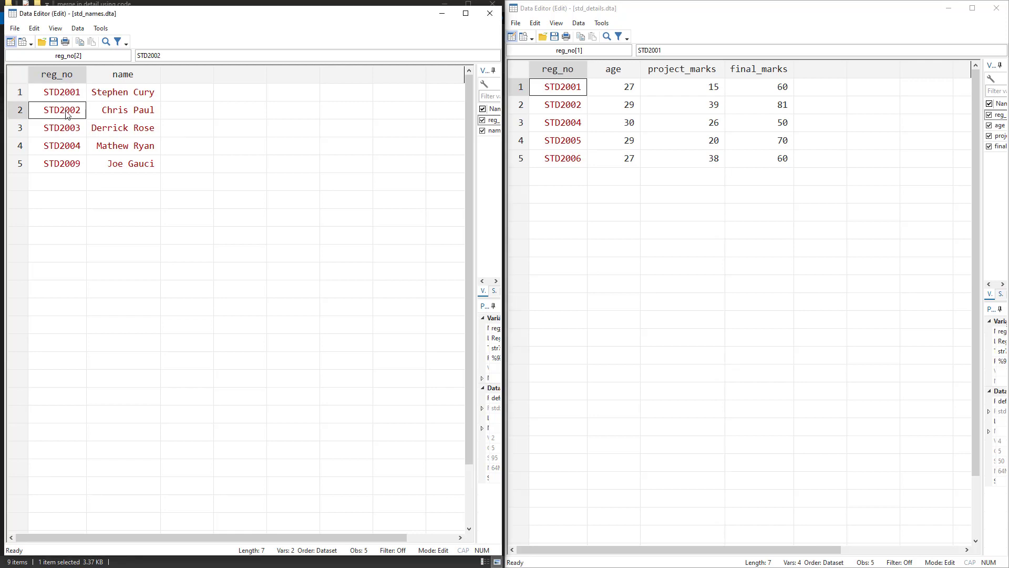
left_click(76, 134)
left_click(75, 149)
left_click(76, 167)
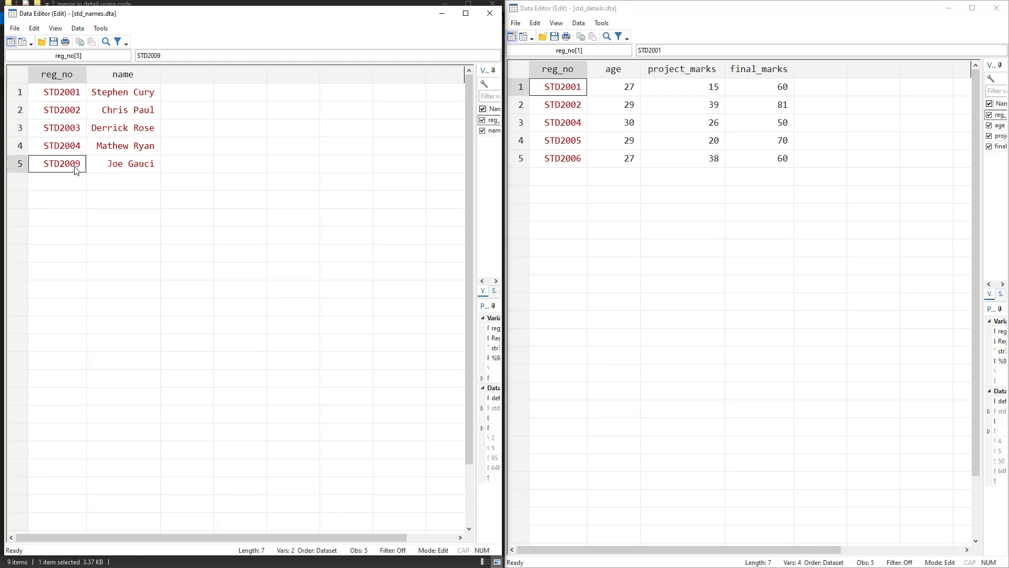
left_click(69, 95)
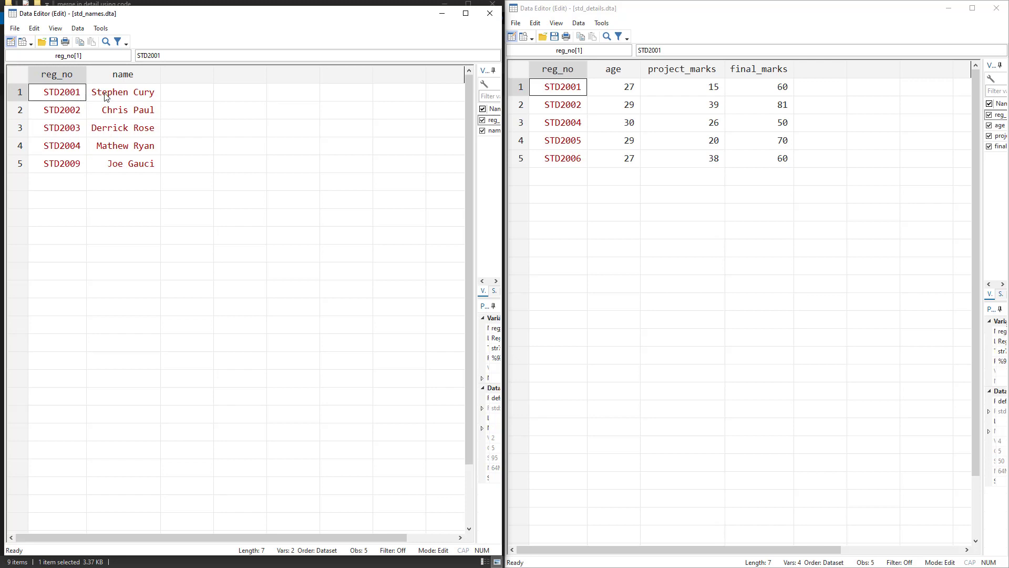
left_click(105, 95)
left_click(73, 114)
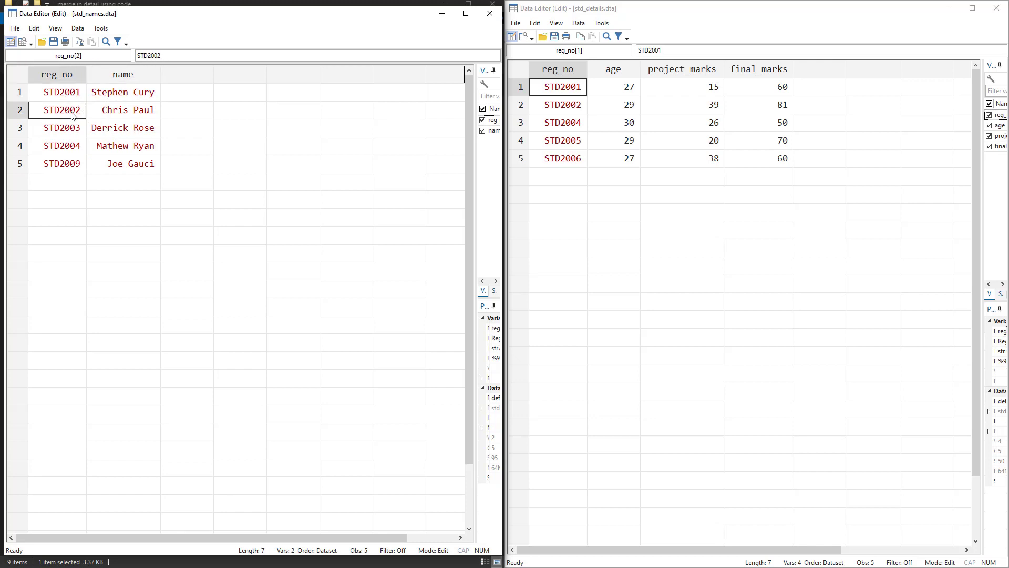
left_click(110, 117)
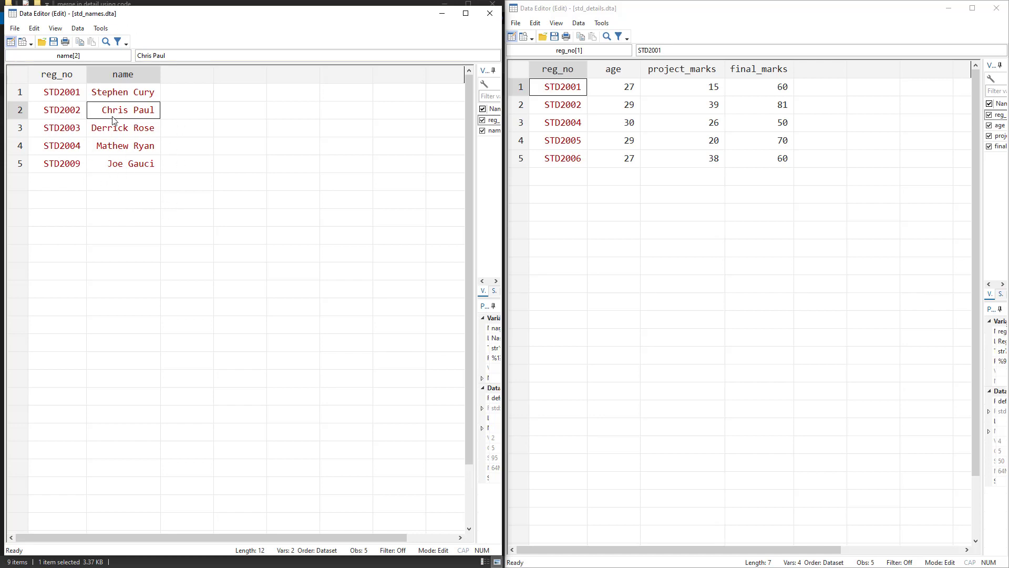
left_click(62, 78)
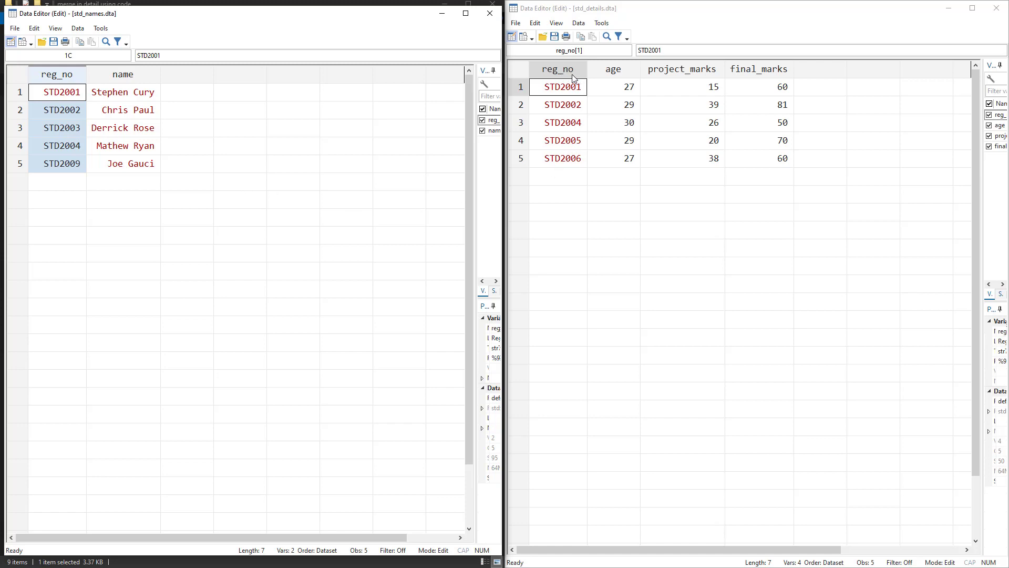
- Examine the reg_no, age, project_marks and final_marks variables in std_details.dta
left_click(561, 90)
left_click(562, 110)
left_click(561, 129)
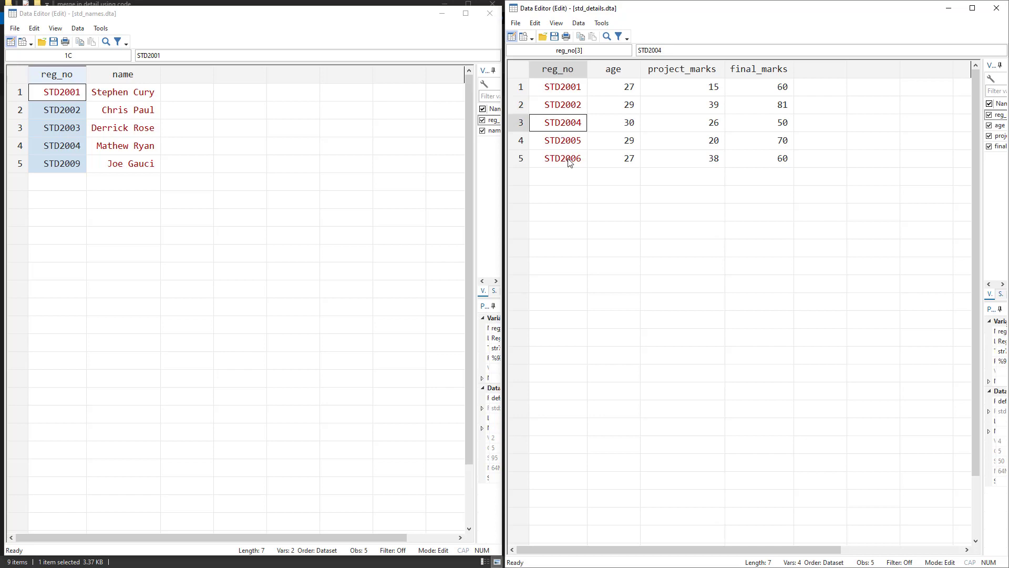
left_click(570, 160)
left_click(618, 74)
left_click(678, 75)
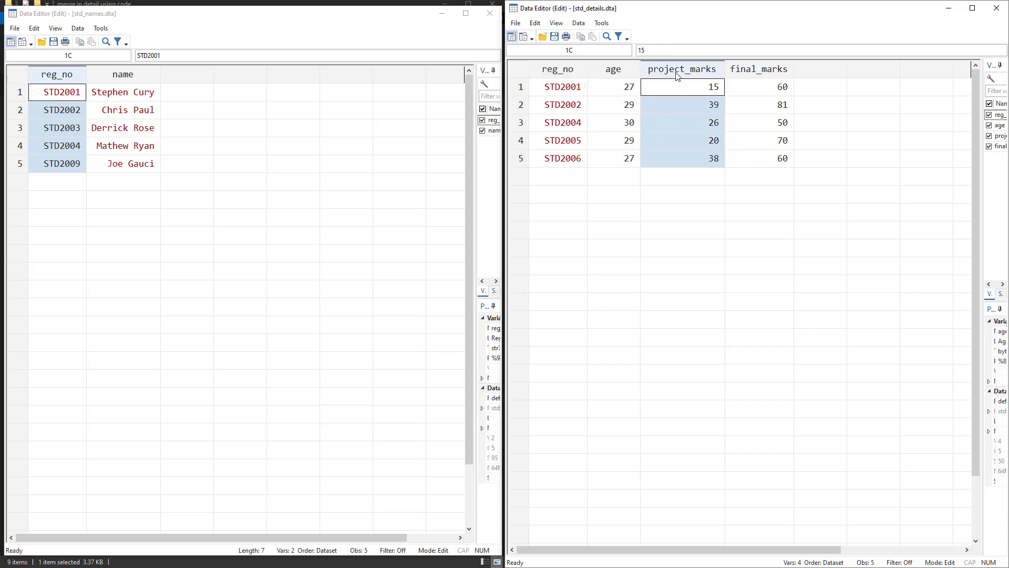
left_click(761, 73)
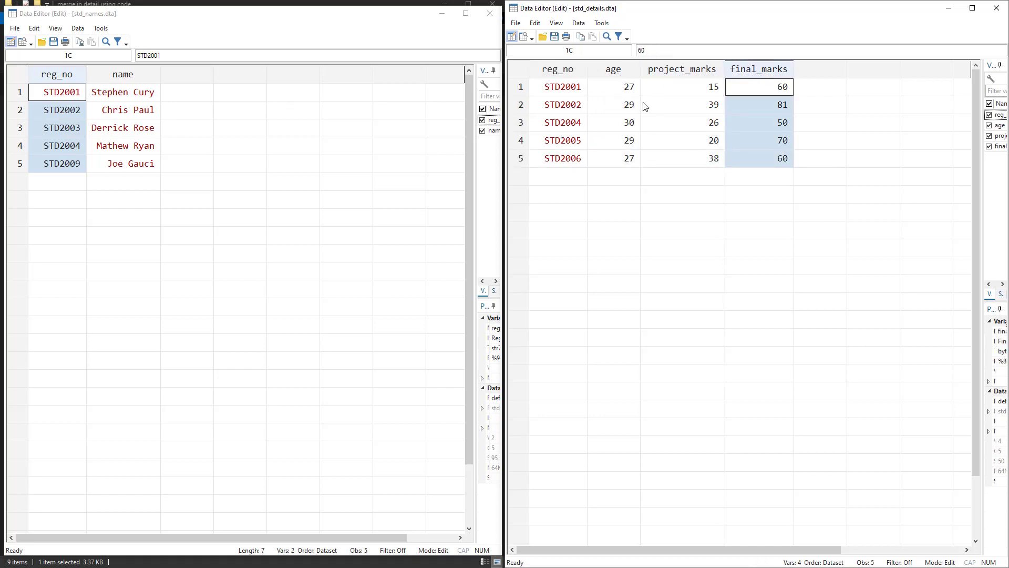
- Read the age and marks rows in std_details.dta against each student's registration number
left_click(561, 90)
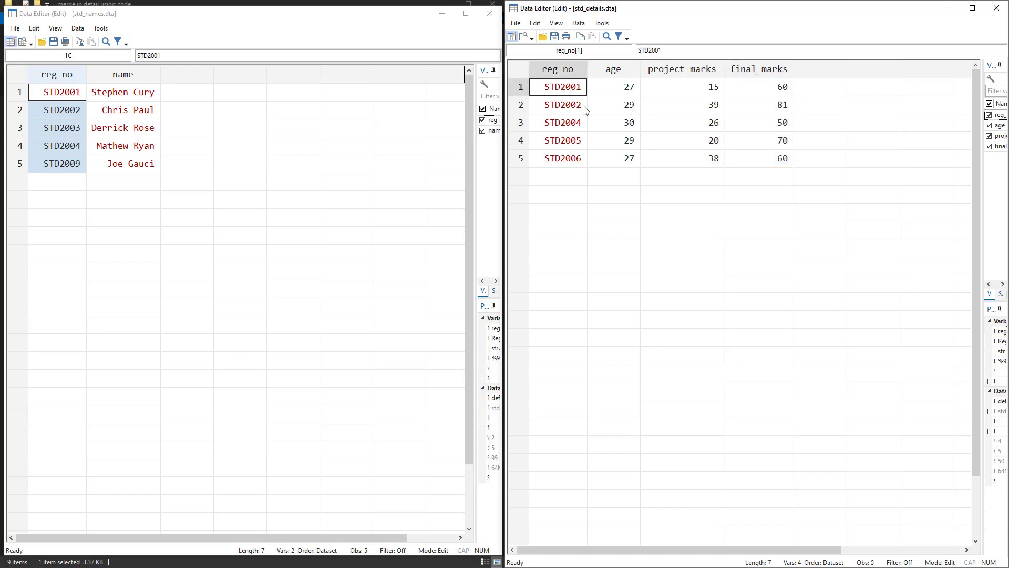
left_click(571, 107)
left_click(635, 88)
left_click_drag(635, 88, 772, 89)
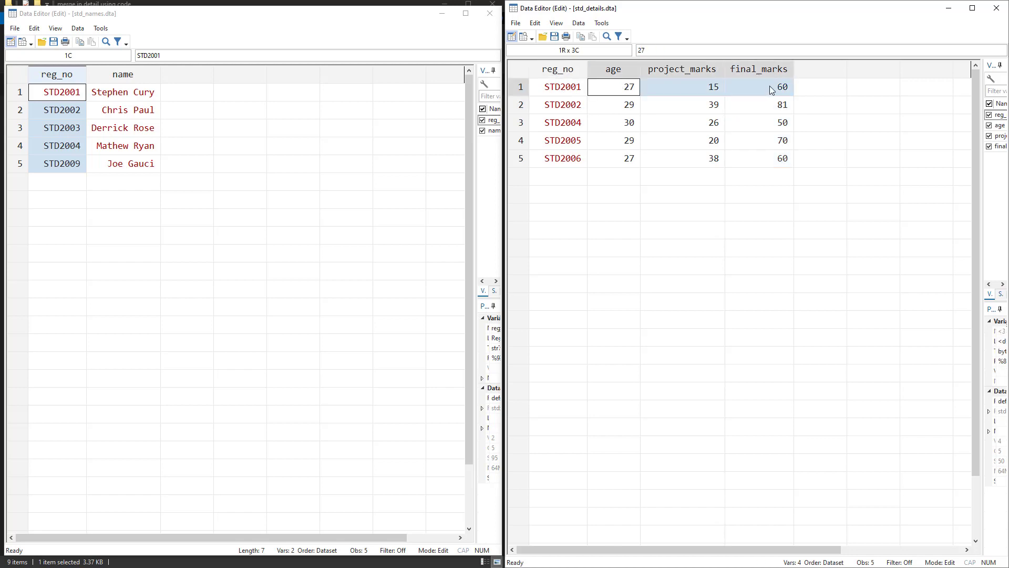
left_click_drag(607, 109, 736, 110)
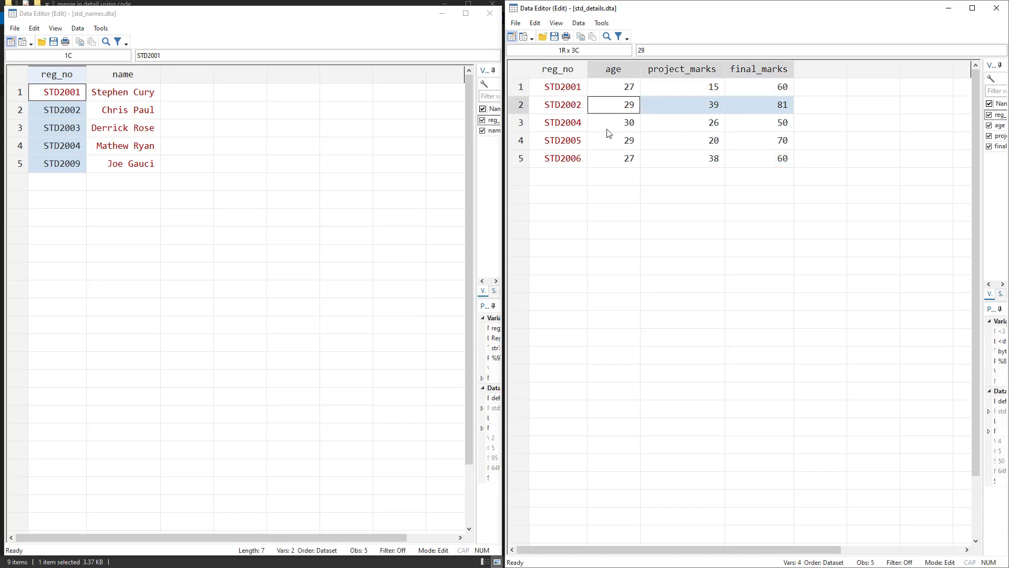
left_click_drag(595, 126, 763, 123)
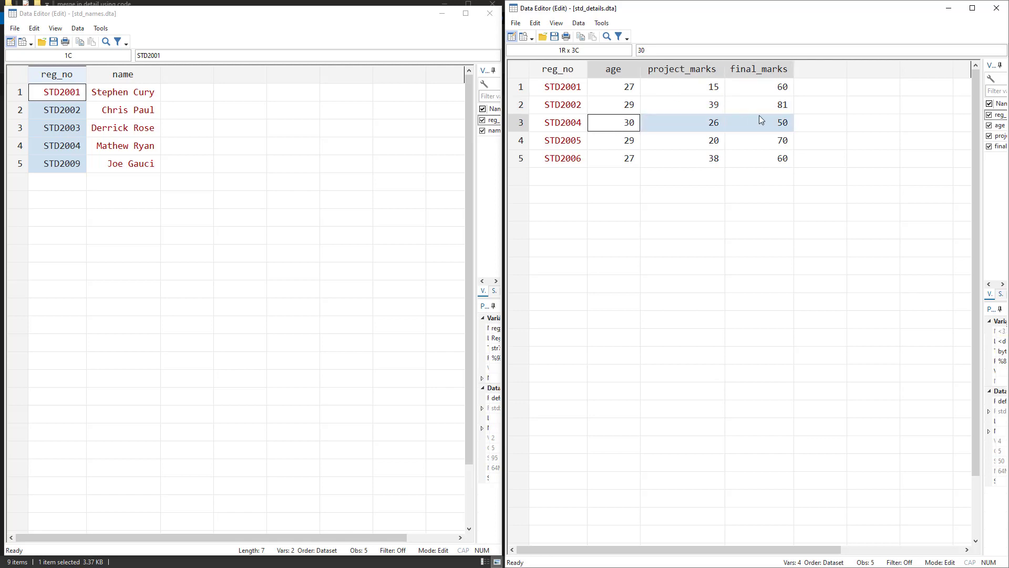
left_click(565, 94)
left_click(567, 105)
left_click(568, 126)
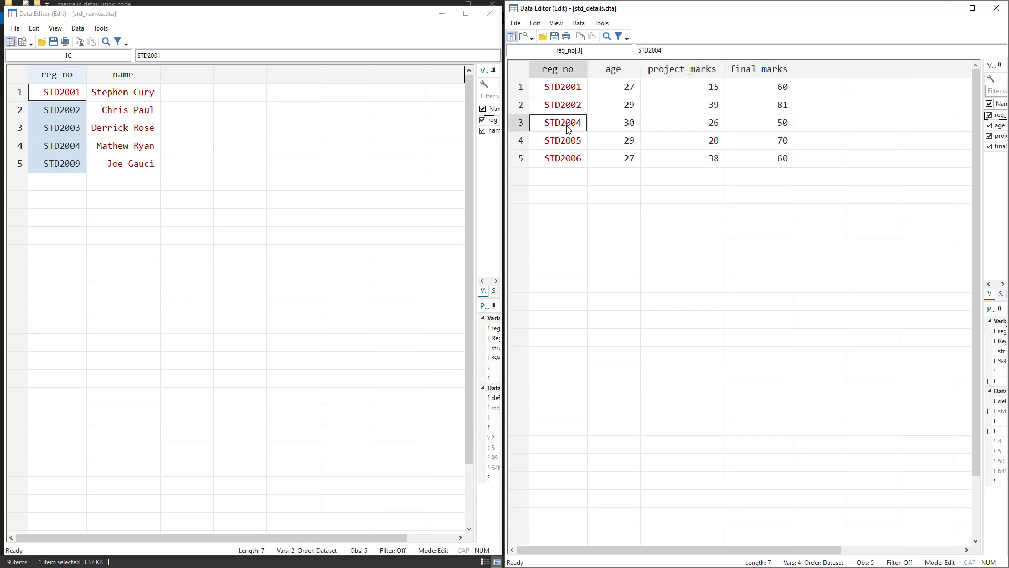
left_click(567, 142)
left_click(569, 160)
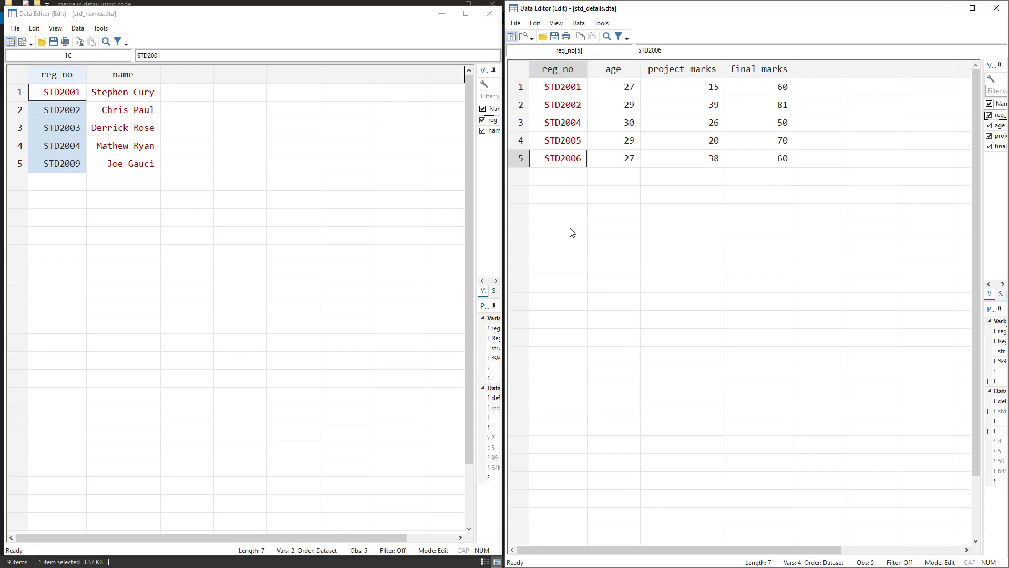
- Compare the age and marks data in std_details.dta with the empty columns beside the first two students in std_names.dta
left_click_drag(616, 87, 746, 158)
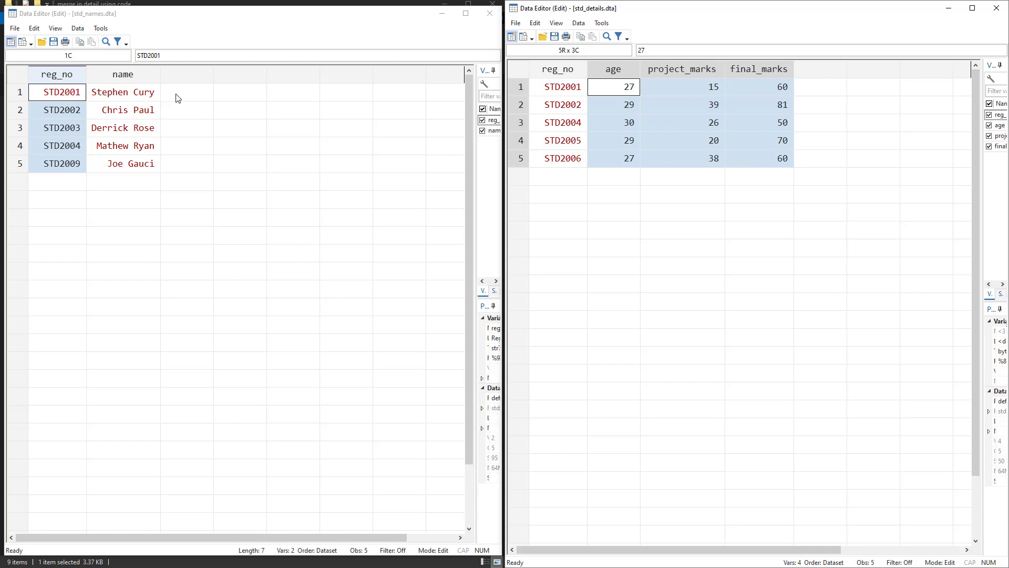
left_click_drag(184, 95, 264, 165)
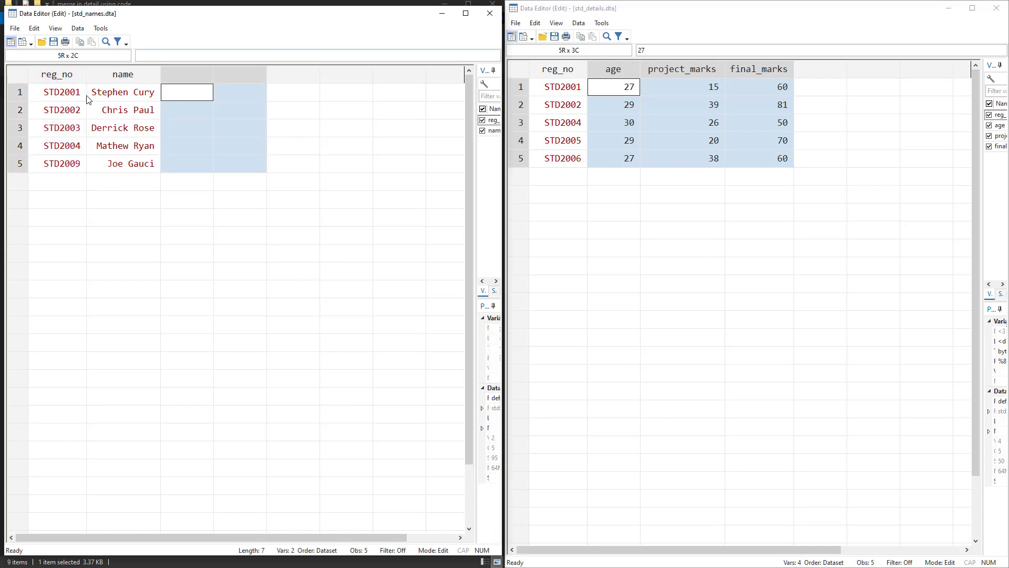
left_click(64, 95)
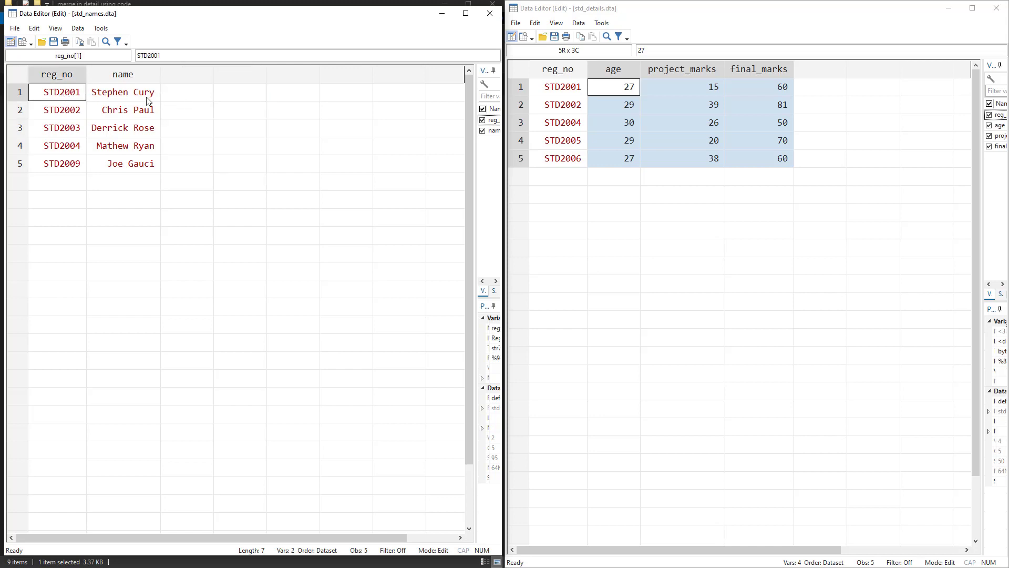
left_click(174, 99)
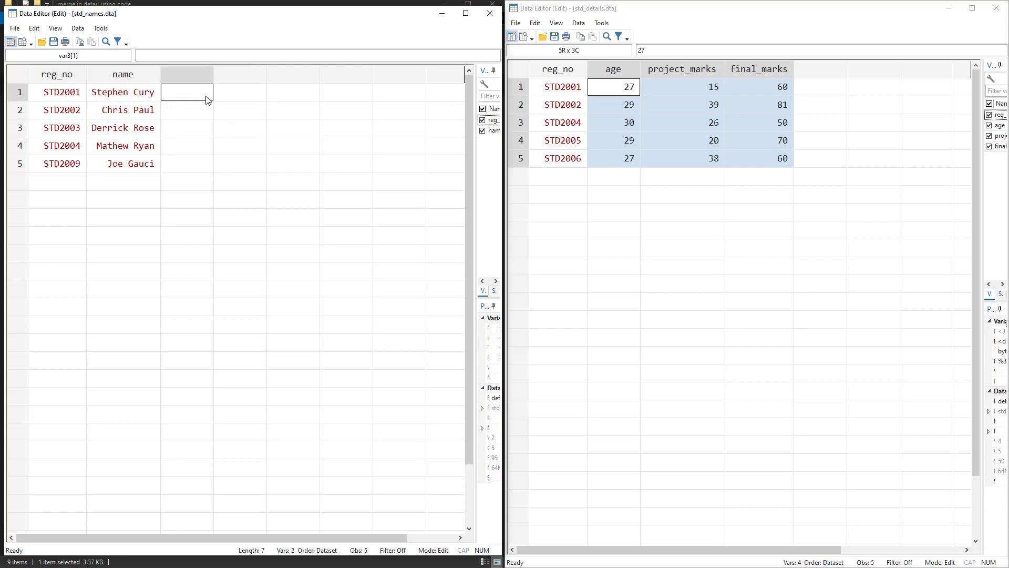
left_click(240, 99)
left_click(306, 95)
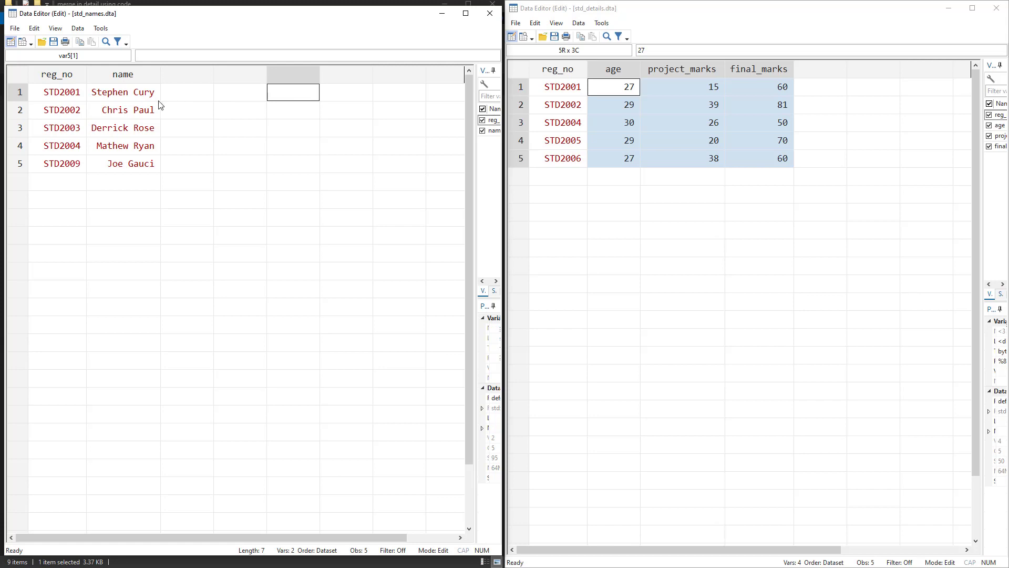
left_click(126, 93)
left_click_drag(192, 96, 281, 101)
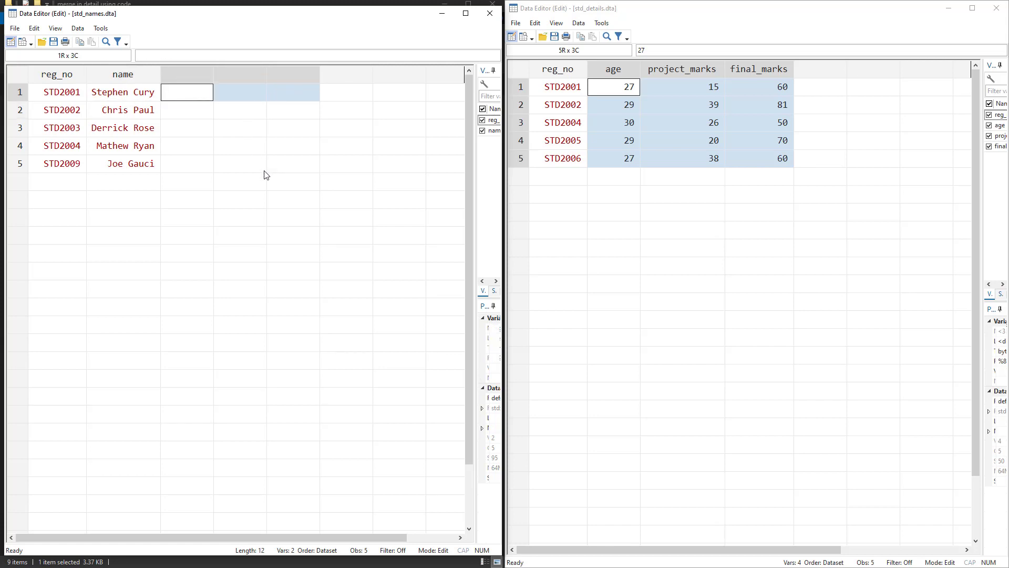
left_click_drag(182, 116, 287, 119)
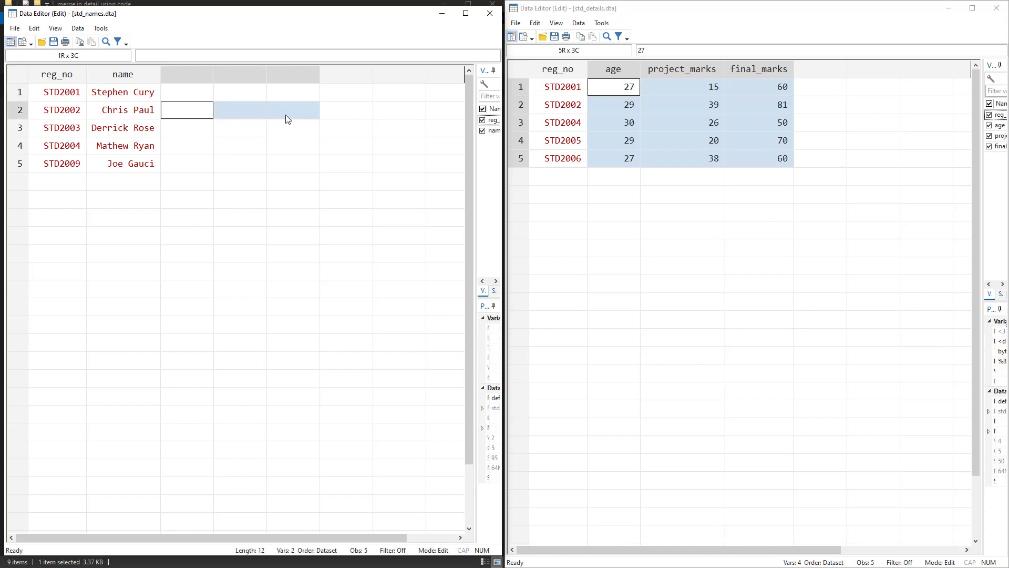
left_click_drag(623, 107, 783, 106)
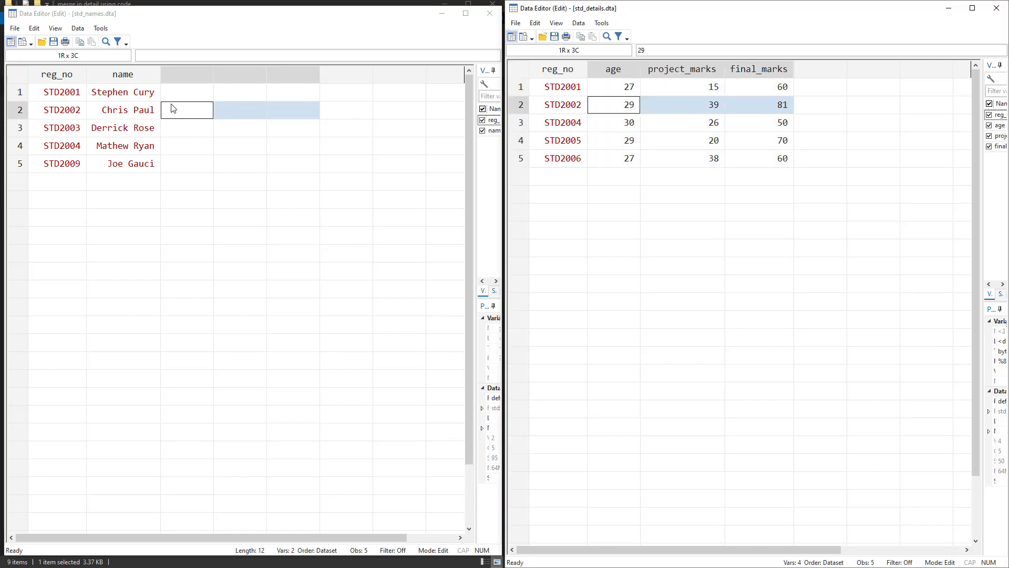
- Compare the STD2003 and STD2004 rows in std_names.dta with the registration numbers and details in std_details.dta
left_click(78, 129)
left_click(102, 134)
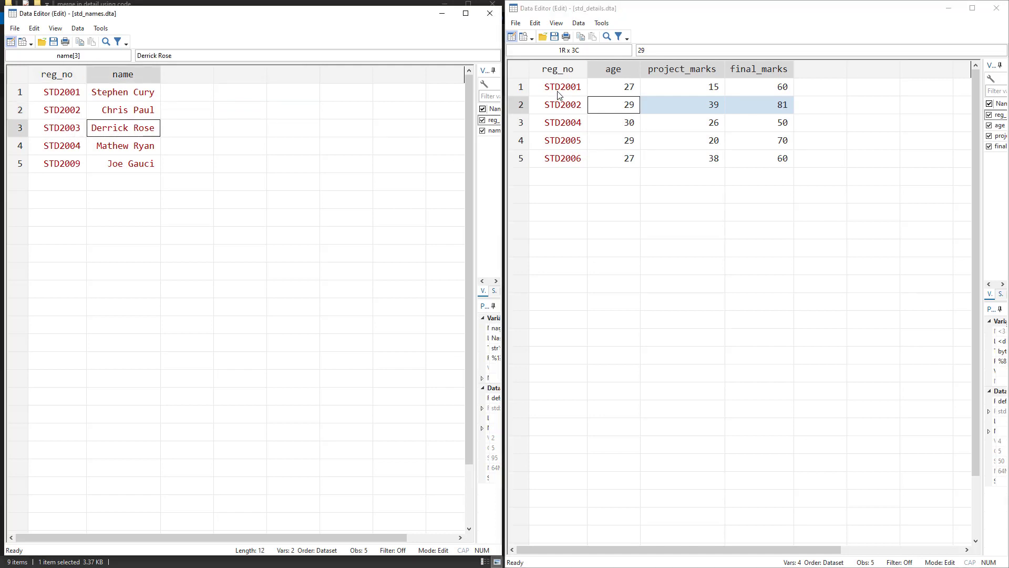
left_click_drag(556, 92, 759, 157)
left_click_drag(184, 129, 334, 129)
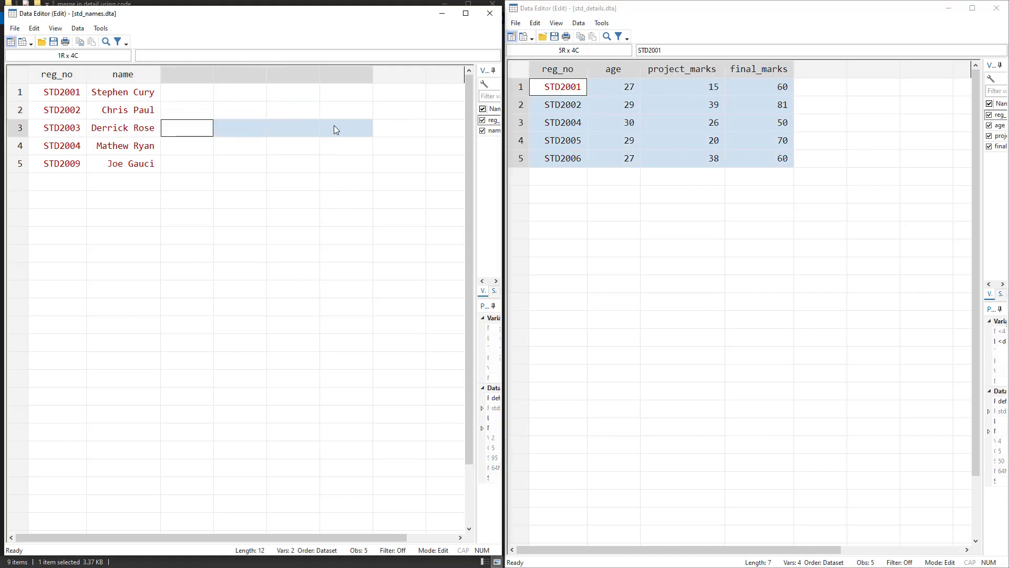
left_click(111, 149)
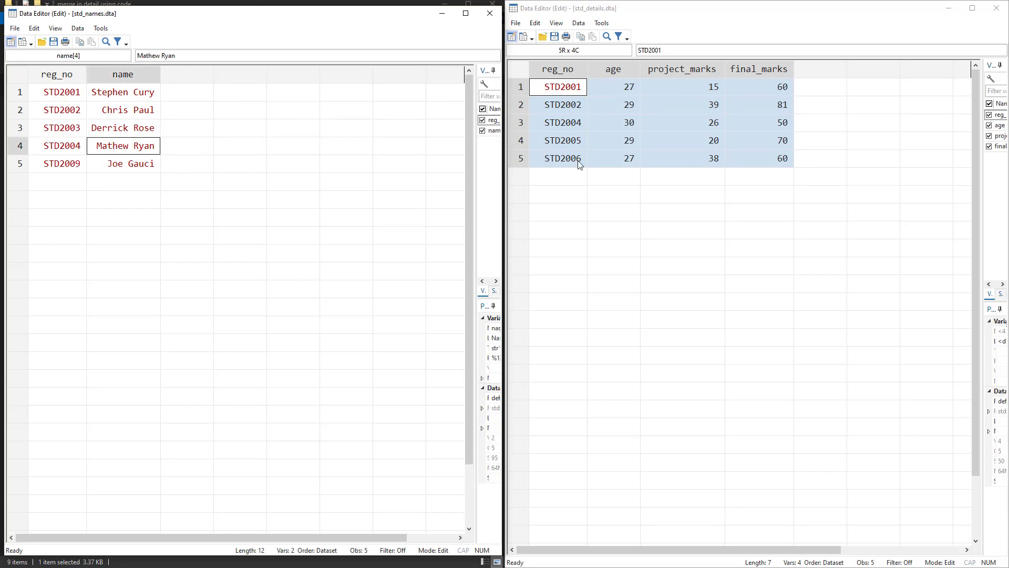
left_click_drag(548, 126, 757, 126)
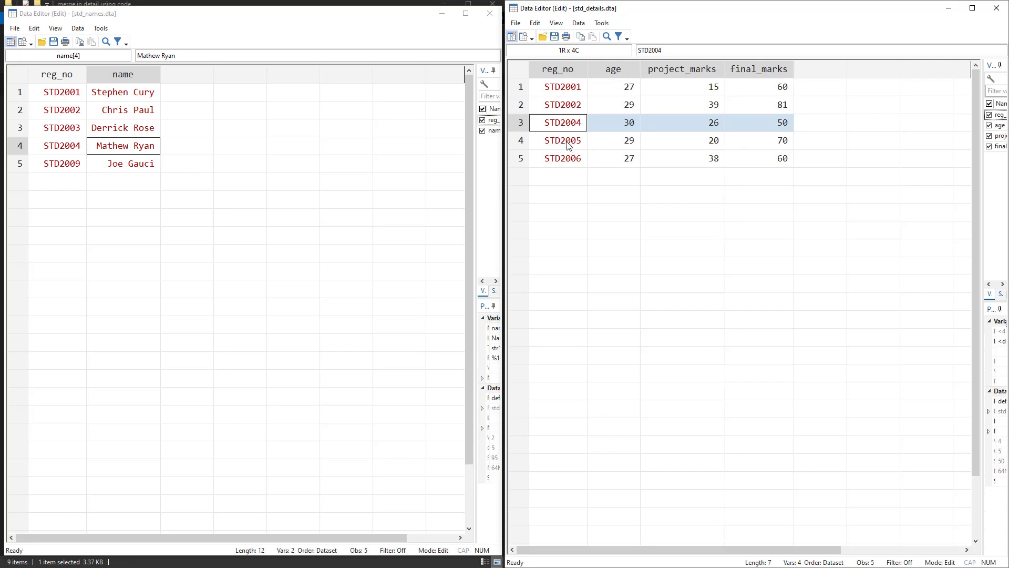
- Compare the STD2005 and STD2006 records in std_details.dta with the empty rows below std_names.dta, using reg_no as the common variable
left_click_drag(571, 142, 758, 164)
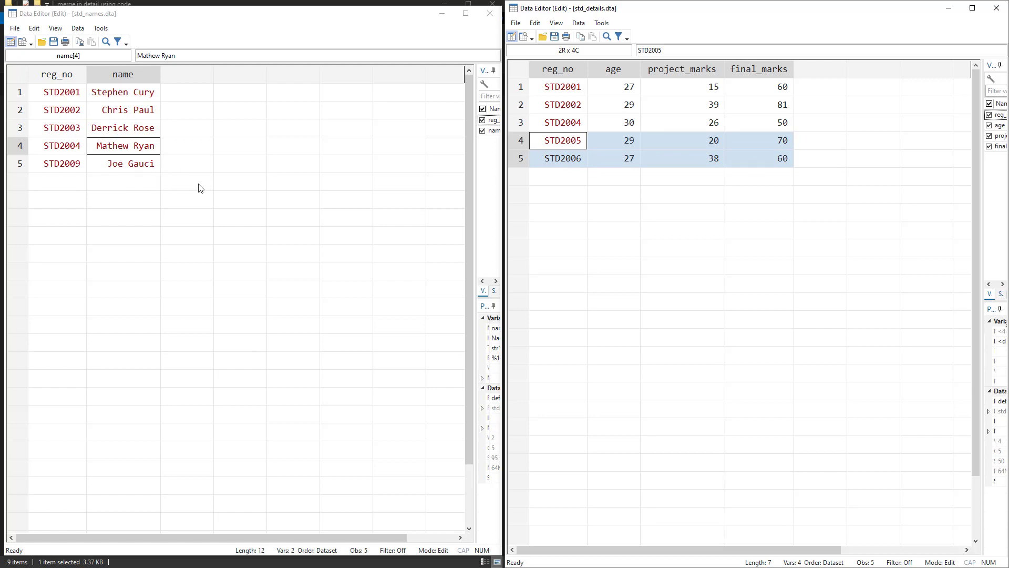
left_click(58, 184)
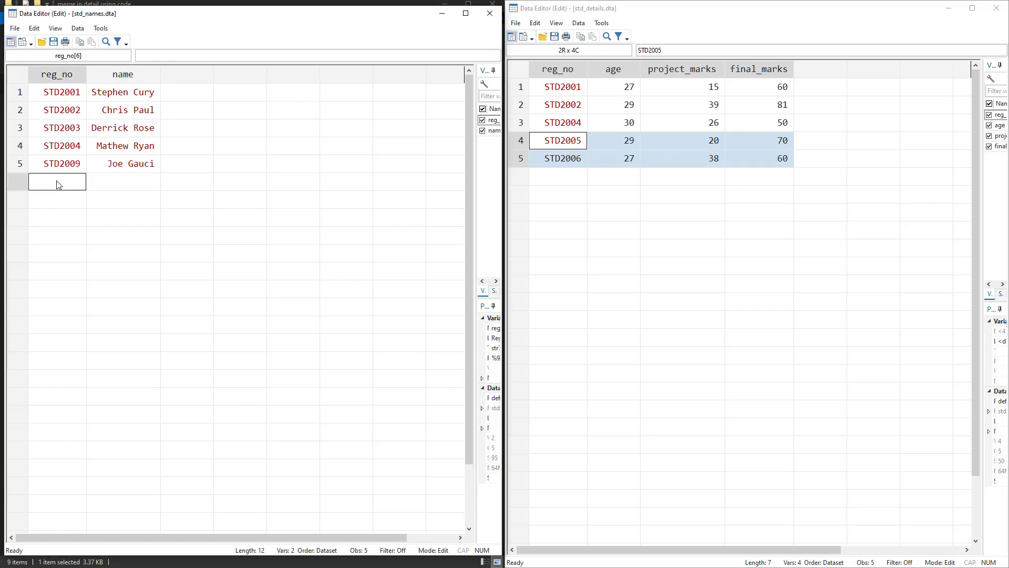
mouse_move(58, 184)
left_mouse_down()
mouse_move(61, 201)
mouse_move(63, 187)
left_mouse_up()
left_click_drag(198, 184, 320, 209)
left_click_drag(135, 188, 139, 207)
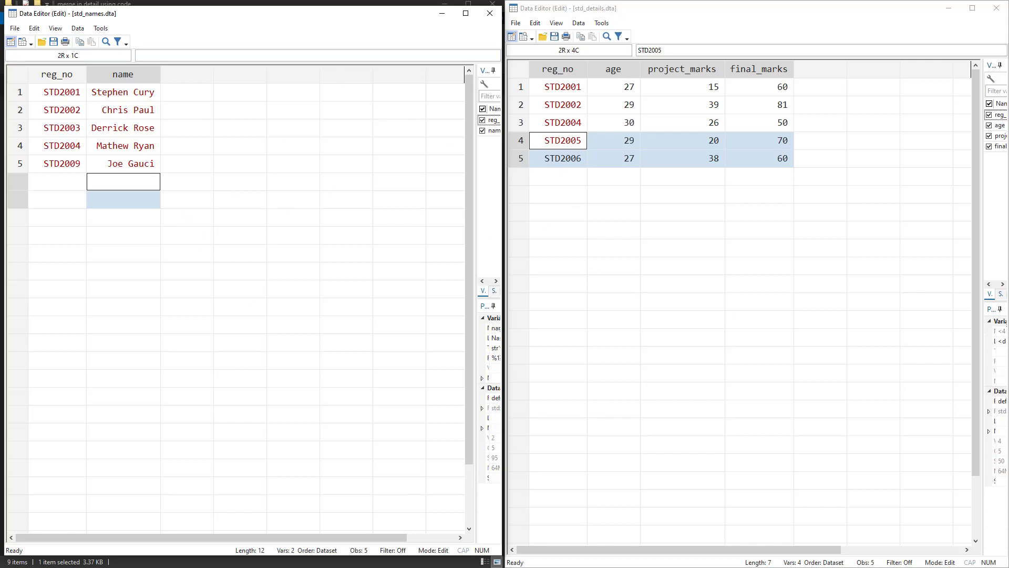
left_click(78, 97)
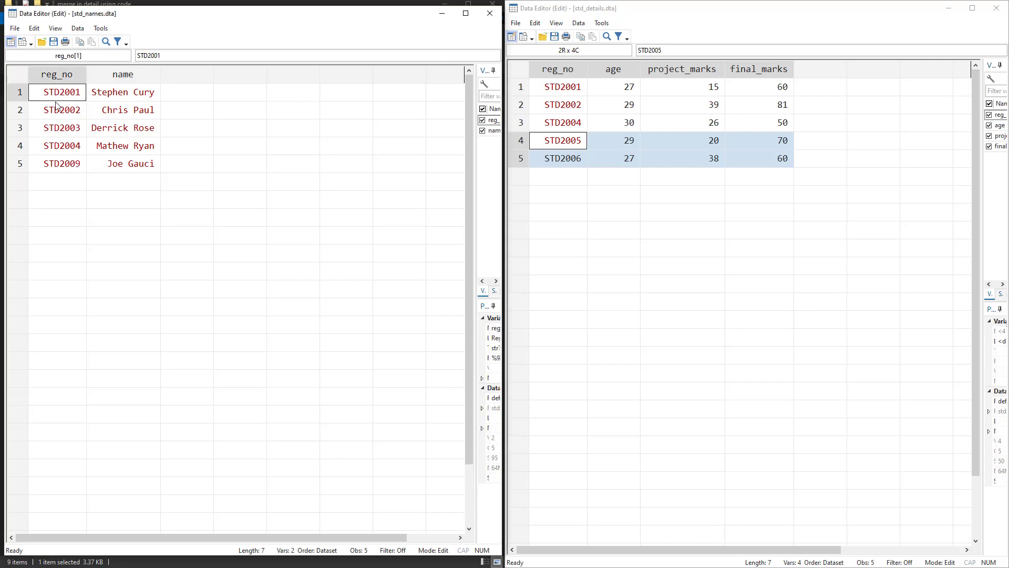
left_click(562, 87)
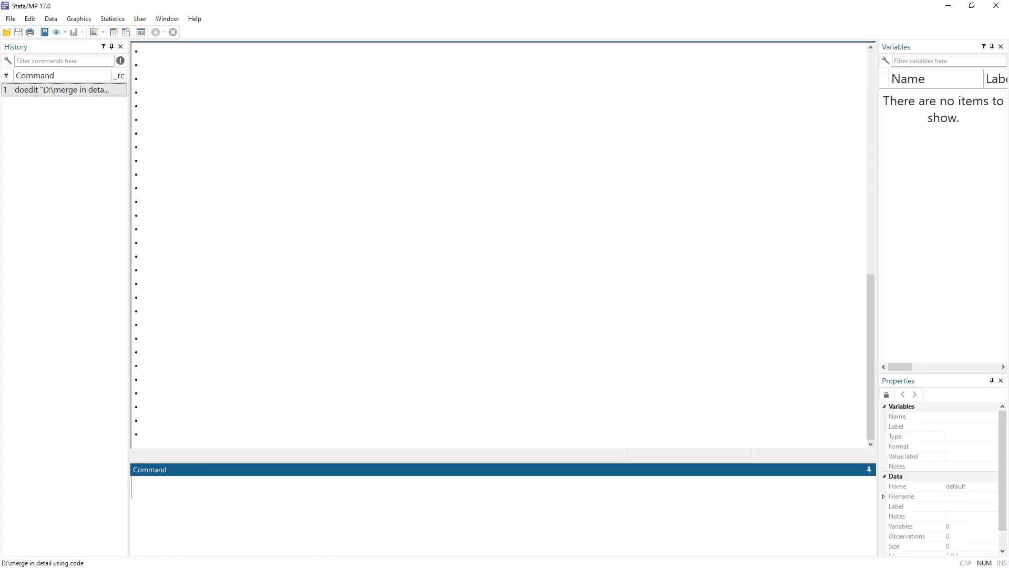
- Run only the "use std_names.dta,clear" line from the One on One Merge section of Merge Command.do
left_click(502, 184)
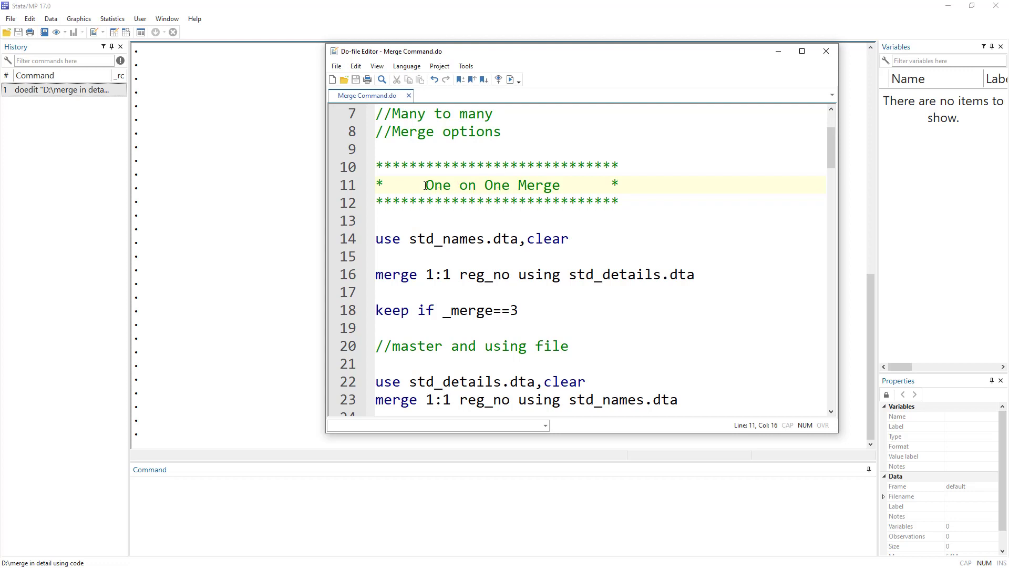
left_click_drag(425, 185, 450, 188)
left_click(452, 191)
left_click(347, 240)
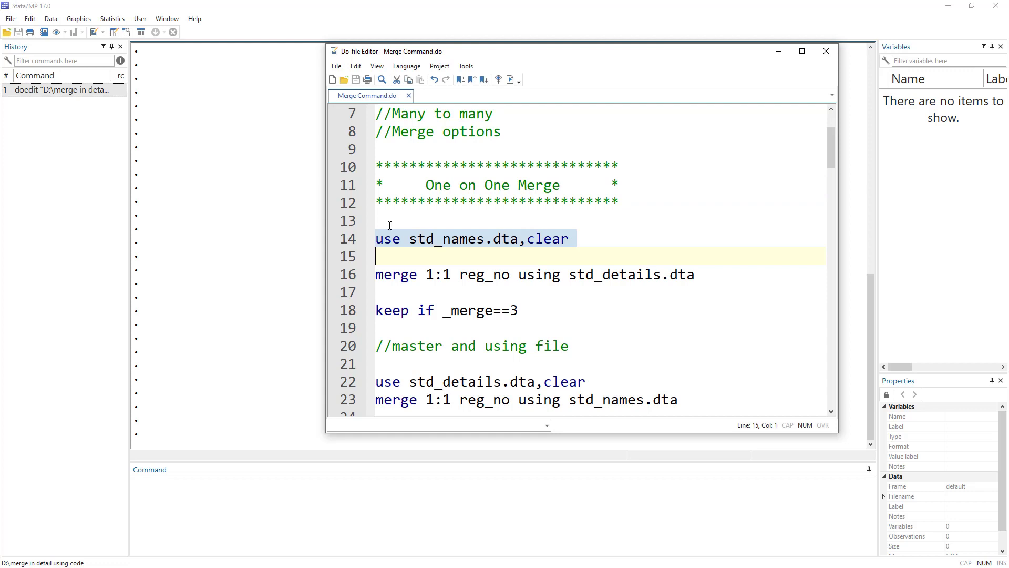
left_click(509, 80)
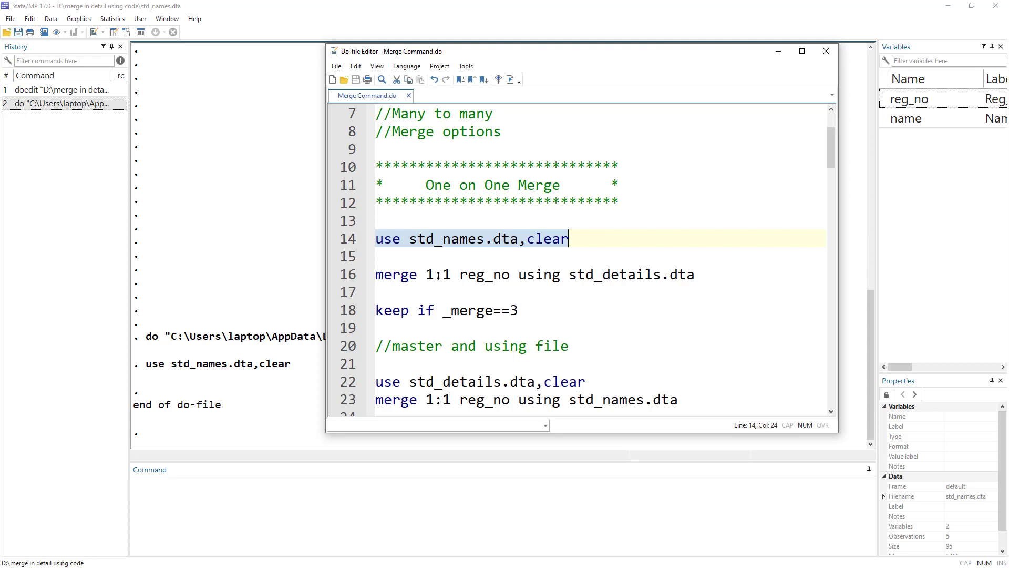
- Examine the 1:1 merge type on line 16 and relate the master and using file comment to the loaded std_names.dta
left_click_drag(426, 275, 450, 276)
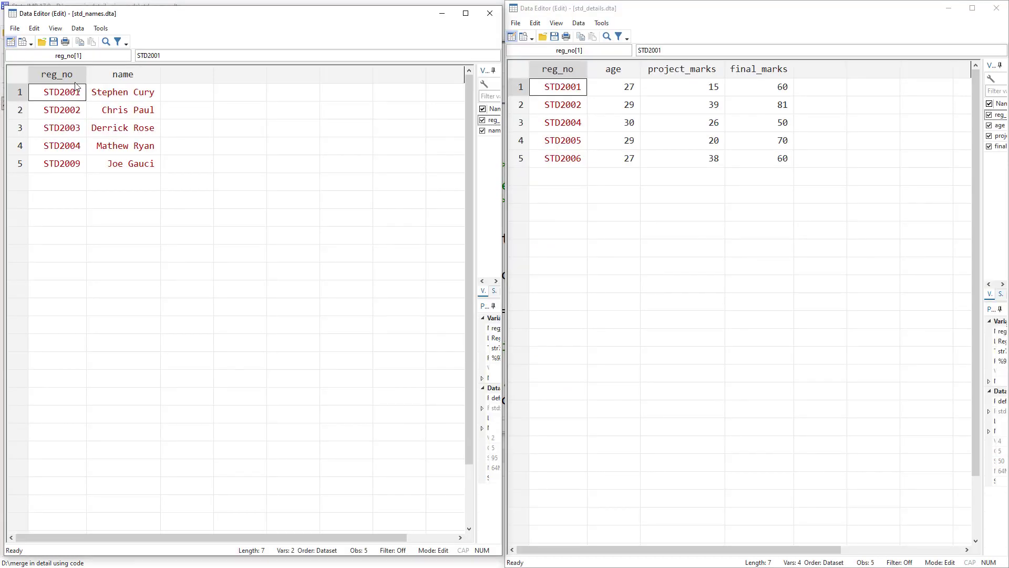
key("alt+Tab")
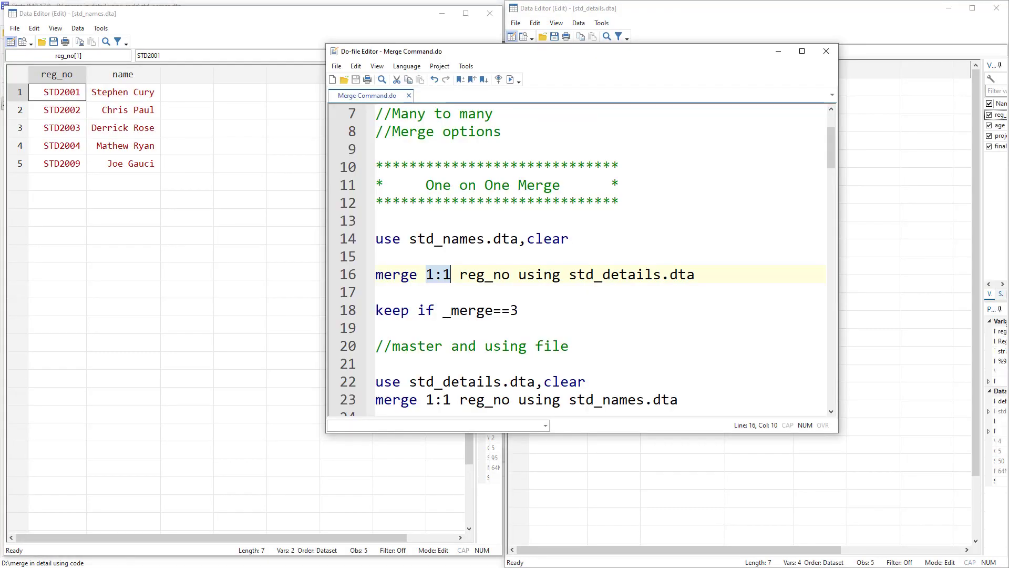
left_click(436, 278)
left_click(427, 277)
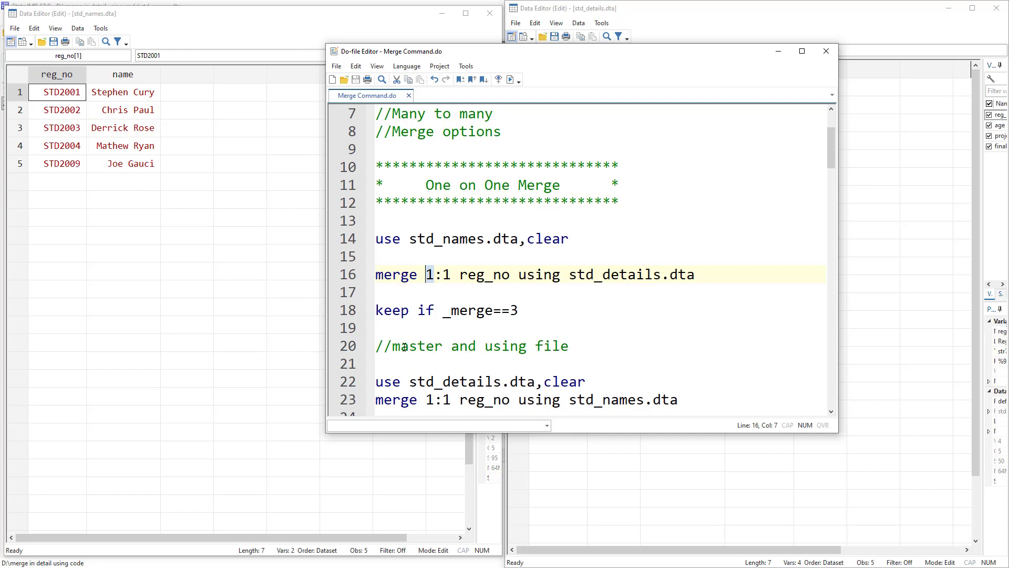
left_click_drag(392, 347, 573, 353)
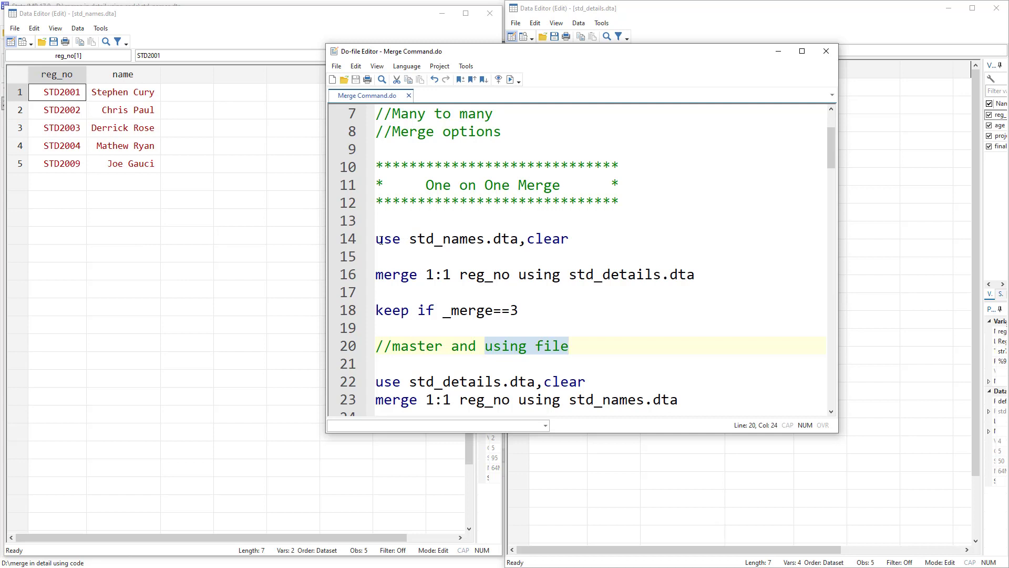
left_click_drag(380, 240, 572, 240)
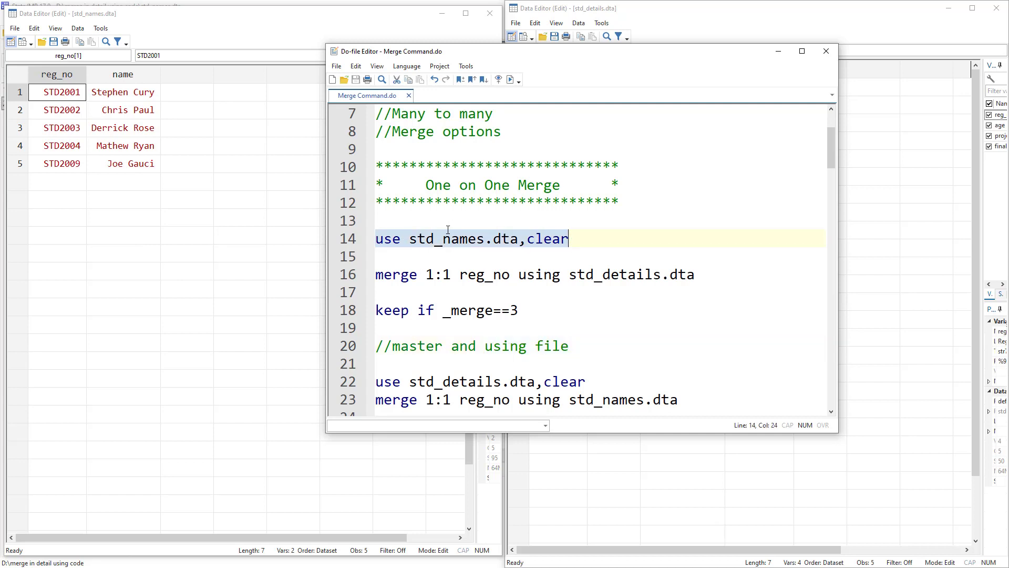
left_click_drag(494, 346, 569, 346)
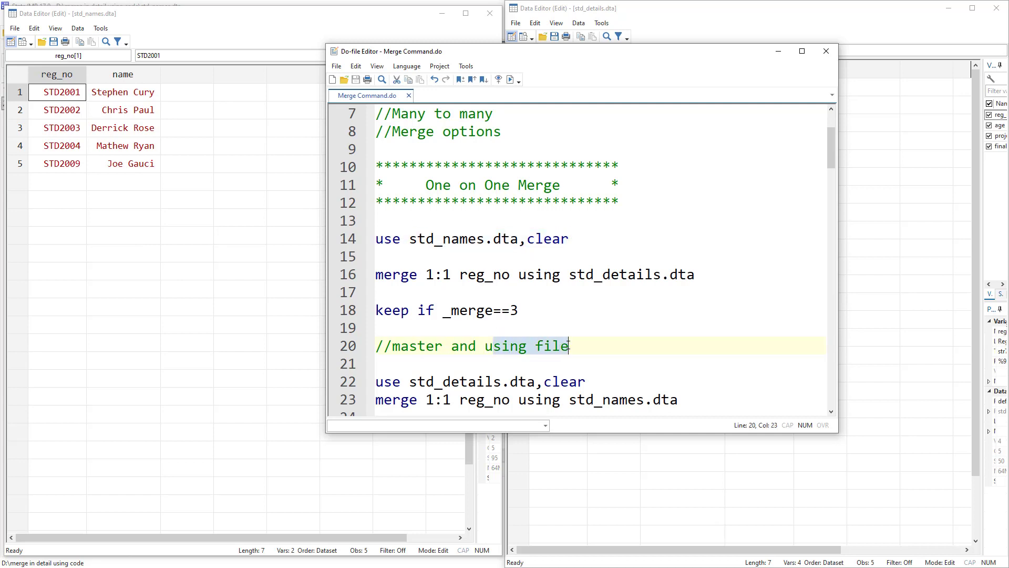
- Reposition the do-file window to uncover both datasets' rows and examine each side of 1:1 against their reg_no values
left_click_drag(659, 55, 593, 172)
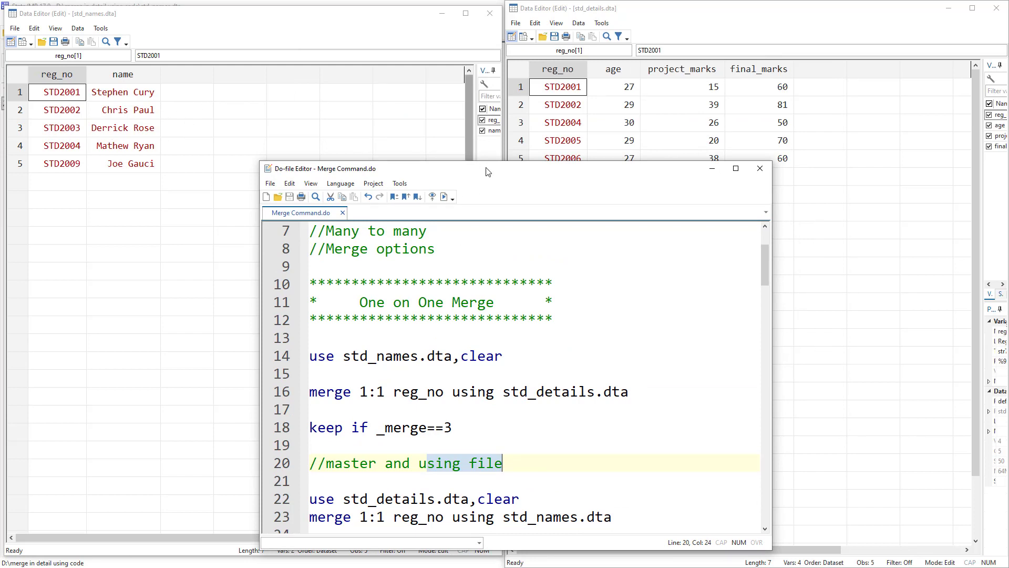
left_click_drag(486, 171, 547, 114)
left_click(421, 335)
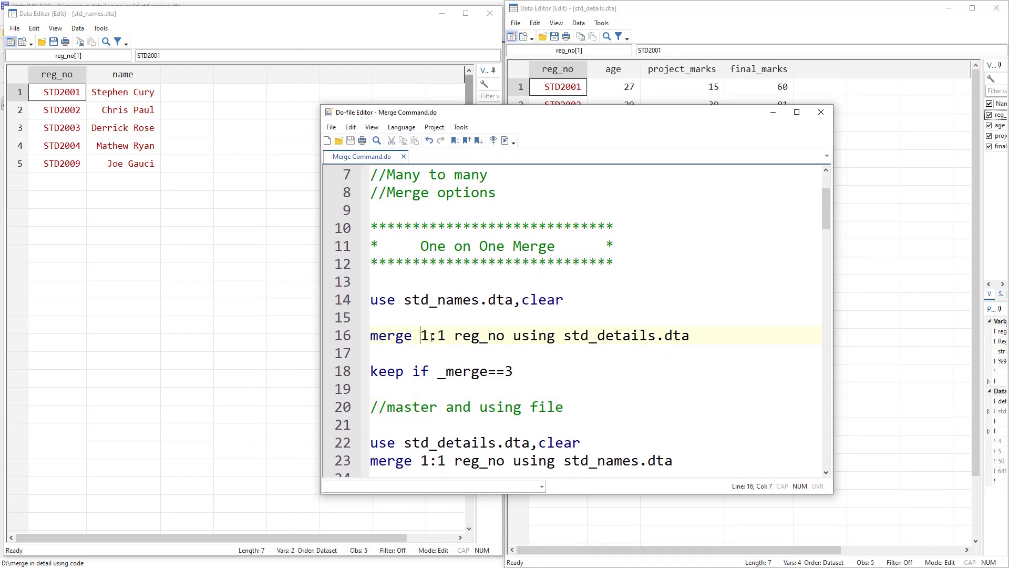
double_click(441, 335)
double_click(423, 335)
double_click(441, 335)
left_click_drag(549, 117, 528, 190)
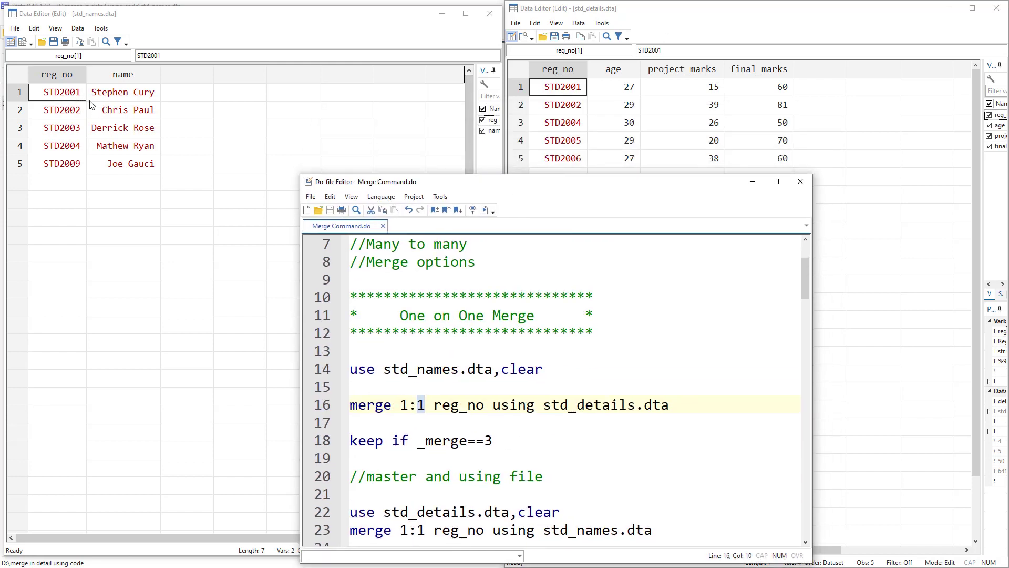
double_click(405, 404)
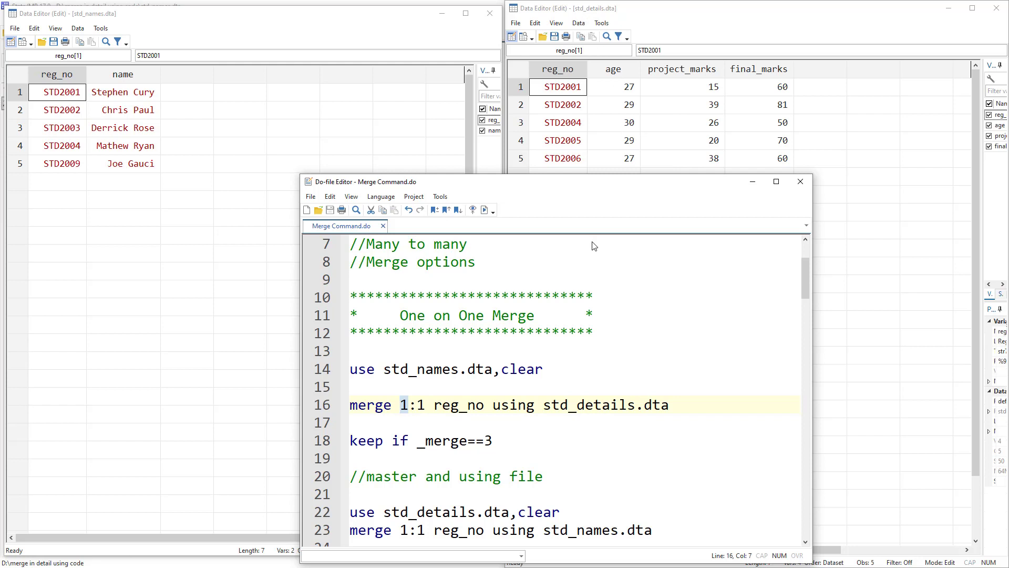
double_click(421, 405)
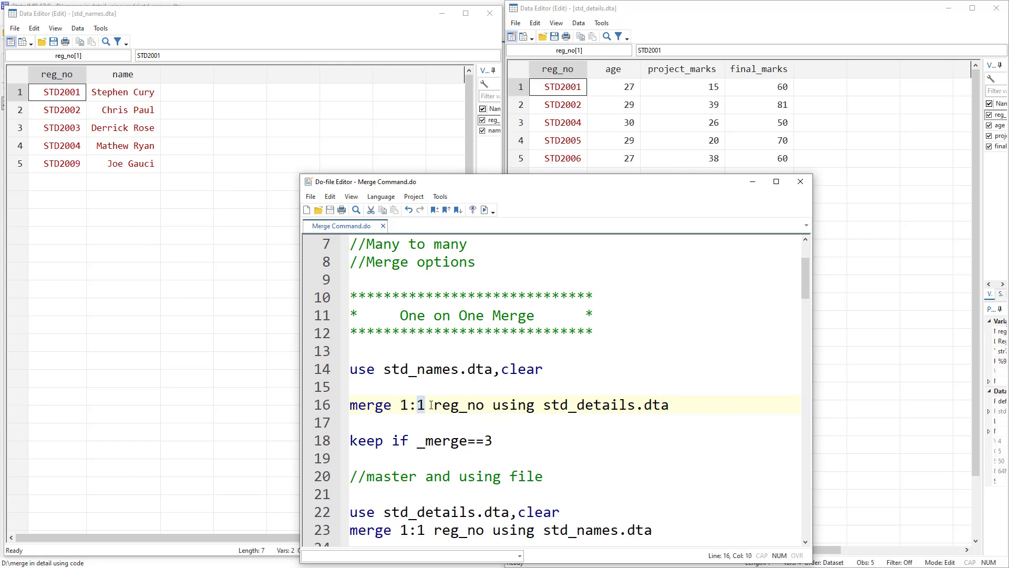
- Examine the merge syntax on line 16: command, merge type among those listed at the do-file's start, reg_no key and using file std_details.dta
double_click(359, 405)
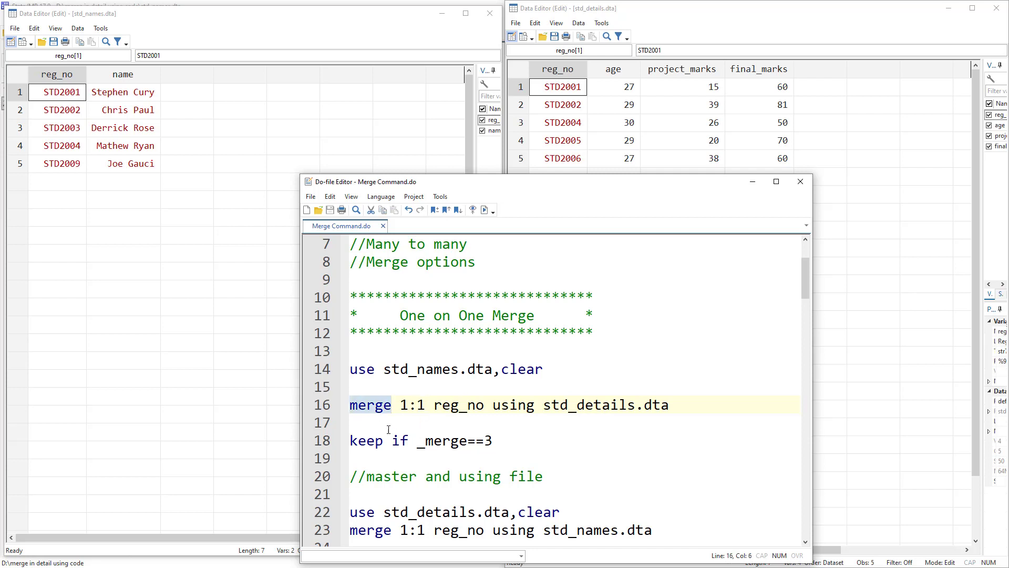
left_click_drag(401, 405, 425, 406)
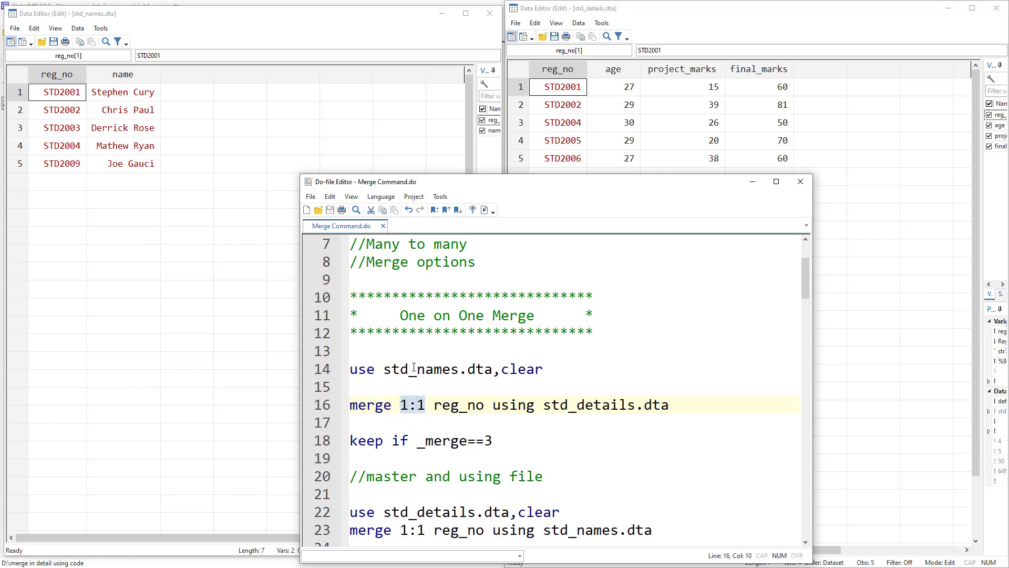
scroll(444, 347, "up", 2)
left_click_drag(475, 347, 309, 292)
scroll(462, 307, "down", 2)
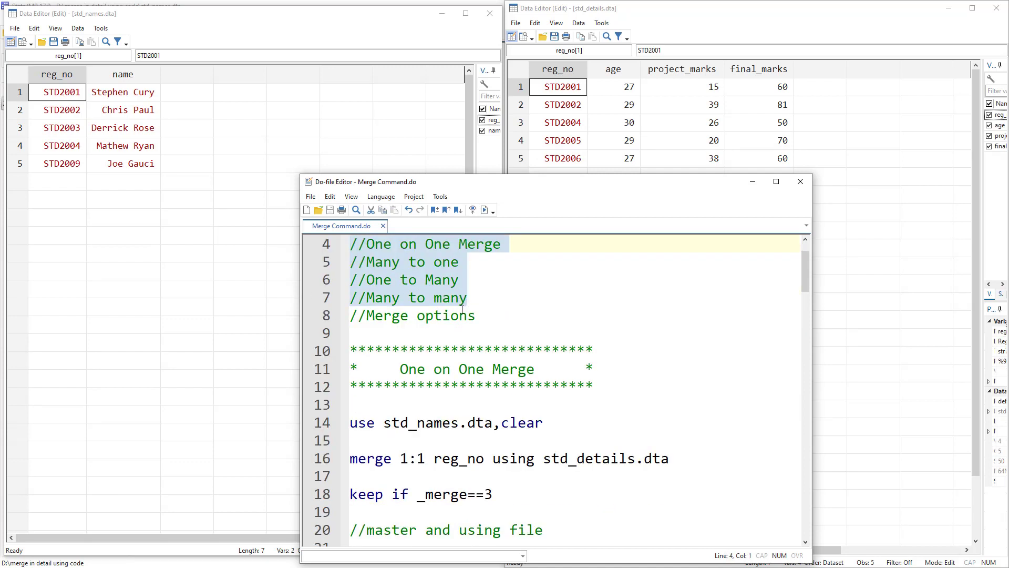
left_click_drag(435, 405, 484, 405)
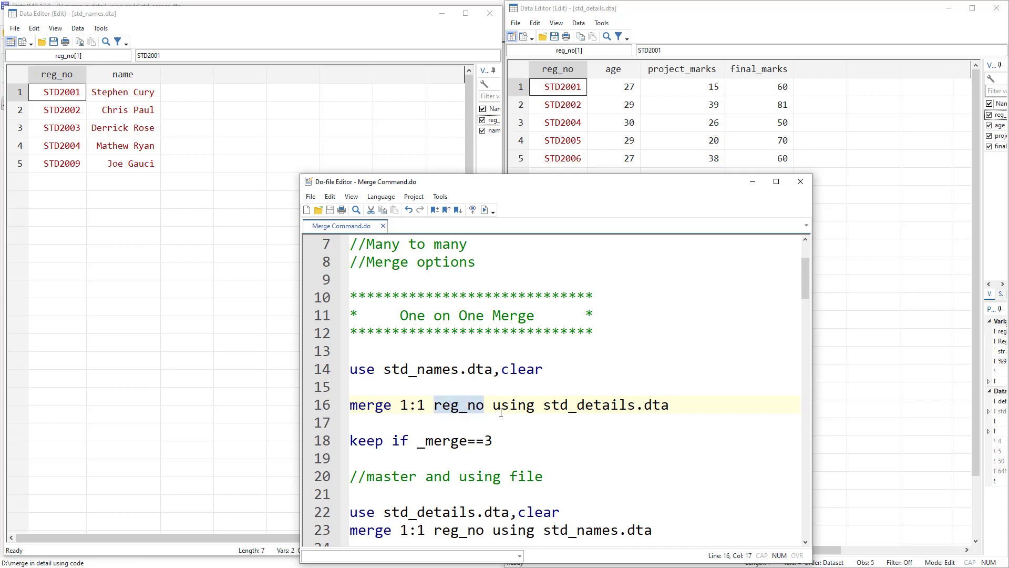
left_click_drag(498, 408, 706, 405)
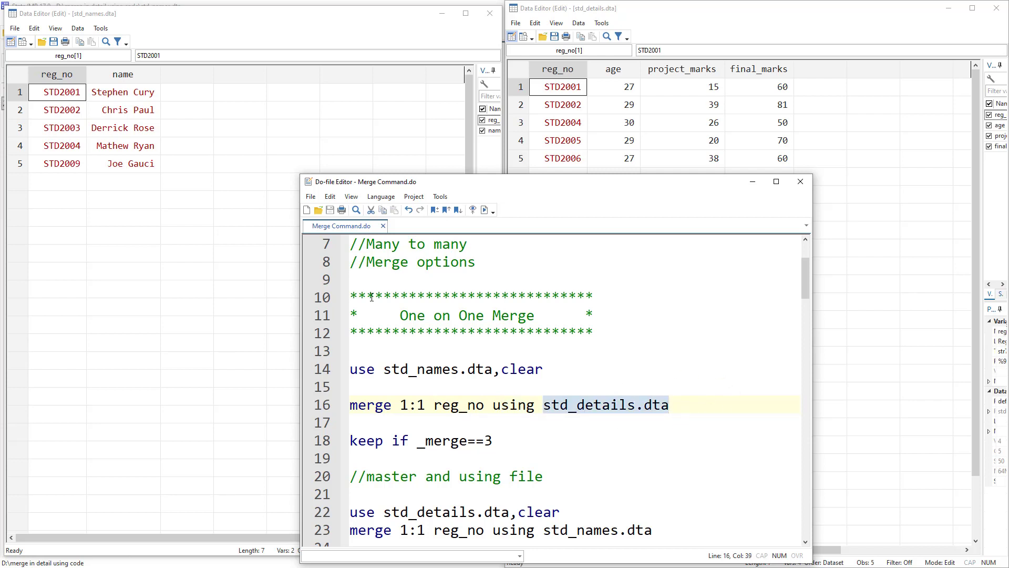
- Run the "merge 1:1 reg_no using std_details.dta" line and bring its output into view
left_click(307, 403)
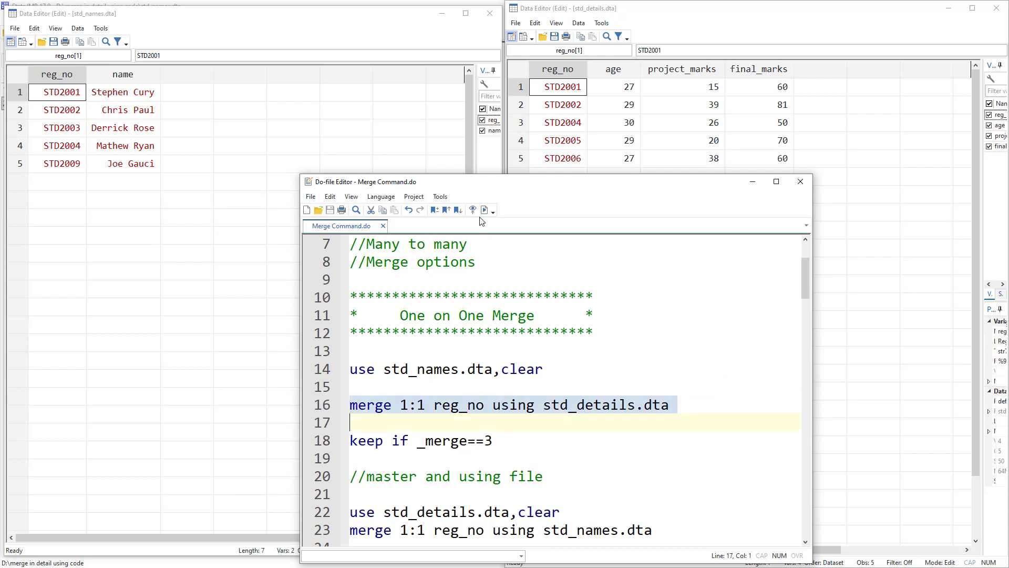
key("shift+Left")
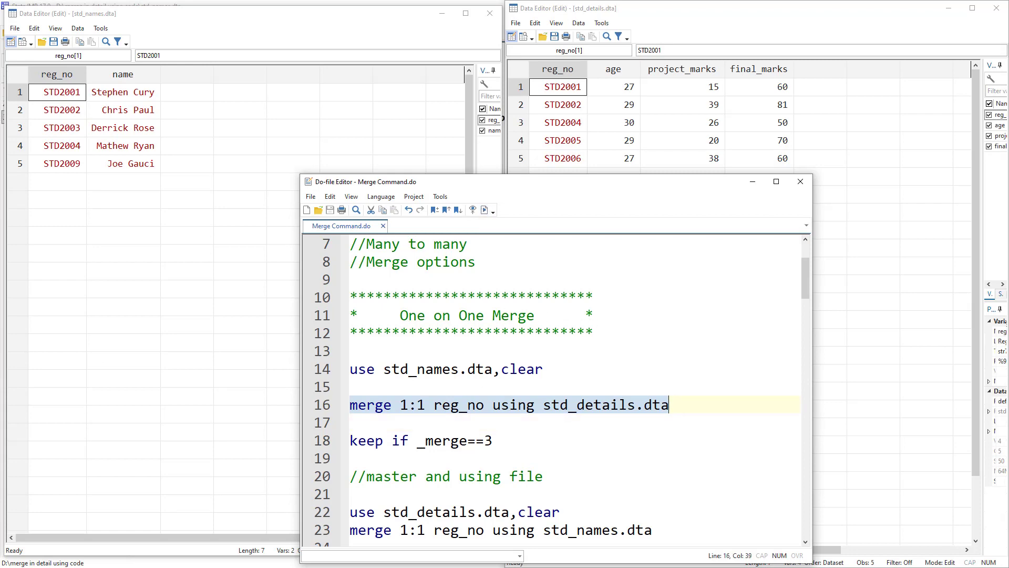
key("ctrl+d")
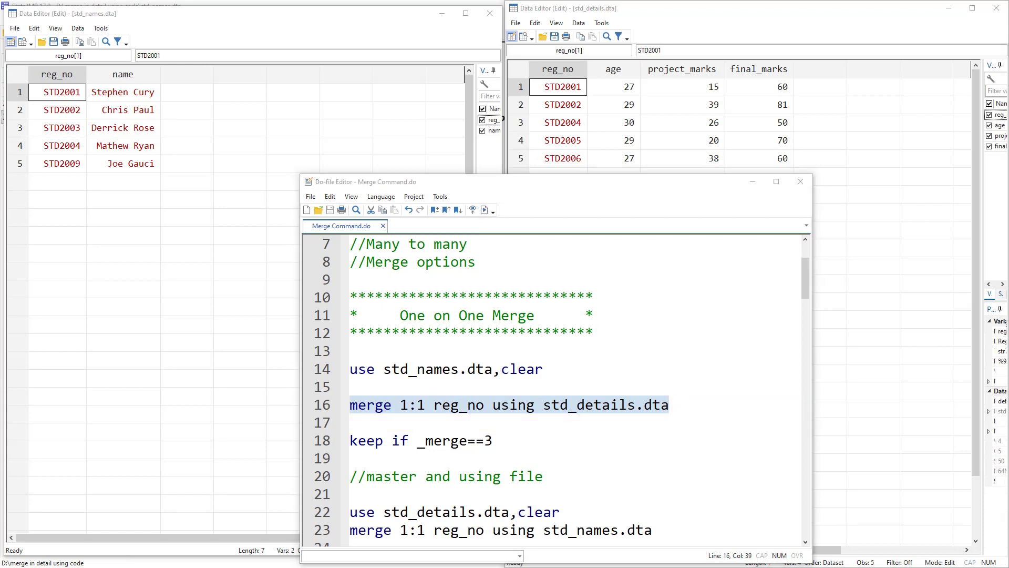
left_click(299, 297)
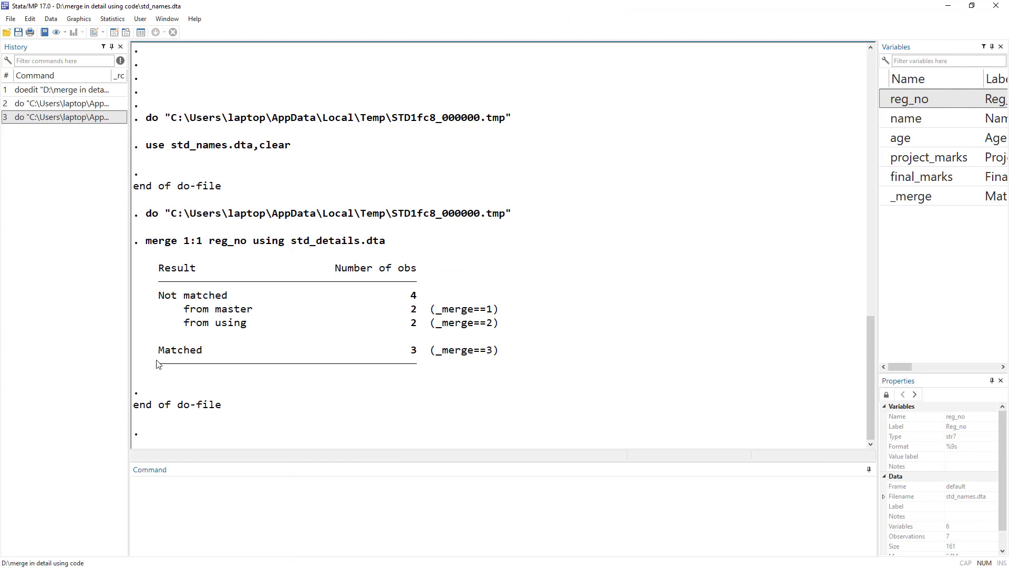
- Read the merge result table's matched and not matched observation counts with their _merge codes for master and using
left_click_drag(153, 350, 416, 367)
left_click(414, 355)
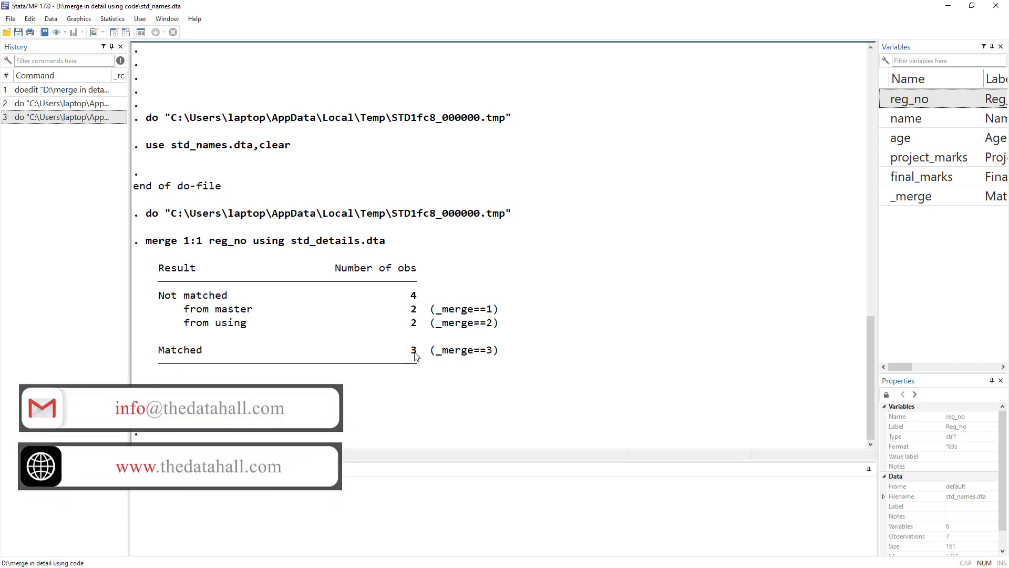
double_click(415, 356)
double_click(412, 294)
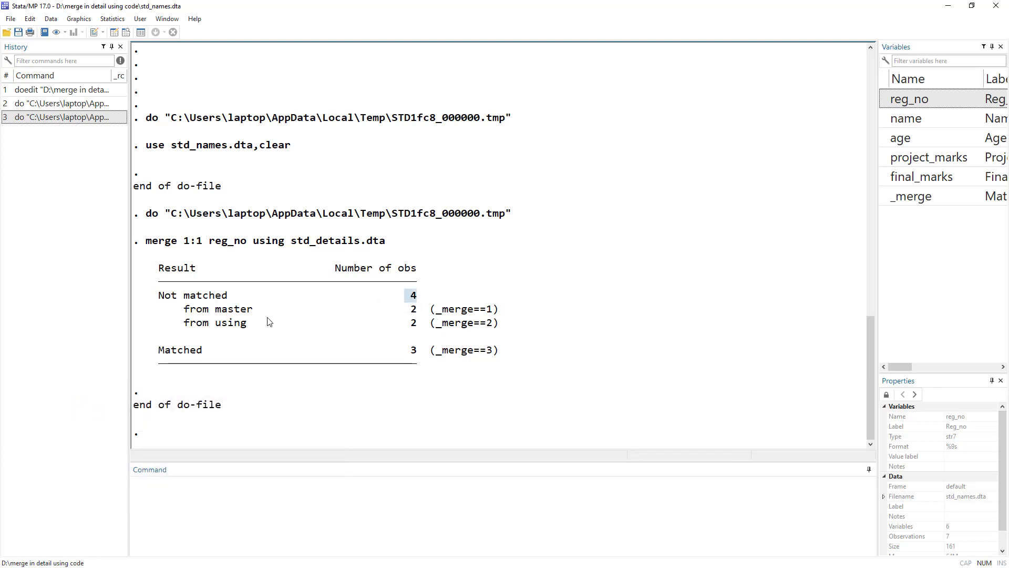
left_click_drag(432, 310, 467, 333)
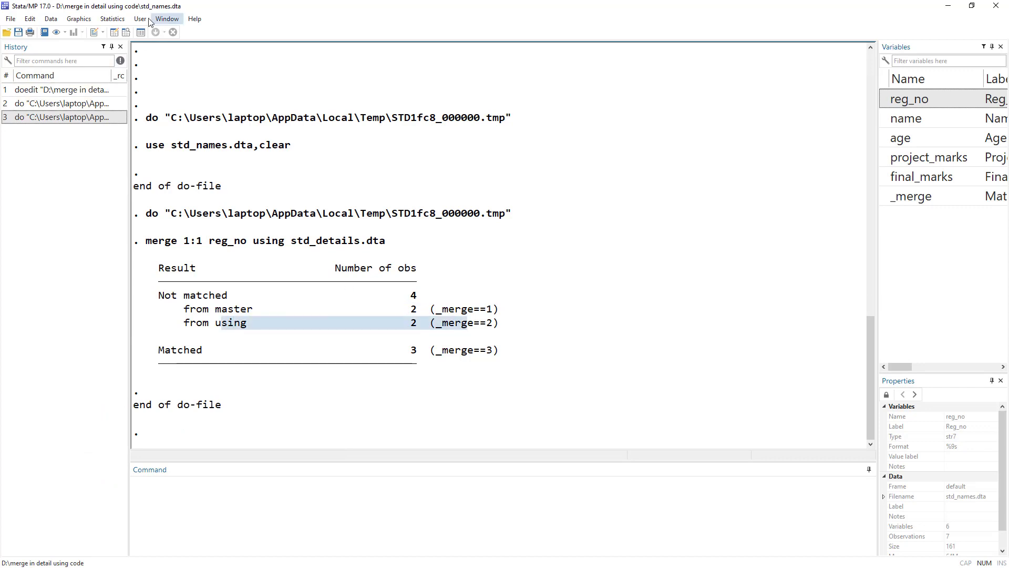
- Open the merged data in the Data Editor and examine the first three rows' values against their _merge status
left_click(114, 32)
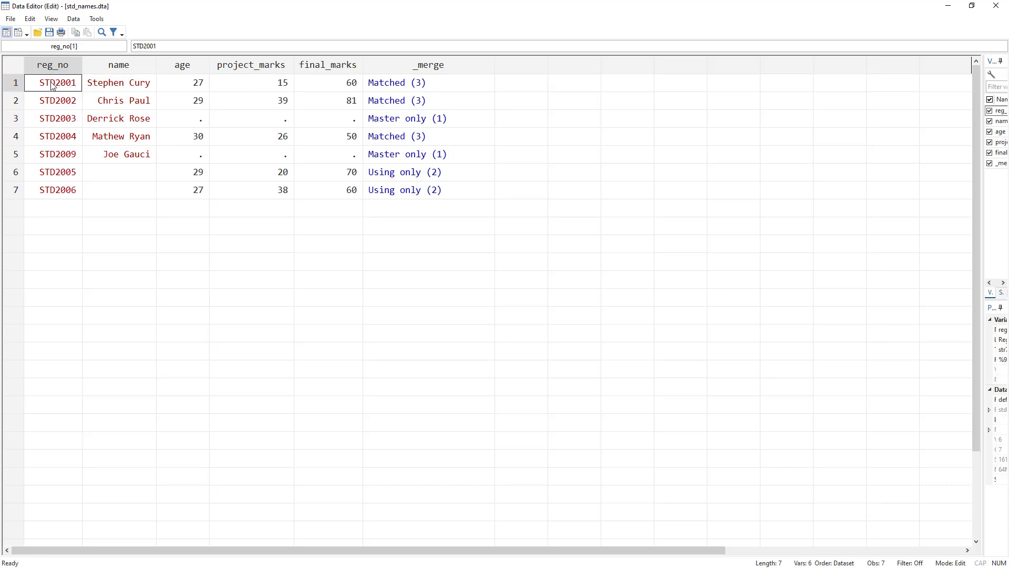
left_click_drag(51, 86, 189, 85)
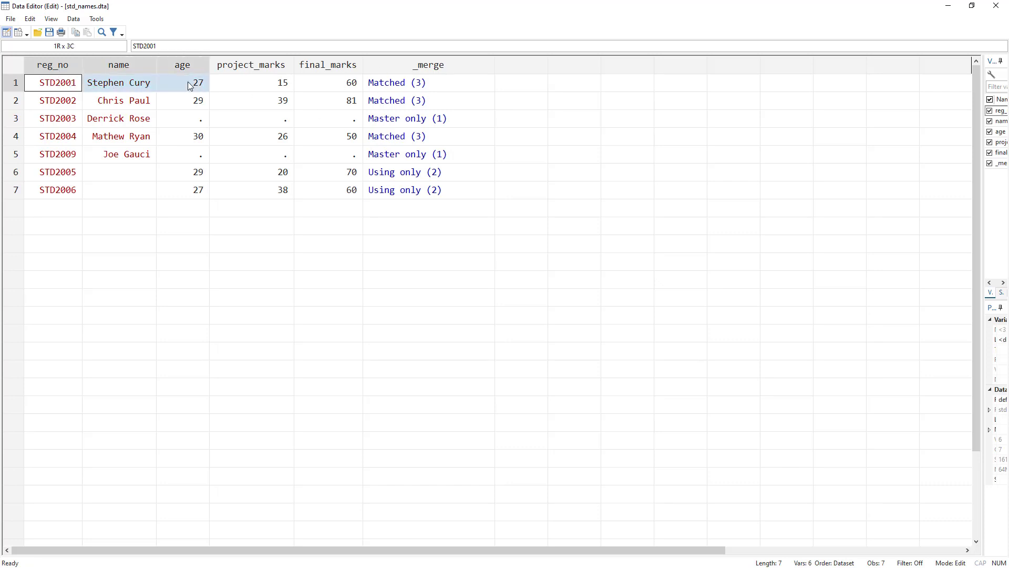
left_click_drag(57, 102, 257, 100)
left_click_drag(189, 83, 333, 107)
left_click(104, 123)
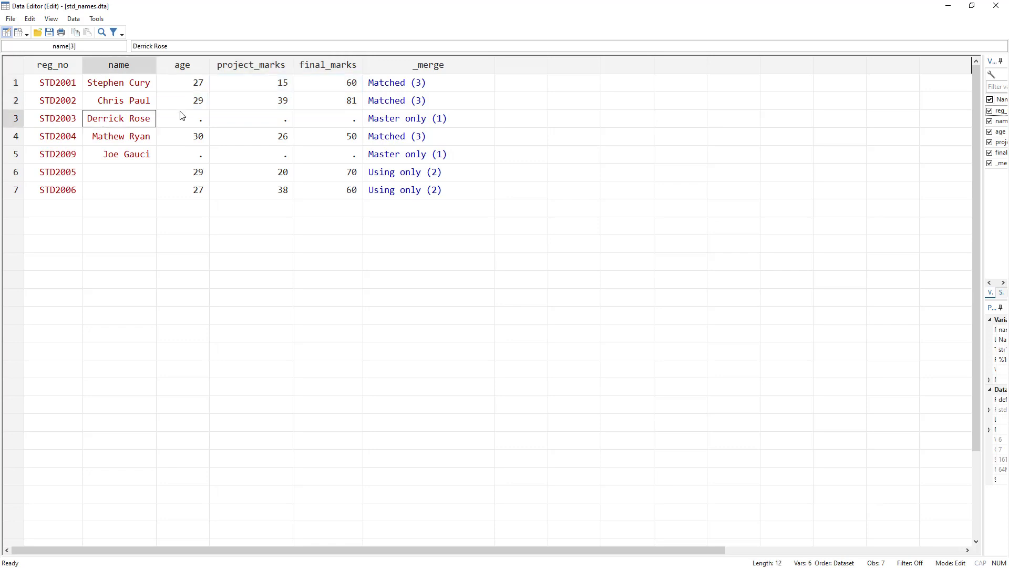
left_click_drag(189, 121, 316, 124)
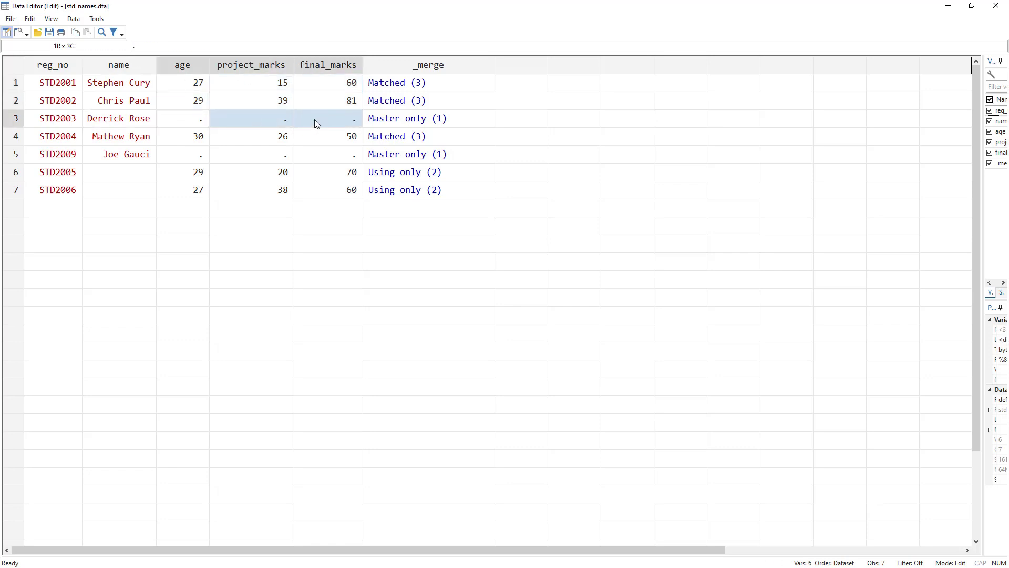
left_click(389, 122)
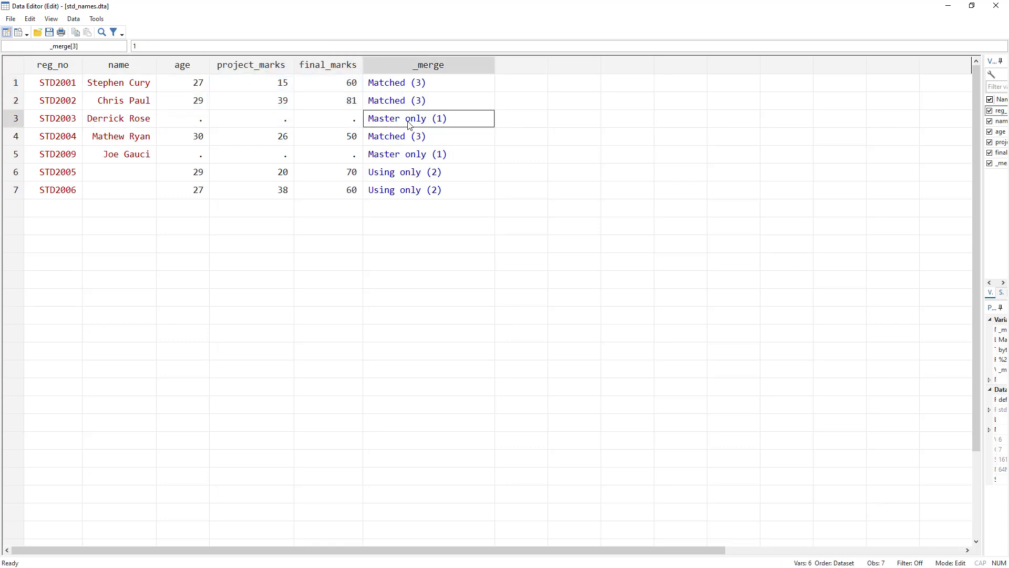
left_click_drag(57, 124, 122, 122)
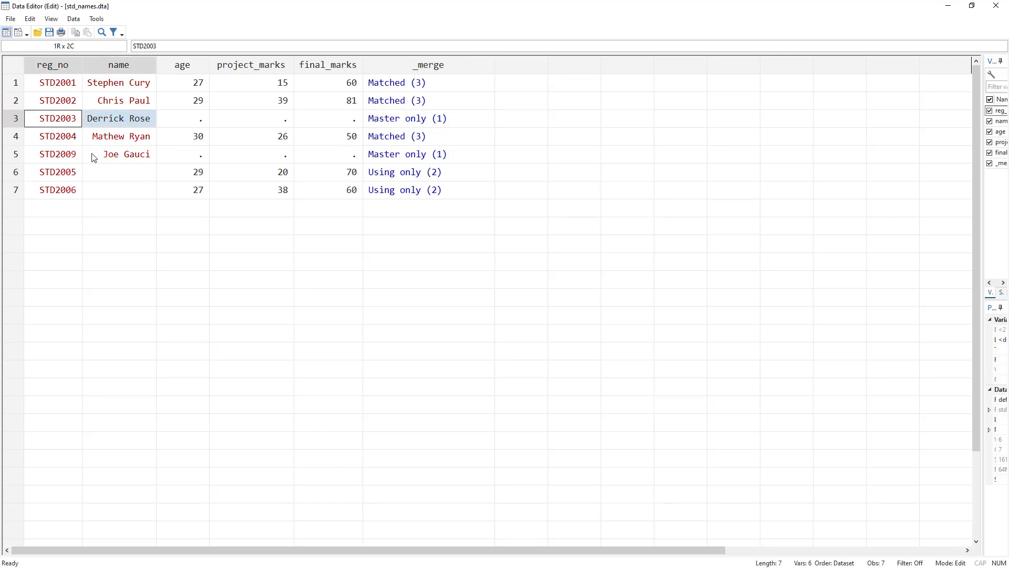
- Examine the STD2004 and STD2009 rows, comparing their name, age and marks values with their _merge status
left_click_drag(58, 136, 332, 138)
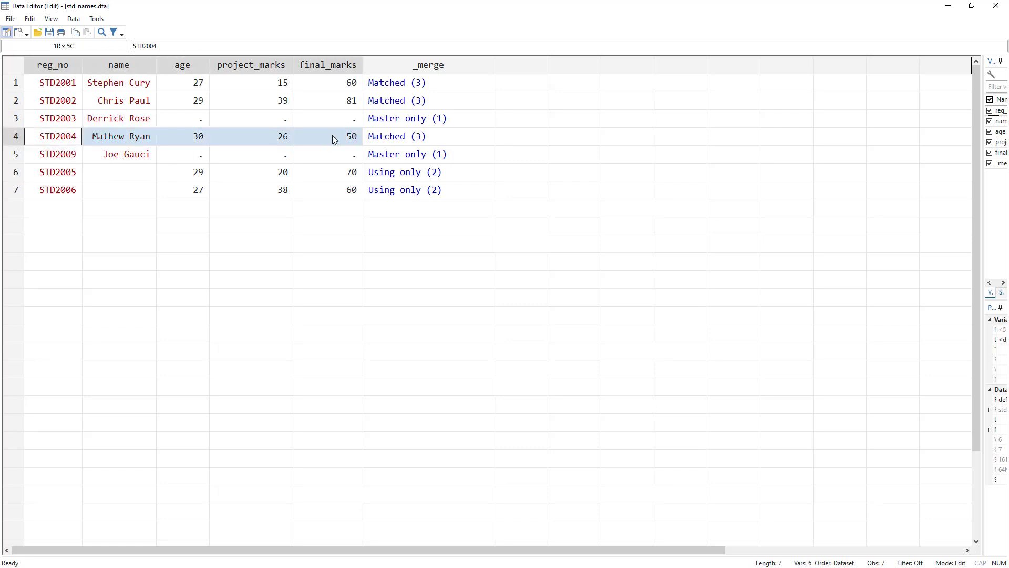
left_click(383, 137)
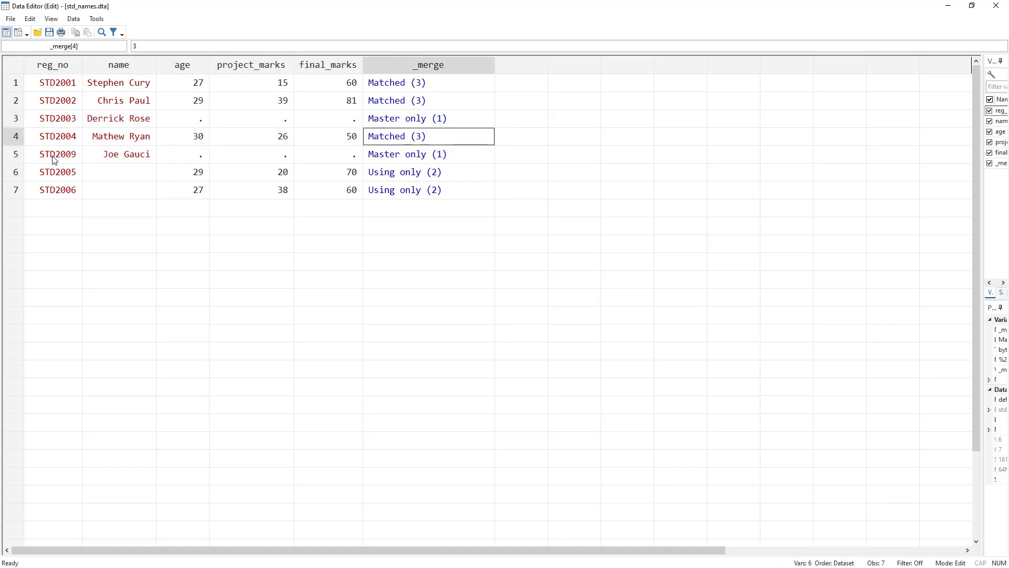
left_click(107, 158)
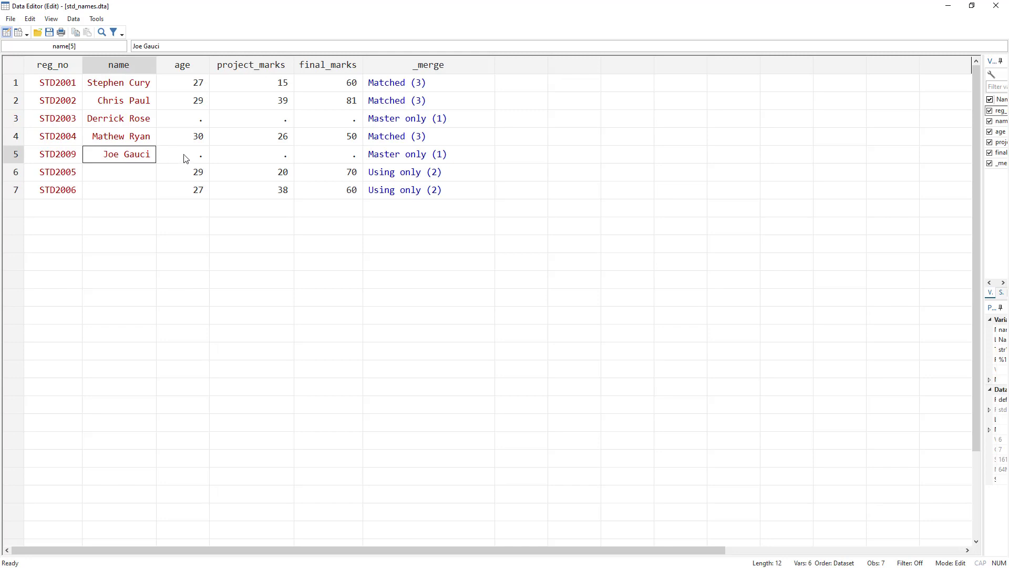
left_click_drag(185, 161, 306, 160)
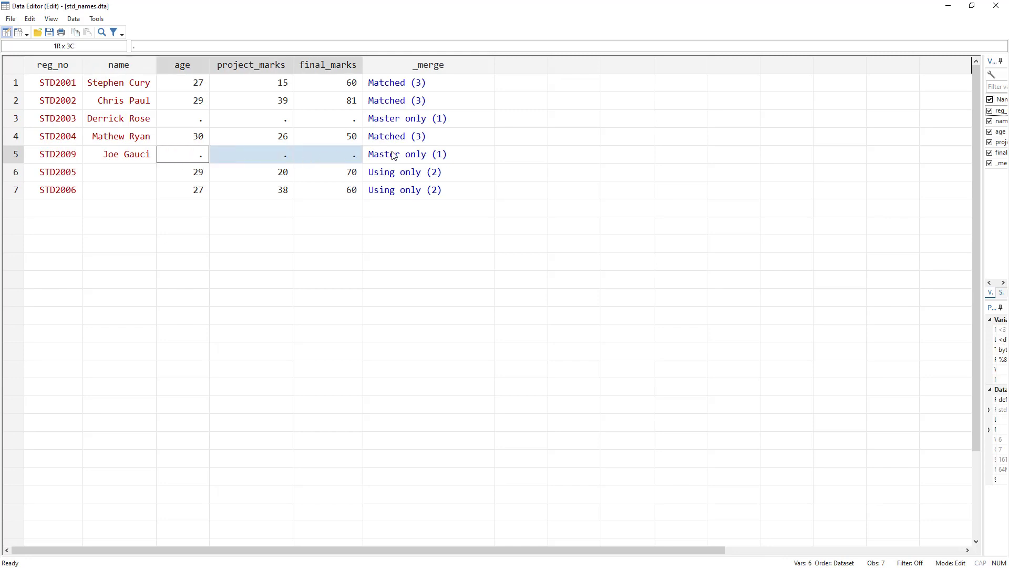
left_click(389, 153)
- Examine the STD2005 and STD2006 rows, checking their name cells against their _merge status
left_click_drag(56, 173, 59, 190)
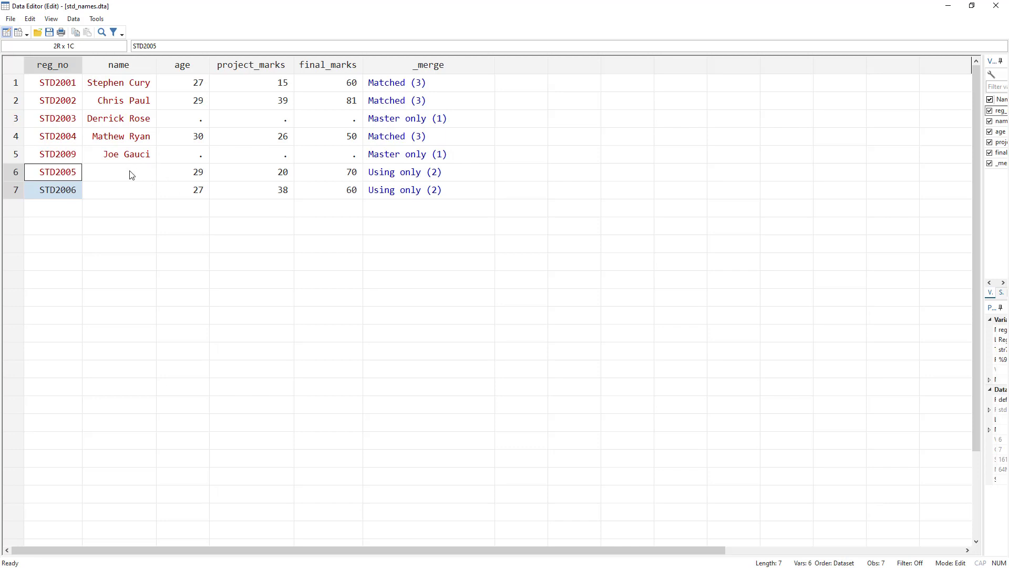
left_click_drag(129, 174, 135, 195)
left_click(392, 177)
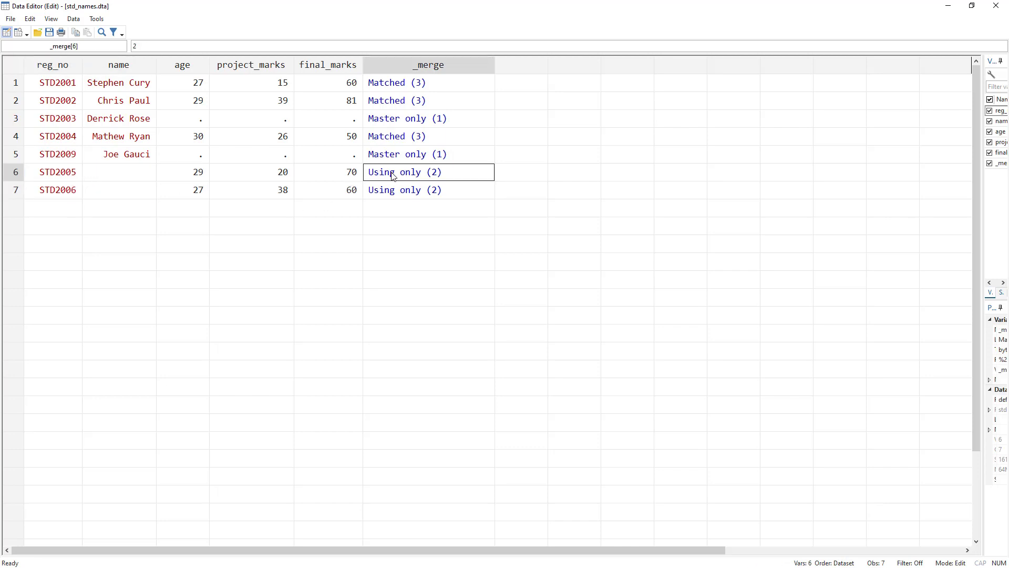
left_click(402, 195)
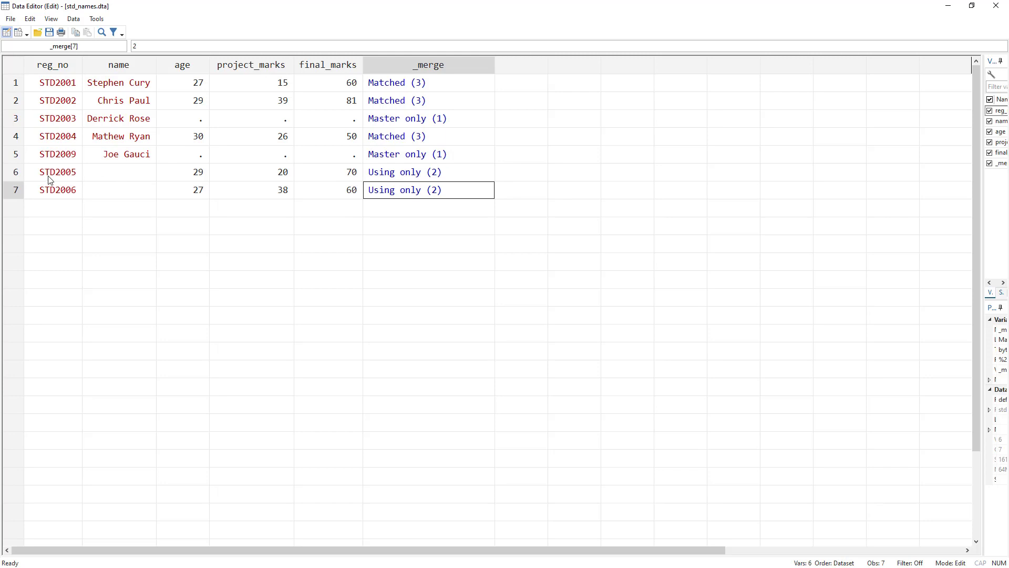
left_click_drag(50, 176, 389, 194)
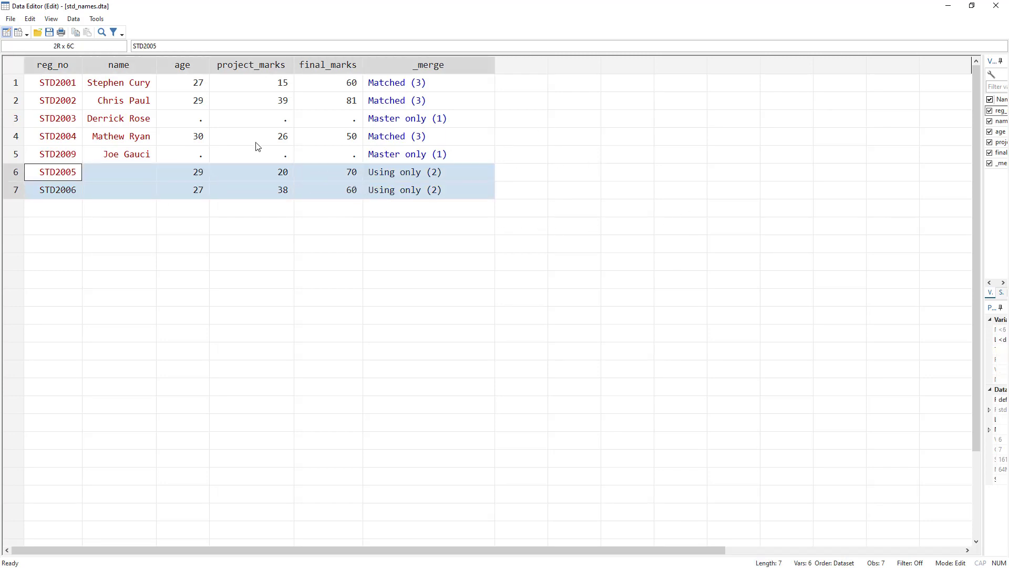
- Compare the master-only rows with the matched rows across the name, age, marks and _merge columns
left_click_drag(131, 122, 328, 126)
left_click_drag(124, 155, 426, 154)
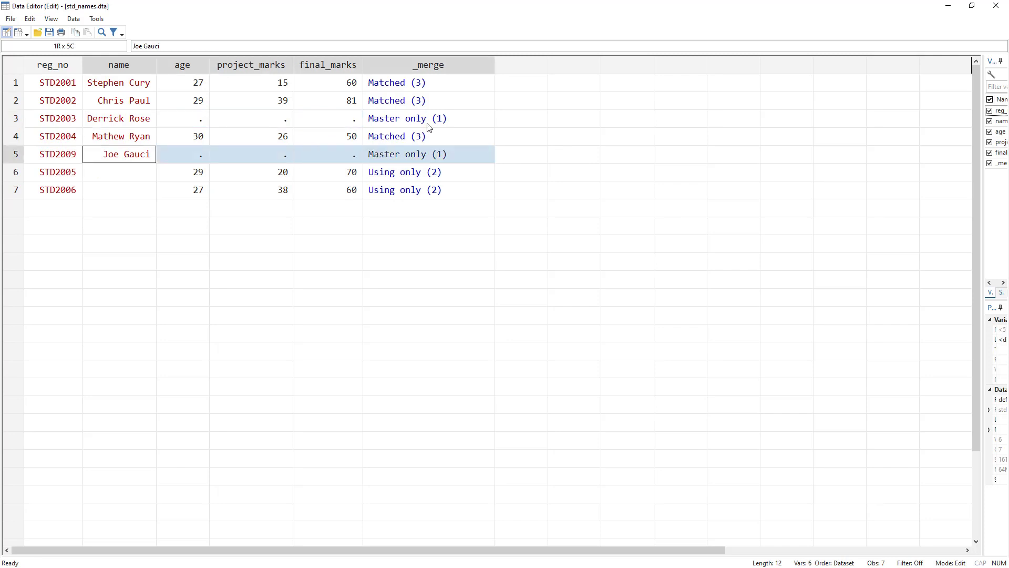
left_click(131, 87)
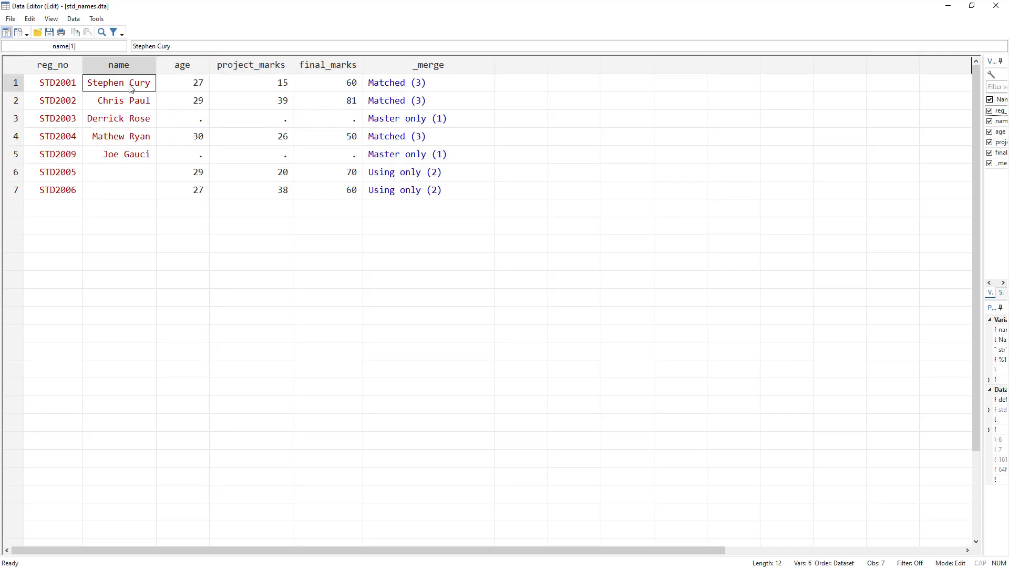
left_click_drag(131, 87, 401, 105)
left_click_drag(133, 161, 280, 160)
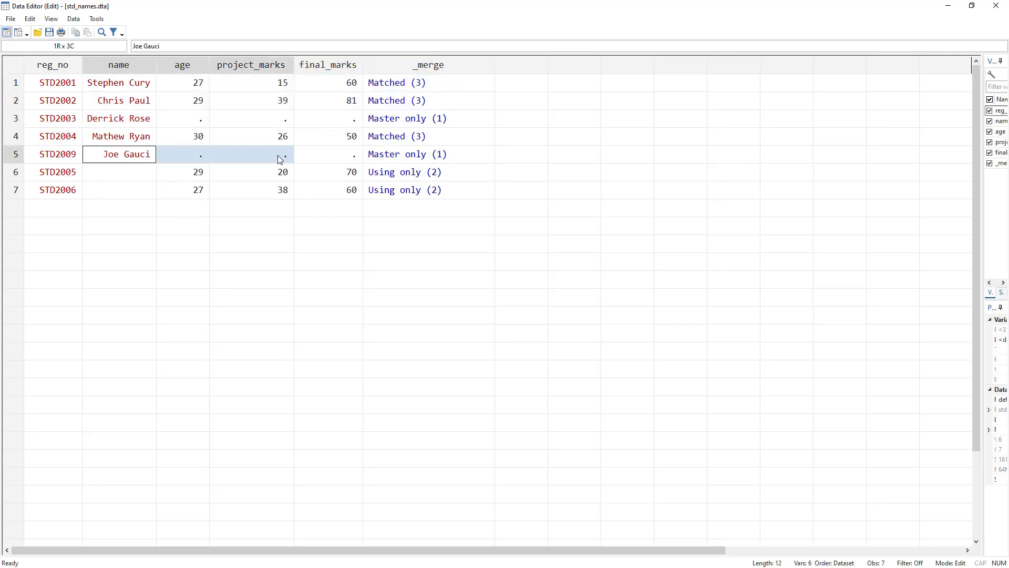
left_click_drag(131, 138, 367, 137)
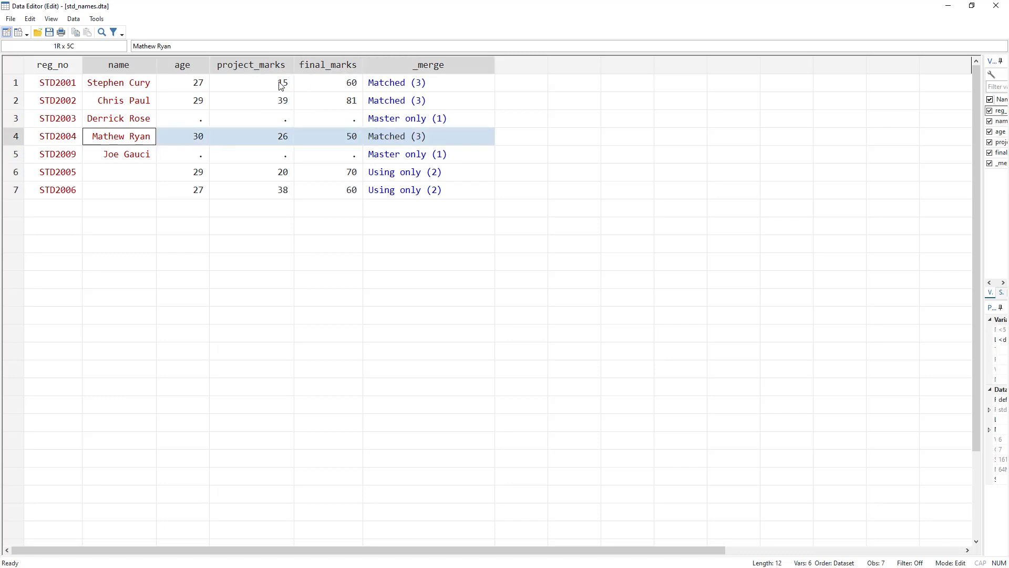
- Bring up the do-file and reposition its window to uncover the _merge variable, keeping the merge result table in view
key("alt+Tab")
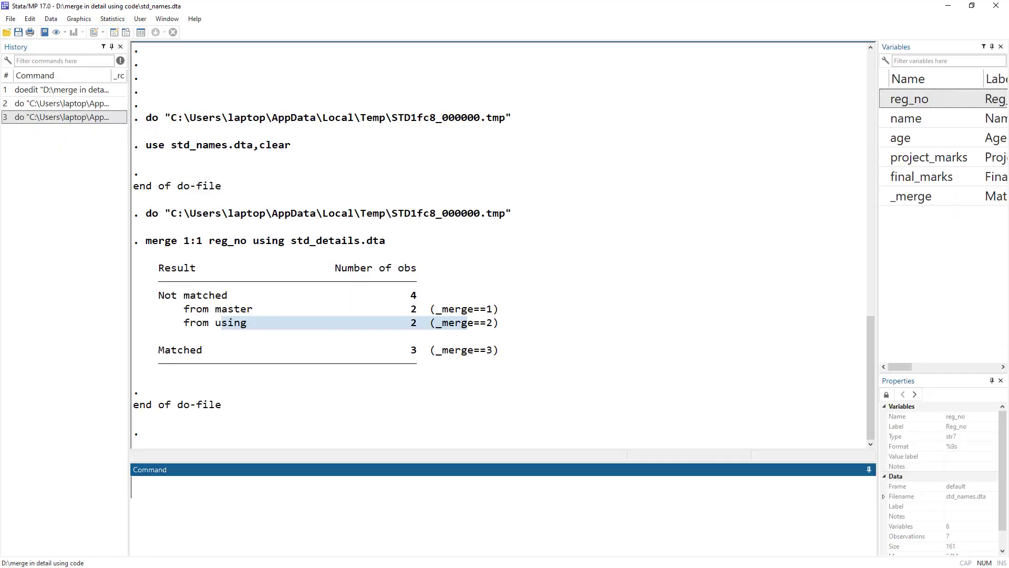
key("alt+Tab")
left_click_drag(477, 185, 616, 379)
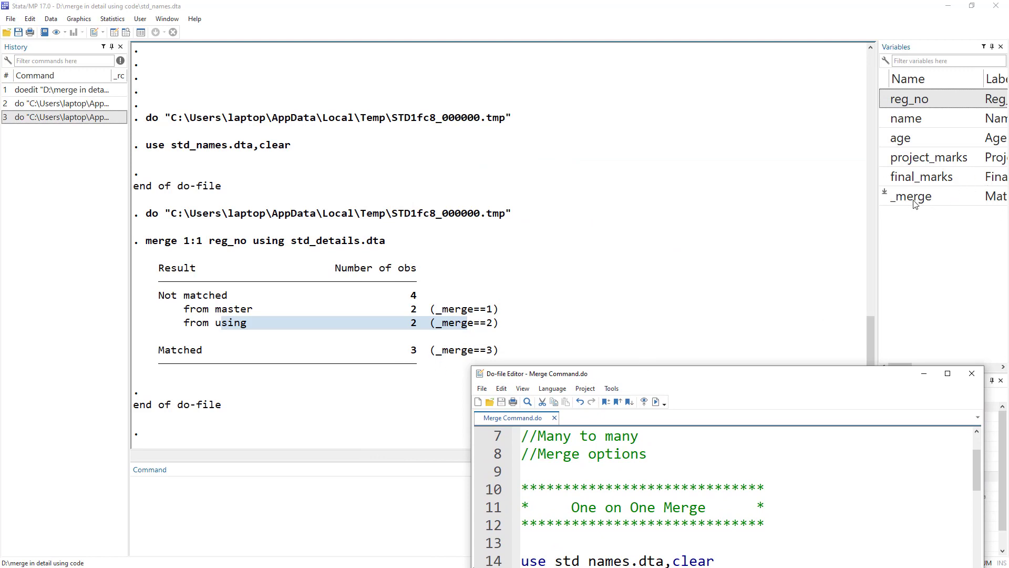
left_click_drag(623, 380, 672, 89)
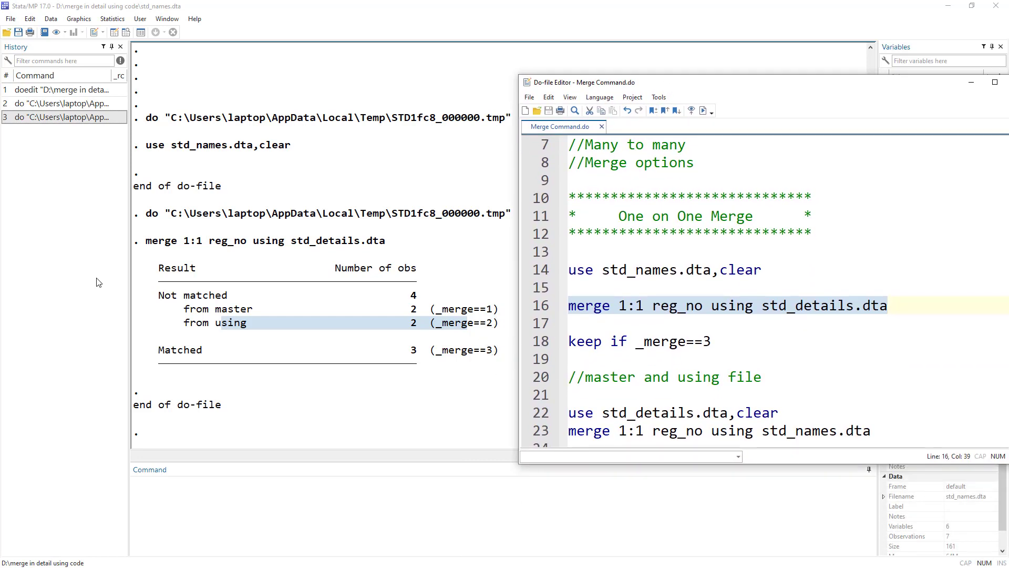
- Reopen the Data Editor and inspect the numeric codes behind the _merge column's master-only and using-only labels
key("ctrl+8")
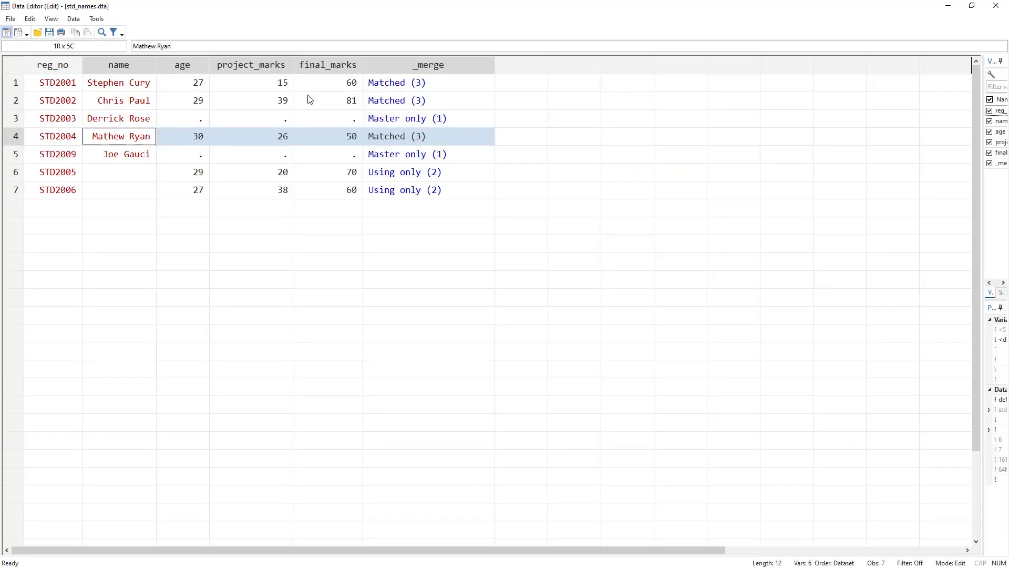
left_click(404, 102)
key("Down")
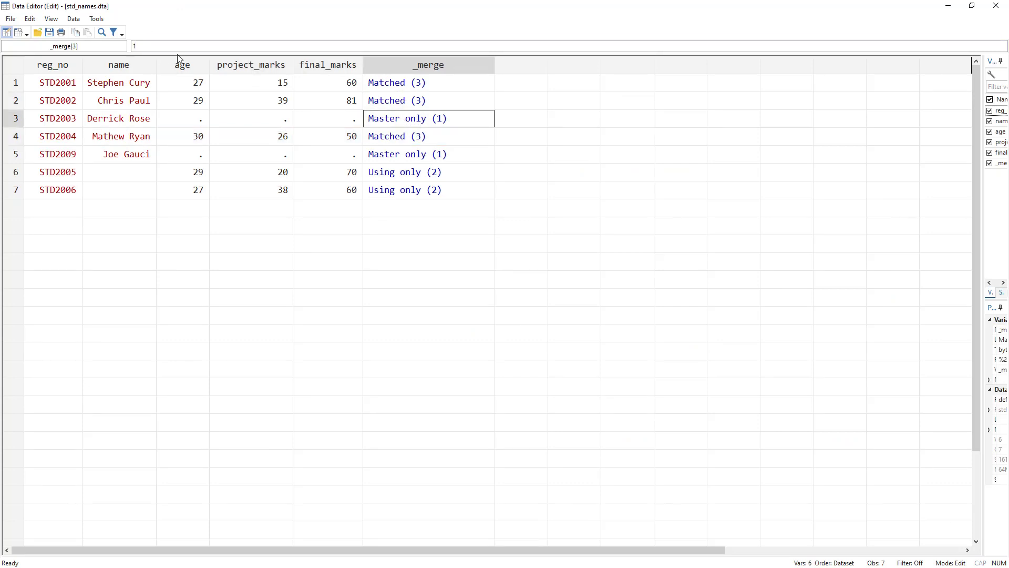
left_click(421, 175)
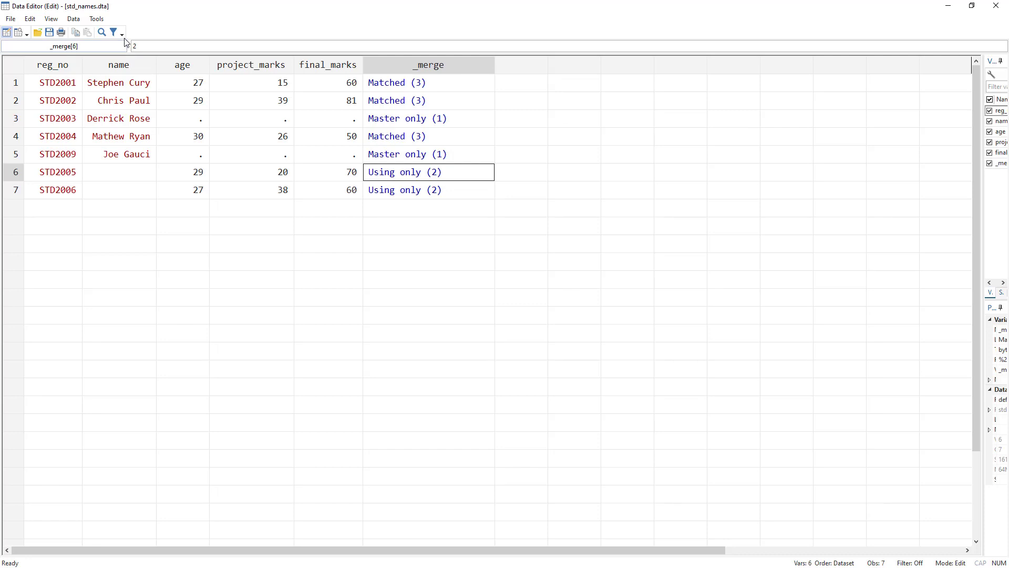
- Run the "keep if _merge==3" line from the do-file and check the remaining rows in the Data Editor
left_click(949, 7)
left_click(530, 346)
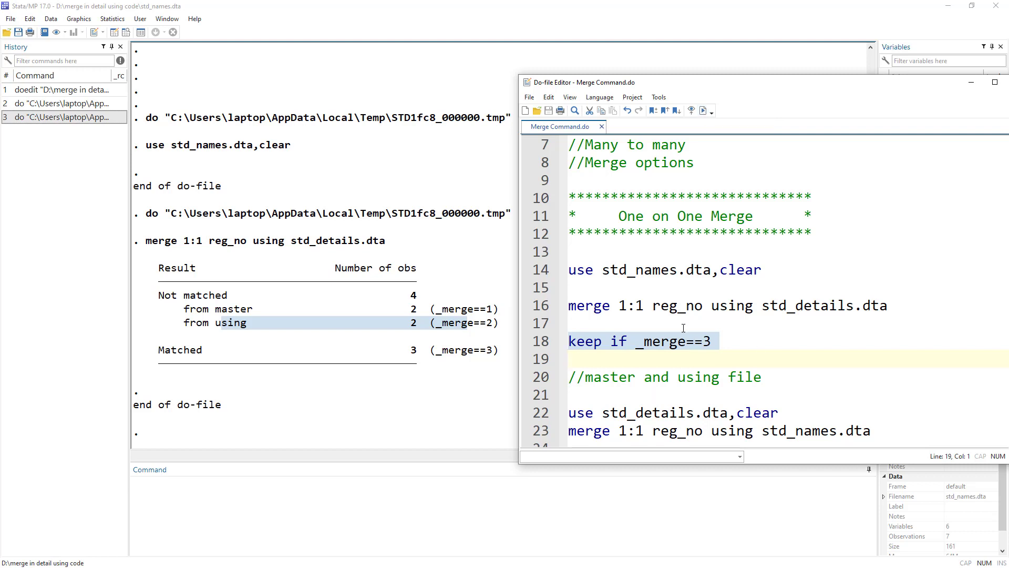
left_click(576, 345)
double_click(627, 341)
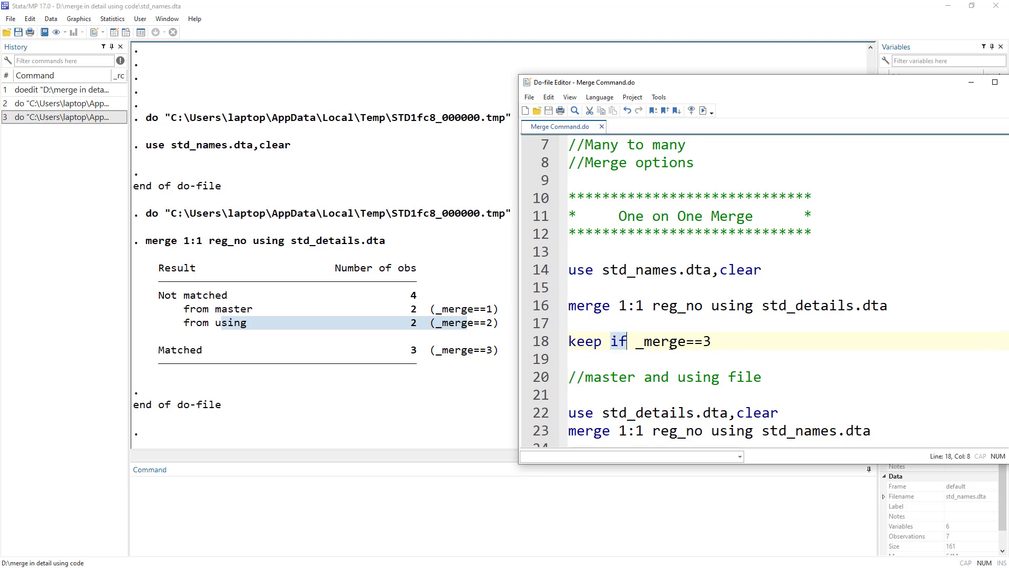
left_click_drag(636, 341, 685, 346)
left_click(556, 343)
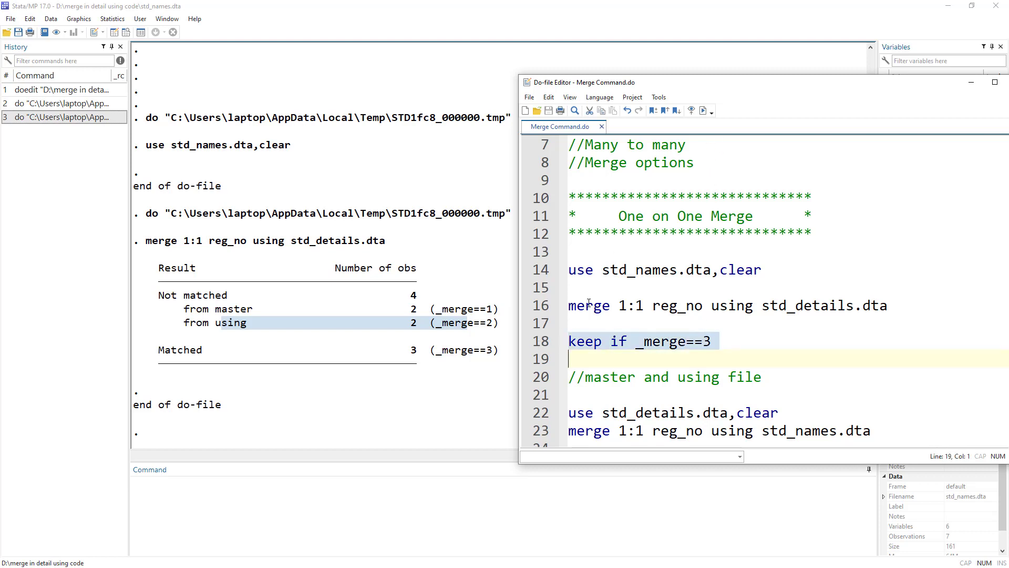
left_click(703, 110)
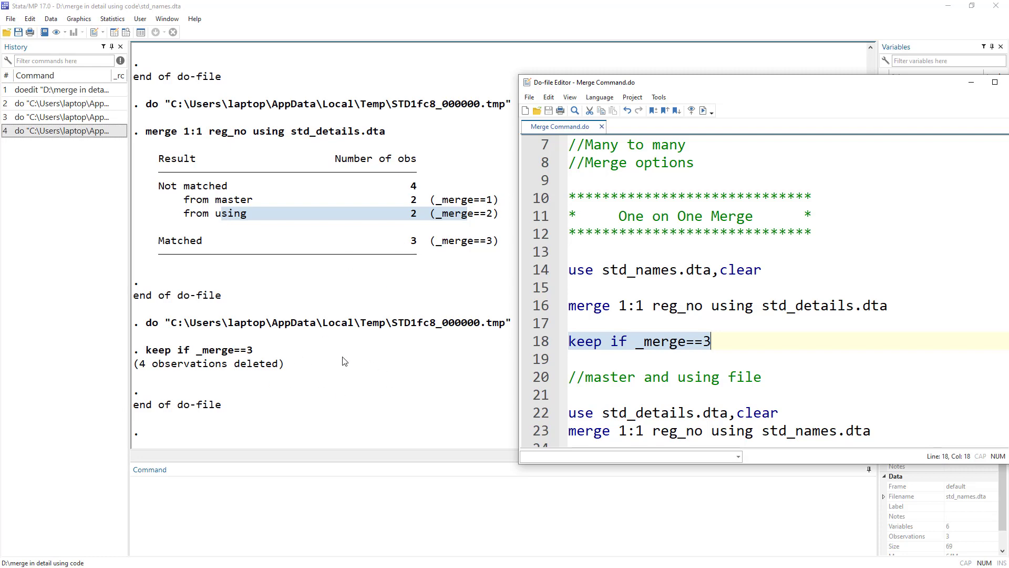
left_click(113, 33)
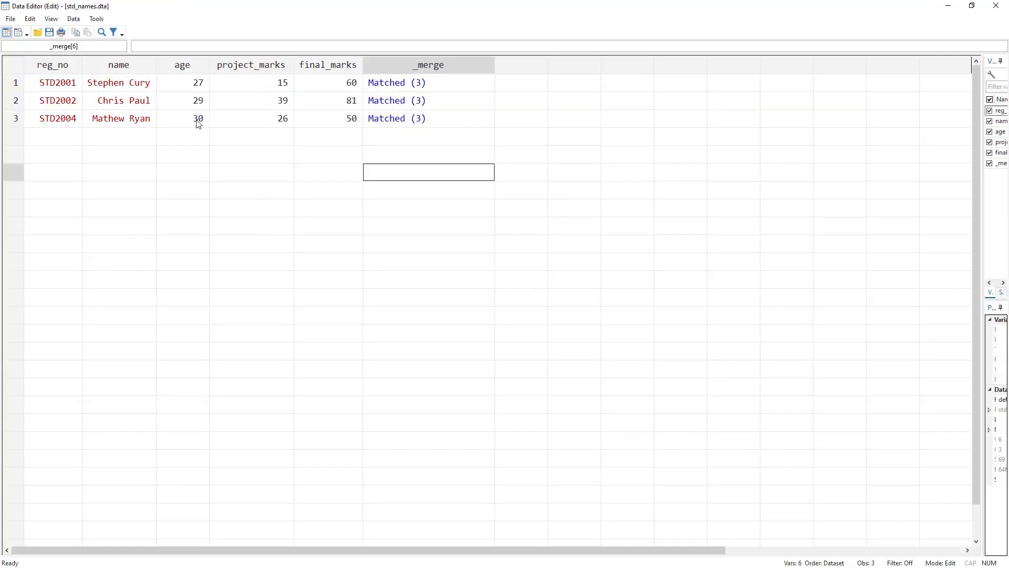
left_click(947, 14)
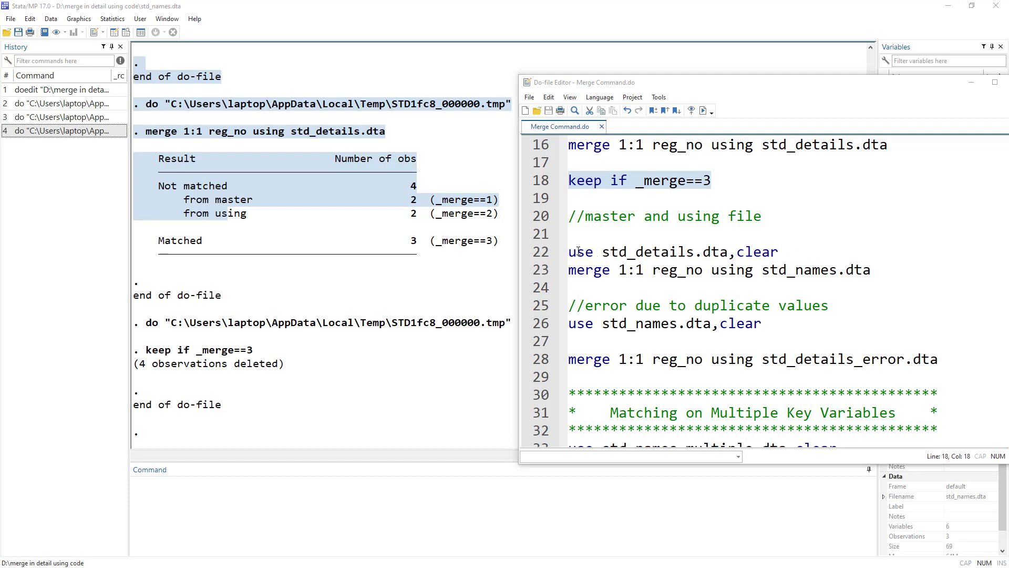
- Run the "use std_details.dta,clear" line to load std_details.dta as master and view its rows in the Data Editor
left_click(545, 252)
left_click(705, 110)
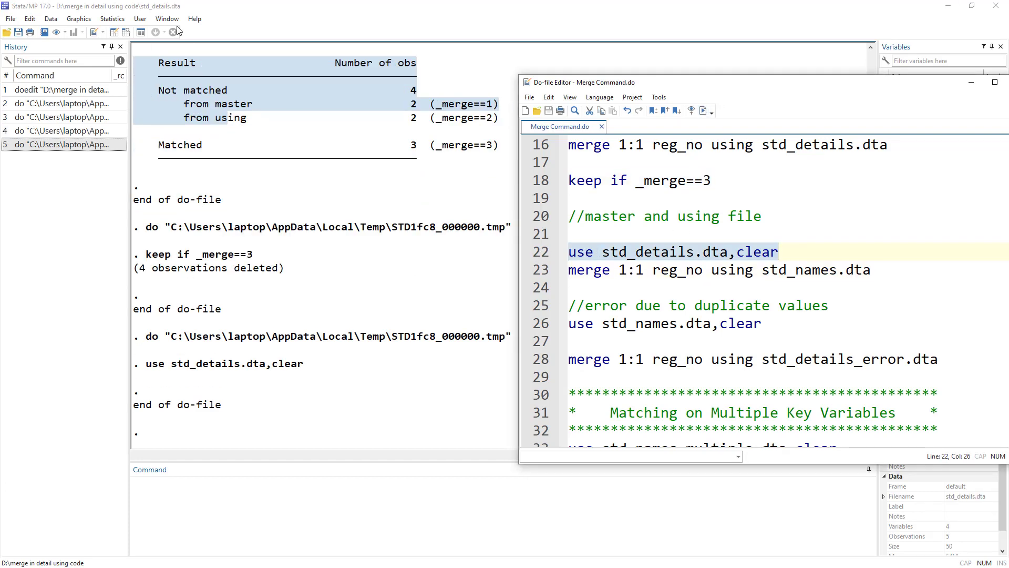
left_click(114, 32)
left_click(321, 84)
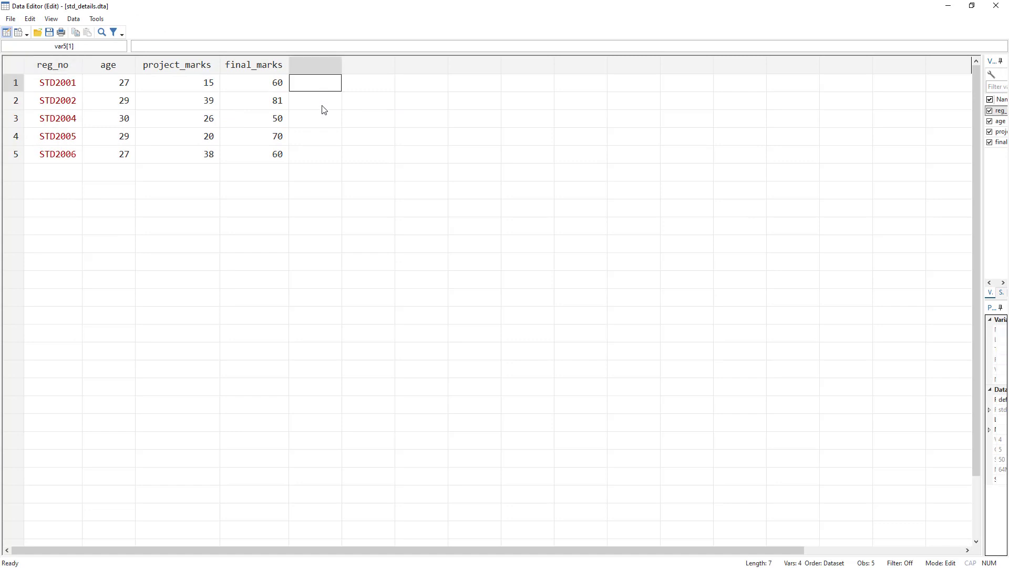
left_click_drag(323, 110, 321, 156)
- Run the "merge 1:1 reg_no using std_names.dta" line on the loaded std_details.dta and view the merged rows in the Data Editor
key("alt+Tab")
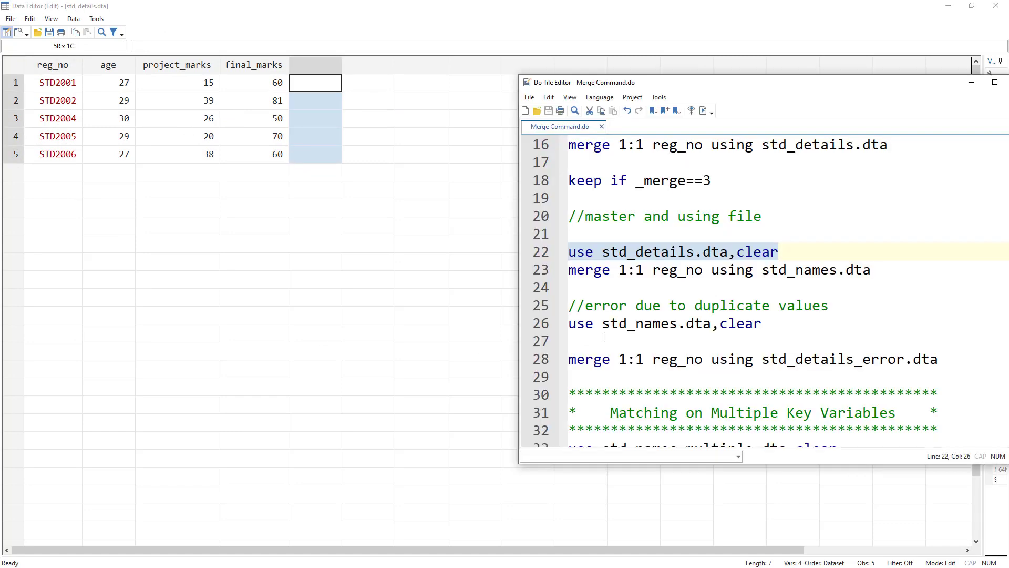
double_click(577, 274)
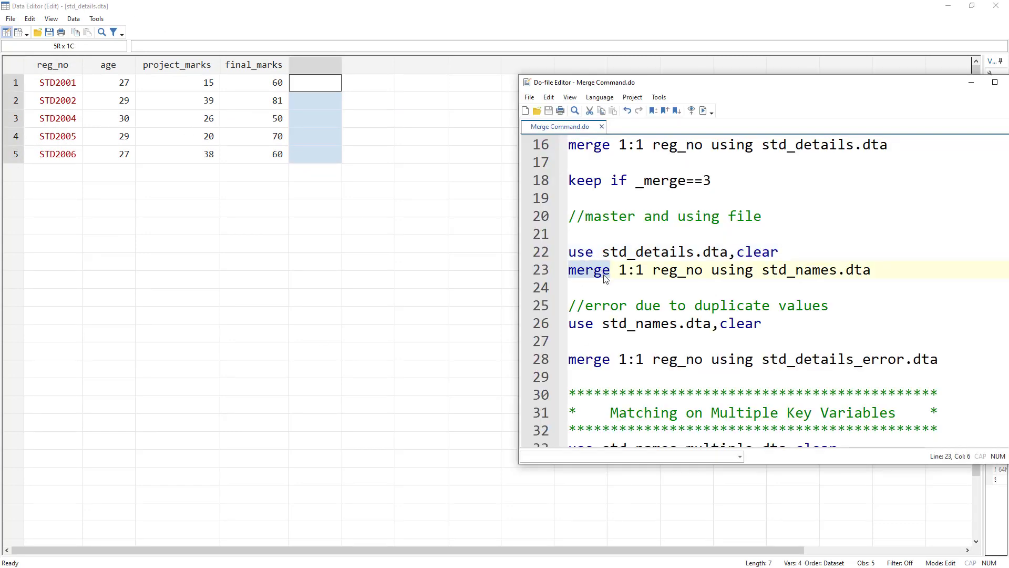
left_click_drag(619, 270, 644, 270)
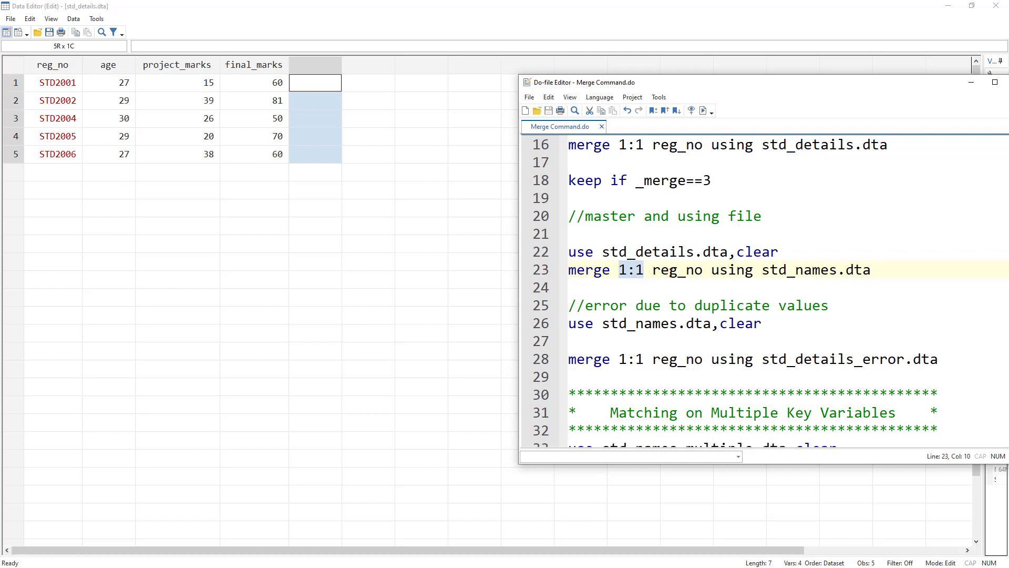
double_click(677, 270)
double_click(734, 270)
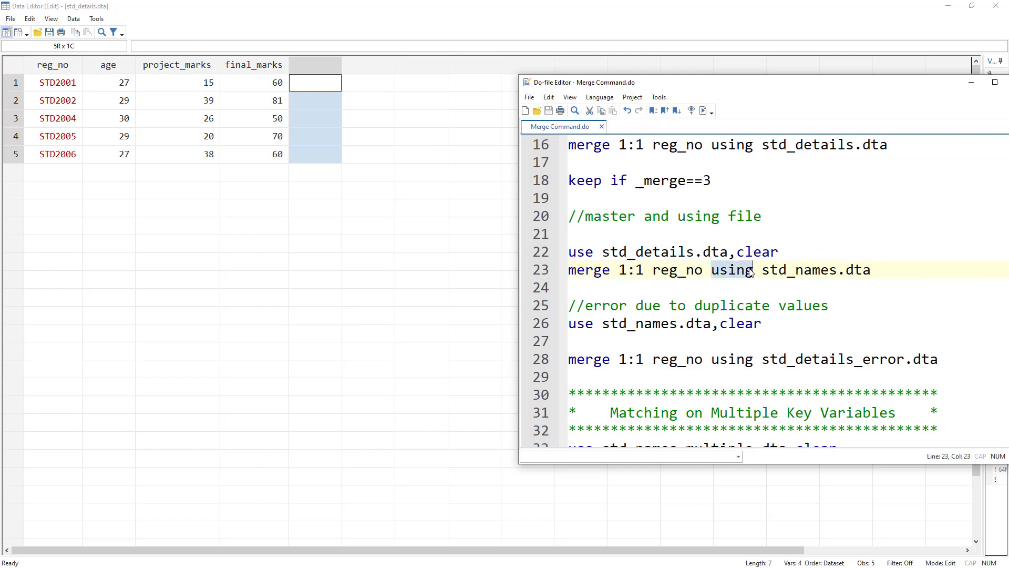
left_click_drag(761, 271, 894, 268)
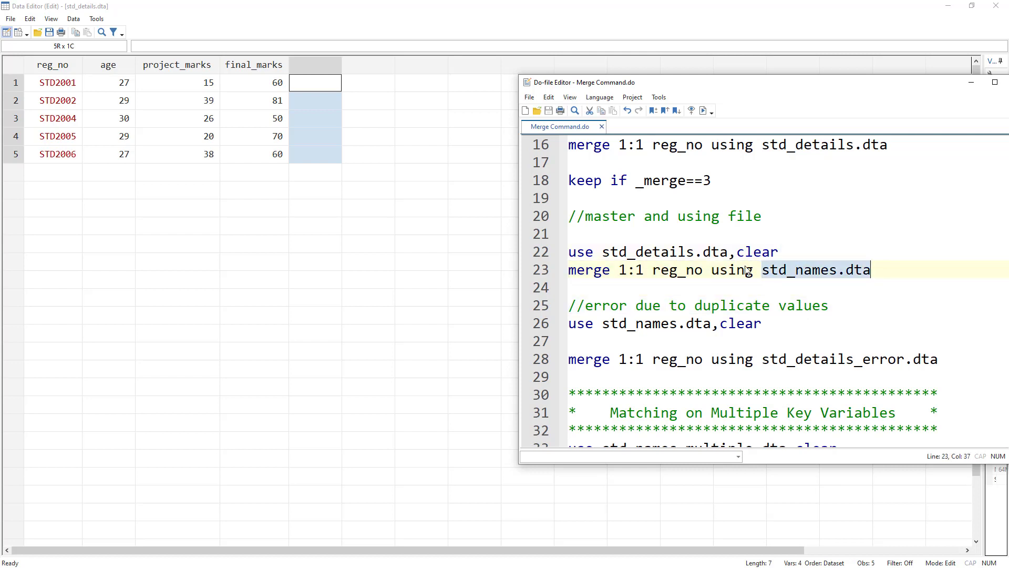
left_click_drag(539, 257, 539, 271)
left_click(540, 271)
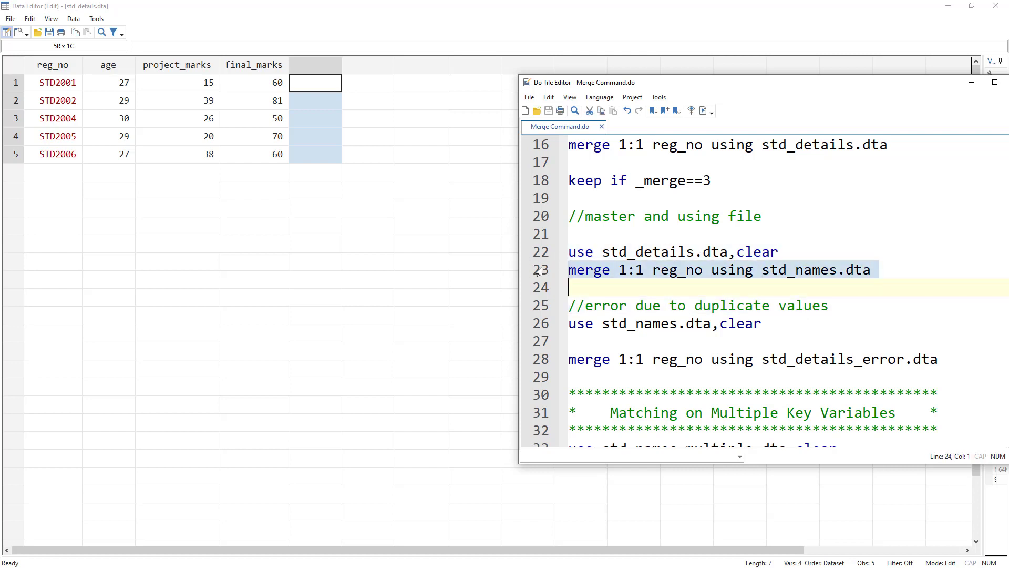
left_click(703, 111)
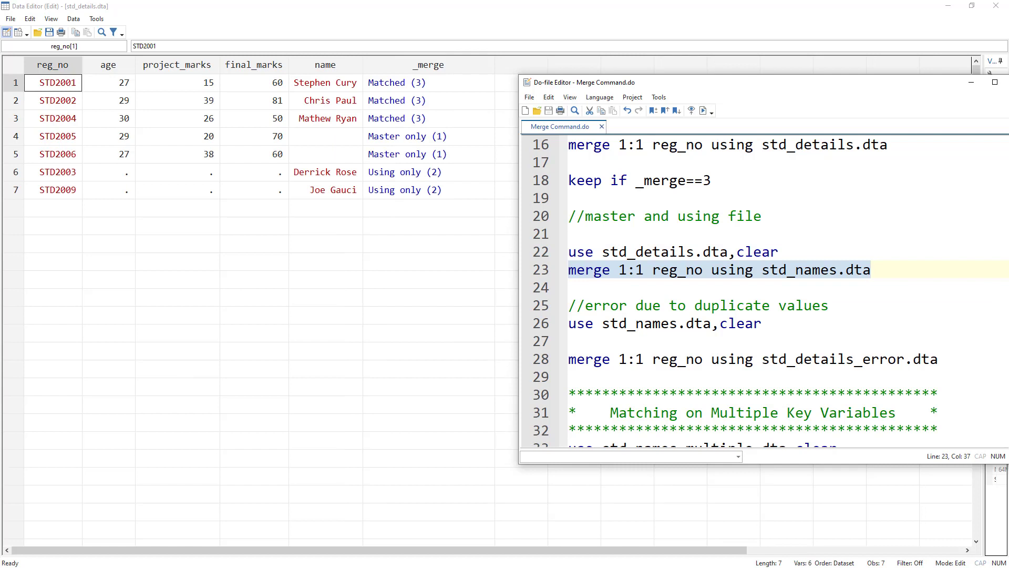
left_click(393, 365)
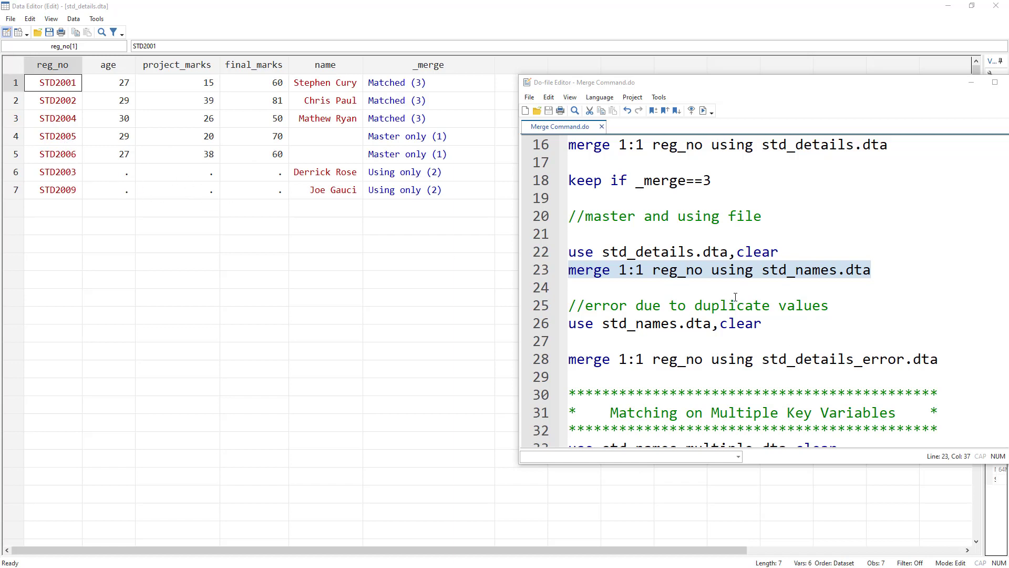
- Find the duplicate-values section of the do-file and open its using file, std_details_error.dta, from the project folder
scroll(735, 297, "down", 1)
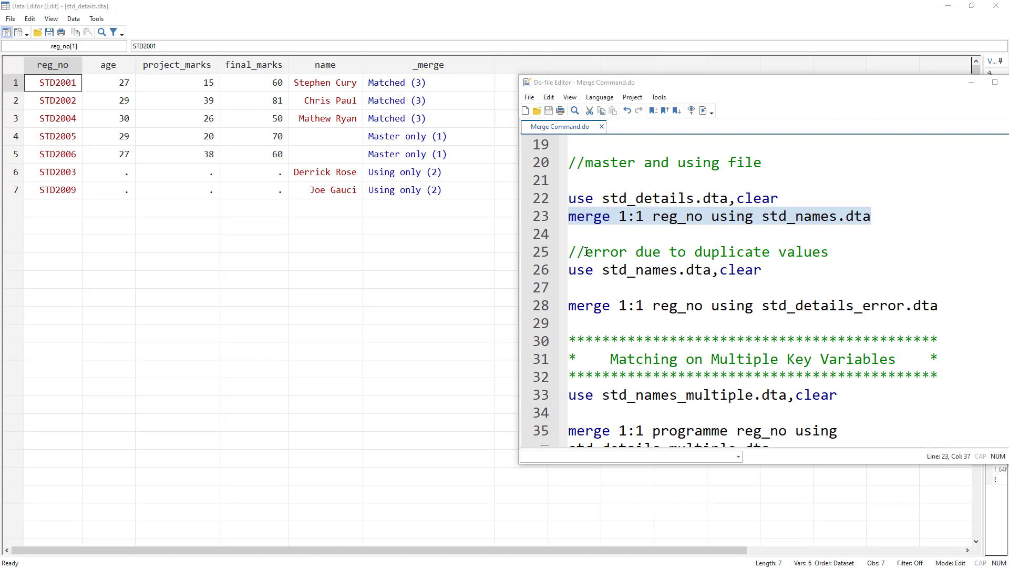
left_click_drag(586, 252, 841, 256)
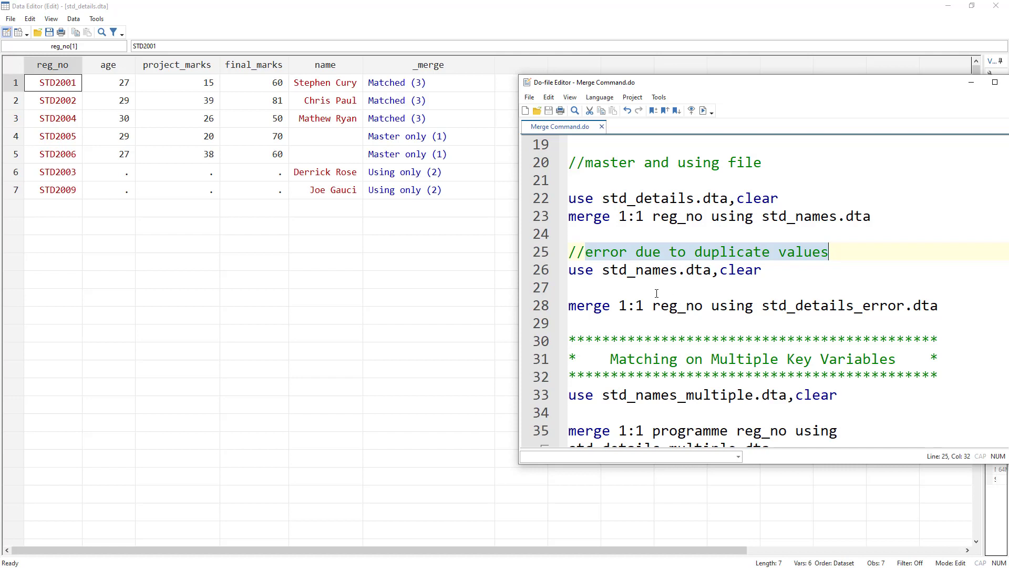
left_click_drag(762, 308, 903, 310)
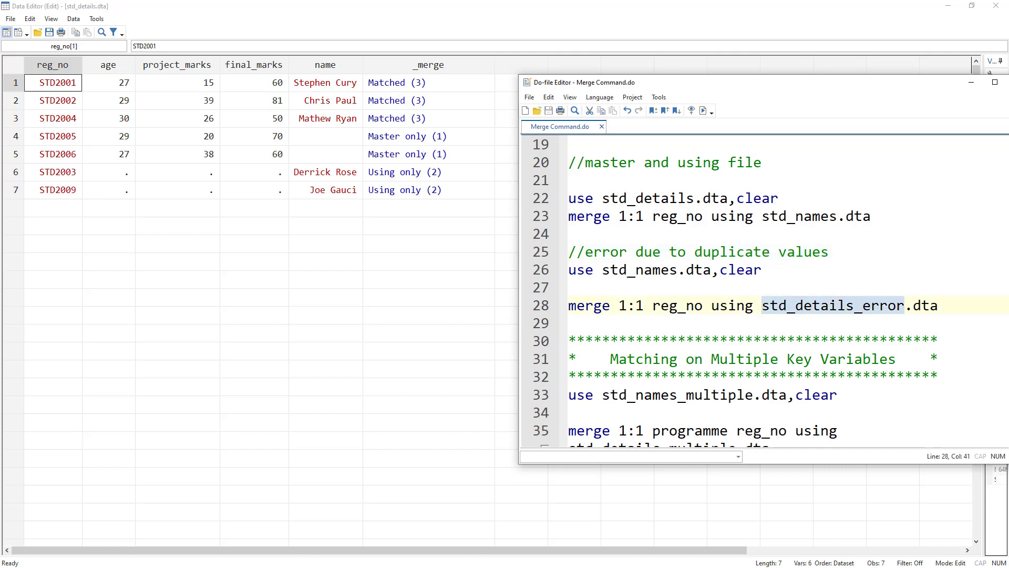
key("alt+Tab")
left_click(339, 135)
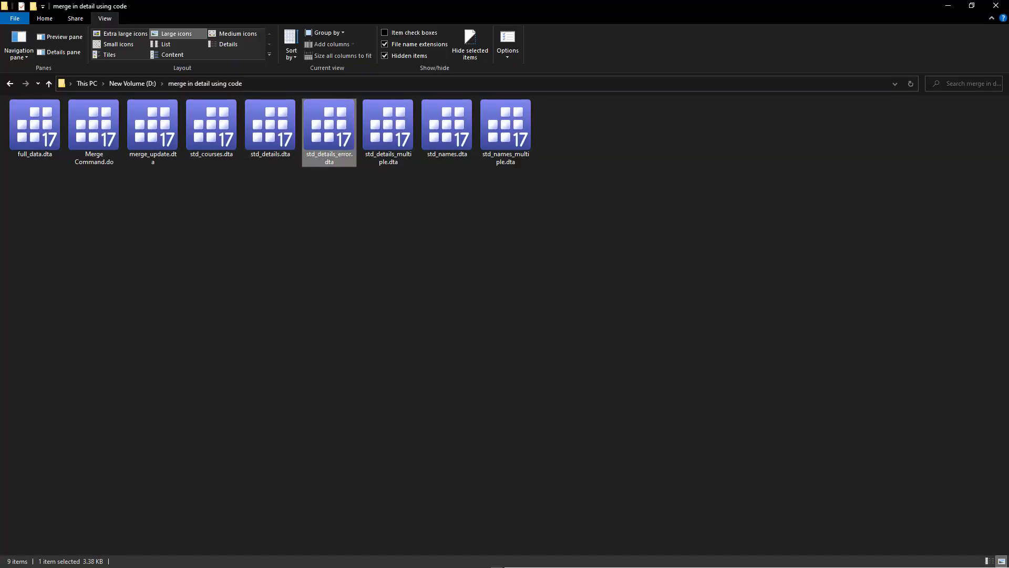
key("alt+Tab")
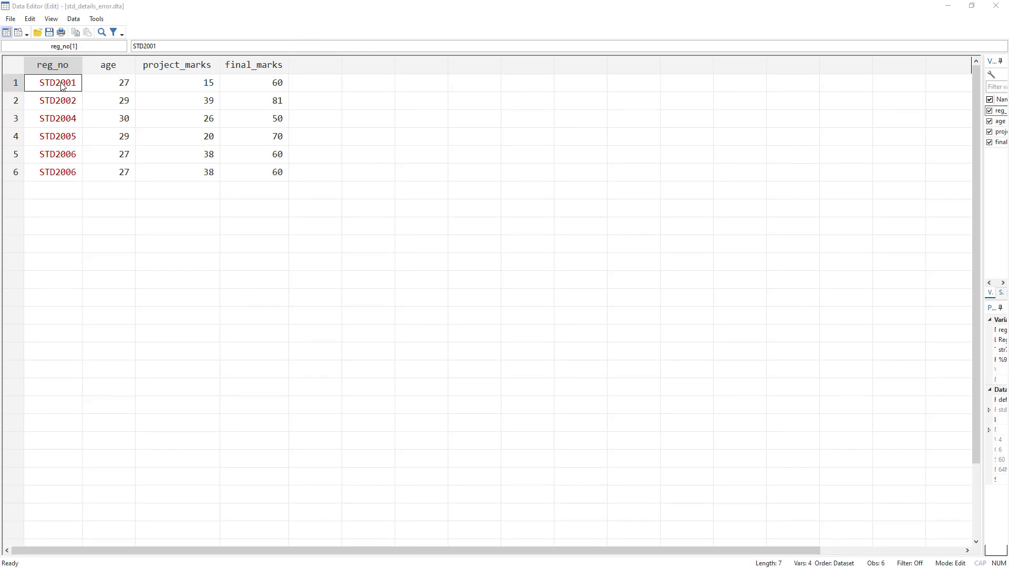
- Examine the reg_no values in std_details_error.dta, comparing rows 5 and 6 for duplication
left_click_drag(62, 85, 268, 154)
left_click(179, 155)
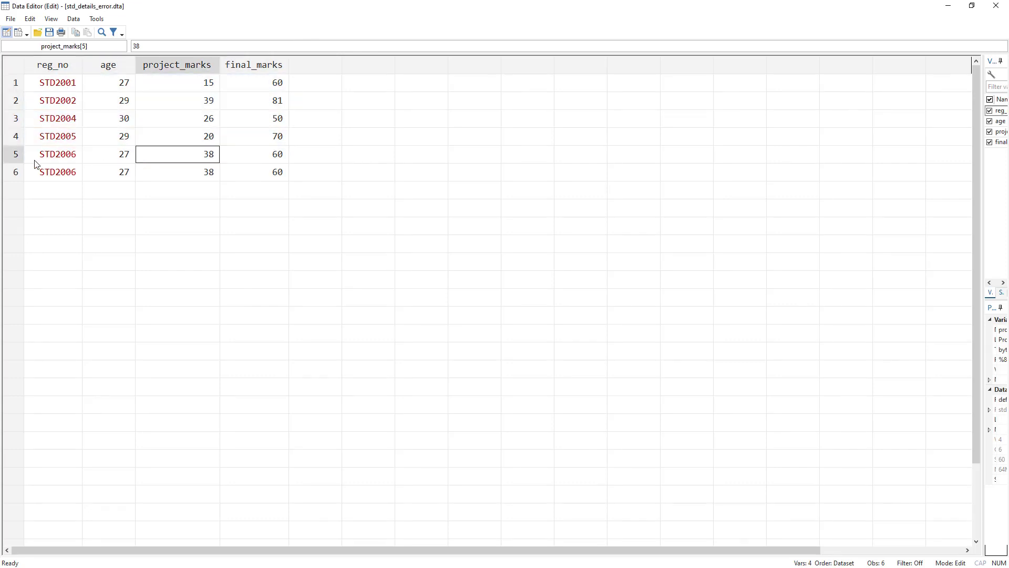
left_click_drag(16, 155, 11, 174)
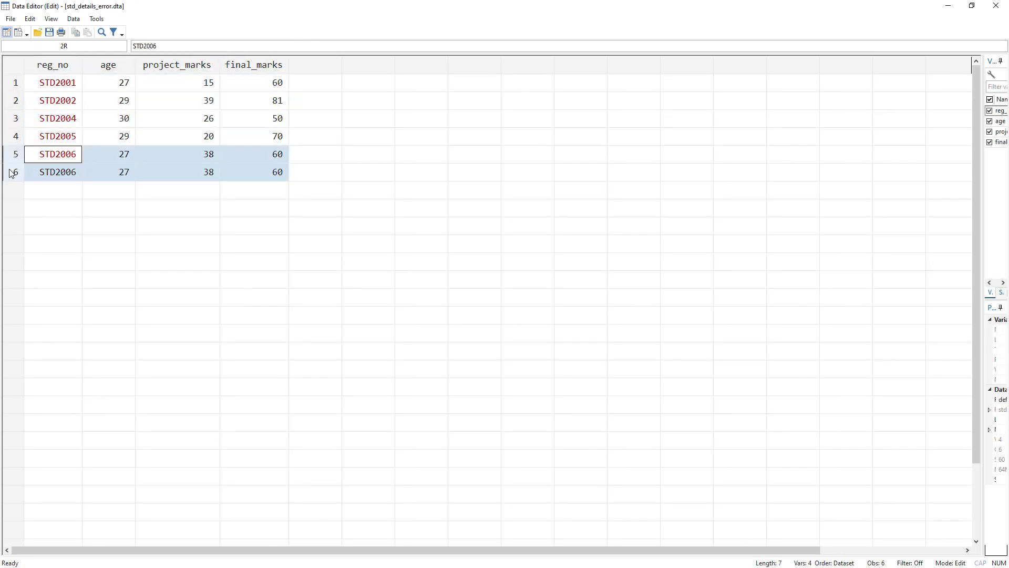
left_click(49, 155)
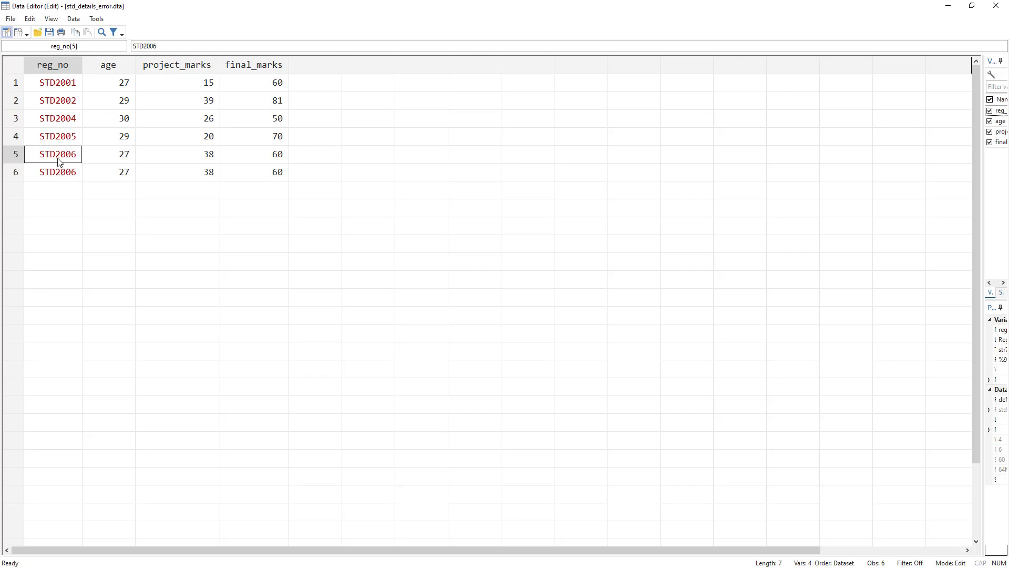
left_click(14, 155)
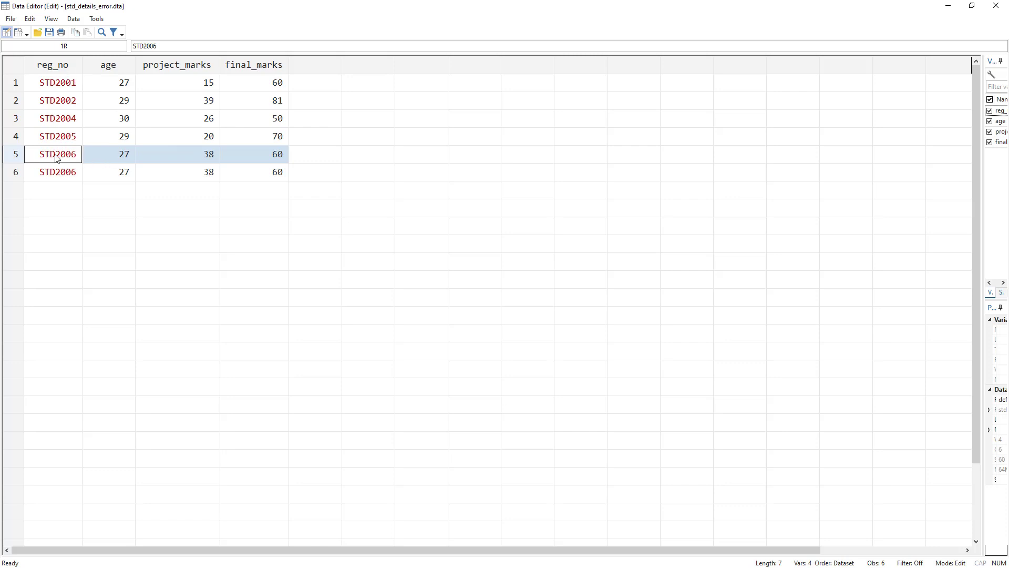
left_click_drag(15, 160, 14, 175)
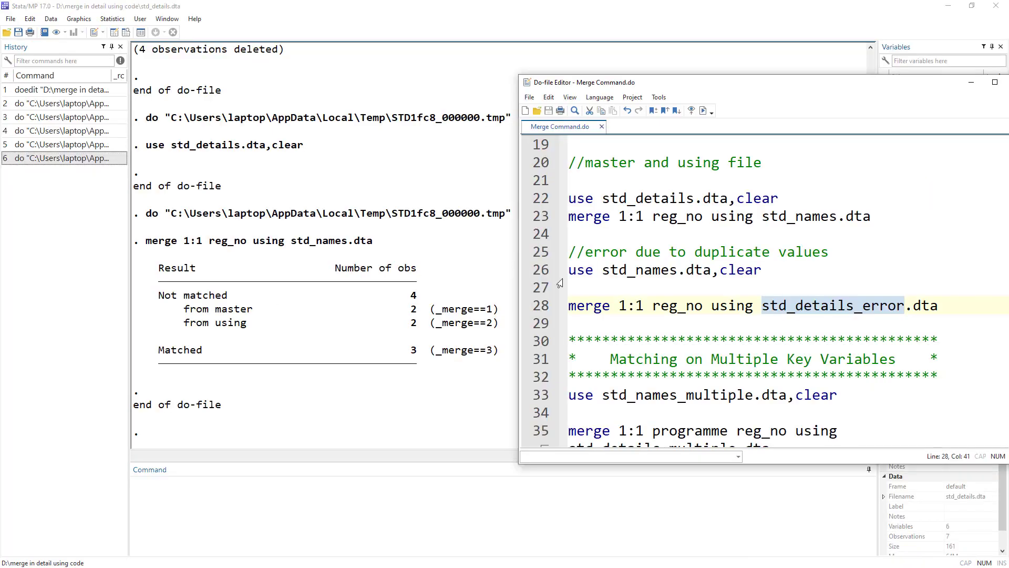
- Run the "use std_names.dta,clear" line under the duplicate-values comment and move the do-file window to uncover the variable list
left_click(537, 272)
left_click(703, 111)
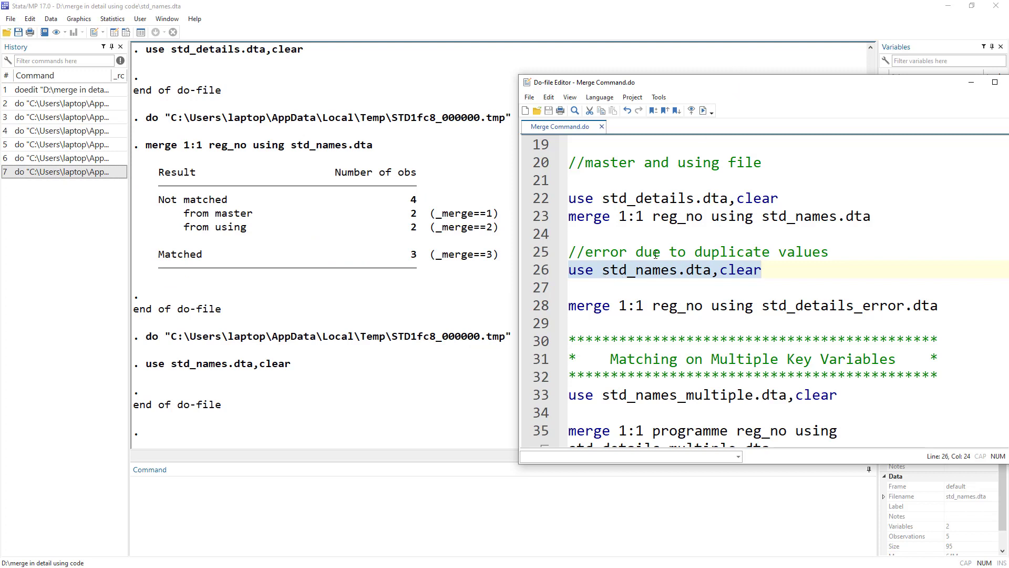
left_click_drag(720, 84, 531, 47)
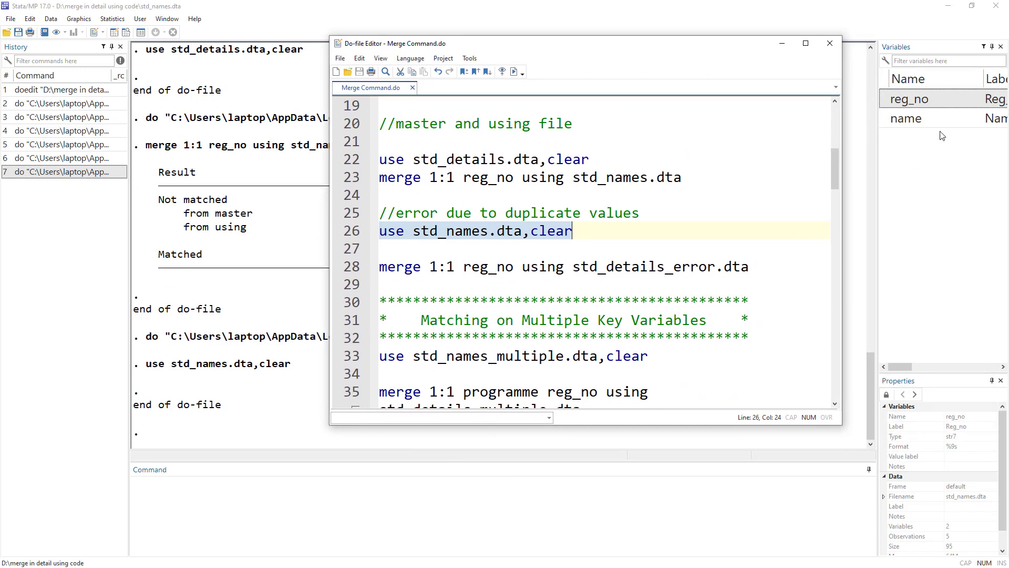
- Compare the merge line using std_details_error.dta with the earlier merge line using std_details.dta in the do-file
double_click(398, 271)
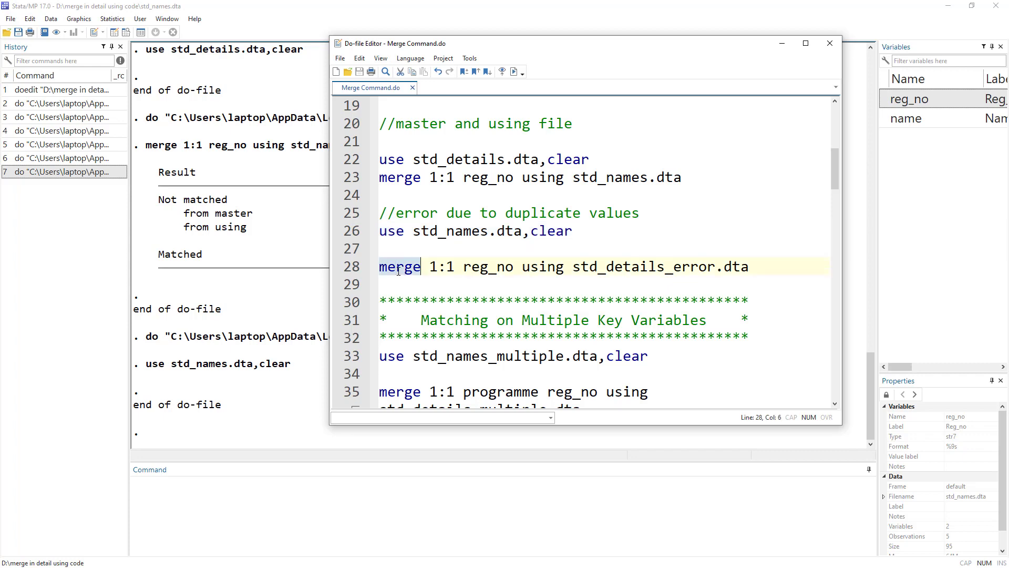
left_click_drag(430, 271, 454, 269)
double_click(489, 267)
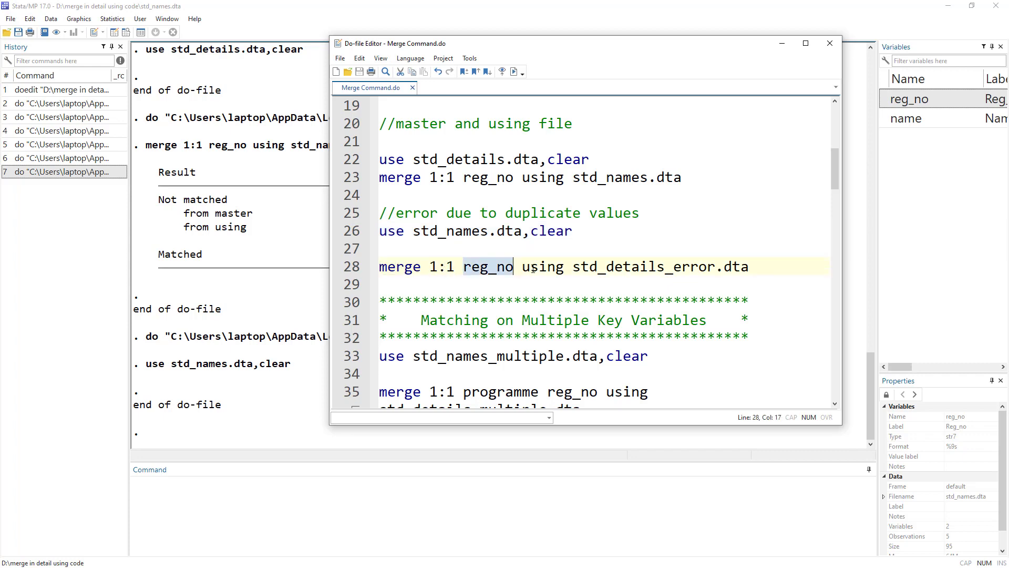
left_click(534, 267)
double_click(534, 266)
scroll(557, 245, "up", 2)
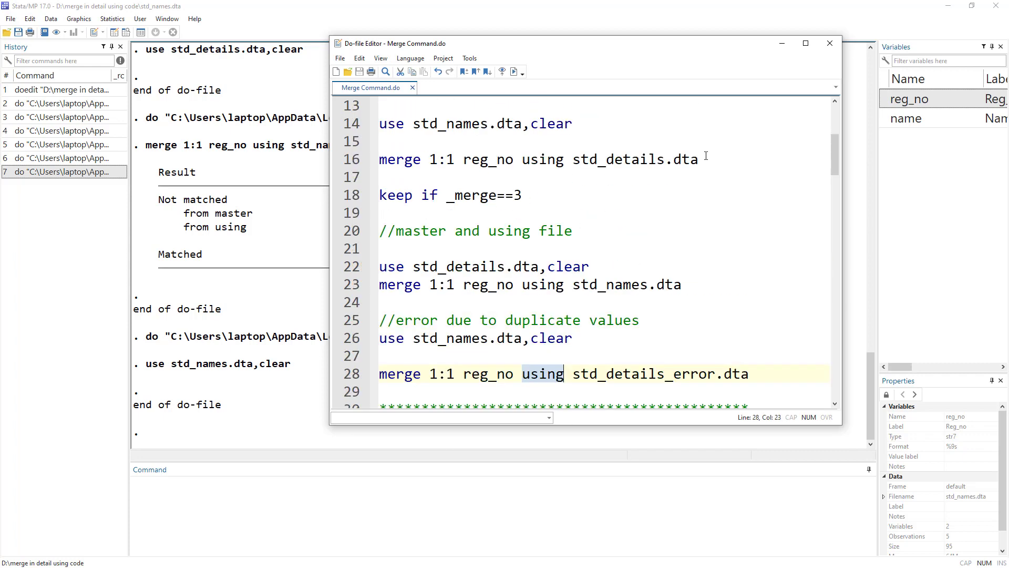
left_click_drag(706, 156, 379, 125)
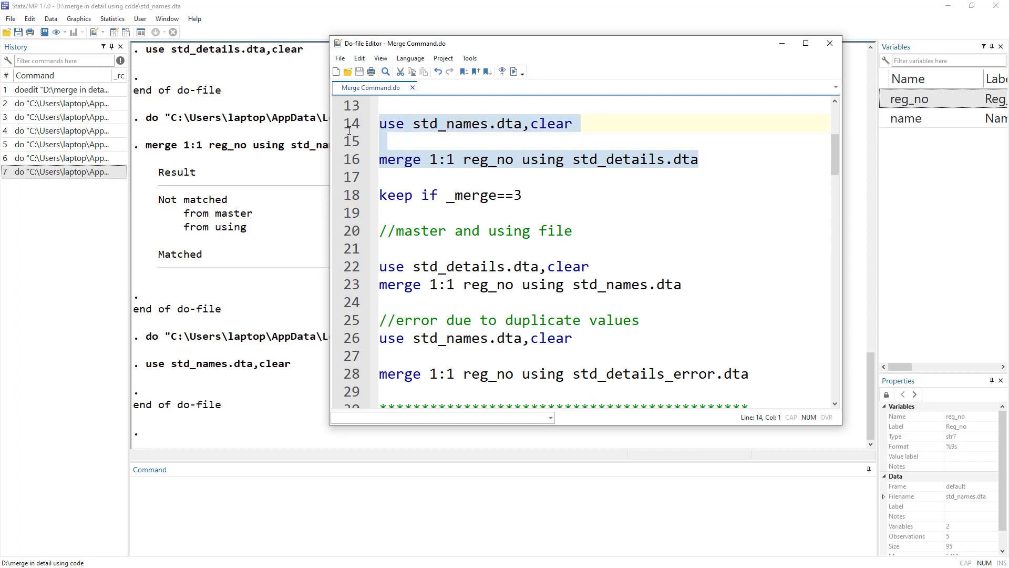
double_click(634, 160)
scroll(687, 286, "down", 1)
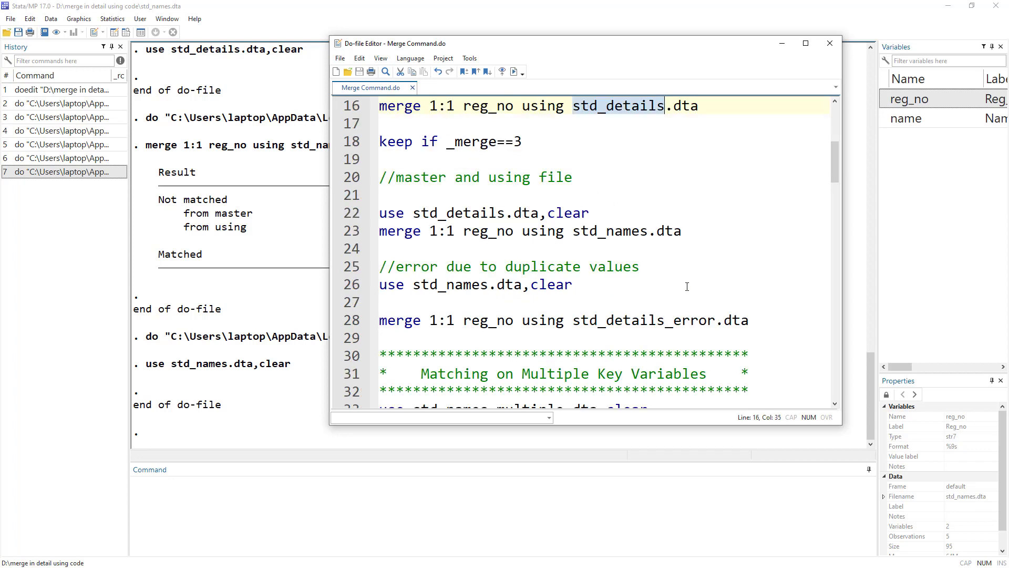
double_click(651, 320)
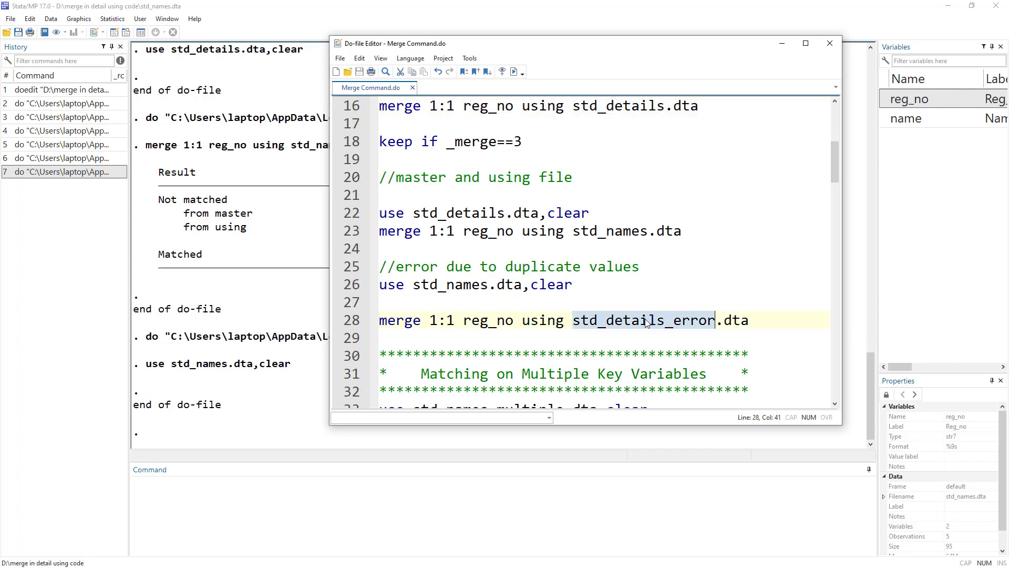
- Run the "merge 1:1 reg_no using std_details_error.dta" line and read its output in the Results window
left_click(351, 321)
left_click(514, 72)
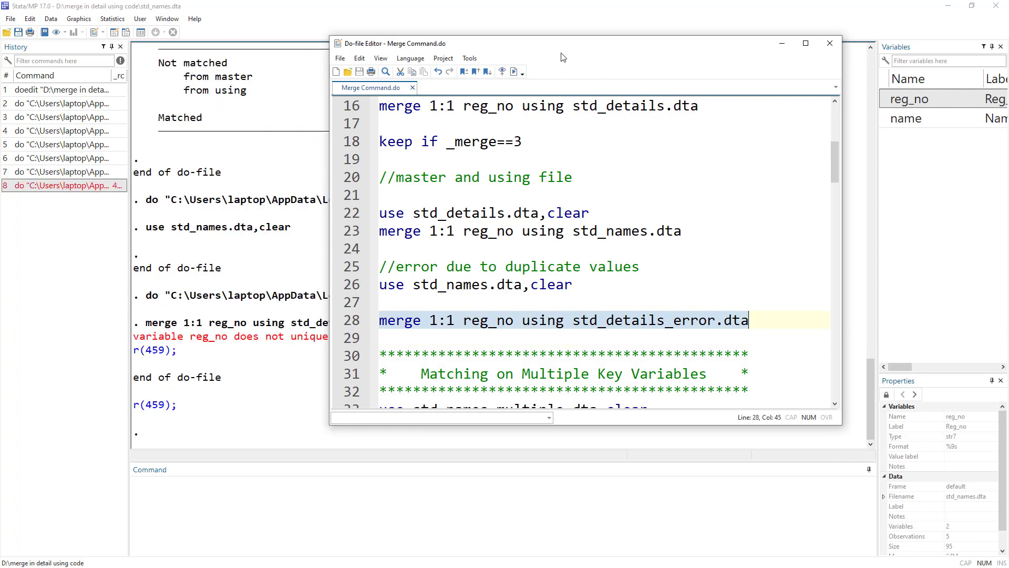
left_click_drag(545, 44, 583, 50)
left_click(330, 249)
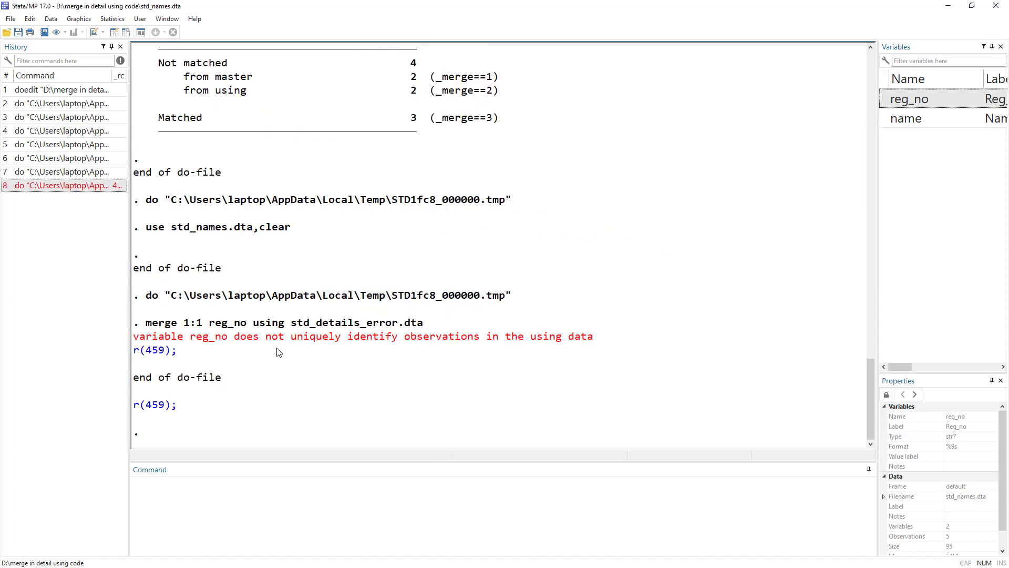
left_click_drag(165, 339, 418, 343)
left_click_drag(488, 342, 597, 344)
left_click(581, 328)
- Review the master and using files named in the do-file, then recheck rows 5 and 6 of std_details_error.dta in the Data Editor
key("ctrl+9")
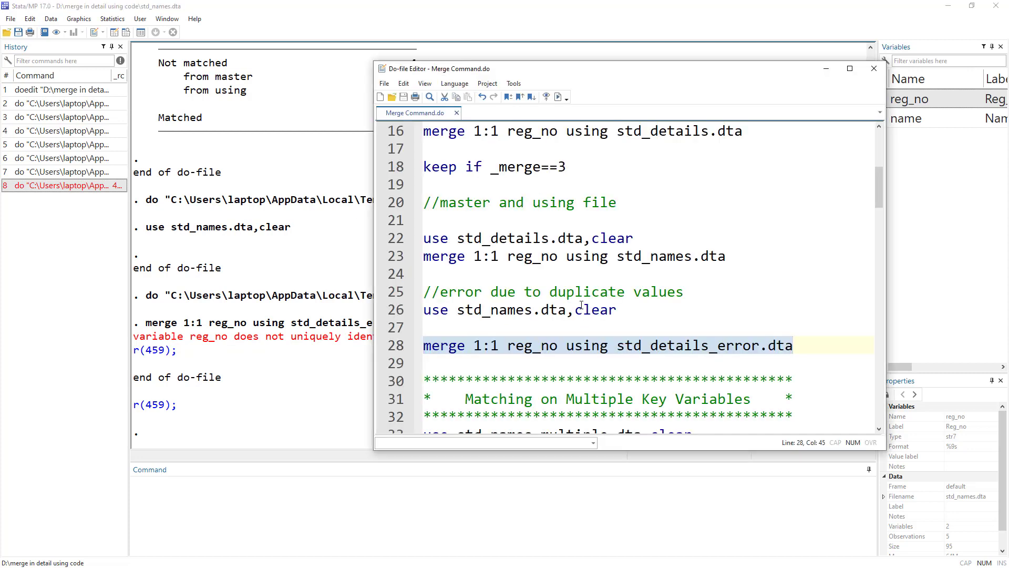
double_click(514, 310)
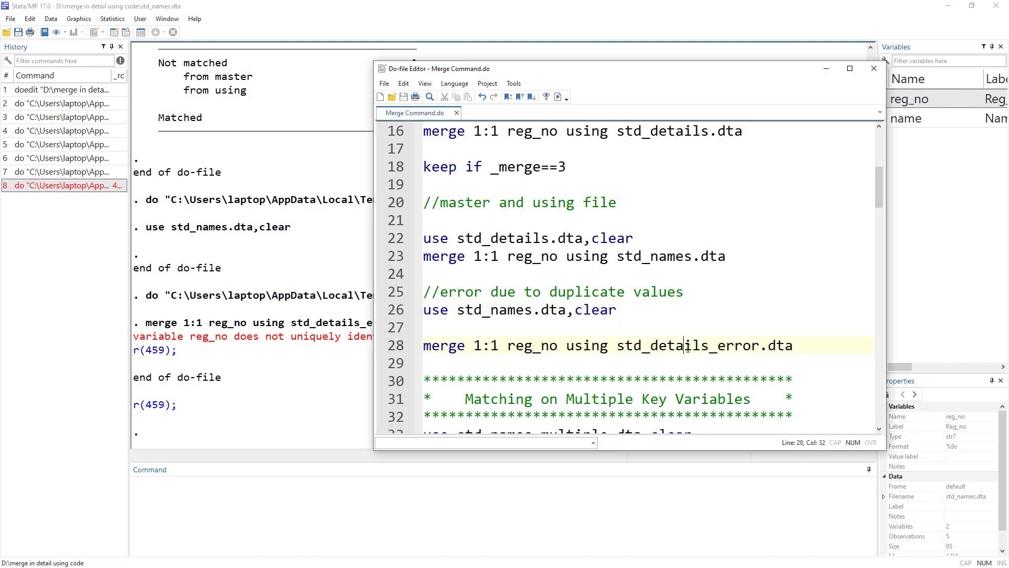
double_click(688, 348)
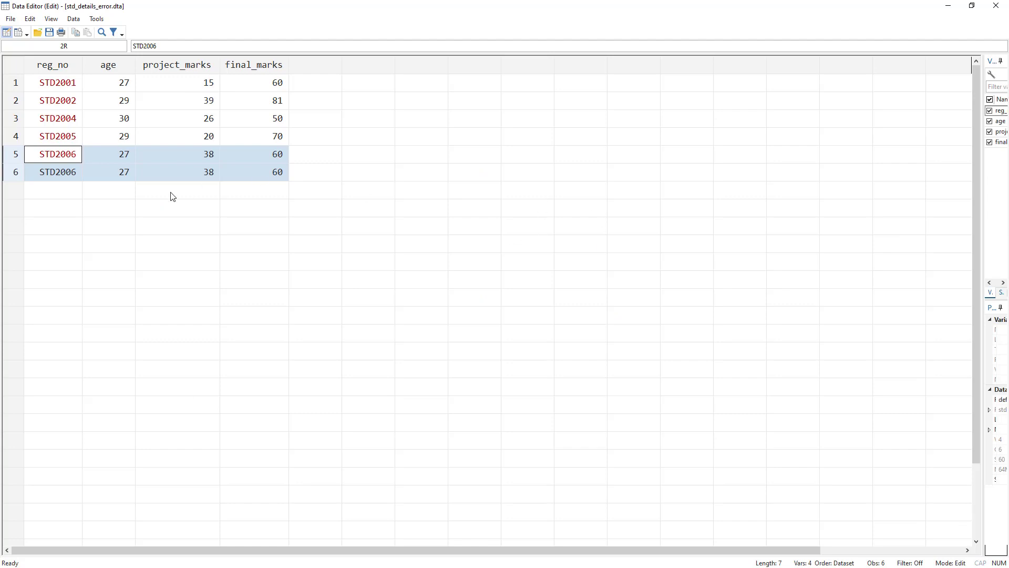
left_click(172, 196)
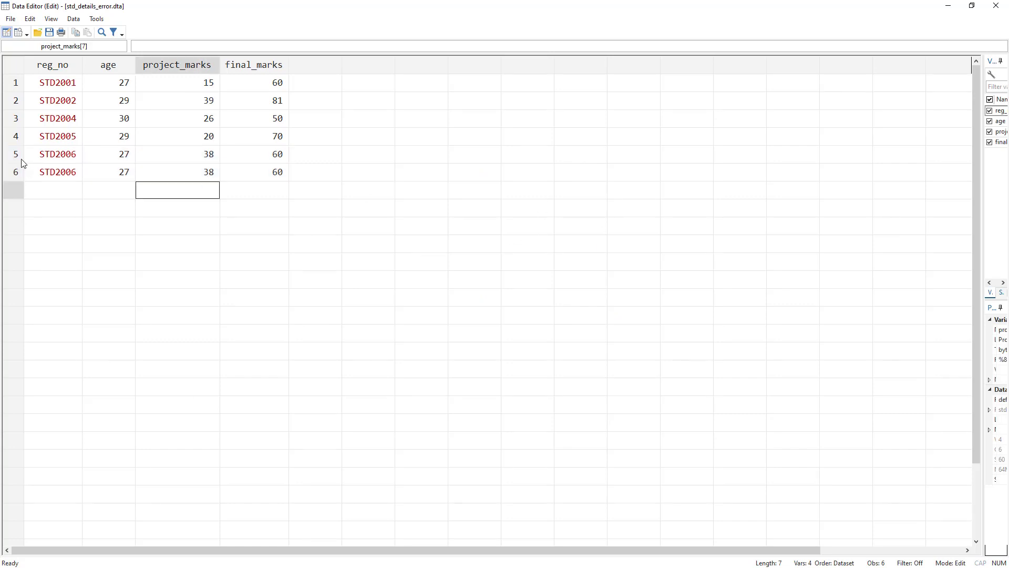
left_click_drag(50, 156, 280, 162)
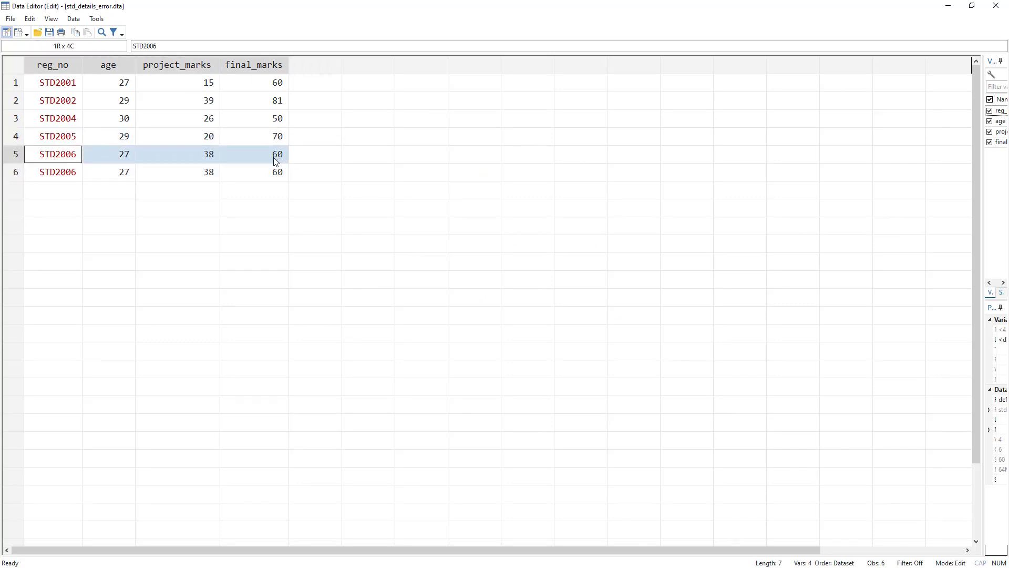
left_click_drag(74, 176, 259, 171)
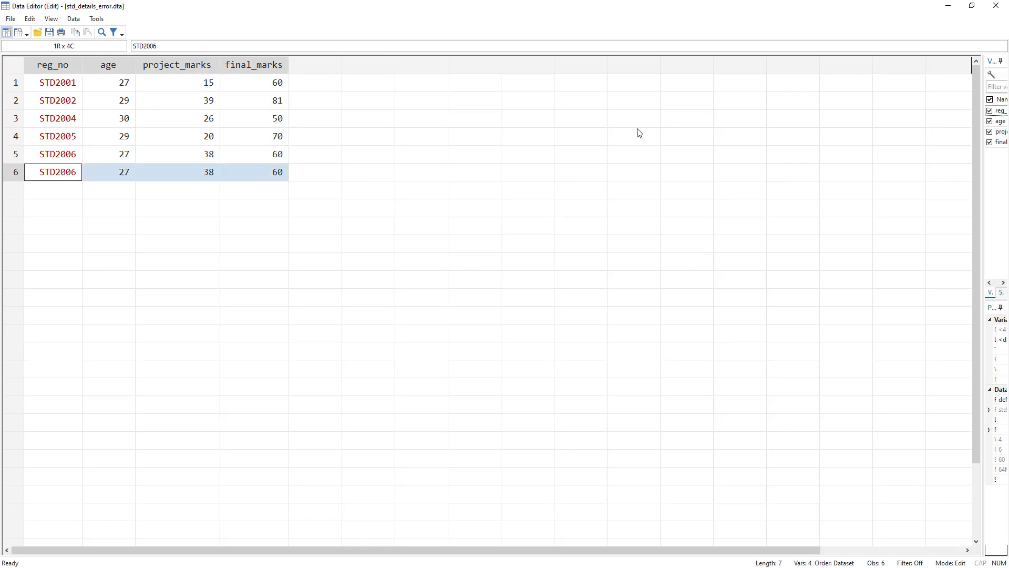
left_click(948, 6)
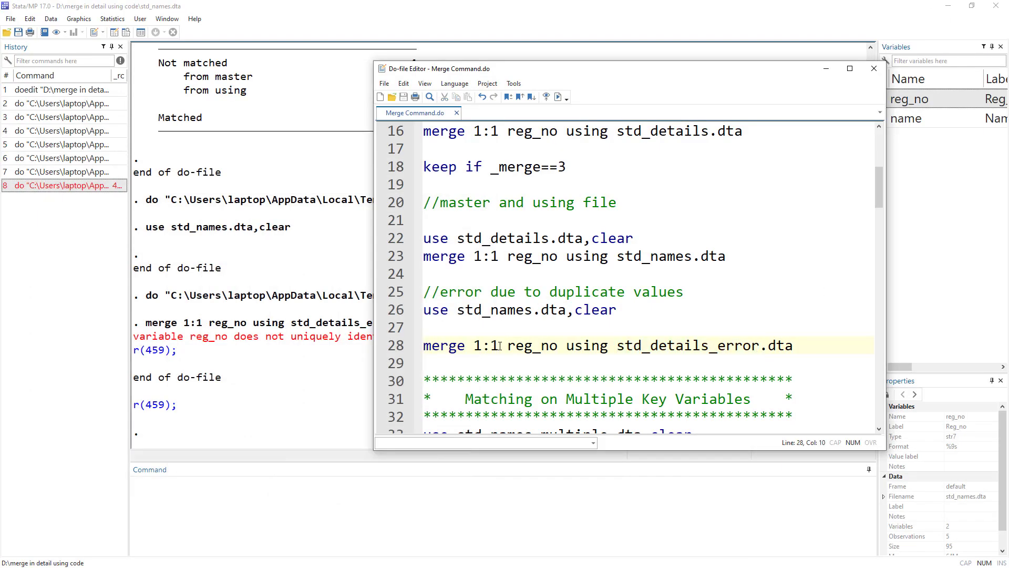
- Examine the 1:1 merge type and the using file std_details_error.dta in the merge line under the duplicate-values comment
left_click_drag(498, 346, 473, 347)
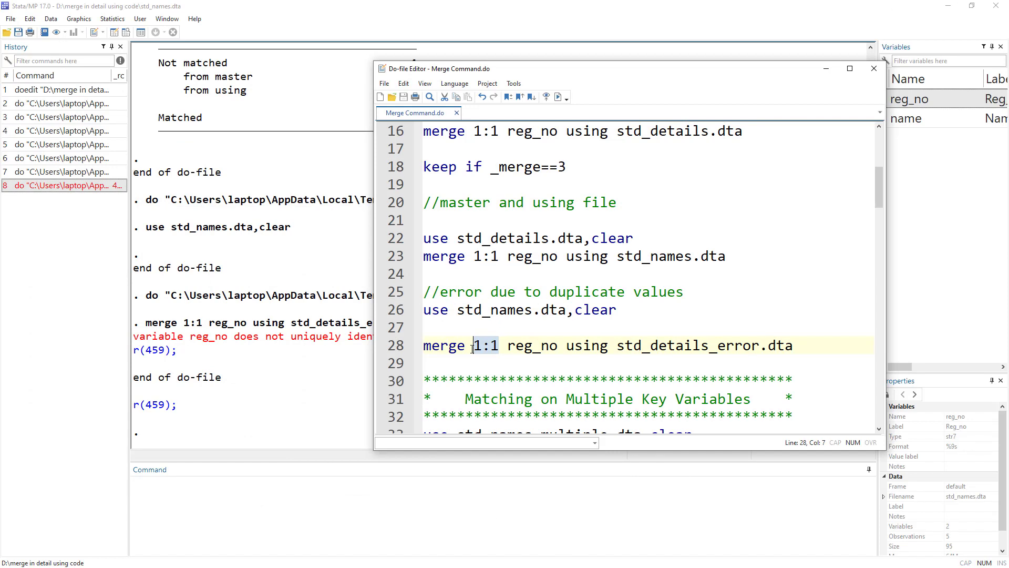
left_click(500, 347)
left_click_drag(499, 346, 493, 347)
left_click_drag(498, 345, 474, 346)
left_click_drag(616, 346, 759, 349)
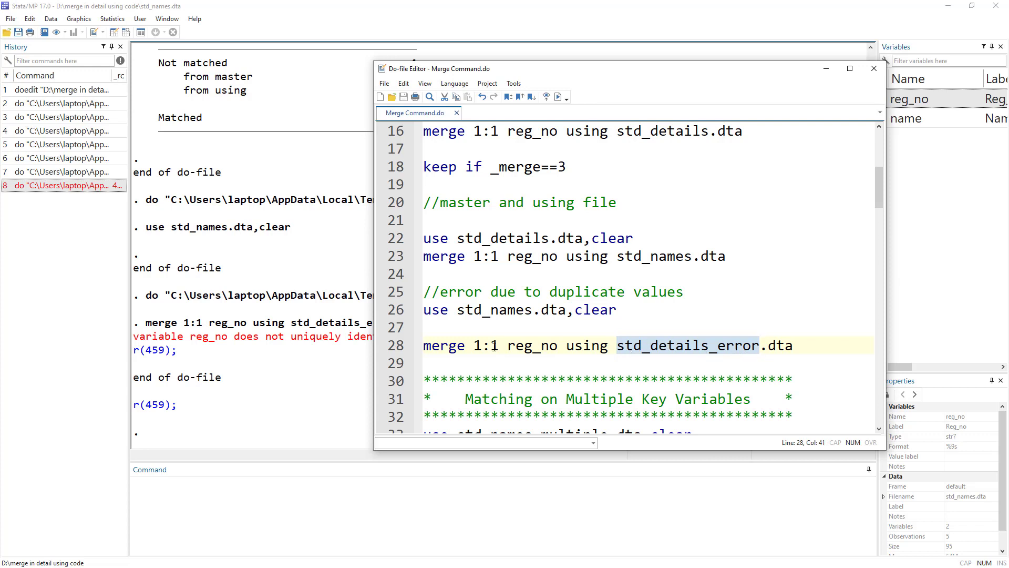
left_click_drag(498, 345, 475, 350)
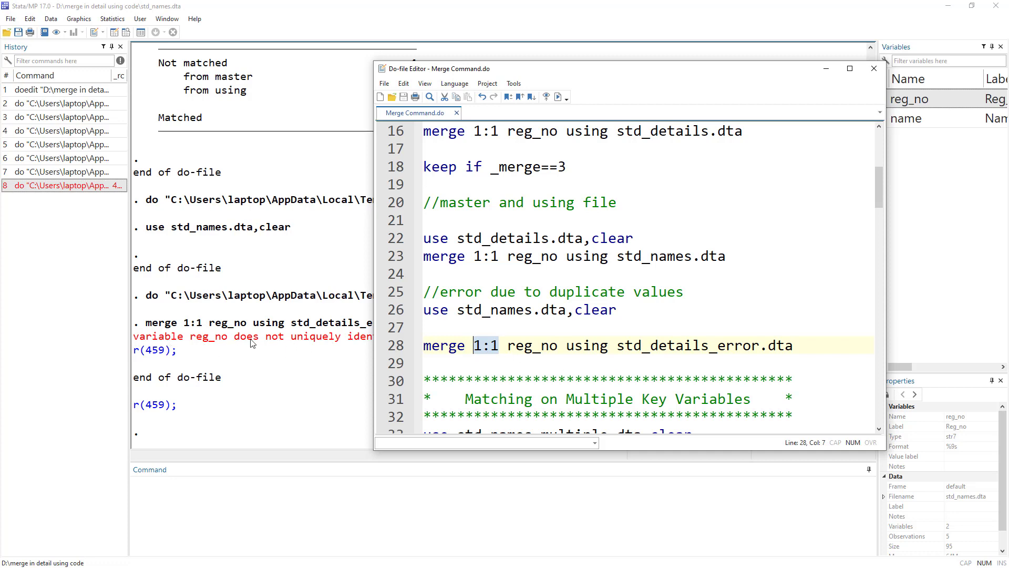
- Run the "use std_names_multiple.dta,clear" line in the do-file's Matching on Multiple Key Variables section
scroll(523, 323, "down", 1)
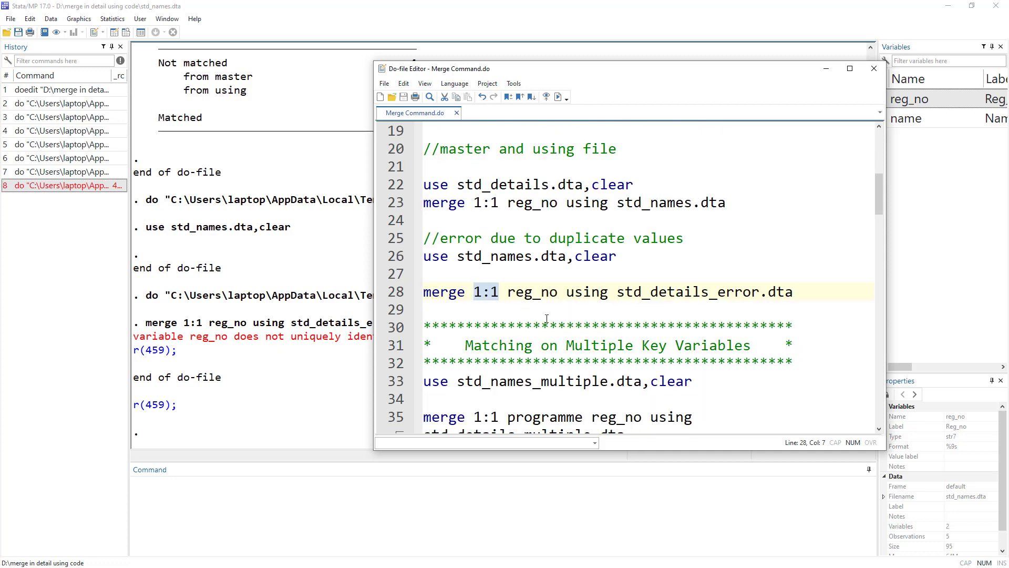
scroll(519, 283, "down", 2)
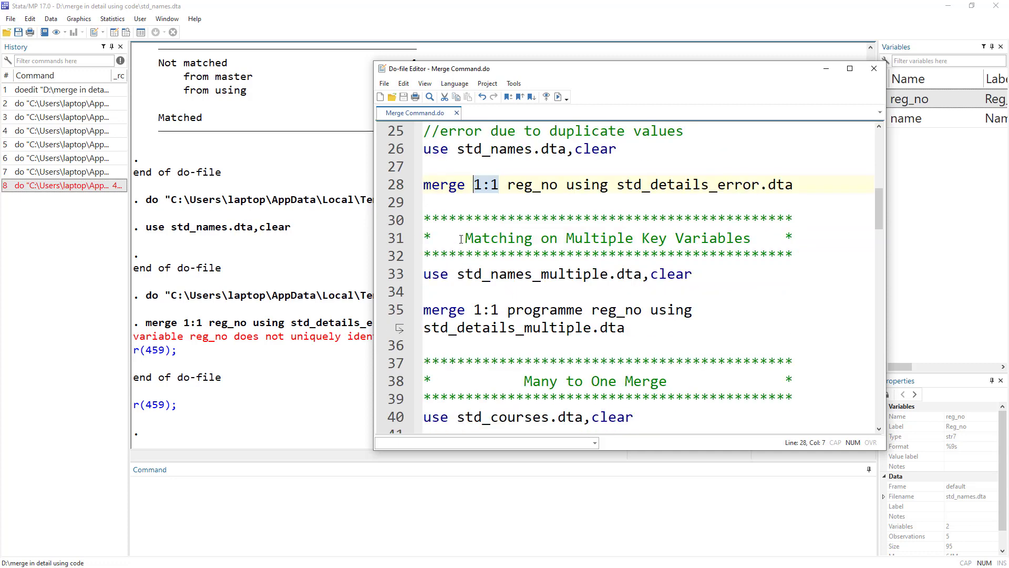
left_click_drag(457, 239, 760, 240)
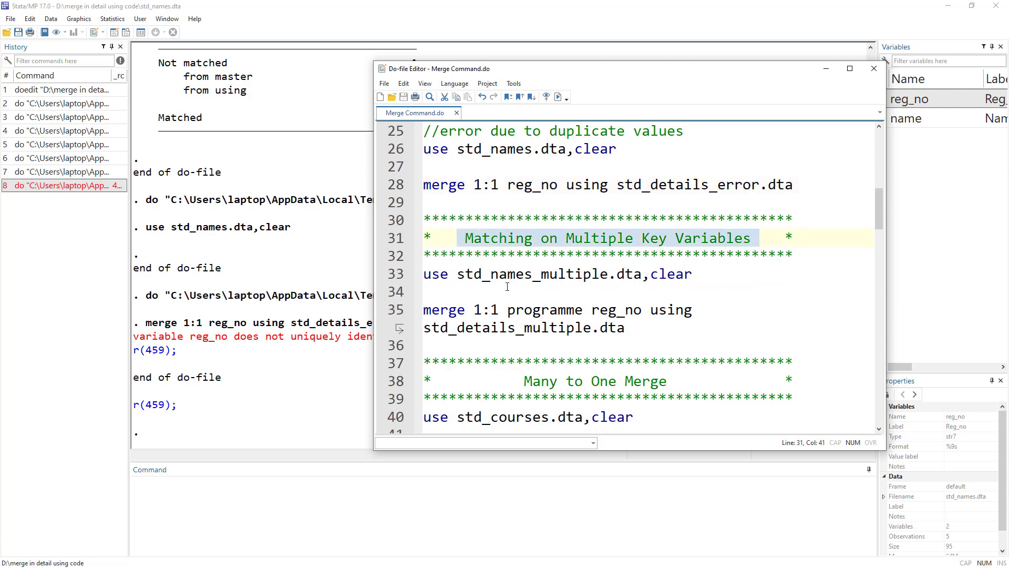
left_click(398, 278)
left_click(558, 96)
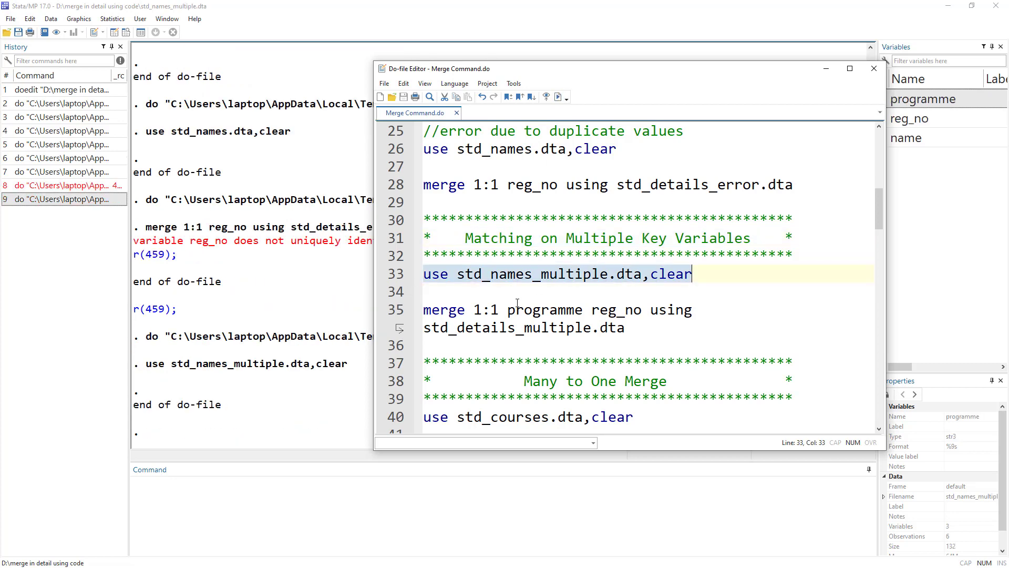
- Open std_names_multiple.dta in the Data Editor and compare the reg_no values of the BBA rows with those of the MBA rows
left_click(114, 32)
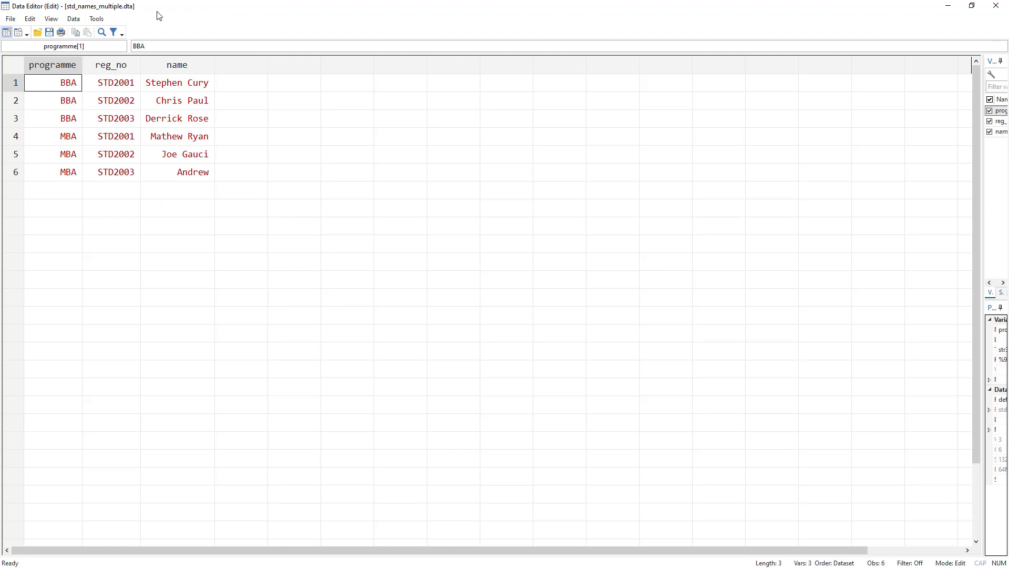
left_click_drag(160, 16, 214, 5)
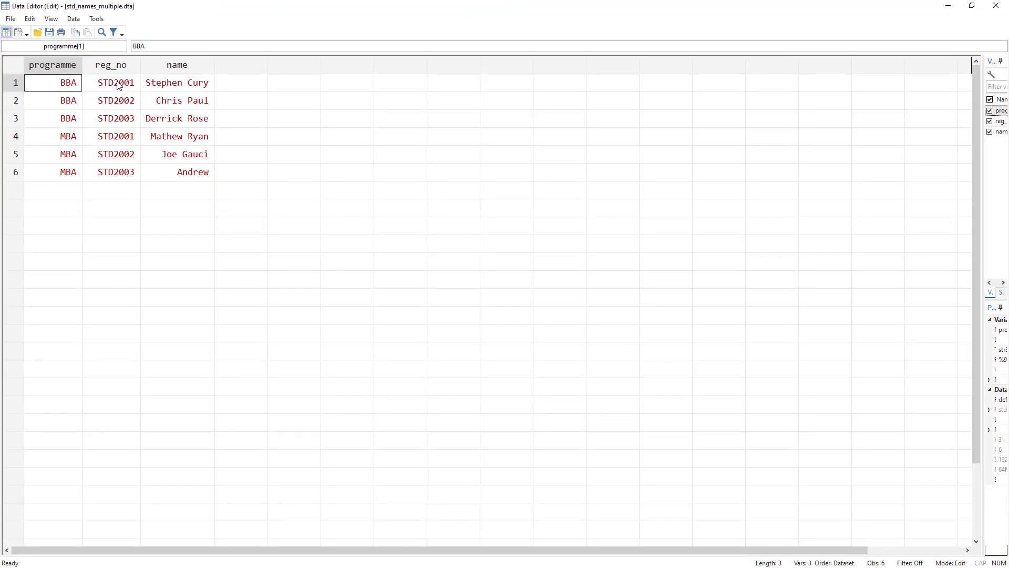
left_click_drag(118, 85, 124, 117)
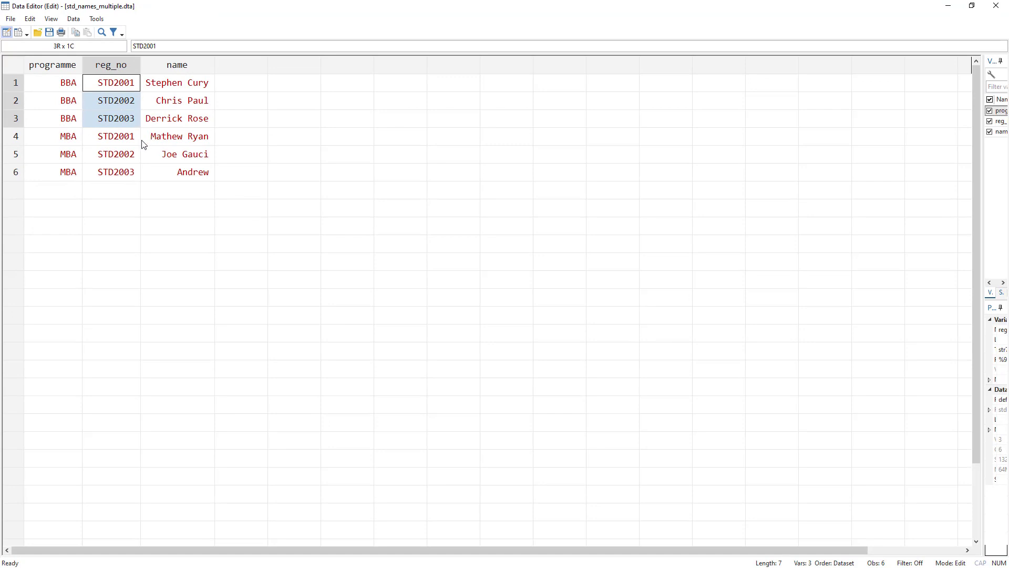
left_click(124, 141)
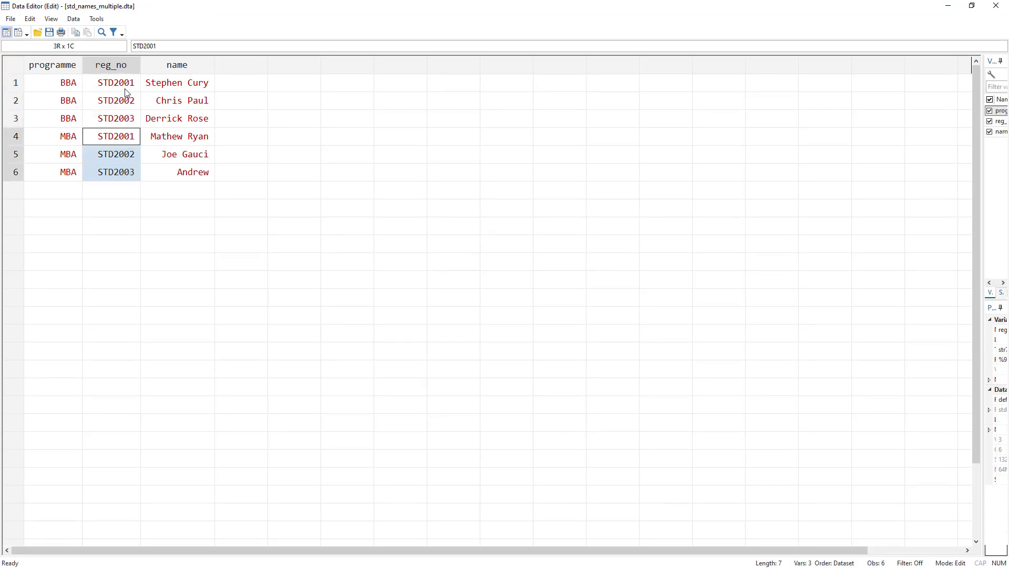
left_click_drag(128, 83, 128, 119)
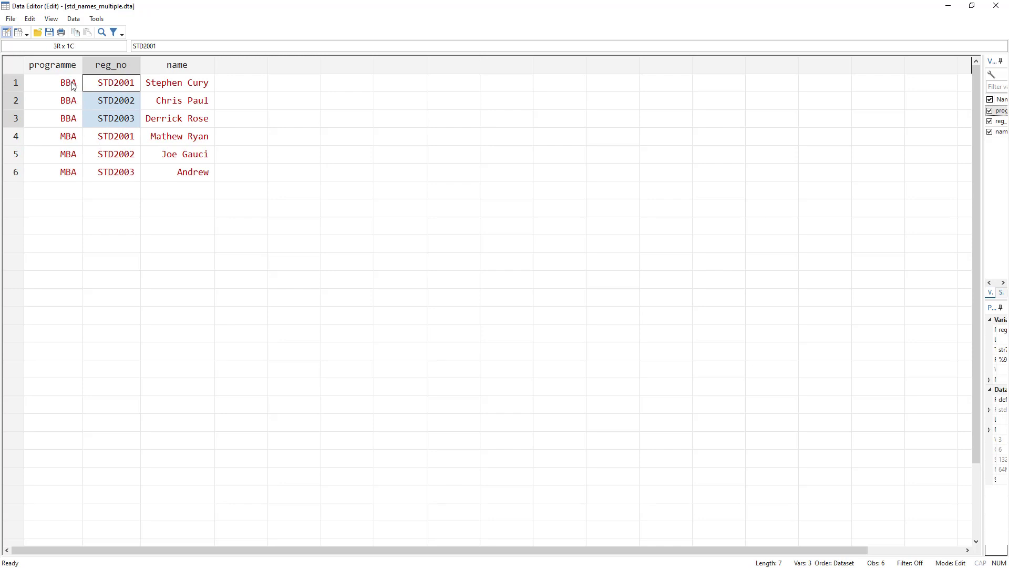
left_click_drag(67, 83, 69, 190)
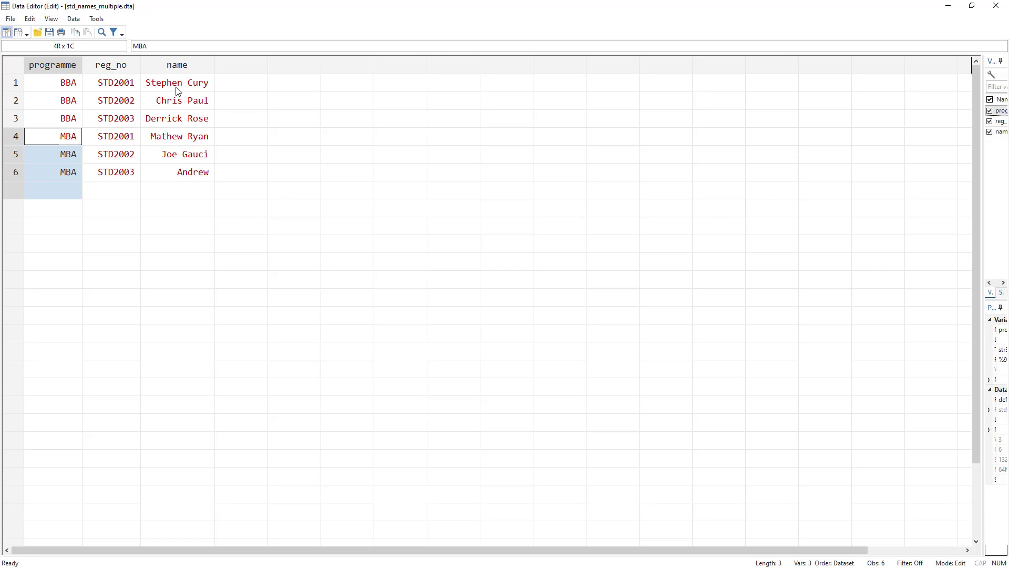
- Check how programme and reg_no together identify each student name in std_names_multiple.dta, and close the Data Editor
left_click(118, 86)
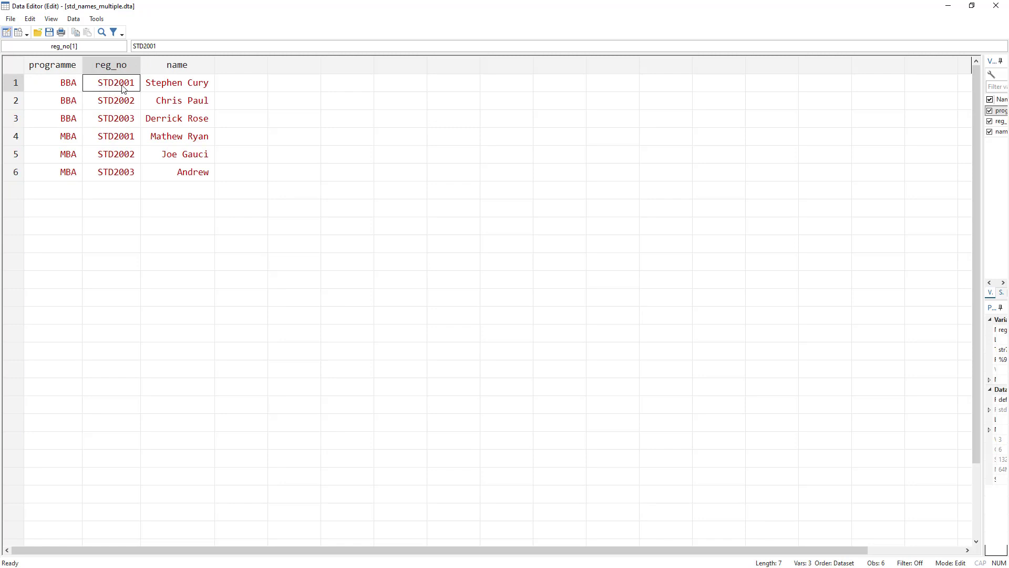
left_click(158, 88)
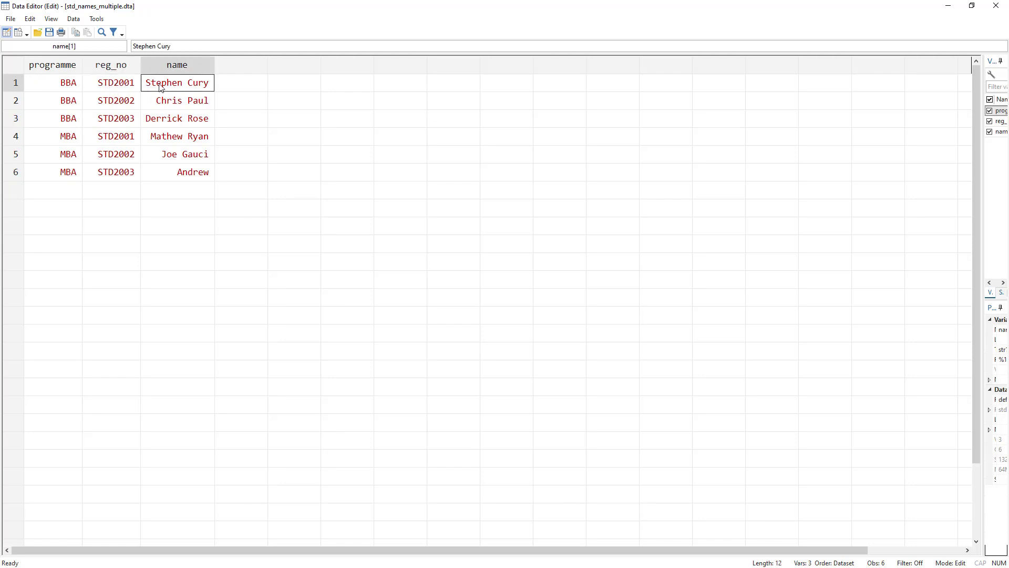
left_click(169, 140)
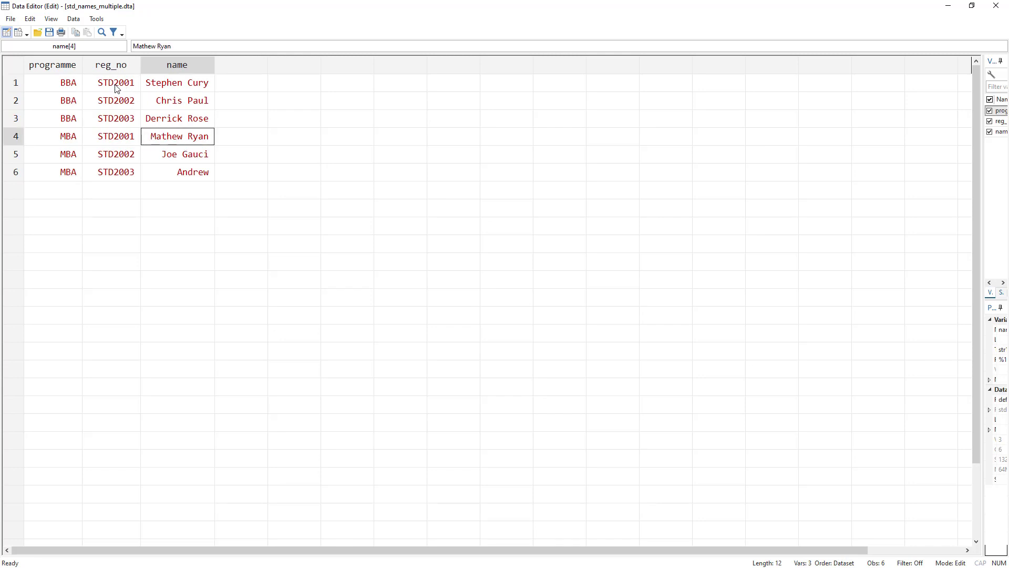
left_click(156, 86)
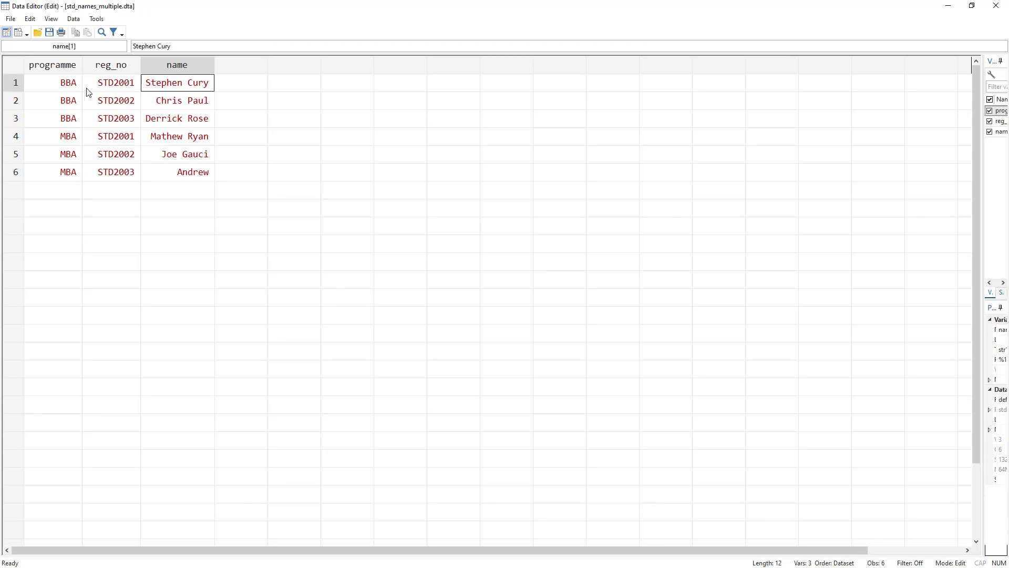
left_click(64, 89)
left_click(173, 86)
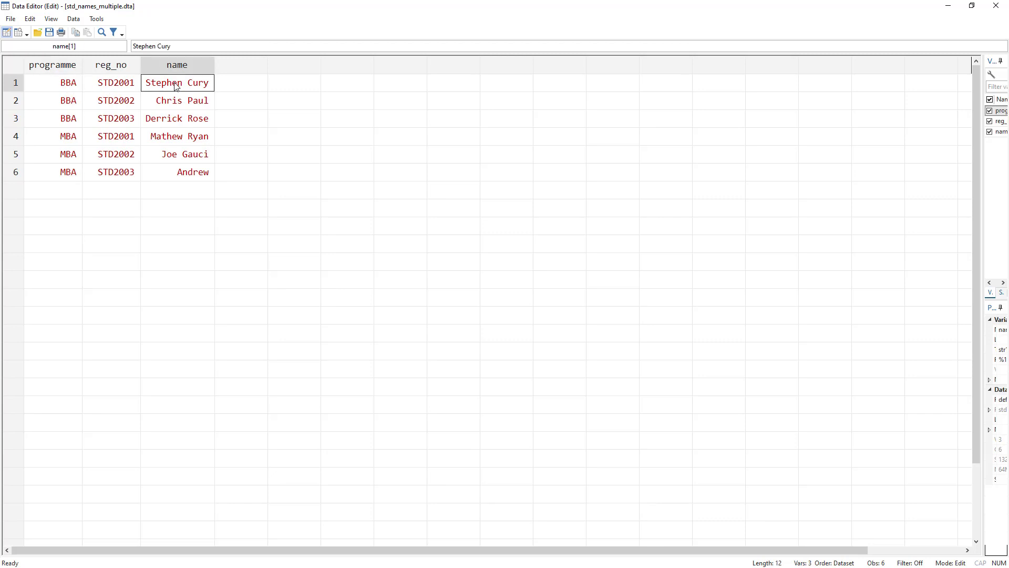
left_click(69, 86)
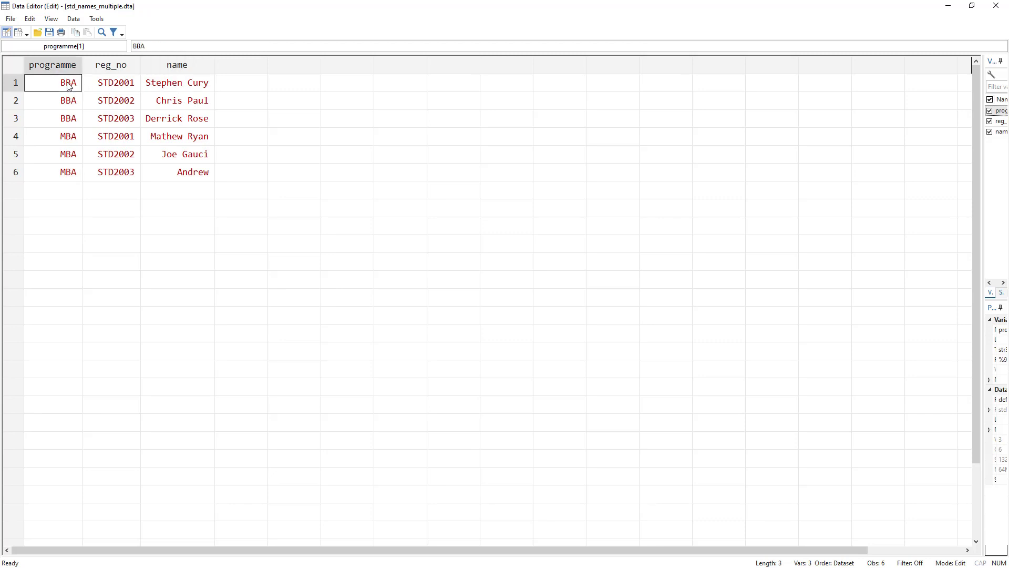
left_click(119, 86)
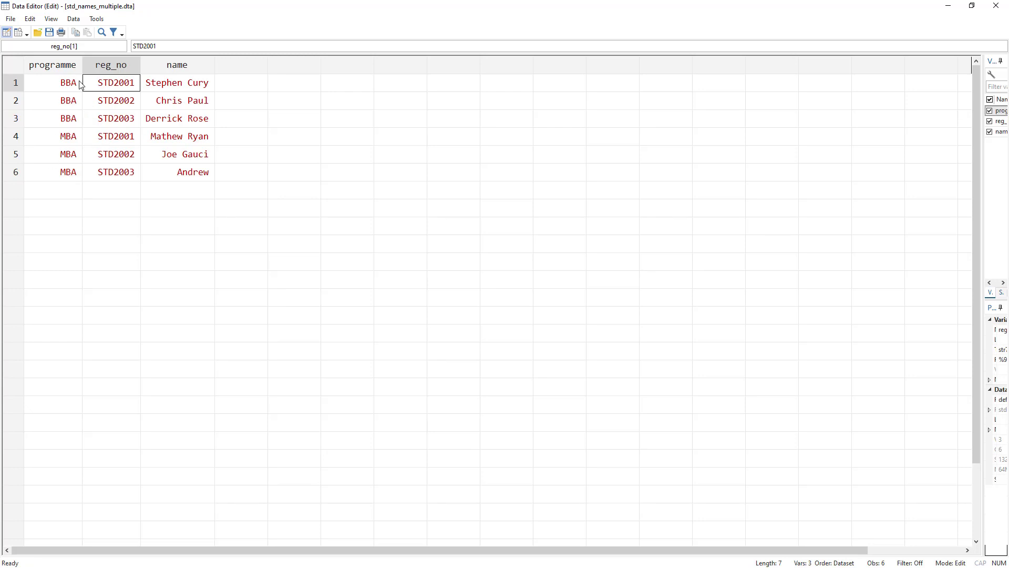
left_click_drag(67, 69, 119, 67)
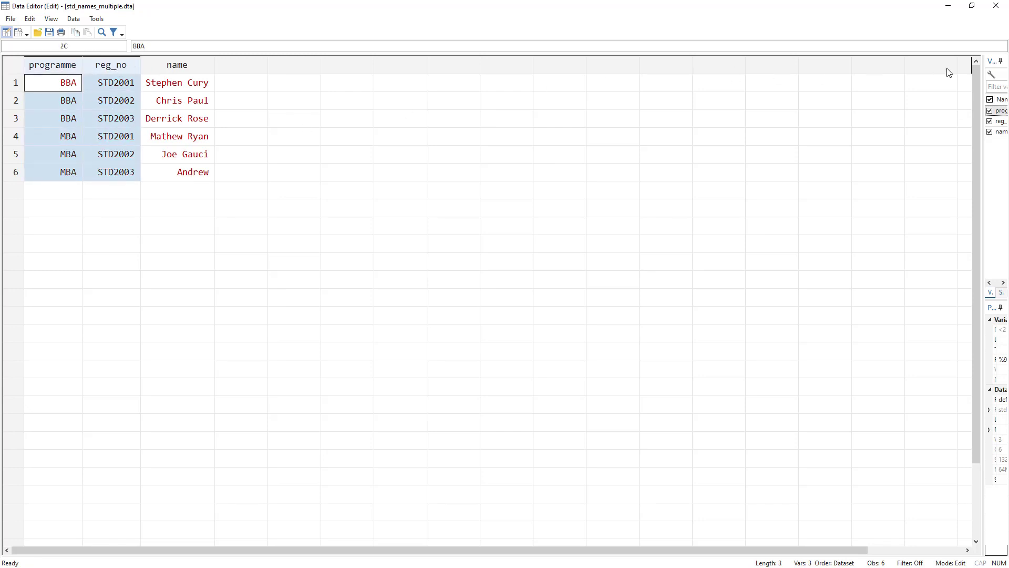
left_click(189, 87)
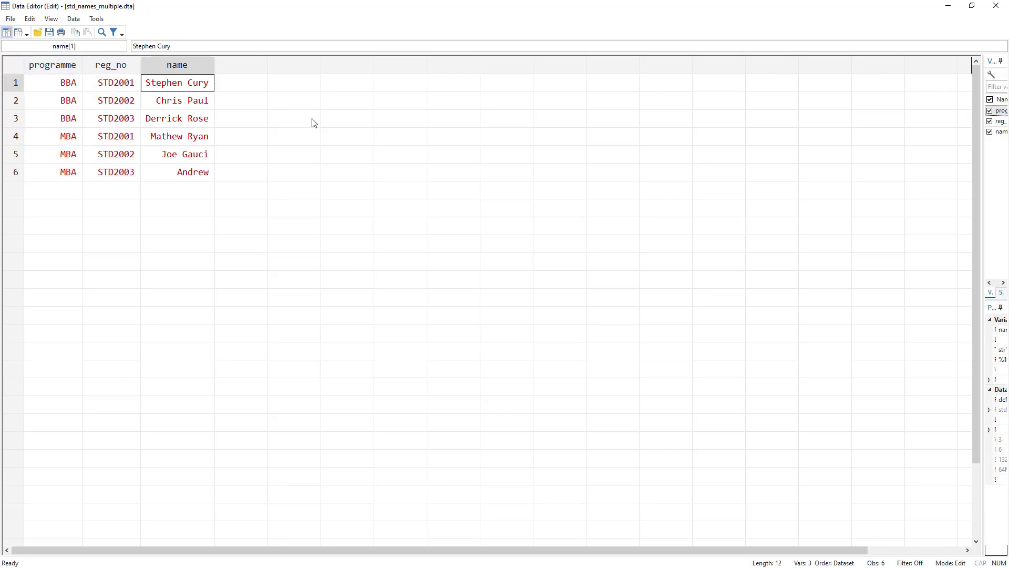
left_click(996, 6)
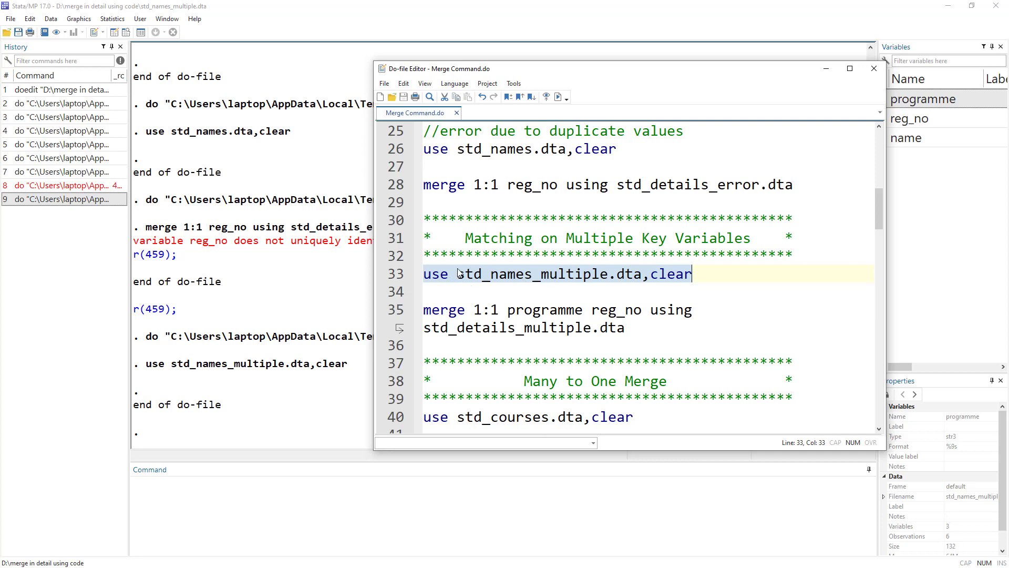
- Uncover the variable list, review the merge line's keys and using file, and examine programme and reg_no in std_details_multiple.dta
left_click_drag(658, 72, 566, 57)
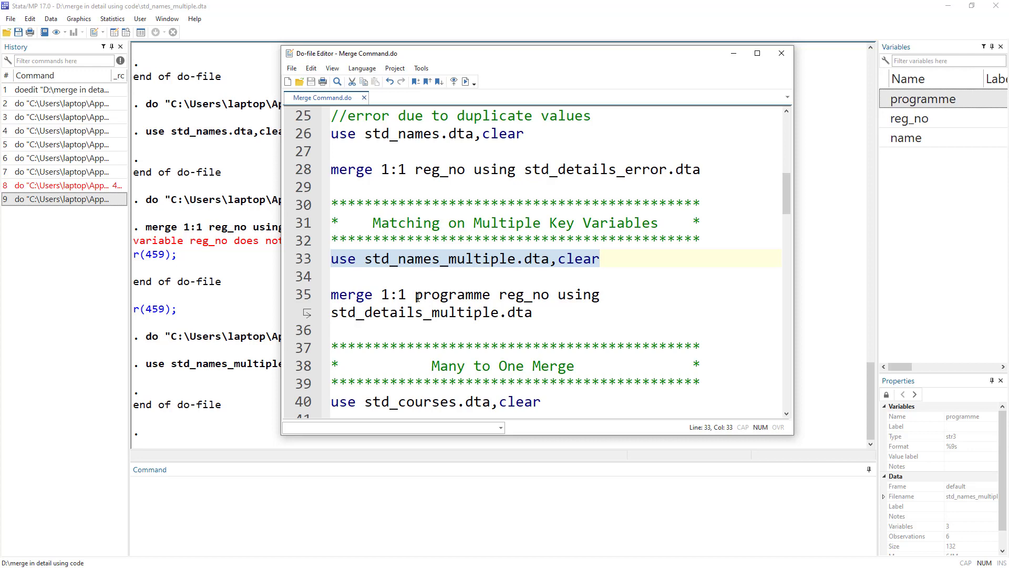
left_click_drag(415, 296, 550, 298)
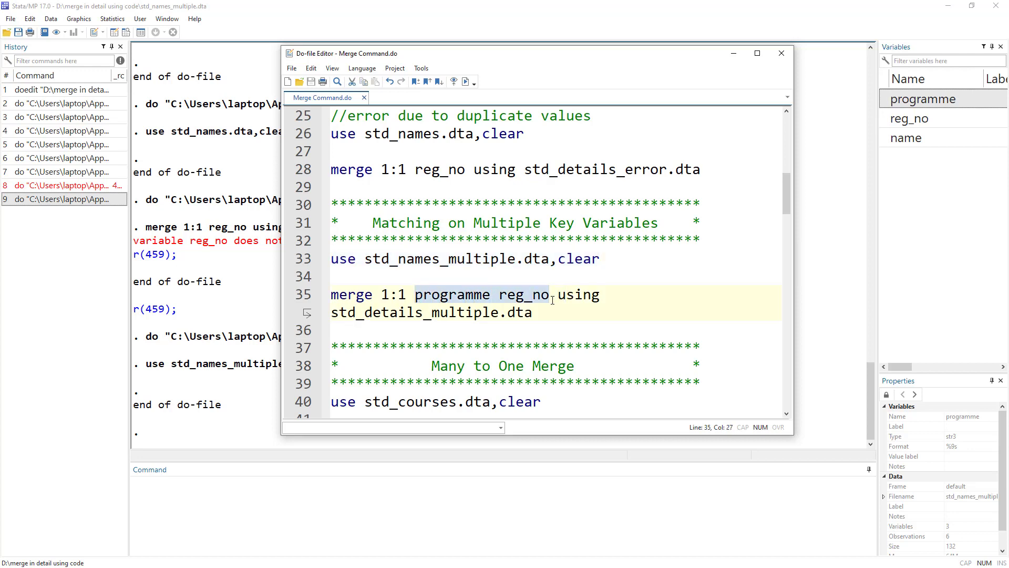
double_click(342, 295)
left_click_drag(382, 296, 549, 303)
left_click_drag(416, 297, 548, 301)
double_click(585, 294)
left_click_drag(536, 311, 334, 312)
double_click(427, 313)
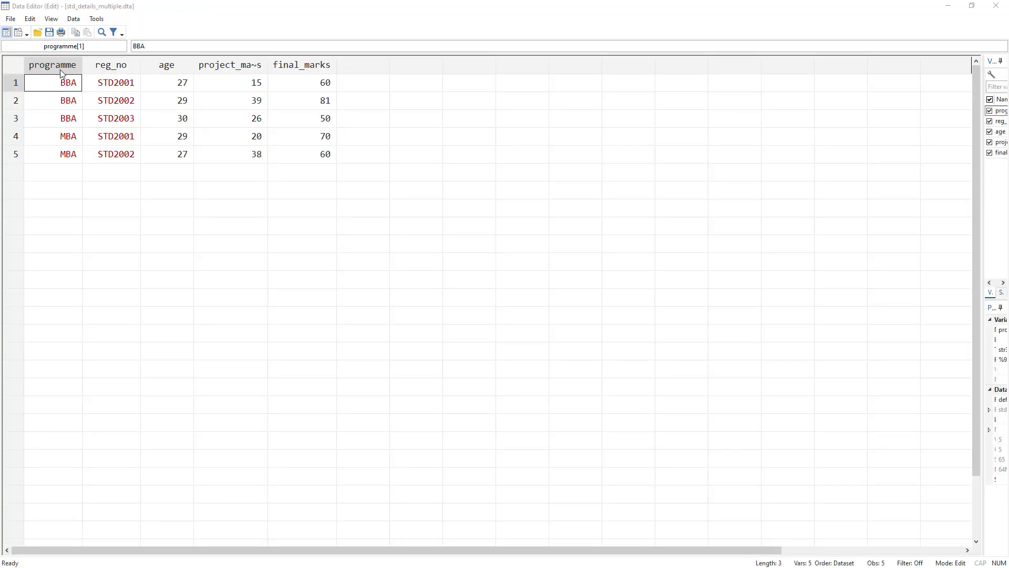
left_click_drag(59, 64, 120, 67)
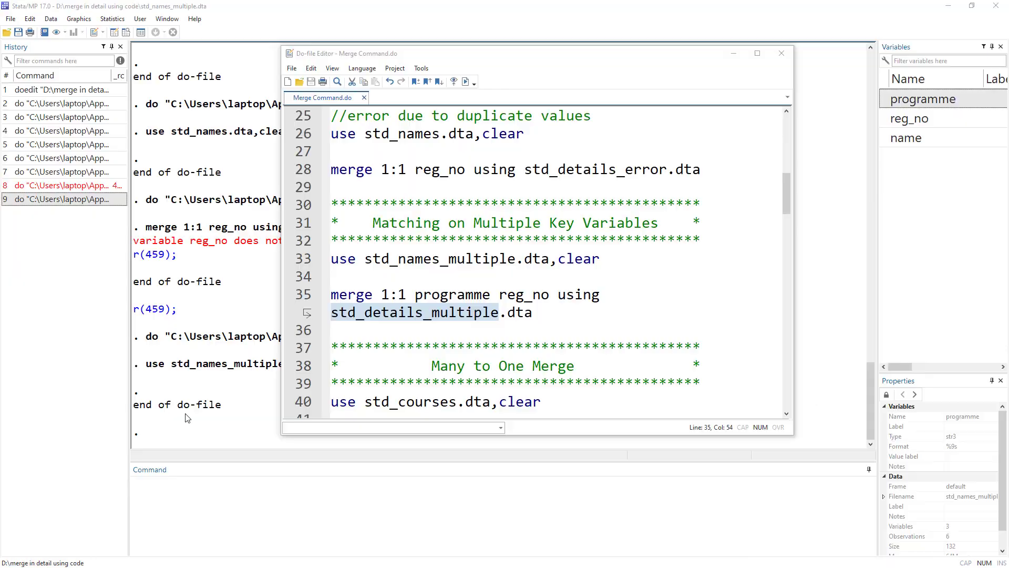
- Run the "merge 1:1 programme reg_no using std_details_multiple.dta" line and inspect its results table and the merged data
left_click(301, 293)
left_click(465, 81)
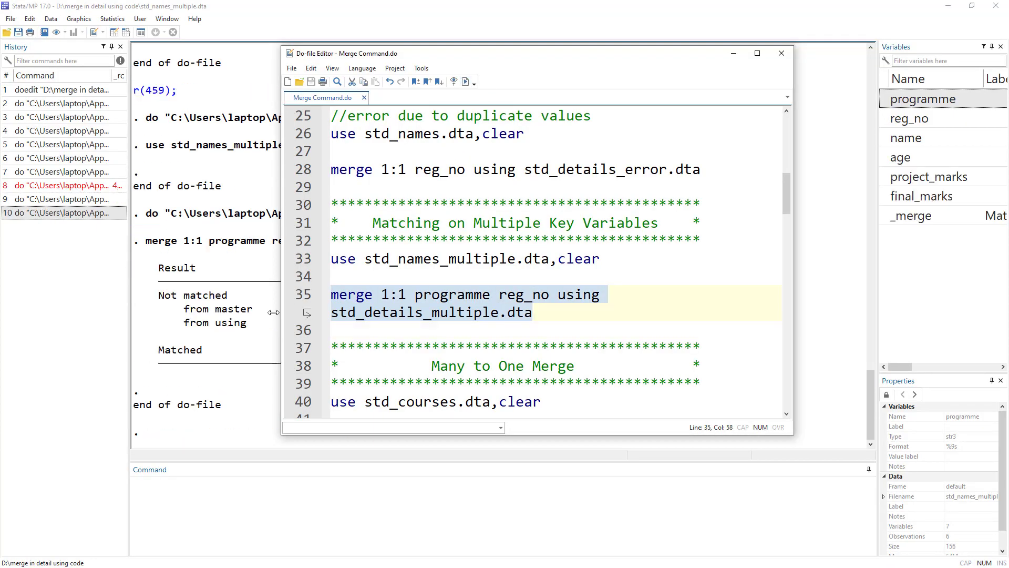
left_click(237, 331)
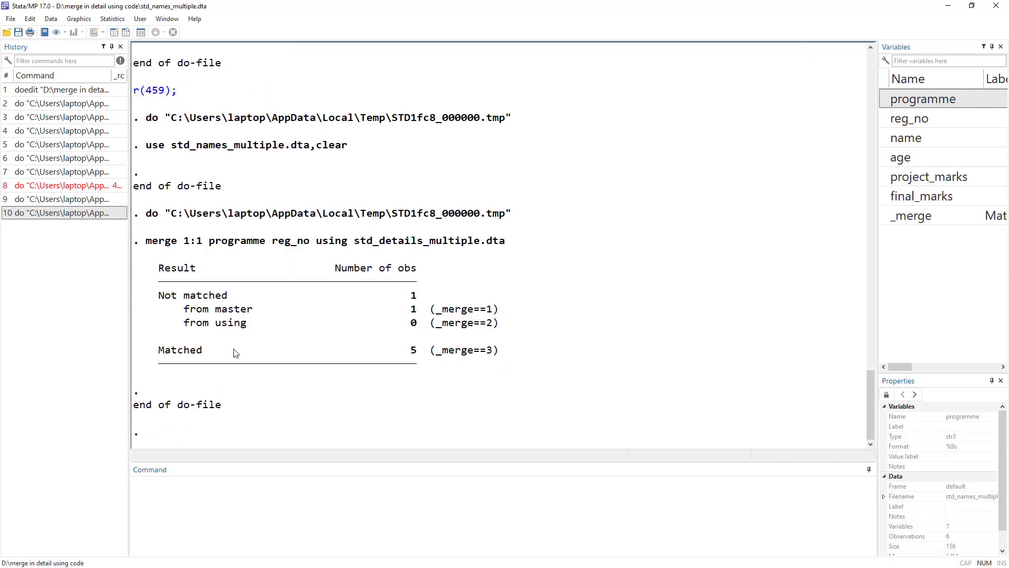
left_click_drag(156, 356, 398, 351)
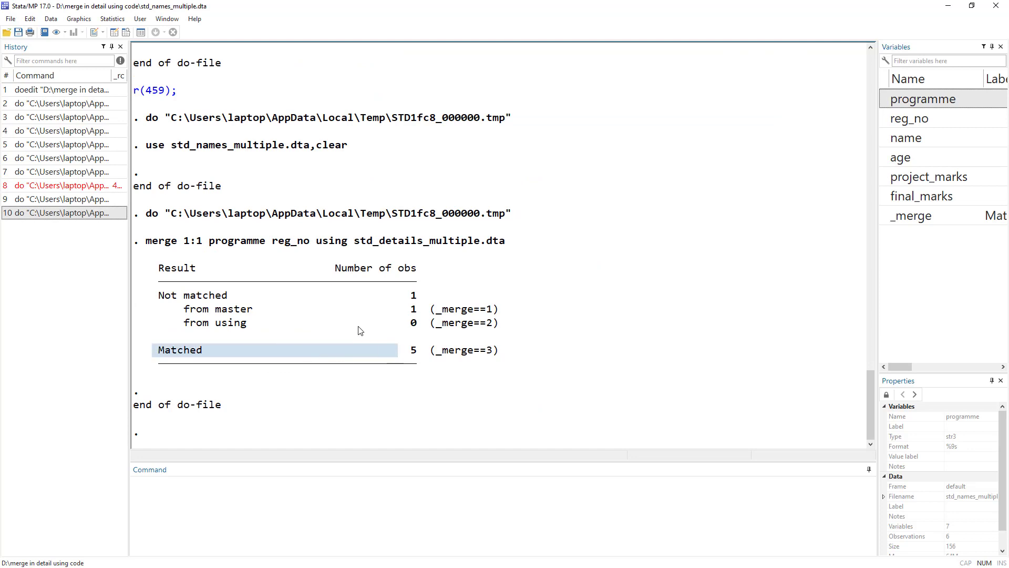
left_click(115, 32)
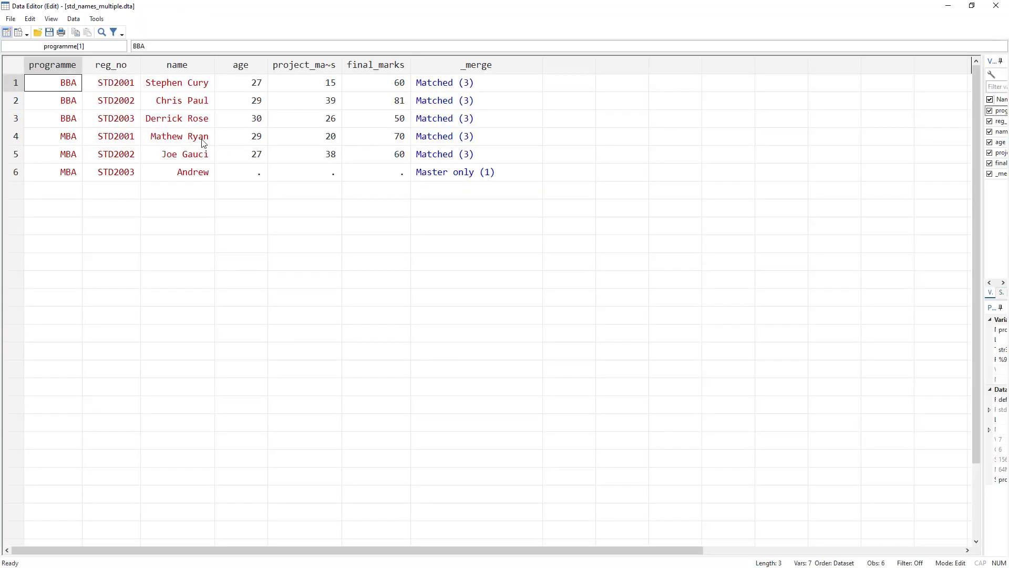
left_click(996, 5)
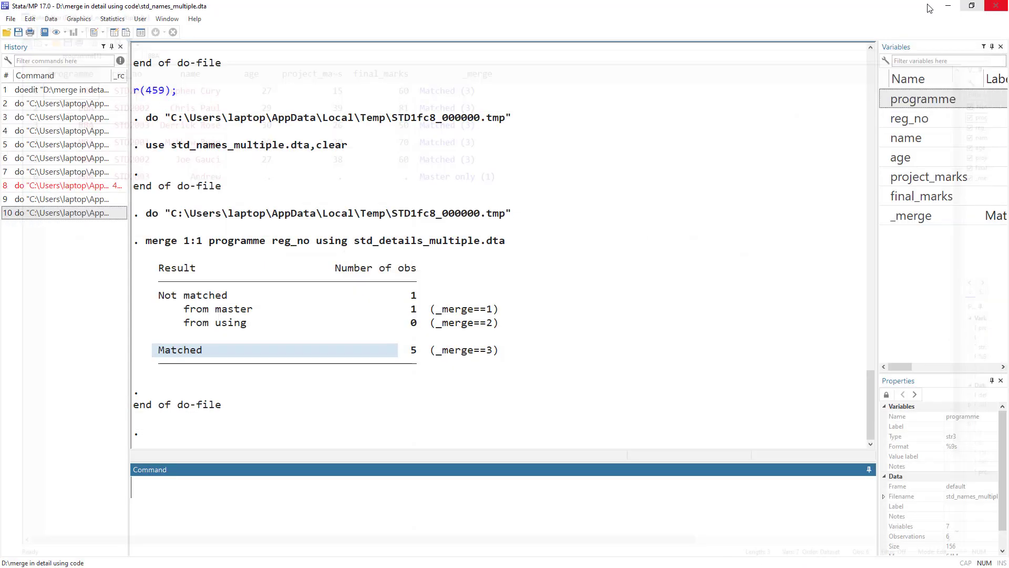
- Return to the do-file and locate the Many to One Merge section
key("alt+Tab")
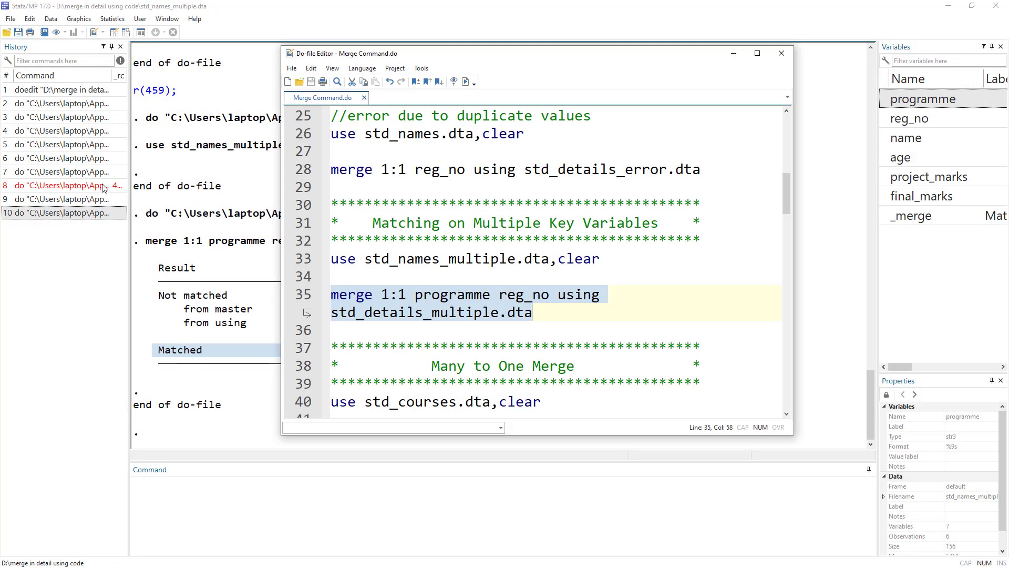
scroll(530, 221, "down", 3)
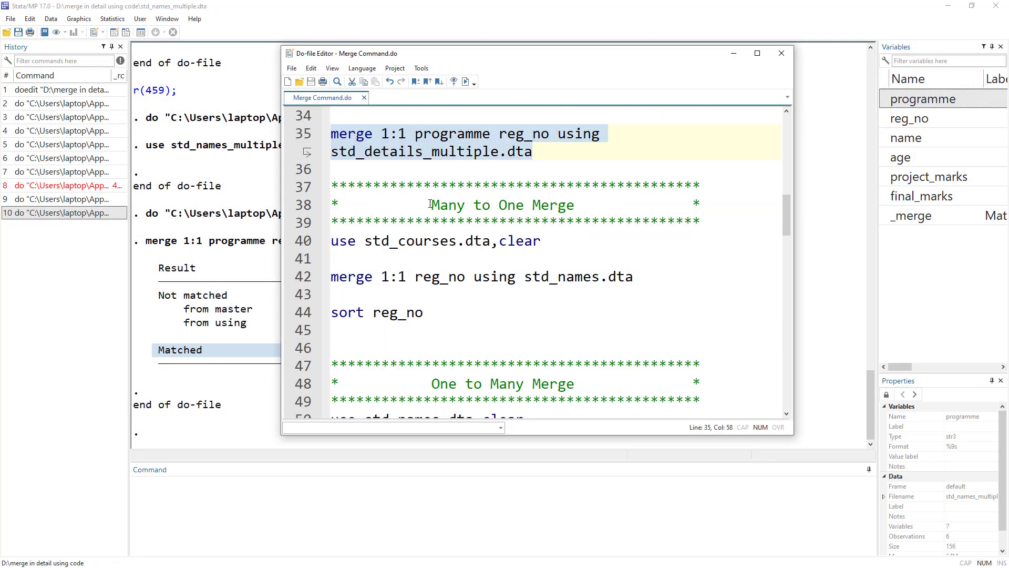
left_click_drag(431, 204, 599, 205)
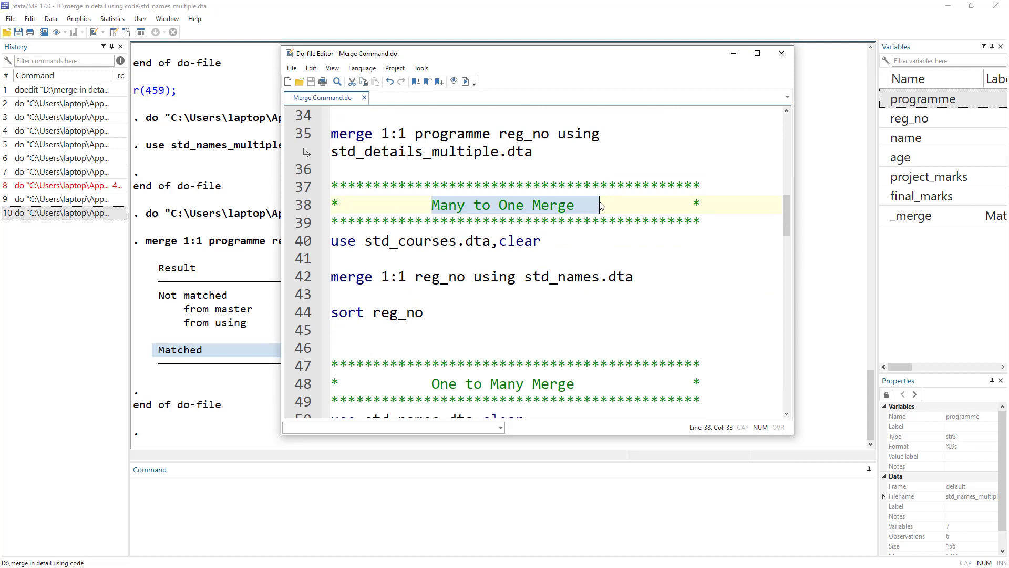
- Run the "use std_courses.dta,clear" line and view the reg_no and courses columns of the loaded data
left_click(314, 235)
left_click(465, 82)
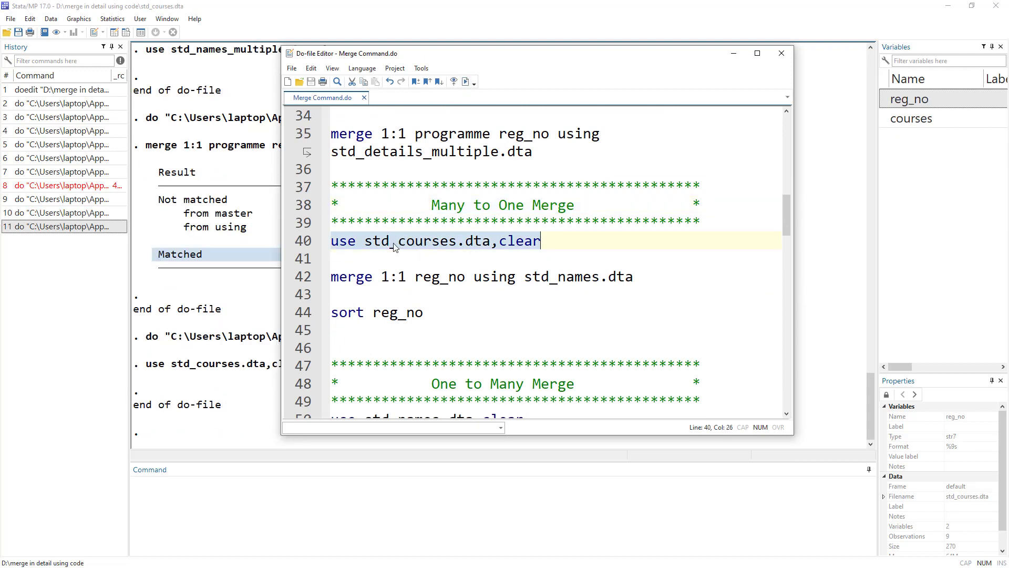
left_click(115, 33)
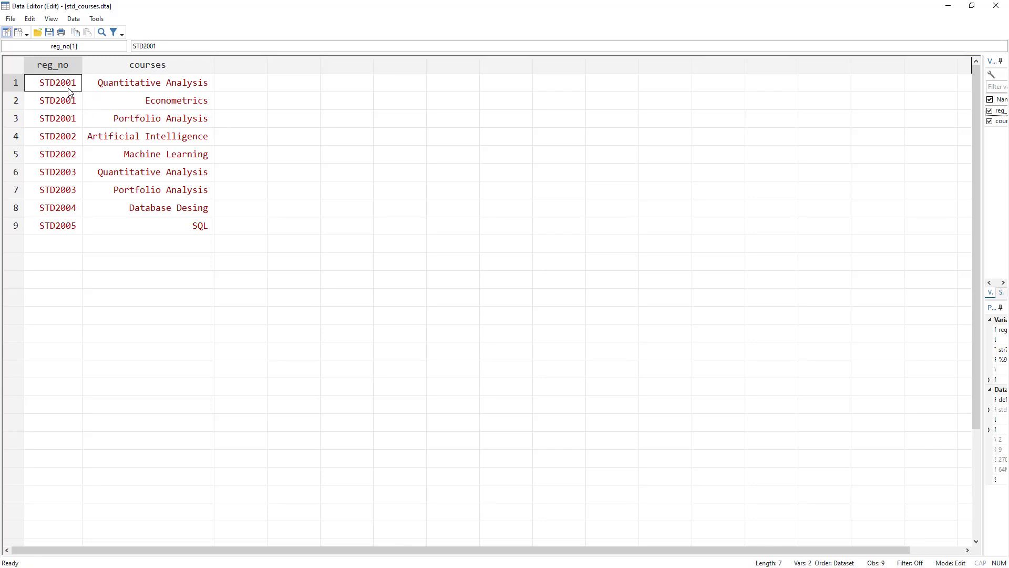
left_click(143, 85)
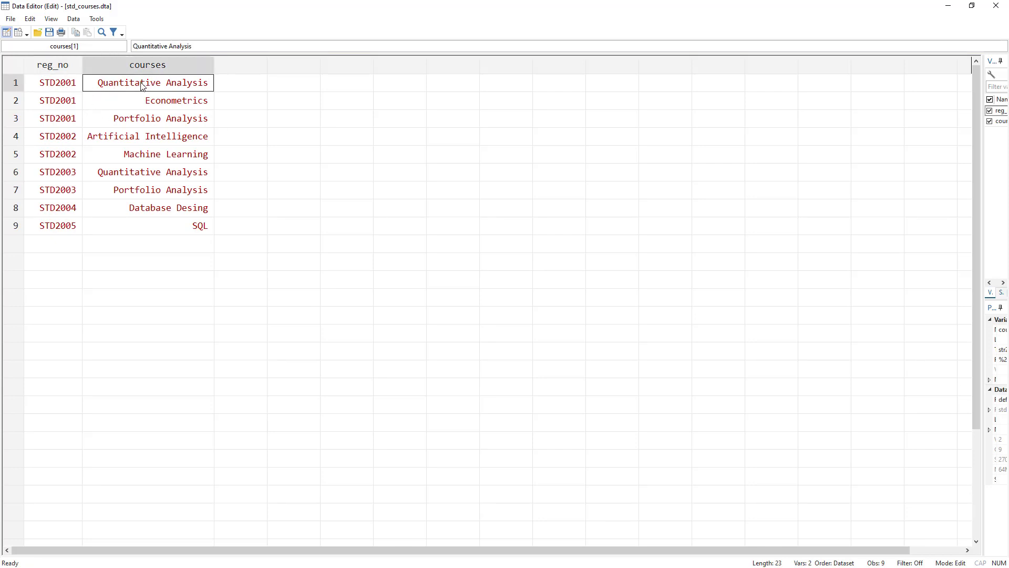
left_click(66, 86)
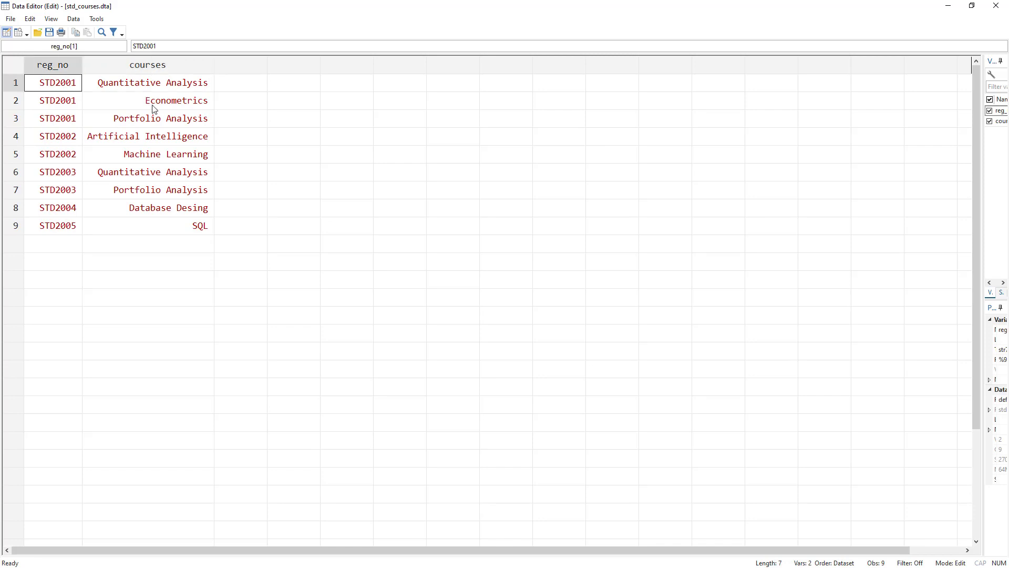
left_click(54, 70)
left_click(128, 71)
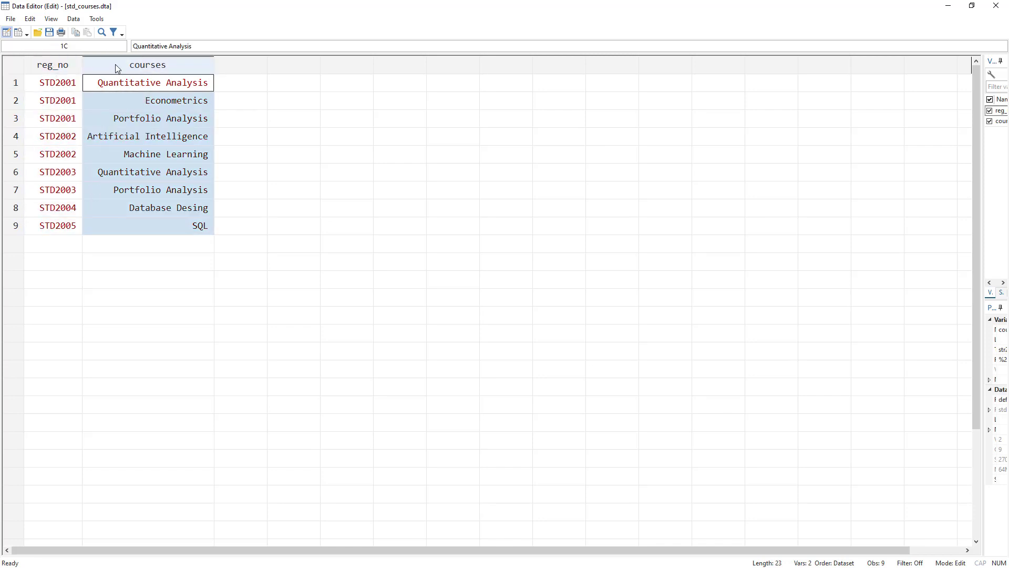
- Examine which courses belong to each student's reg_no and where registration numbers repeat in std_courses.dta
left_click_drag(58, 87, 109, 120)
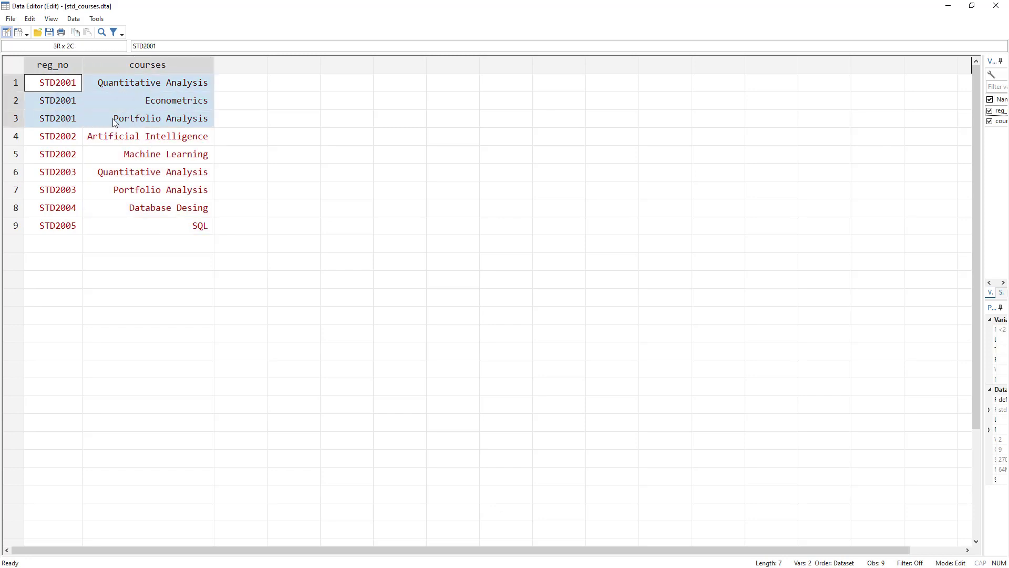
left_click(59, 87)
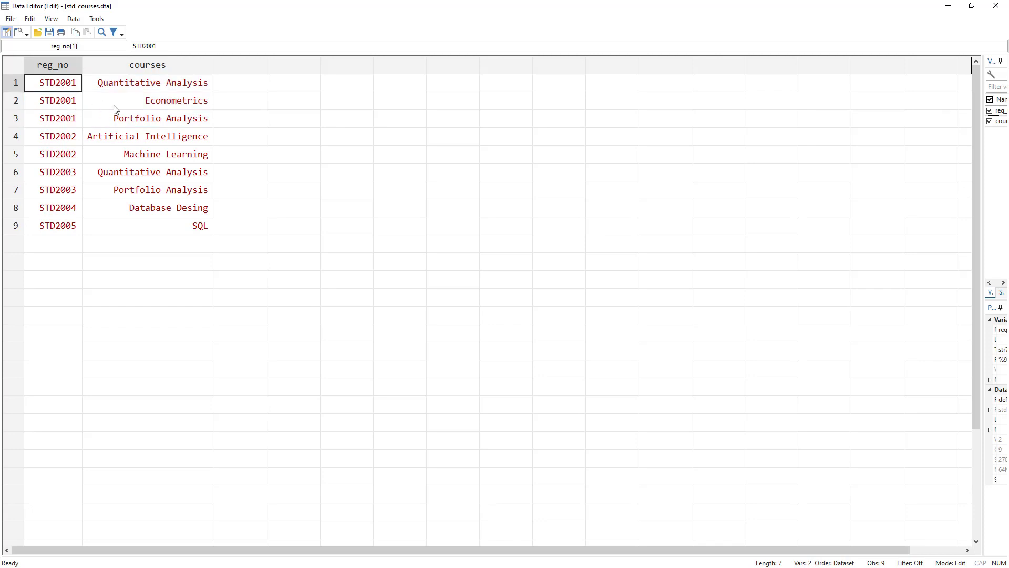
left_click_drag(67, 140, 147, 159)
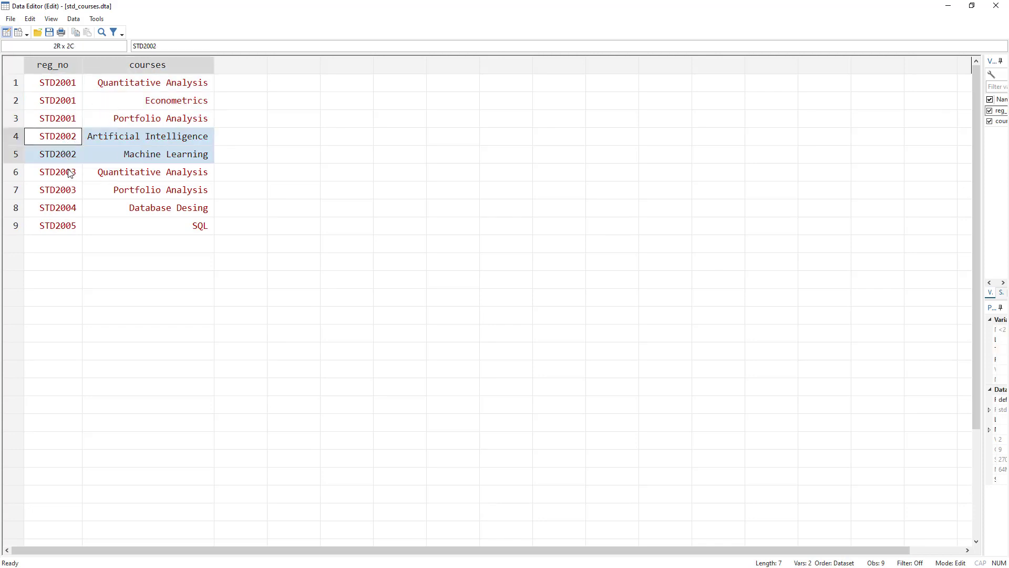
left_click_drag(73, 174, 171, 192)
left_click_drag(64, 209, 104, 213)
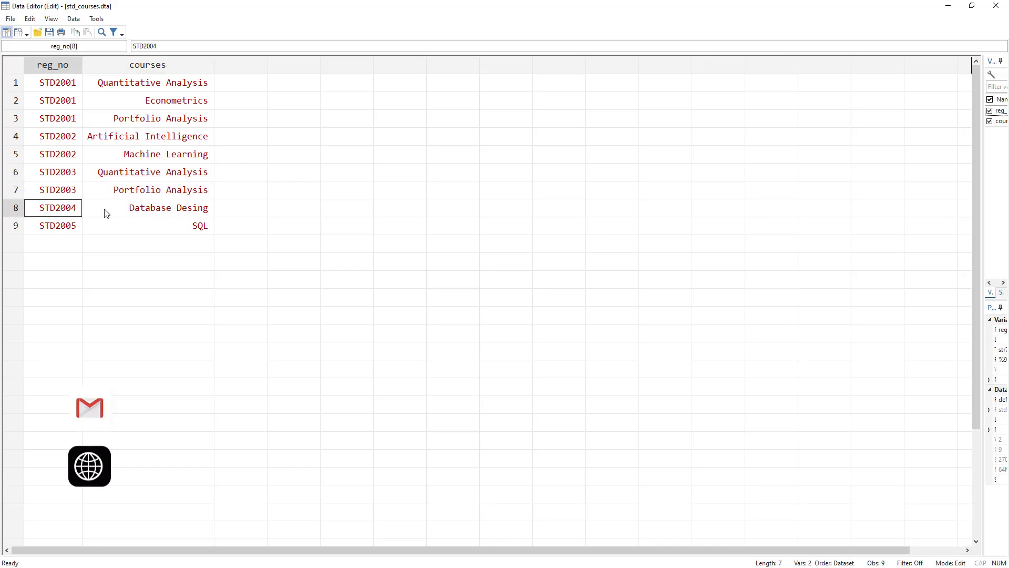
left_click_drag(47, 227, 108, 231)
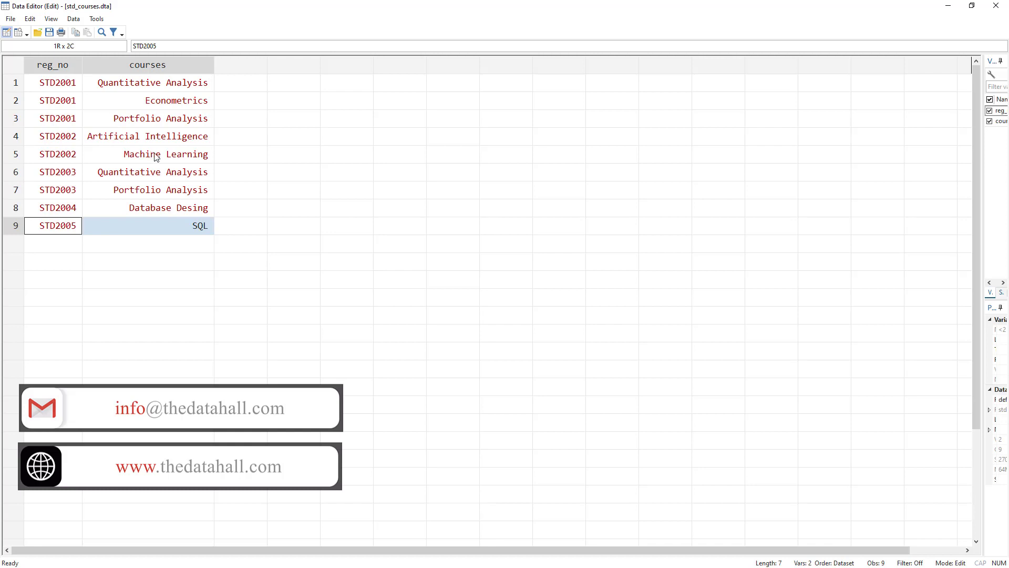
left_click_drag(67, 83, 62, 173)
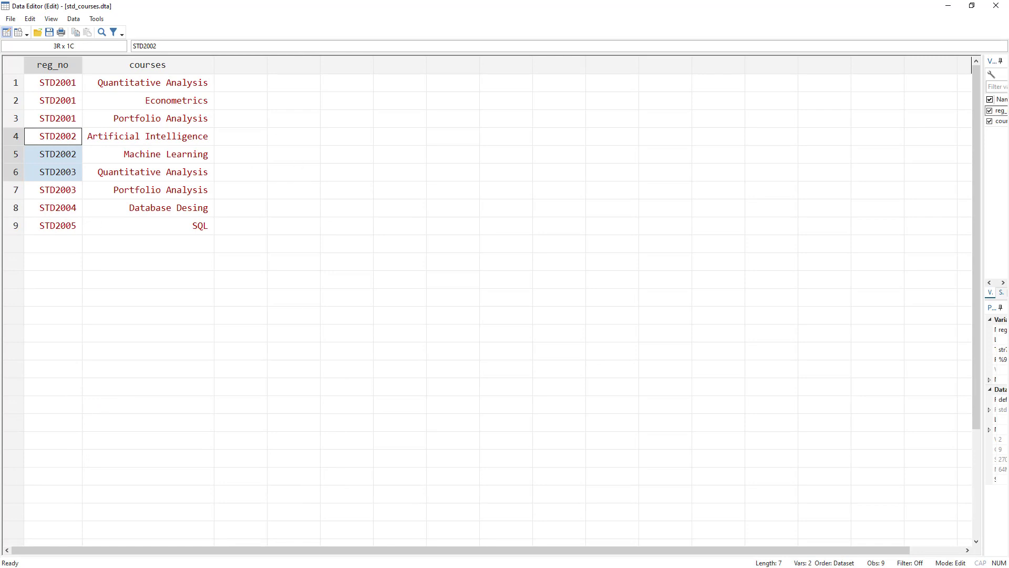
- Compare the Many to One Merge code with std_courses.dta and check the empty column beside courses
key("alt+Tab")
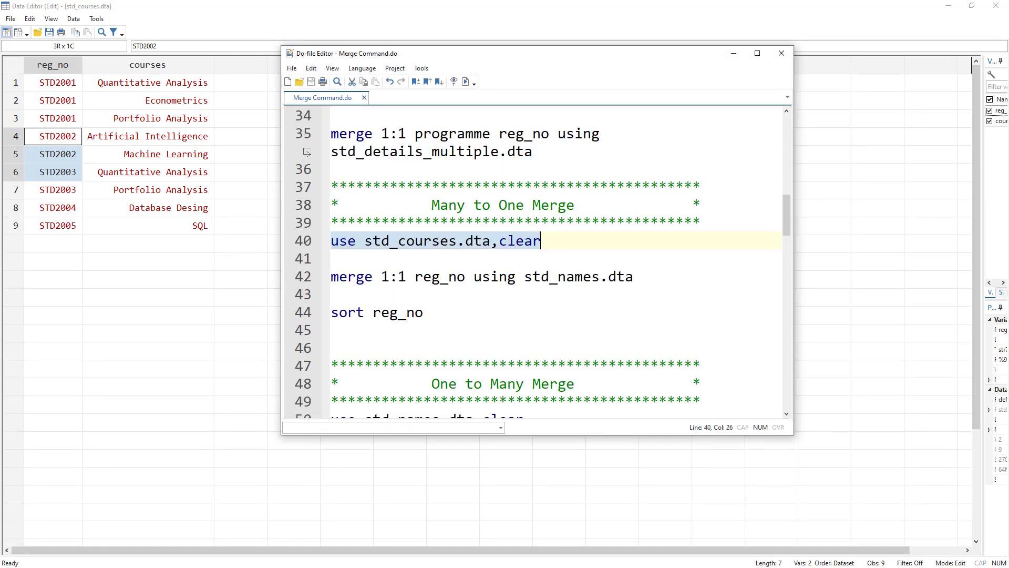
key("alt+Tab")
key("alt+Tab")
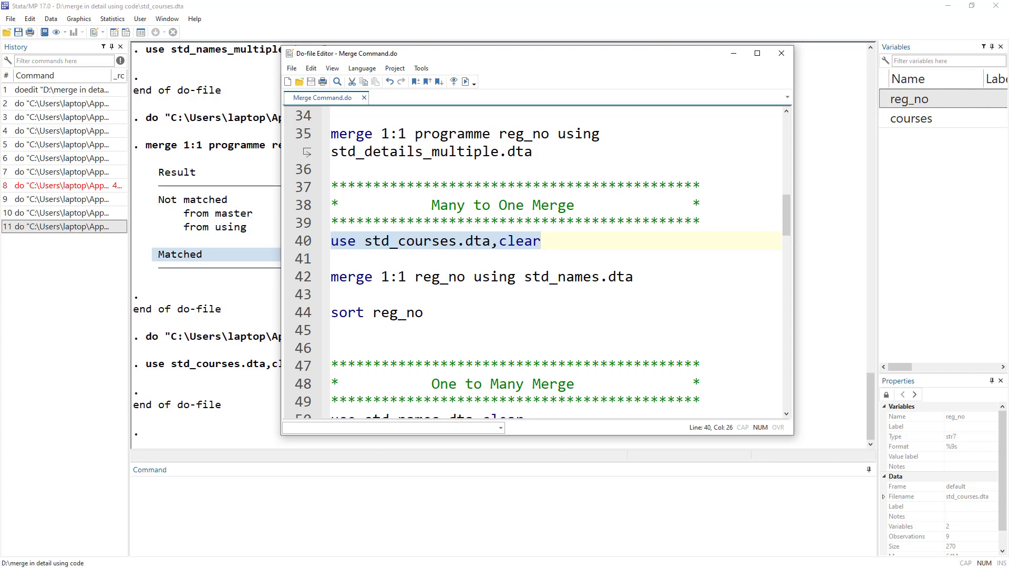
key("alt+Tab")
key("alt+Tab")
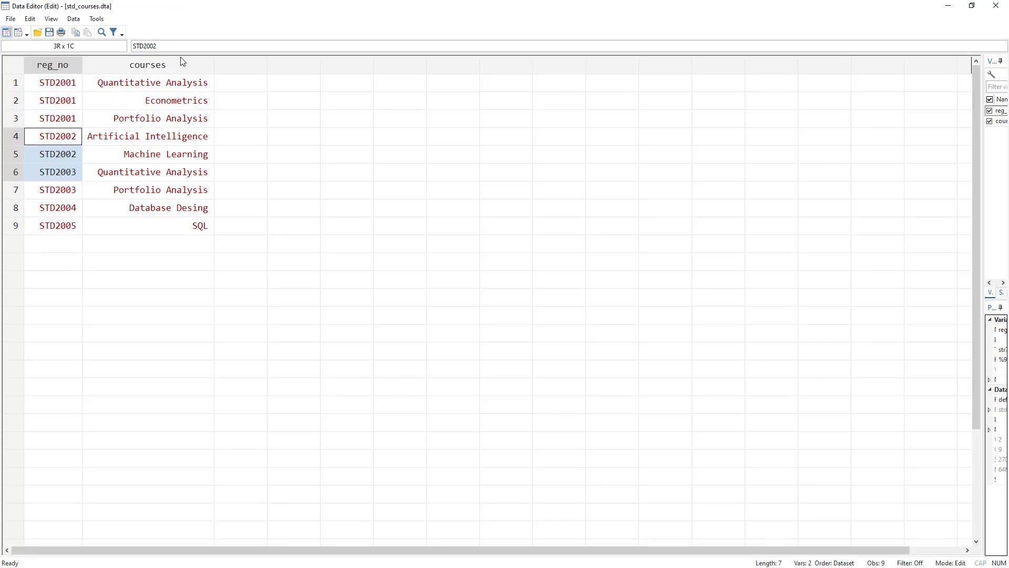
left_click(232, 68)
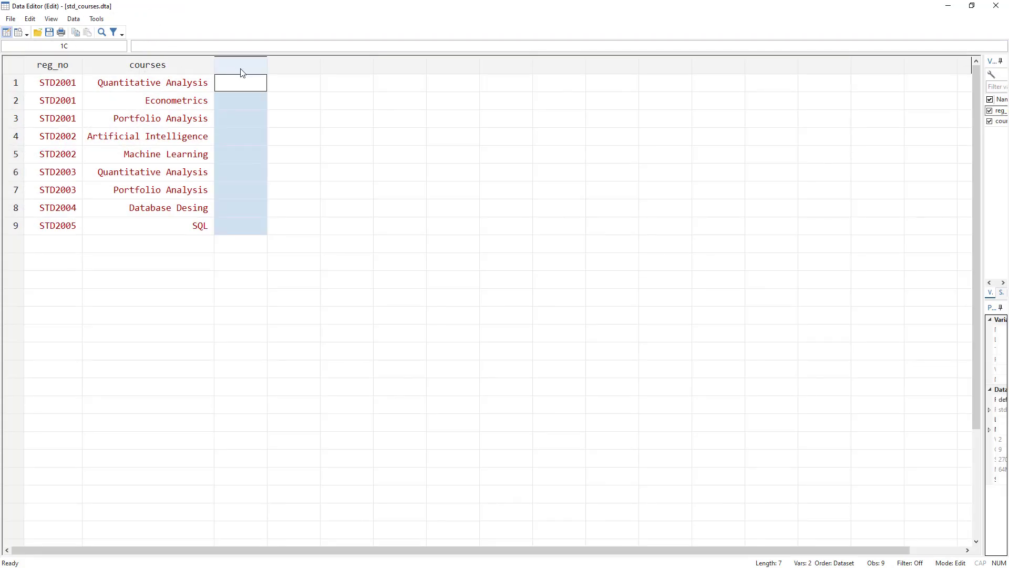
- Try to run the "merge 1:1 reg_no using std_names.dta" line and read the output about the master data
key("alt+Tab")
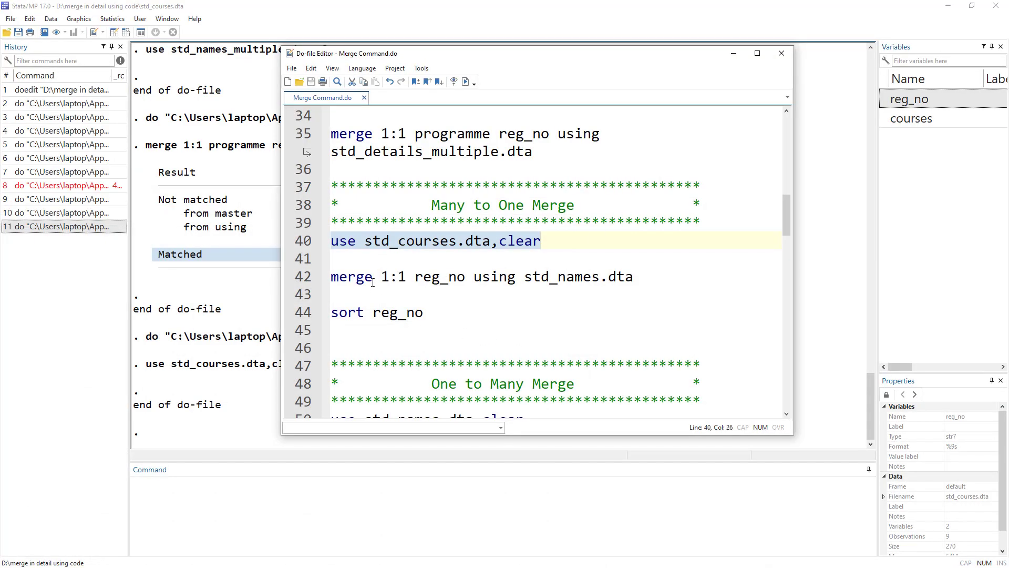
left_click_drag(382, 277, 406, 277)
left_click(299, 278)
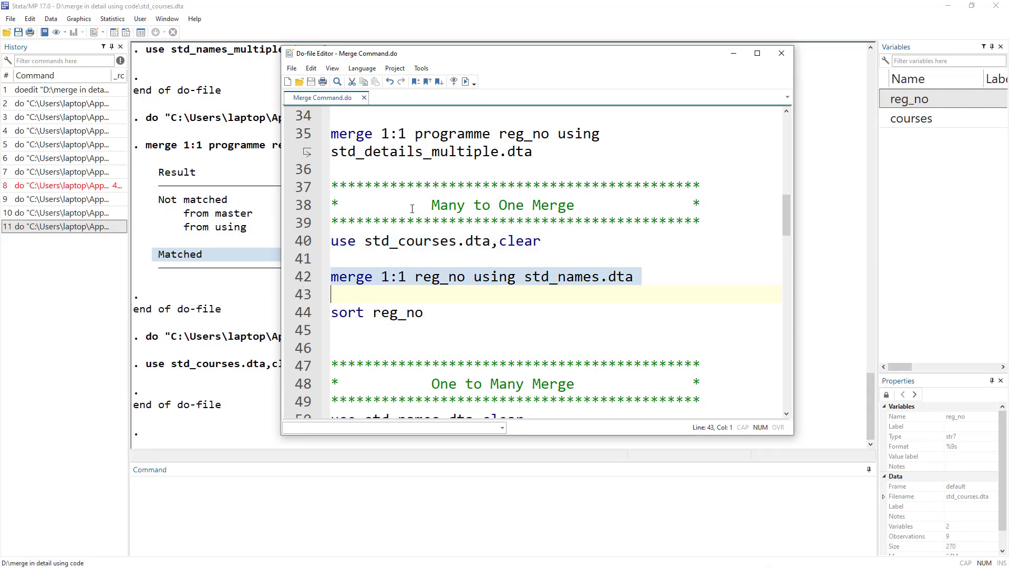
left_click(465, 81)
left_click(223, 350)
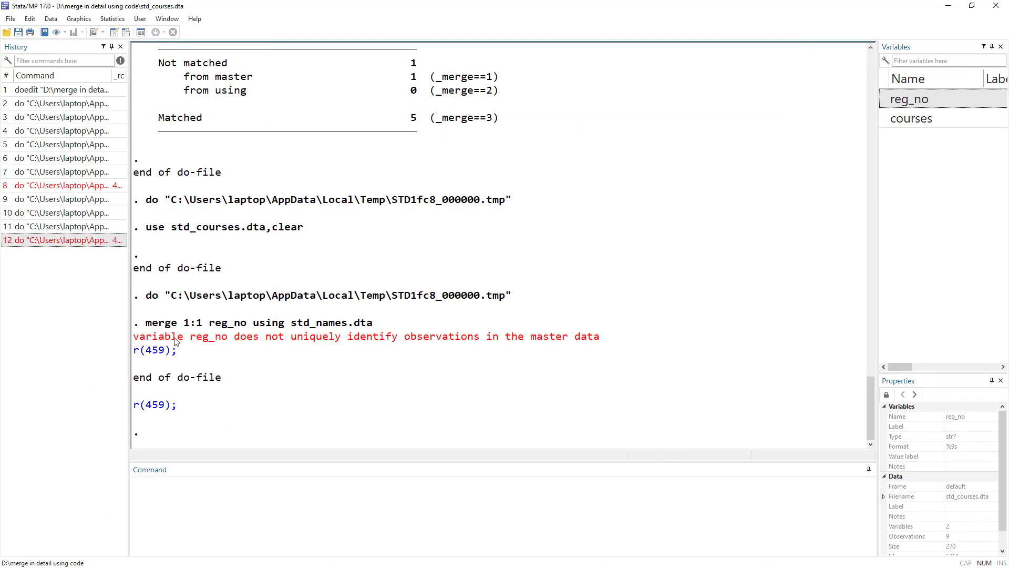
left_click_drag(189, 340, 432, 341)
left_click_drag(526, 337, 606, 349)
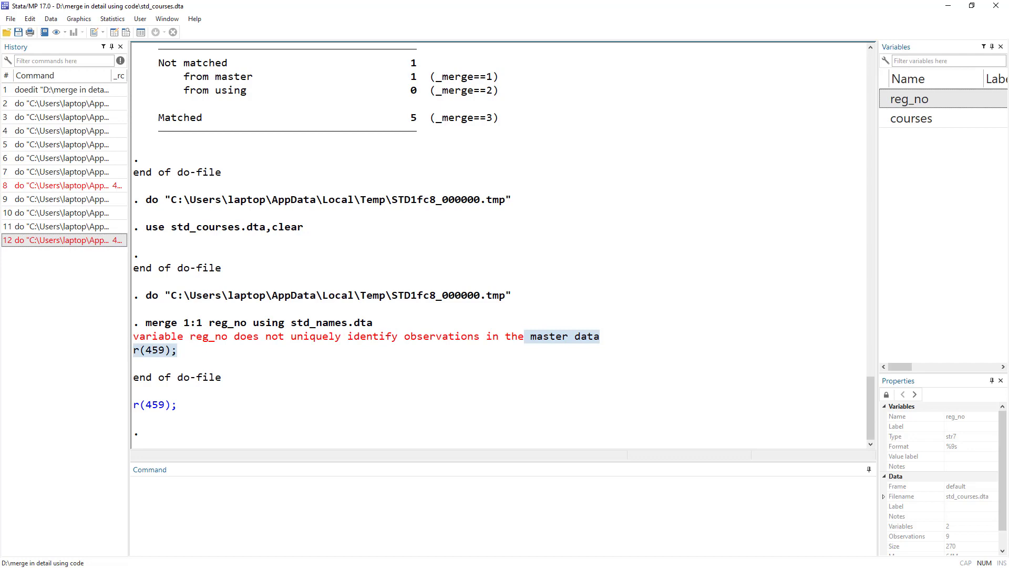
- Check the reg_no values in std_courses.dta against the master side of the 1:1 merge line
key("ctrl+8")
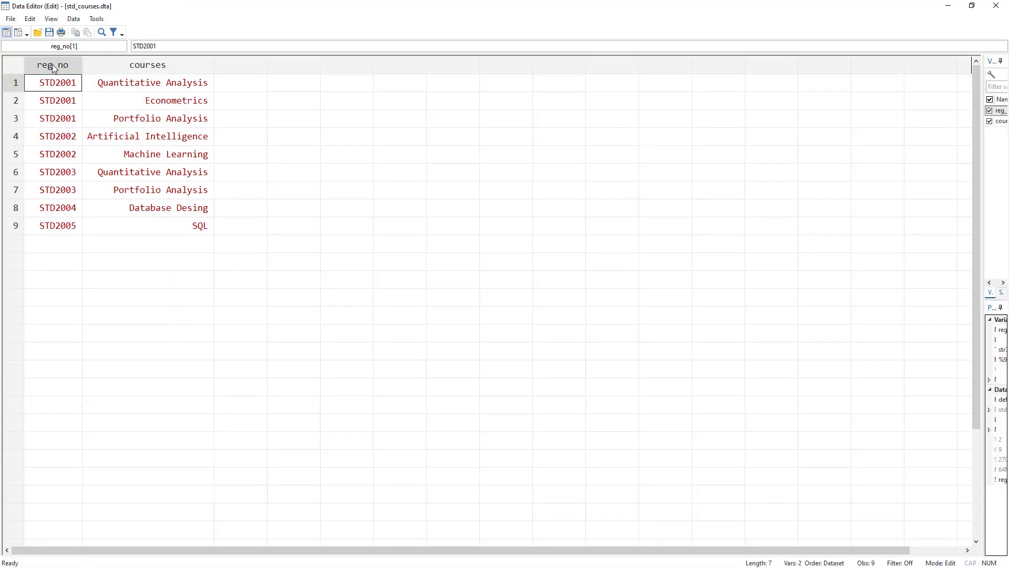
key("ctrl+9")
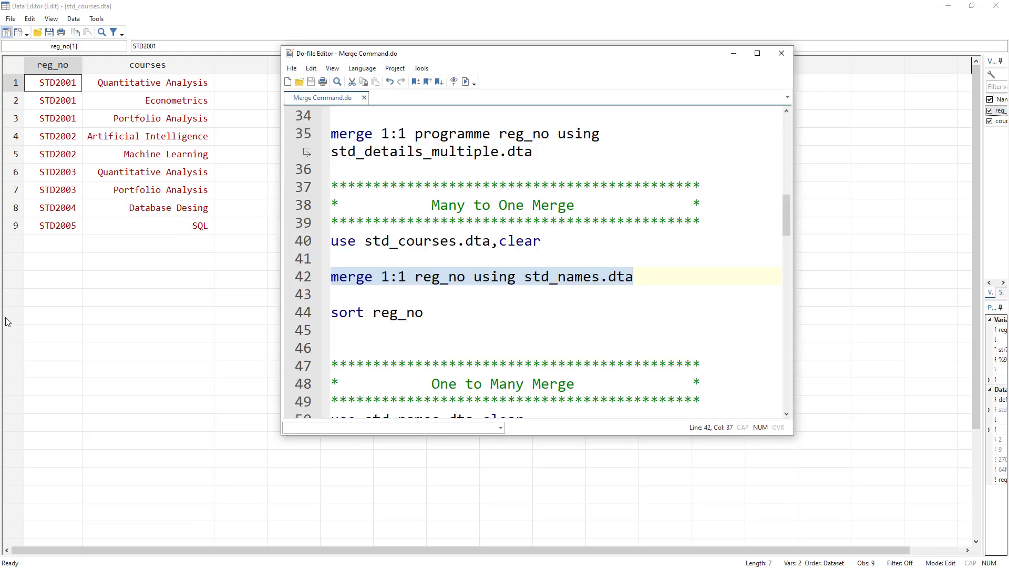
left_click(391, 279)
left_click_drag(383, 277, 390, 277)
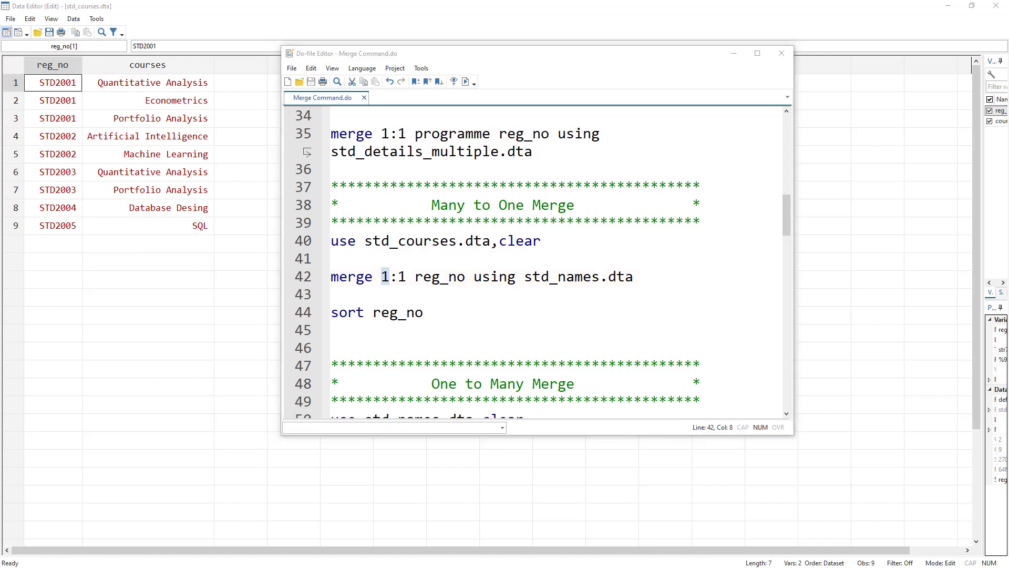
key("alt+Tab")
key("alt+Tab")
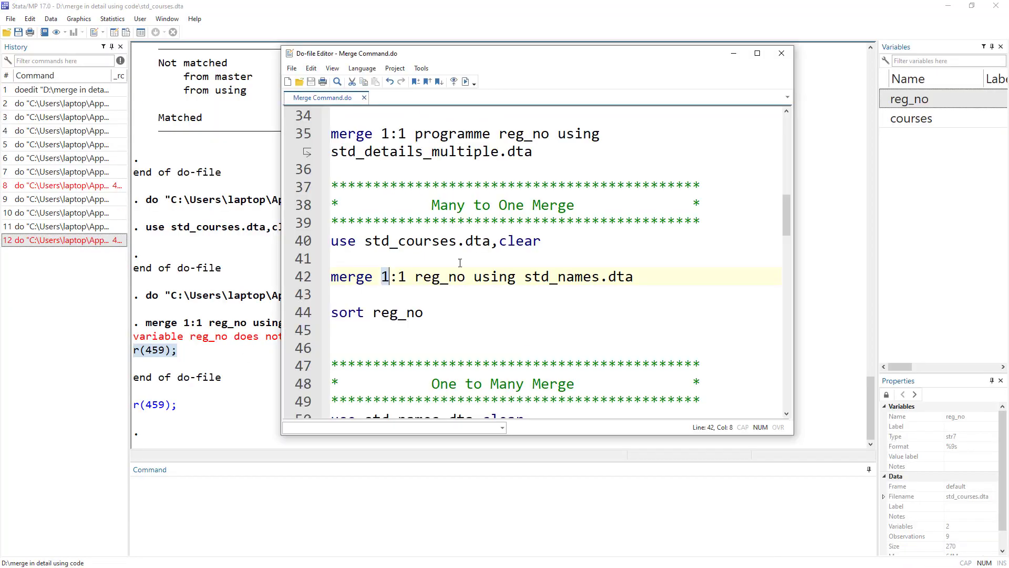
- Review the earlier "merge 1:1 reg_no using std_details_error.dta" line, including its using file and merge type
scroll(454, 261, "up", 3)
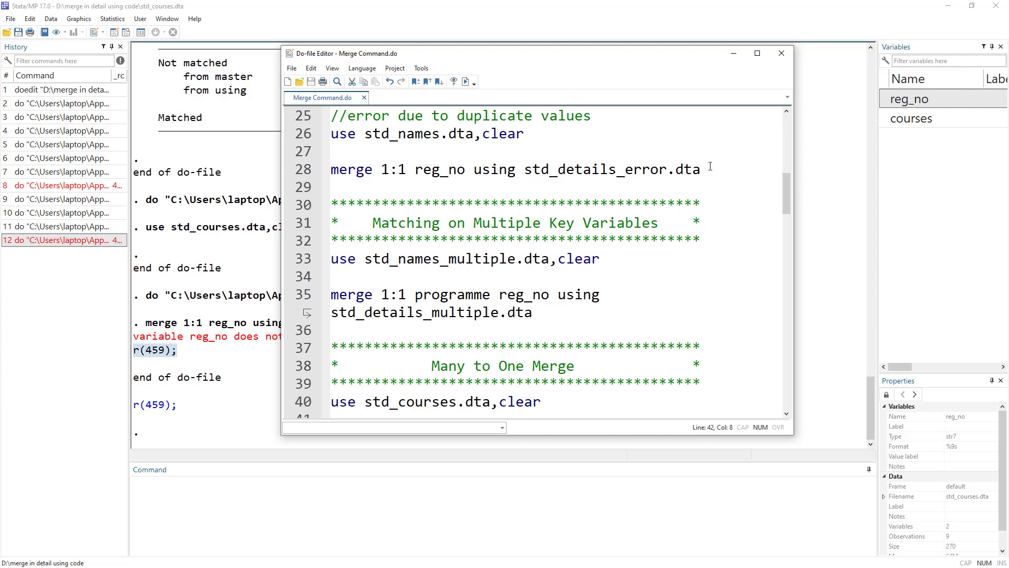
left_click_drag(710, 166, 520, 153)
left_click_drag(328, 156, 315, 170)
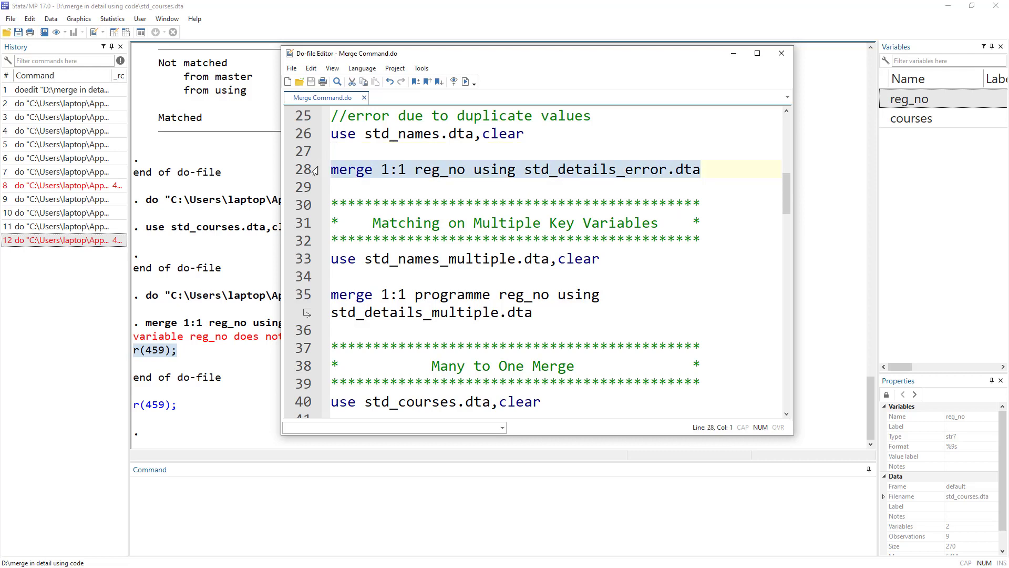
left_click(383, 172)
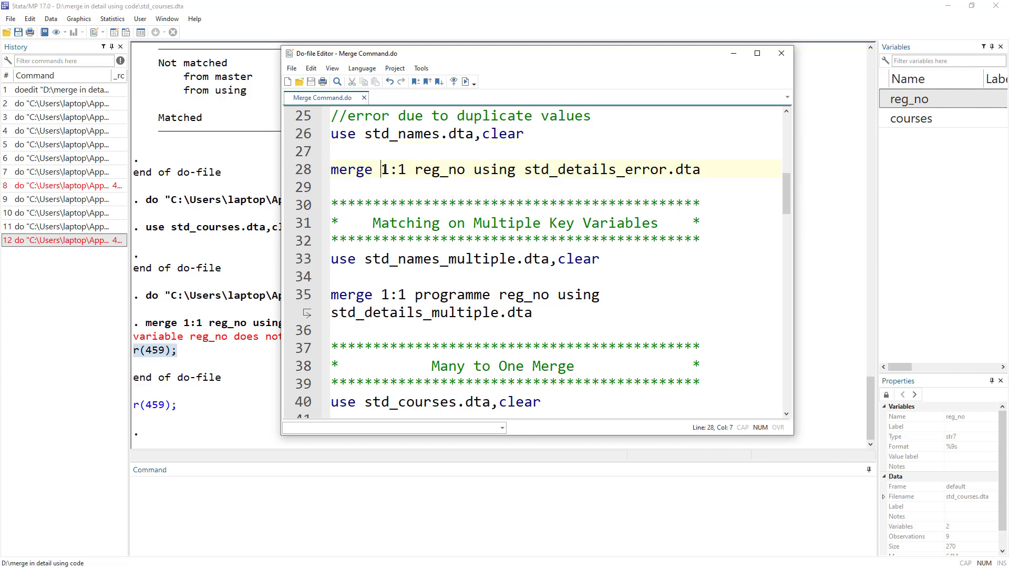
double_click(573, 170)
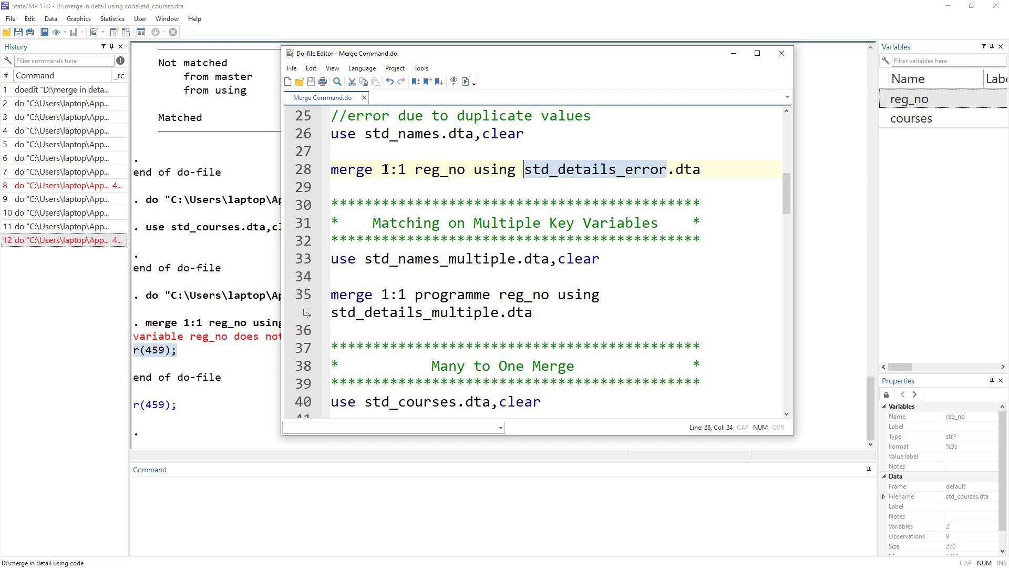
left_click_drag(381, 170, 406, 174)
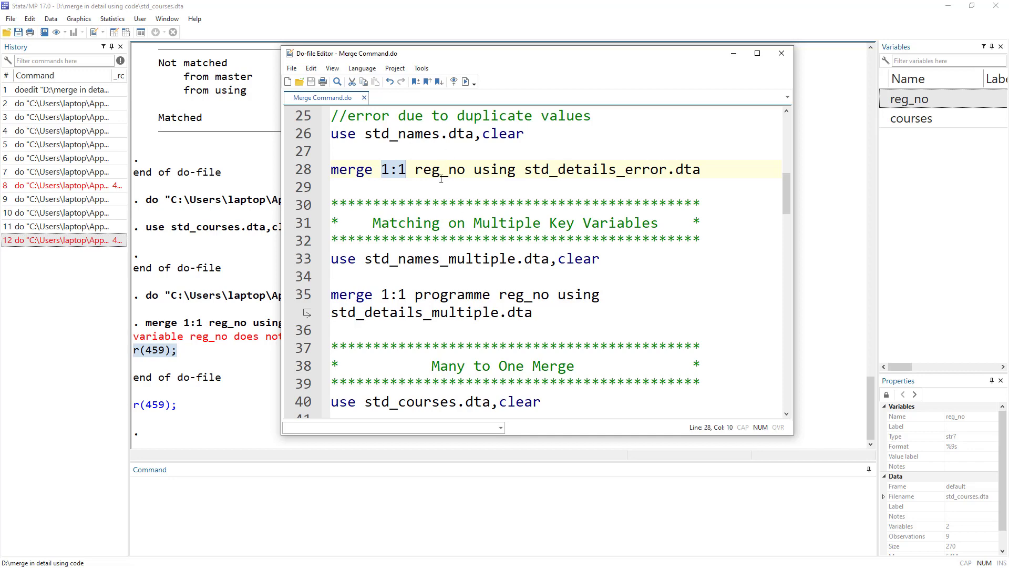
- Change the Many to One merge line's type to m:1 and recheck the repeated reg_no values in std_courses.dta
scroll(481, 235, "down", 3)
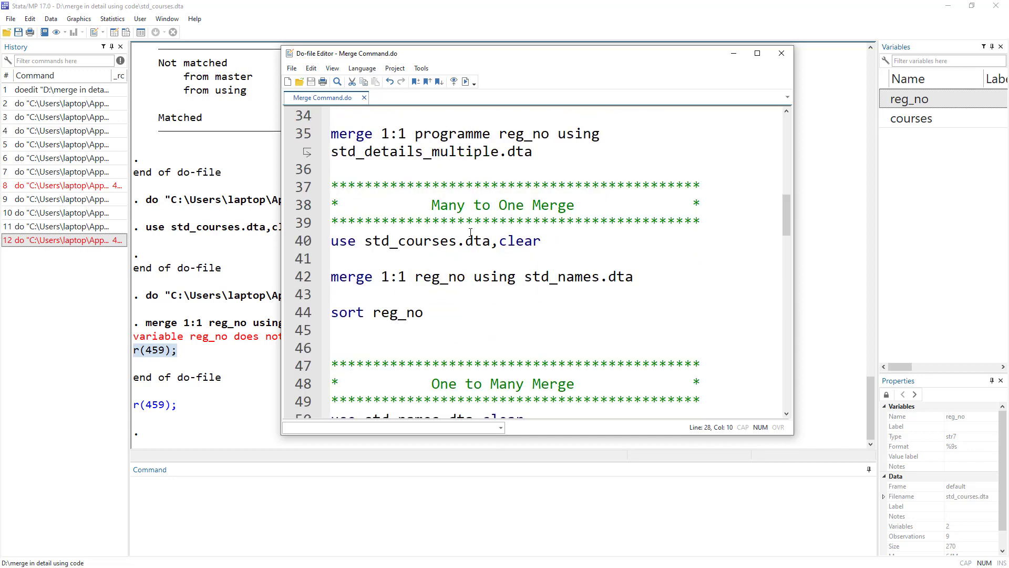
left_click(407, 257)
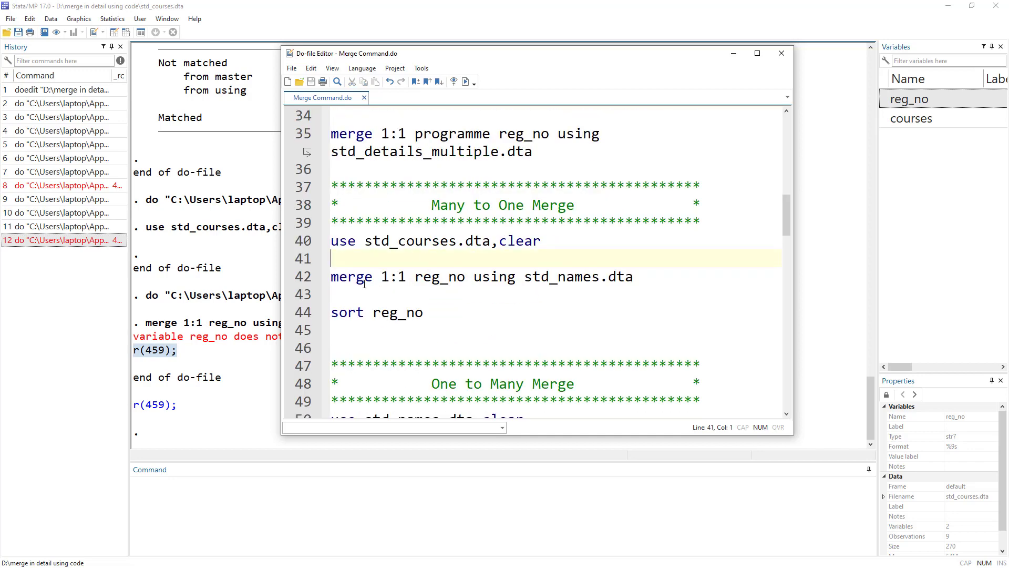
left_click_drag(382, 278, 389, 277)
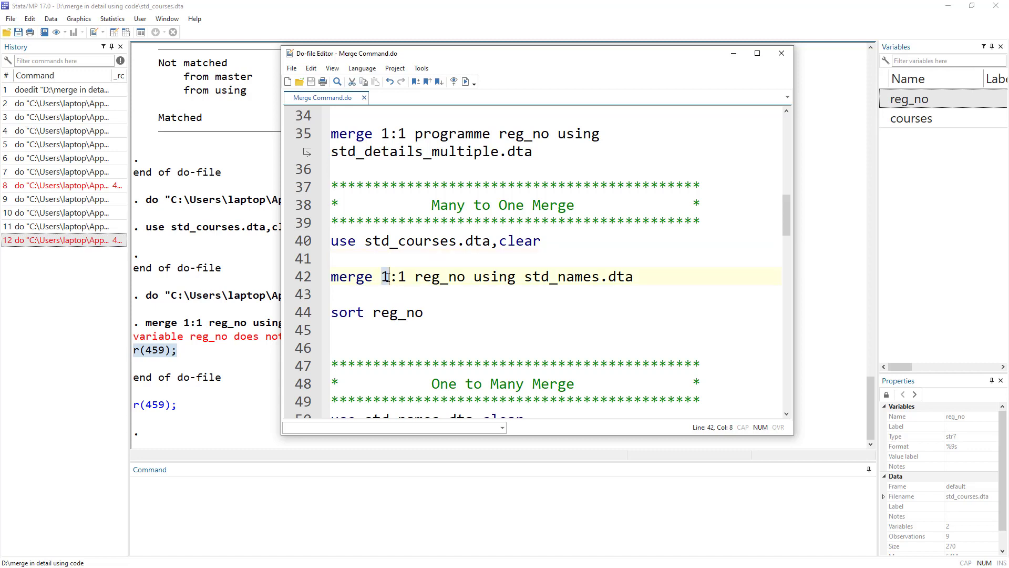
type("m")
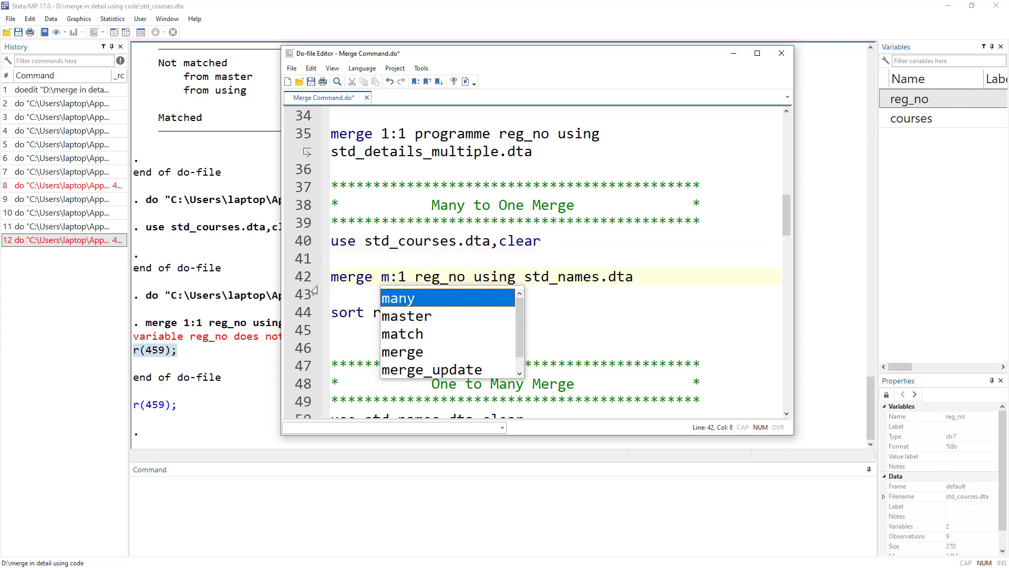
key("Escape")
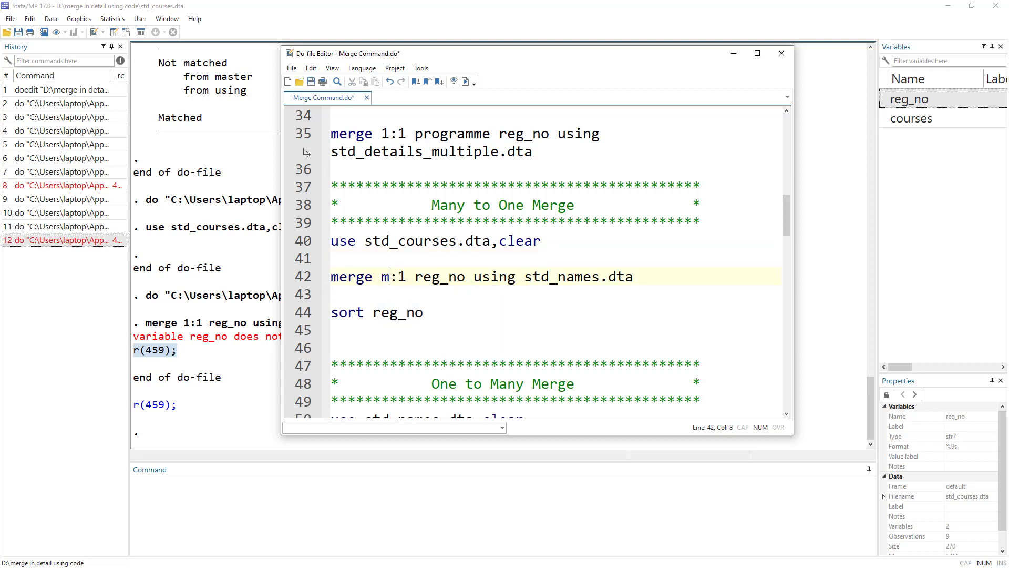
key("alt+Tab")
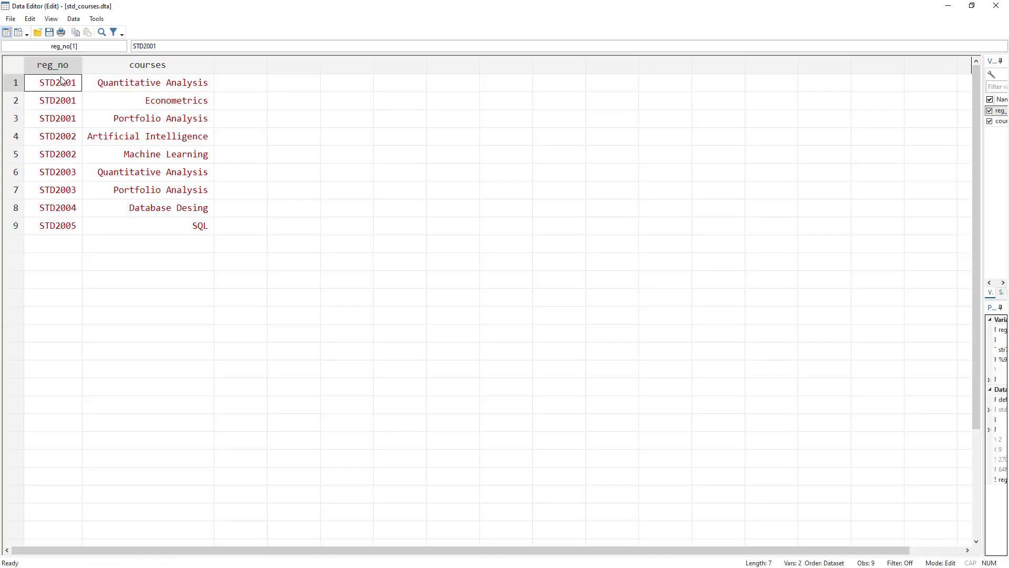
left_click_drag(61, 79, 53, 115)
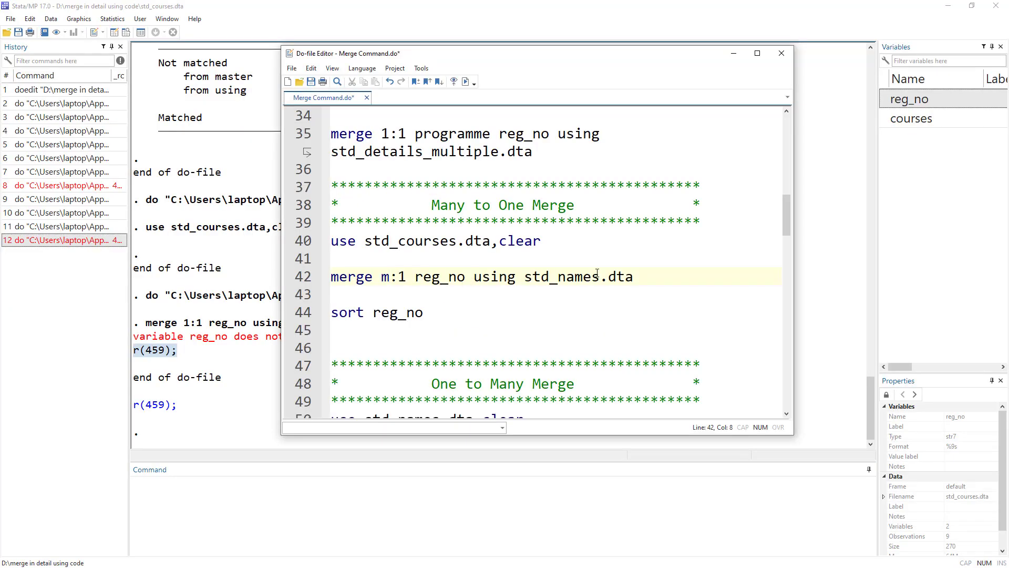
- Run the "merge m:1 reg_no using std_names.dta" line and inspect the merged rows, especially the names repeated for STD2001
left_click(293, 280)
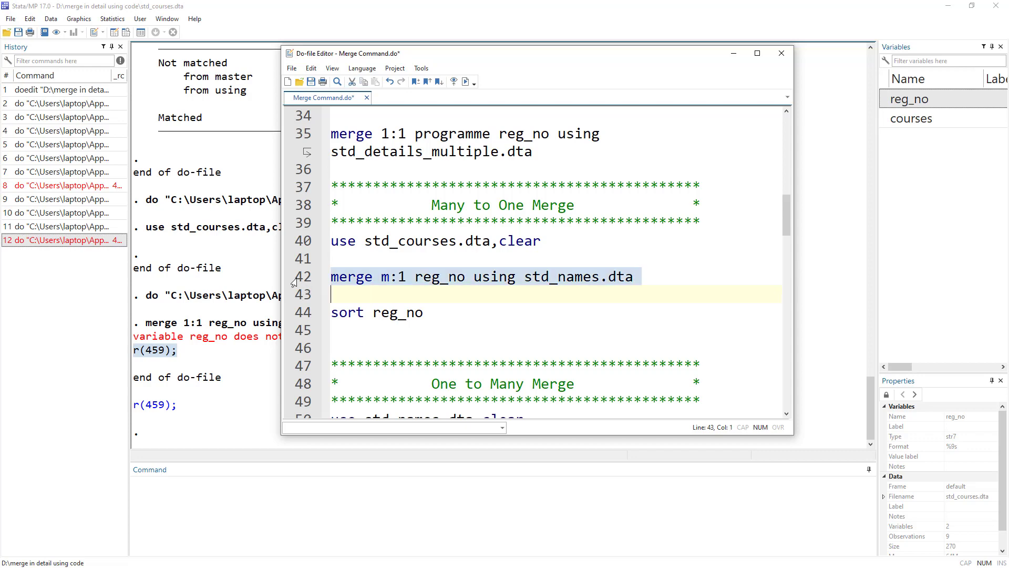
left_click(466, 82)
left_click(253, 363)
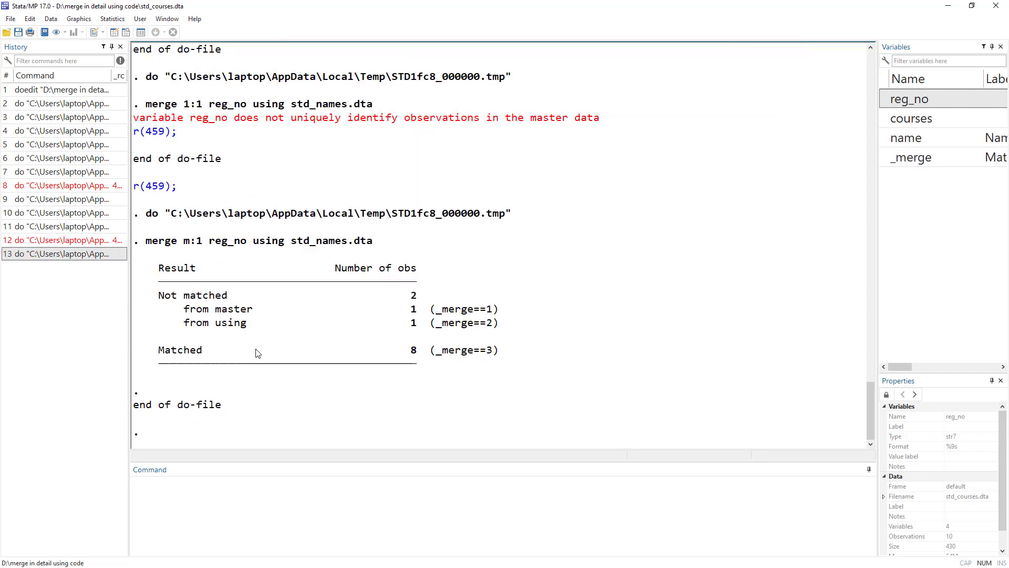
left_click(114, 32)
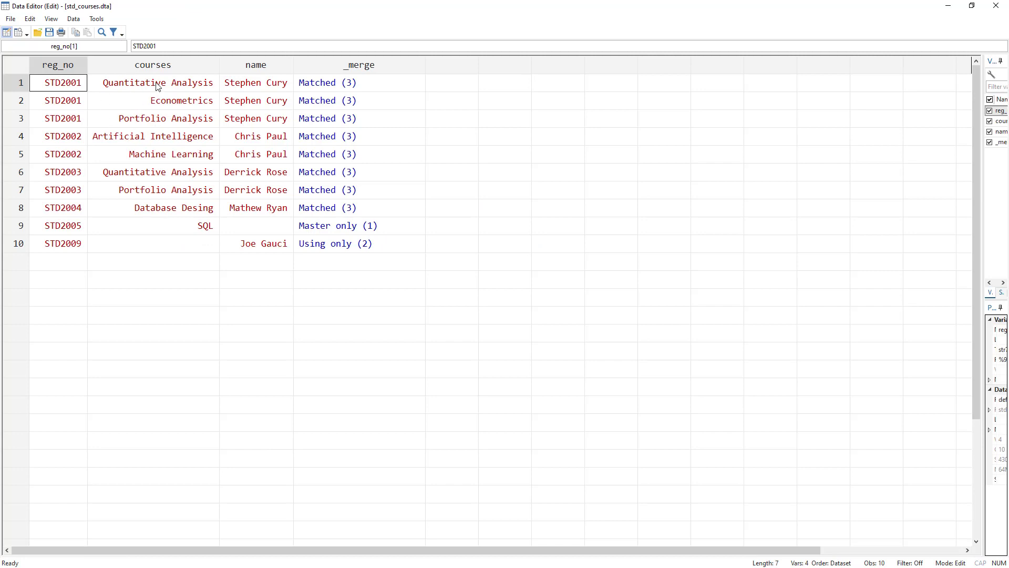
left_click_drag(257, 90, 248, 122)
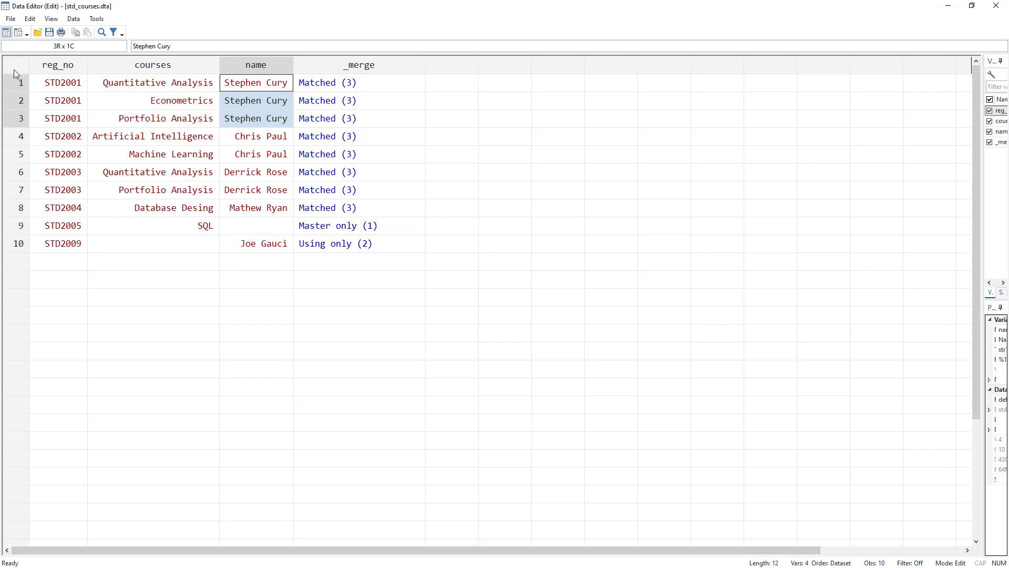
key("alt+Tab")
key("alt+Tab")
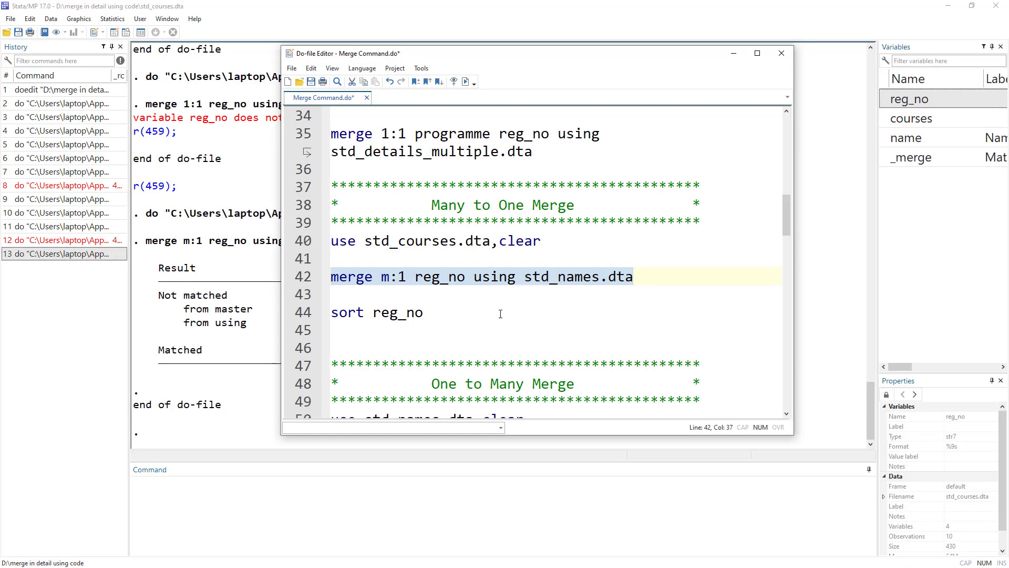
- Run "use std_names.dta,clear" from the One to Many Merge section and inspect the loaded dataset's rows
scroll(446, 334, "down", 2)
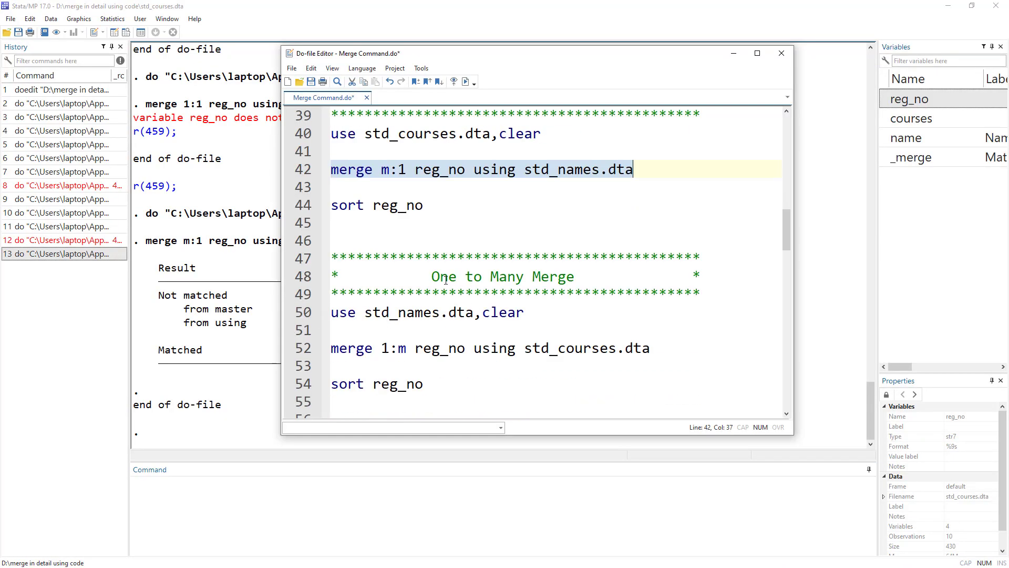
left_click_drag(432, 277, 578, 282)
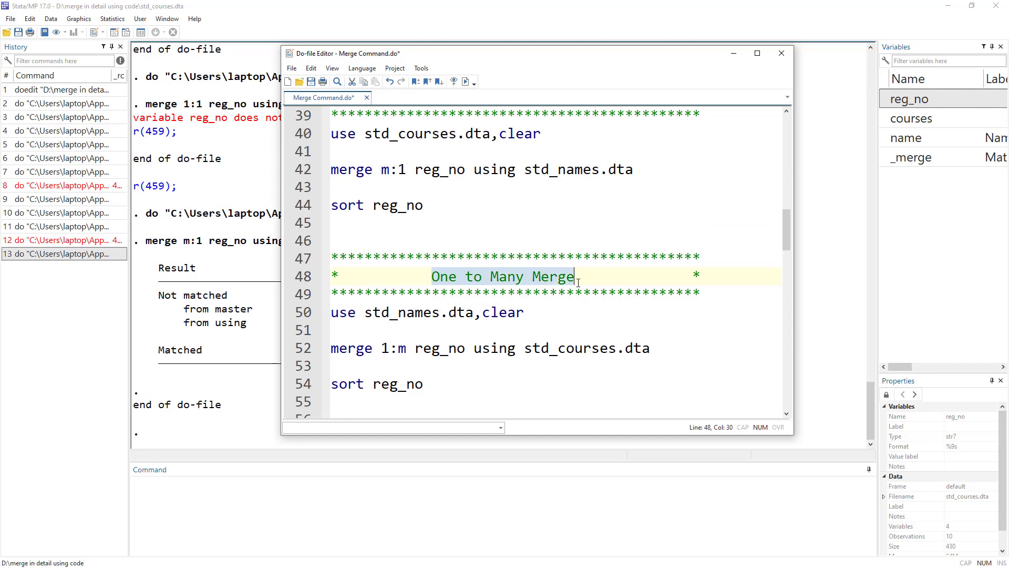
left_click(304, 313)
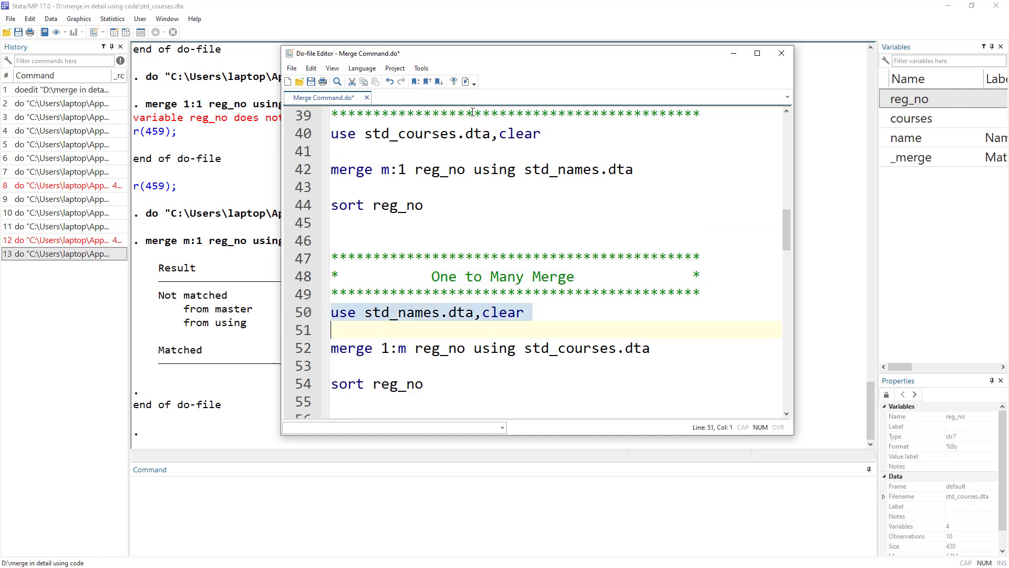
left_click(465, 82)
left_click(114, 34)
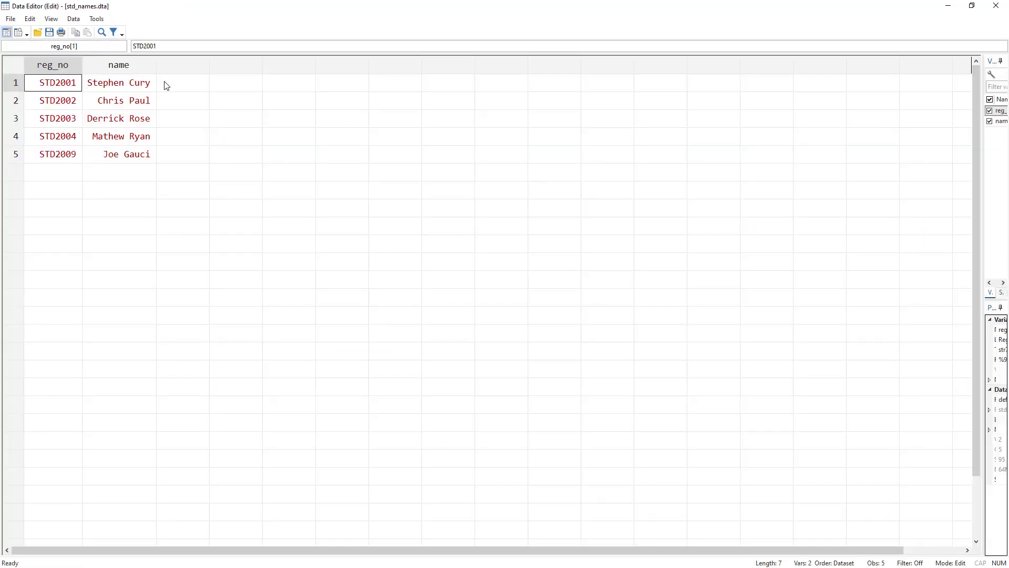
left_click(184, 84)
left_click_drag(184, 84, 198, 173)
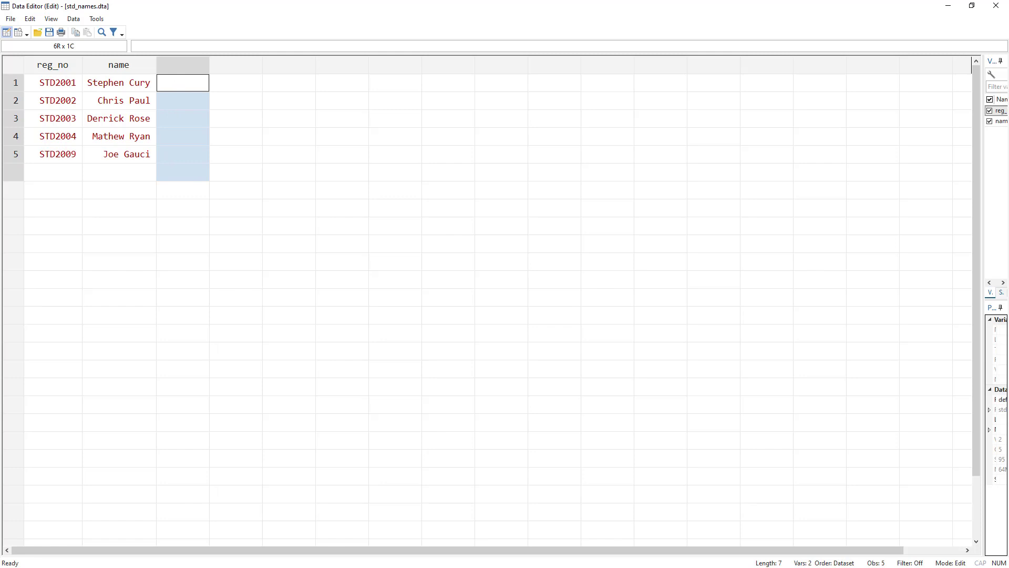
- Review the 1:m merge line's type and its using file, std_courses.dta, in the One to Many Merge section
key("alt+Tab")
left_click(388, 348)
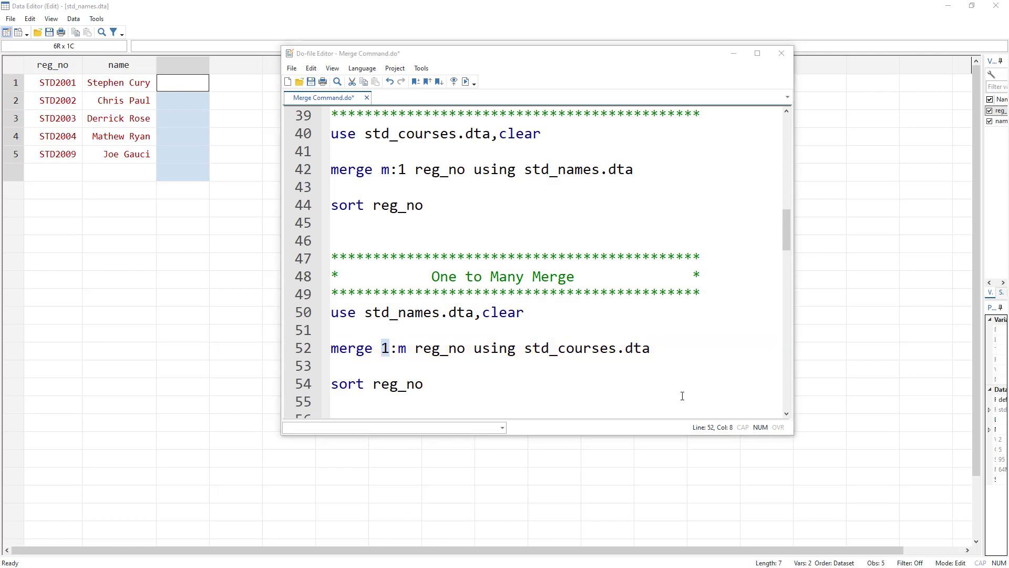
left_click_drag(525, 348, 616, 348)
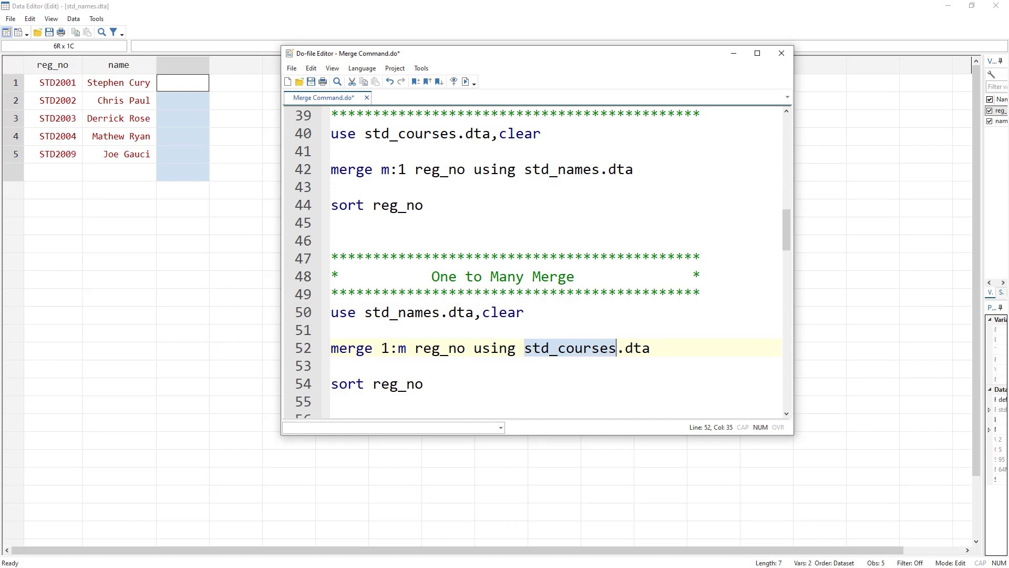
key("alt+Tab")
left_click(557, 365)
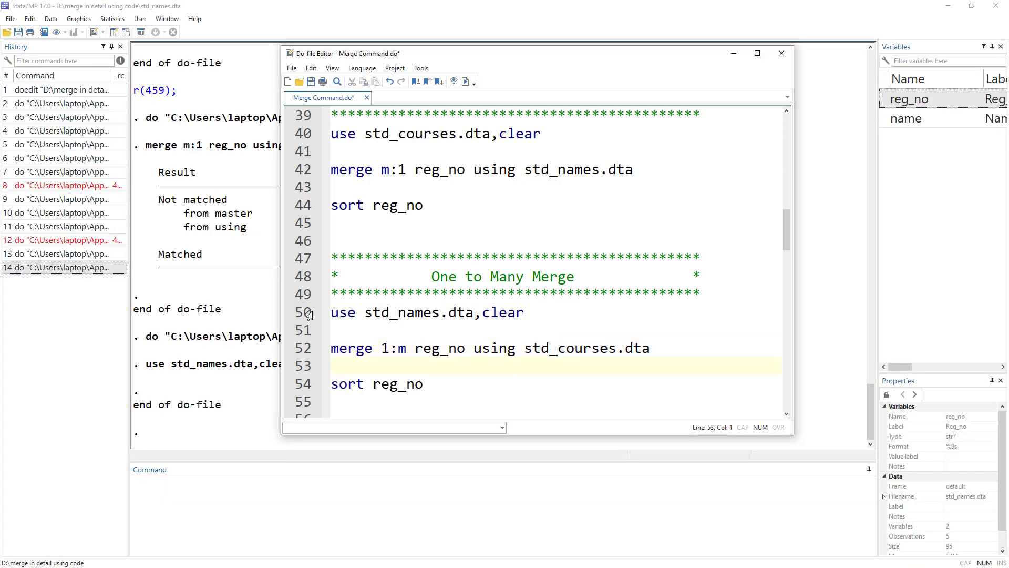
- Reload std_names.dta, run the "merge 1:m reg_no using std_courses.dta" line, and view the merged data
left_click(309, 314)
left_click(465, 82)
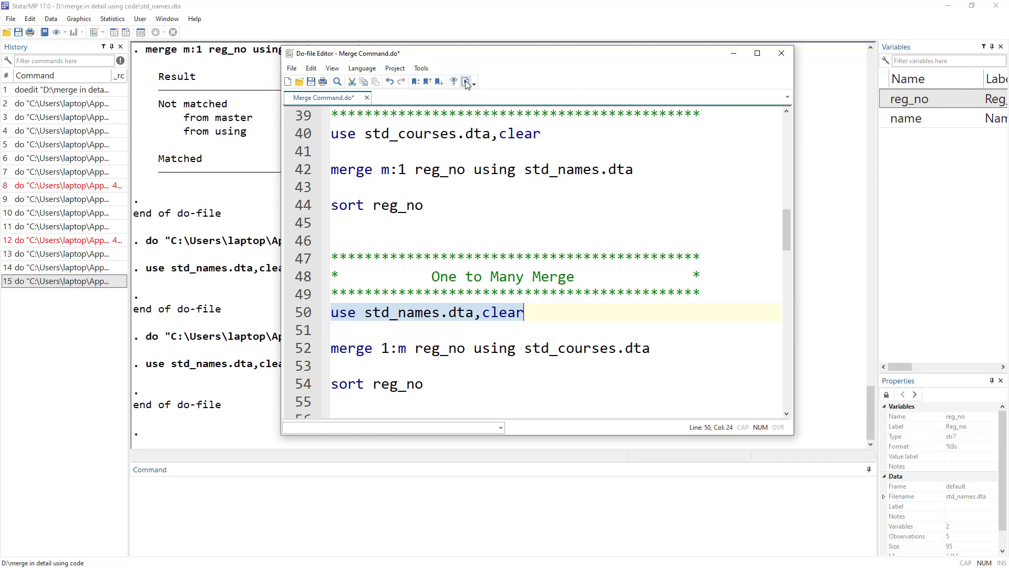
left_click(298, 350)
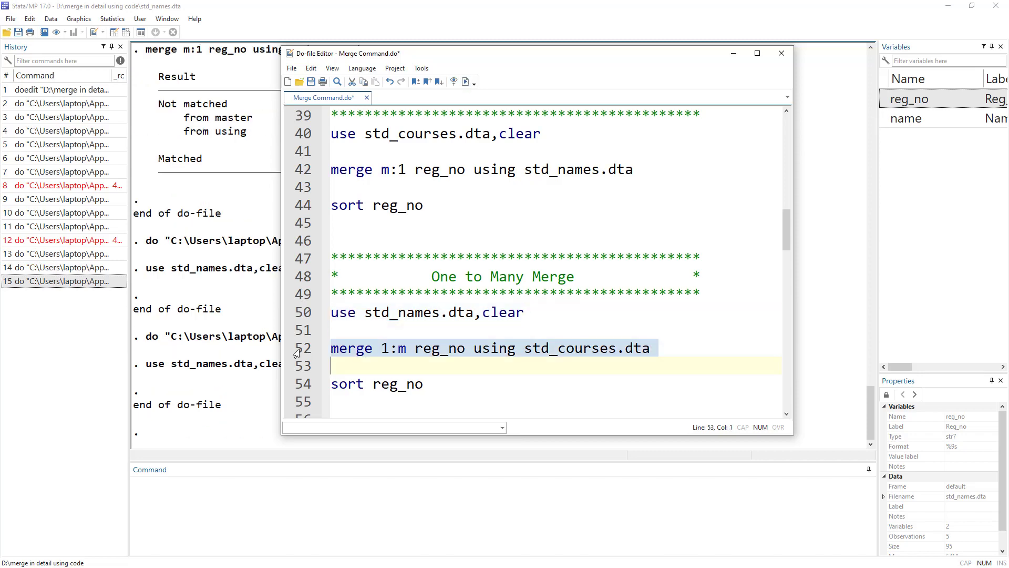
left_click(465, 82)
left_click(115, 34)
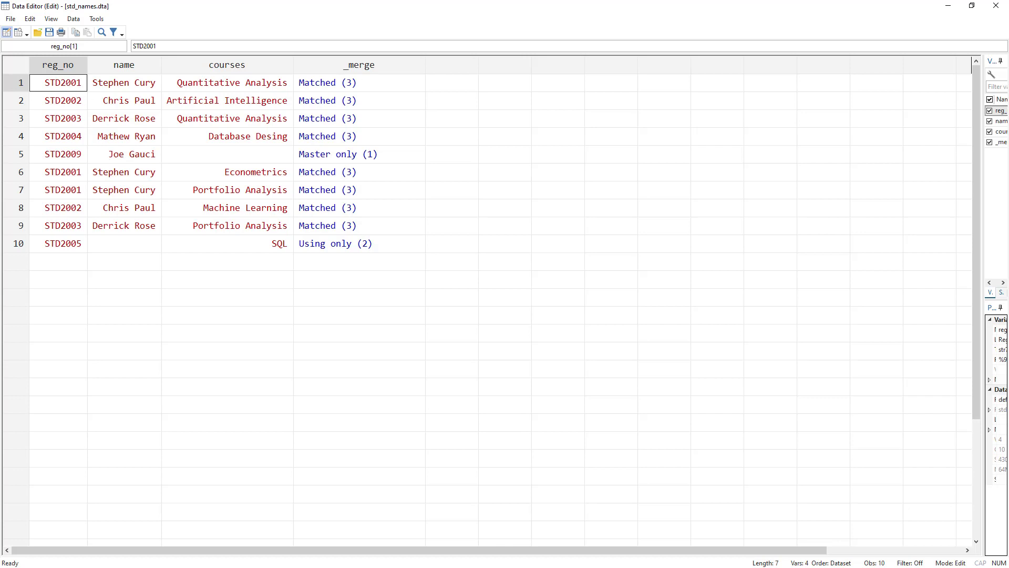
- Run "sort reg_no" on the one-to-many result and check the repeated reg_no, name and courses values in the sorted data
key("alt+Tab")
left_click(298, 384)
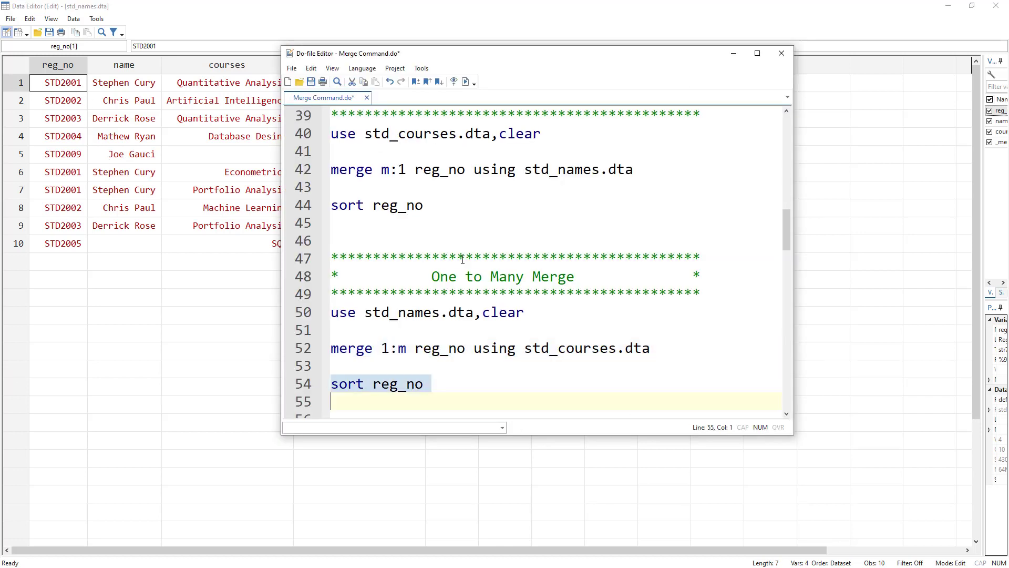
left_click(465, 82)
key("alt+Tab")
left_click(60, 87)
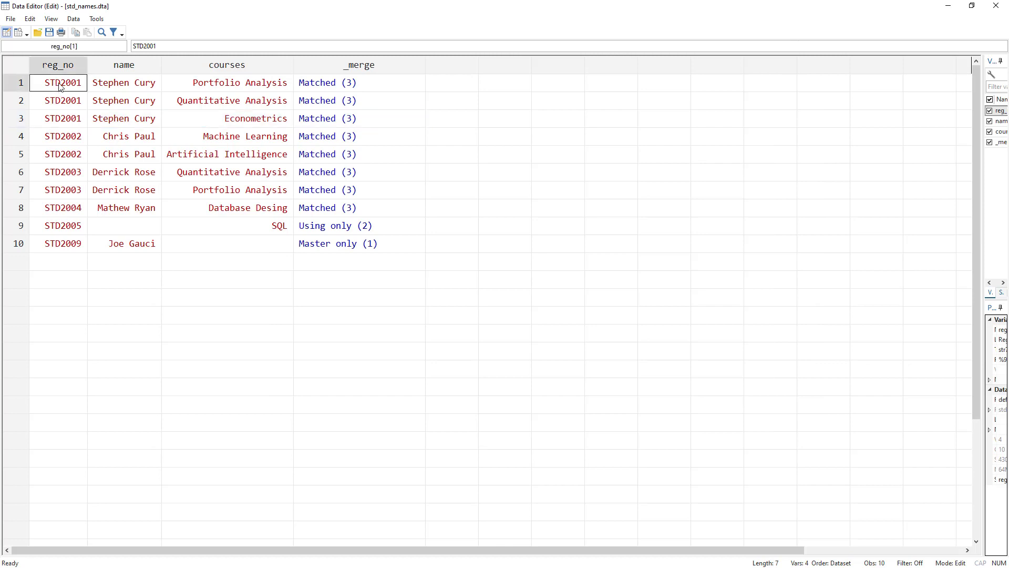
left_click_drag(59, 87, 119, 122)
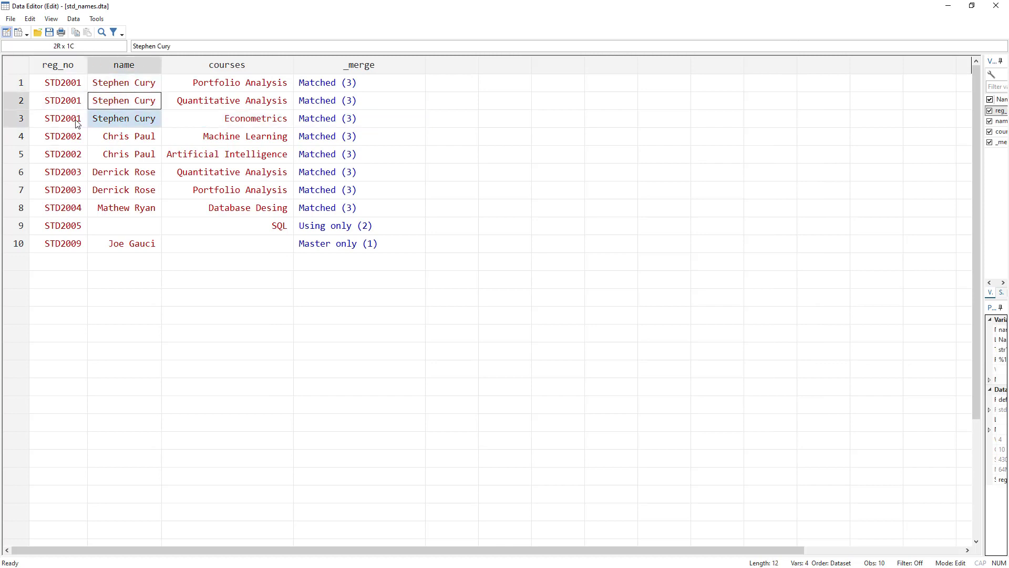
left_click_drag(217, 90, 237, 199)
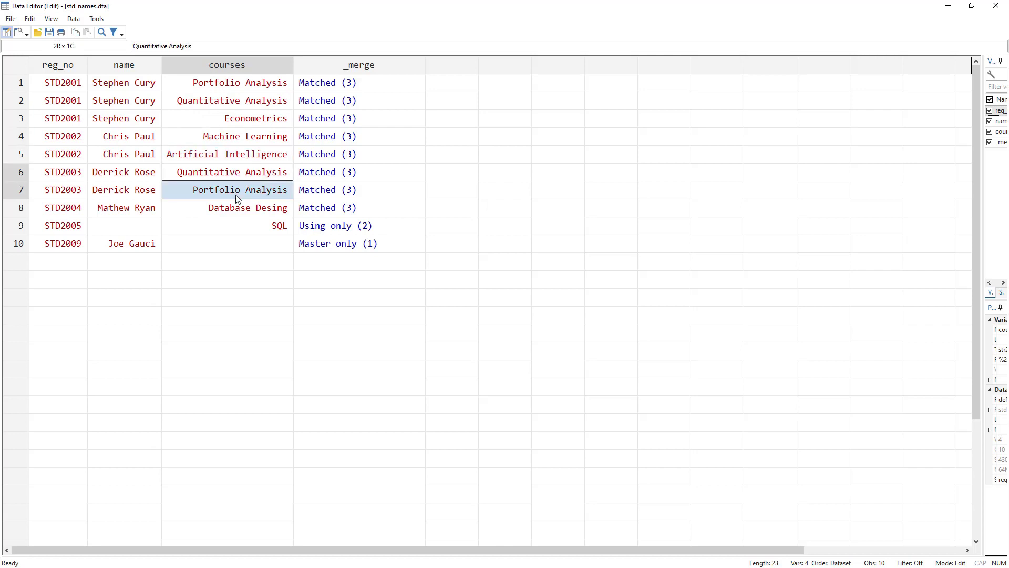
key("alt+F4")
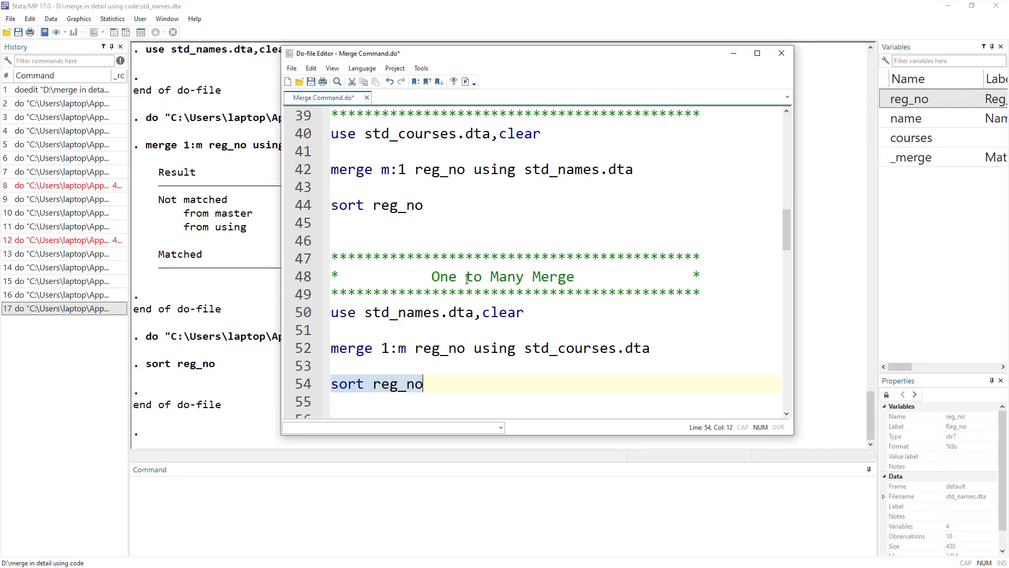
- Review the Many to Many Merge heading in the do-file against the earlier many-to-one and one-to-many sections
scroll(467, 279, "down", 3)
left_click_drag(591, 298, 447, 295)
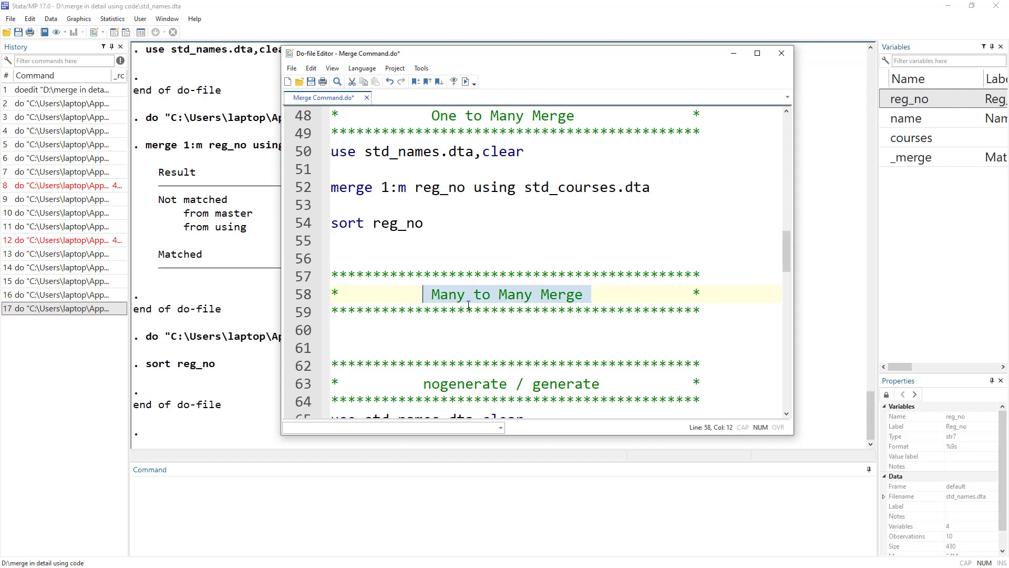
left_click(426, 303)
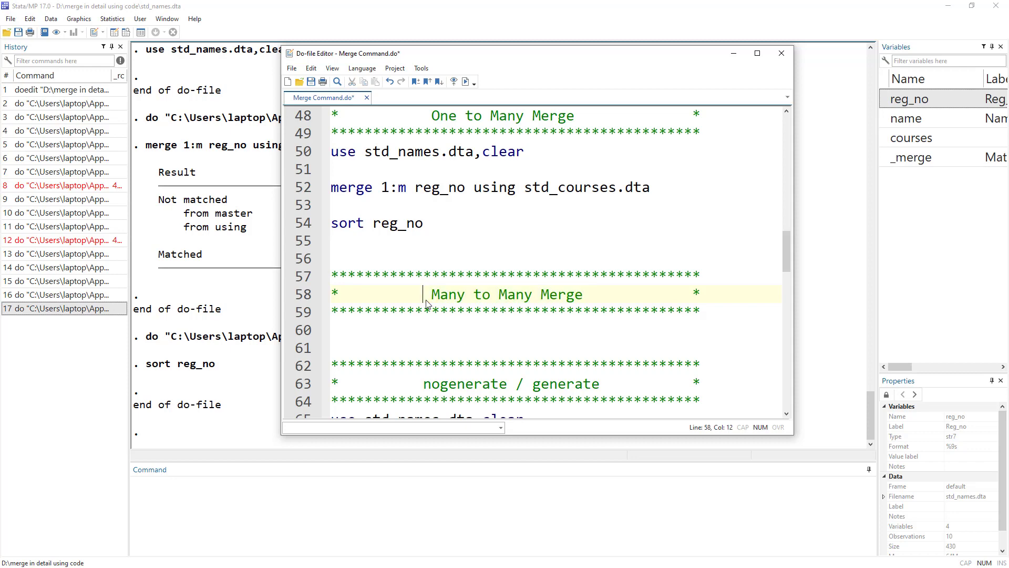
left_click_drag(432, 295, 586, 301)
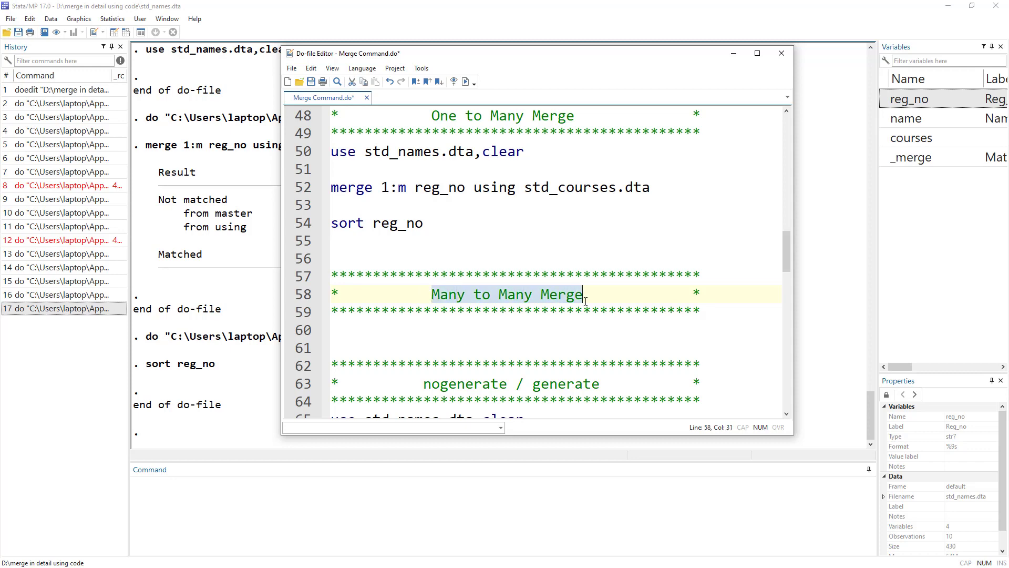
scroll(468, 279, "up", 3)
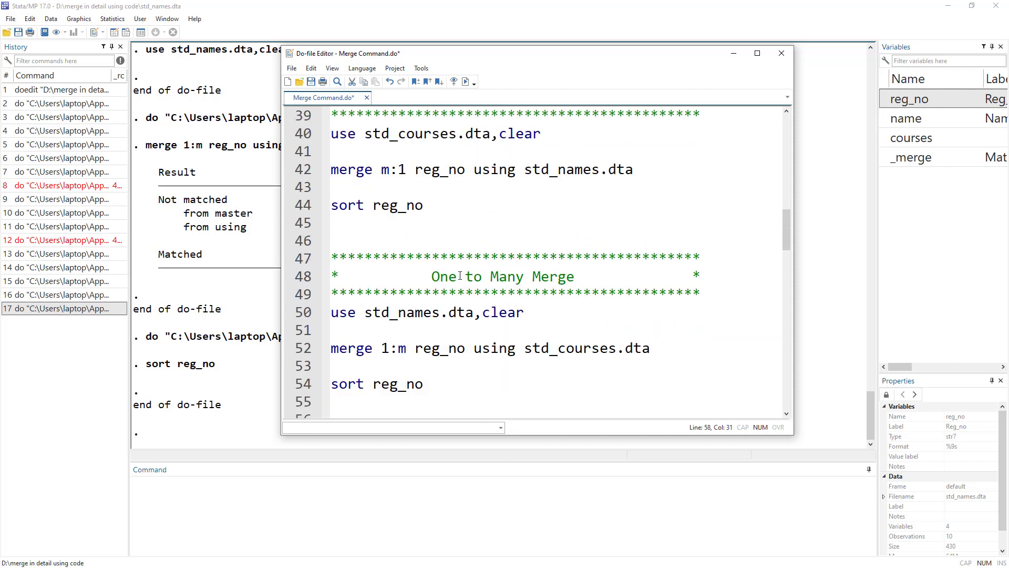
scroll(394, 326, "up", 6)
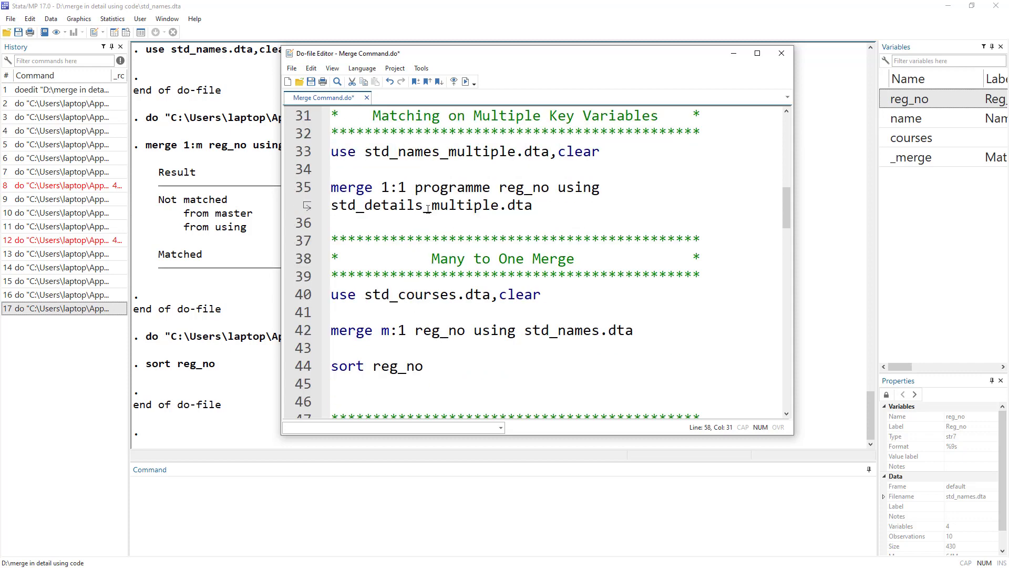
scroll(440, 270, "down", 5)
scroll(440, 269, "down", 4)
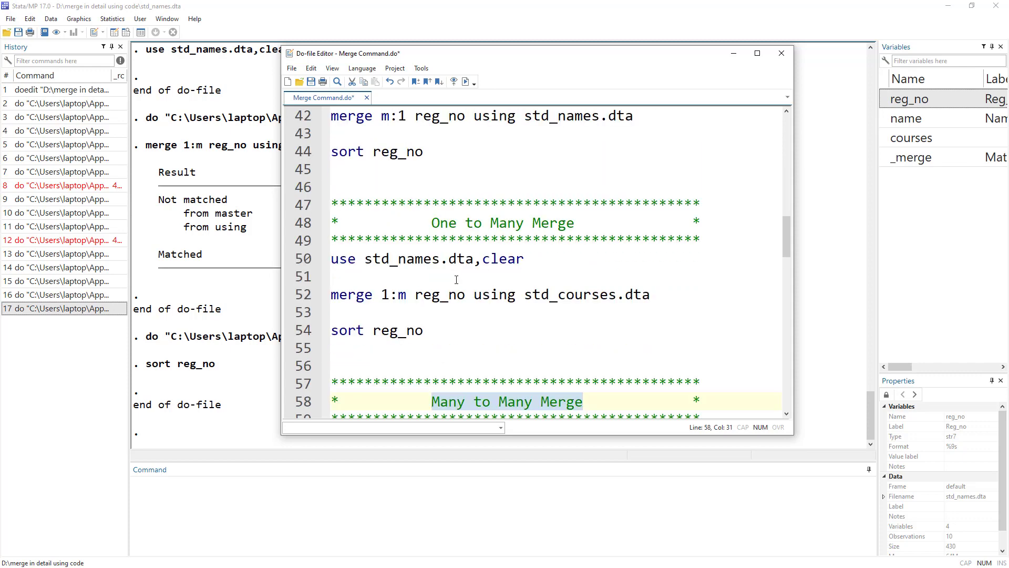
left_click(432, 294)
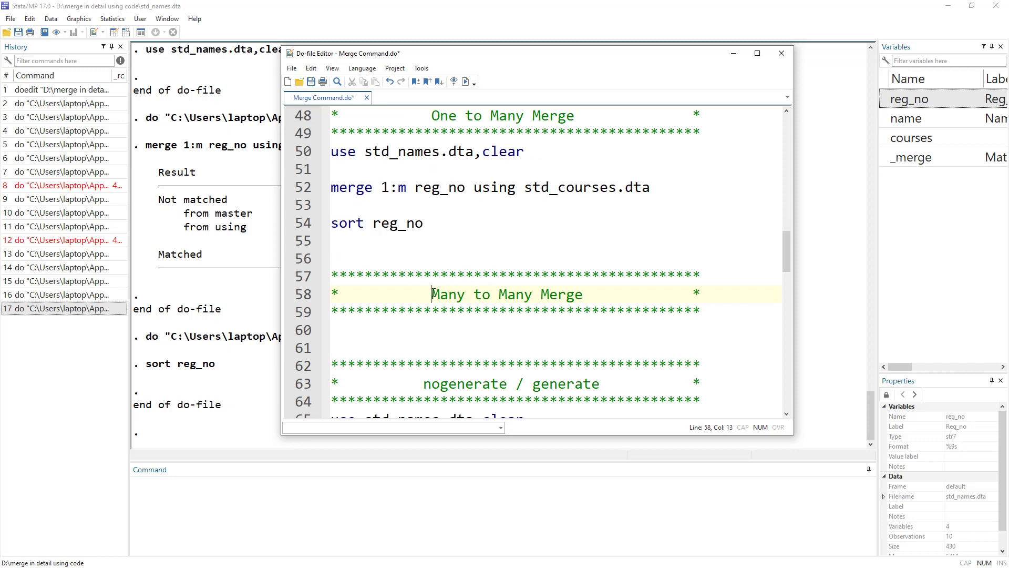
- In the nogenerate / generate section, reload std_names.dta and merge it 1:1 on reg_no with std_details.dta using the nogenerate option
scroll(491, 289, "down", 3)
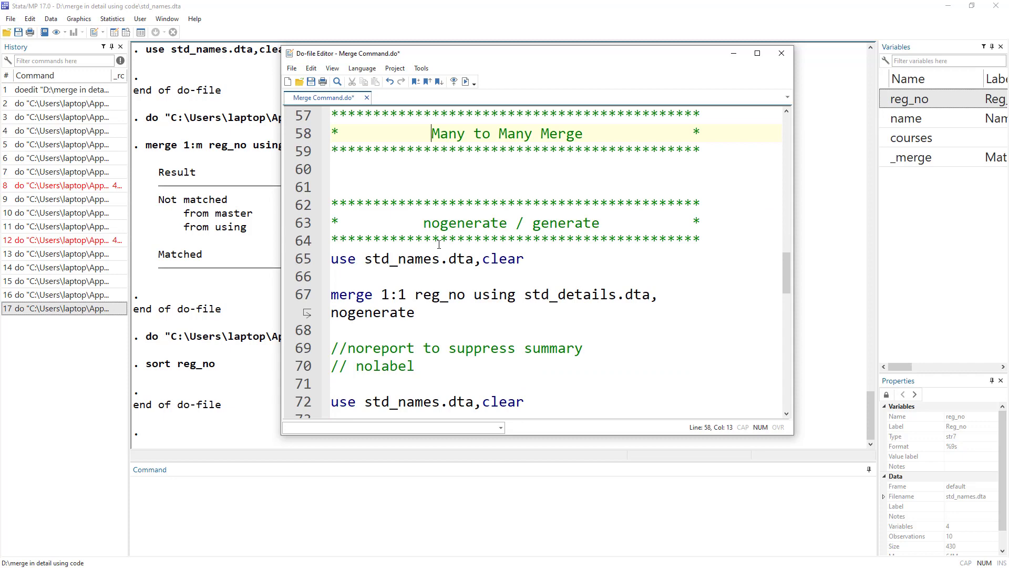
scroll(503, 206, "down", 1)
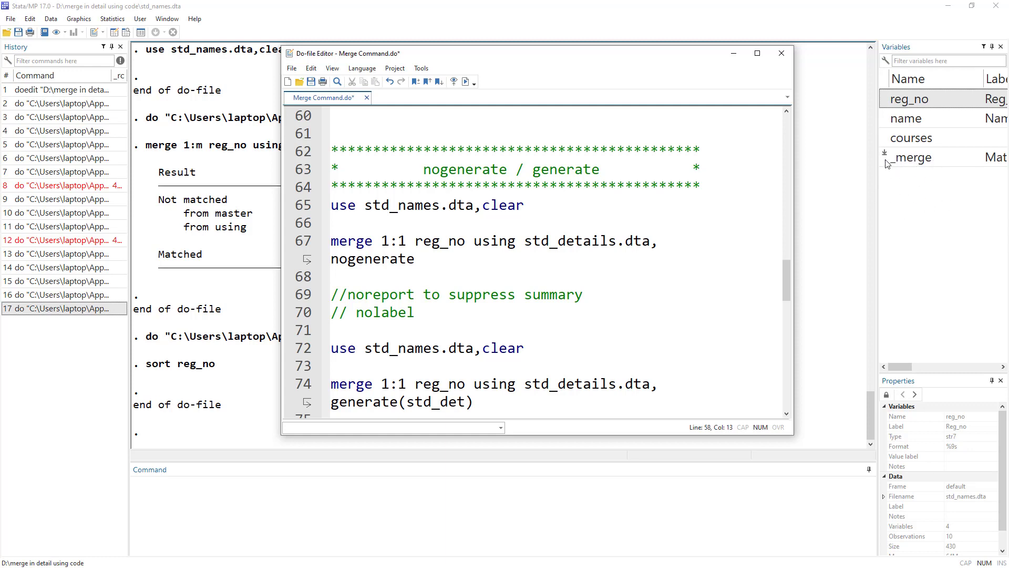
left_click(298, 209)
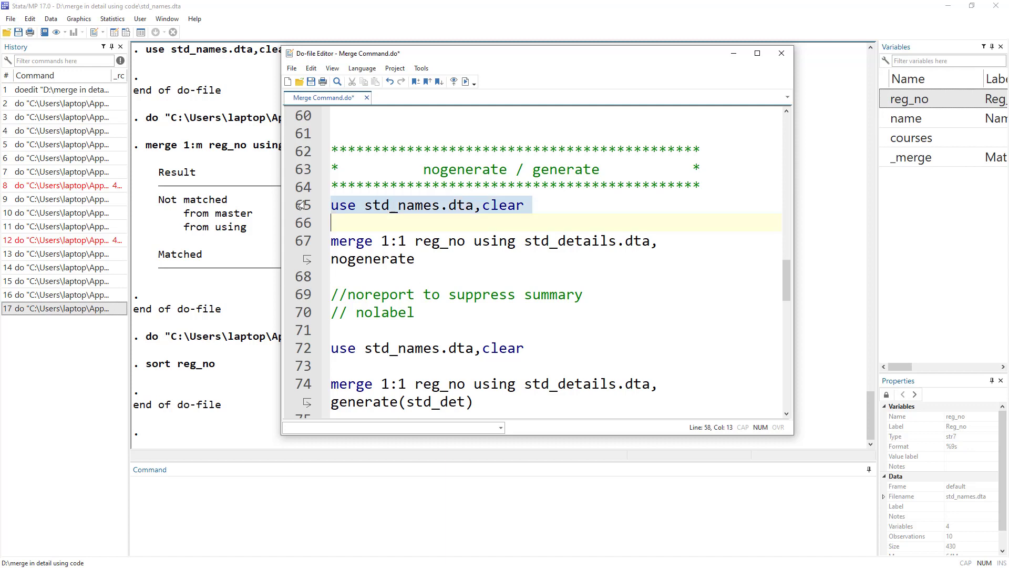
left_click(466, 82)
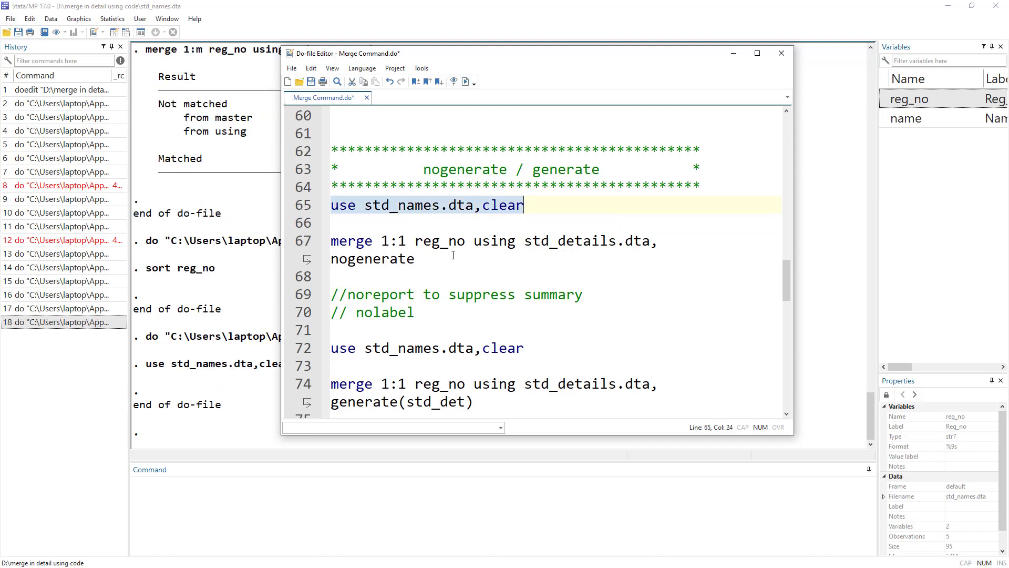
double_click(374, 259)
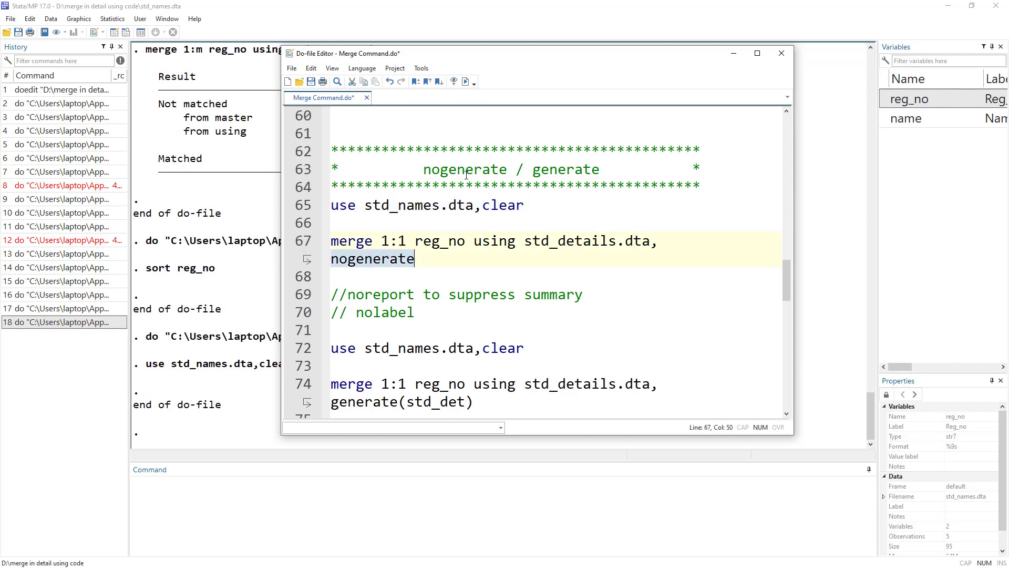
left_click(309, 249)
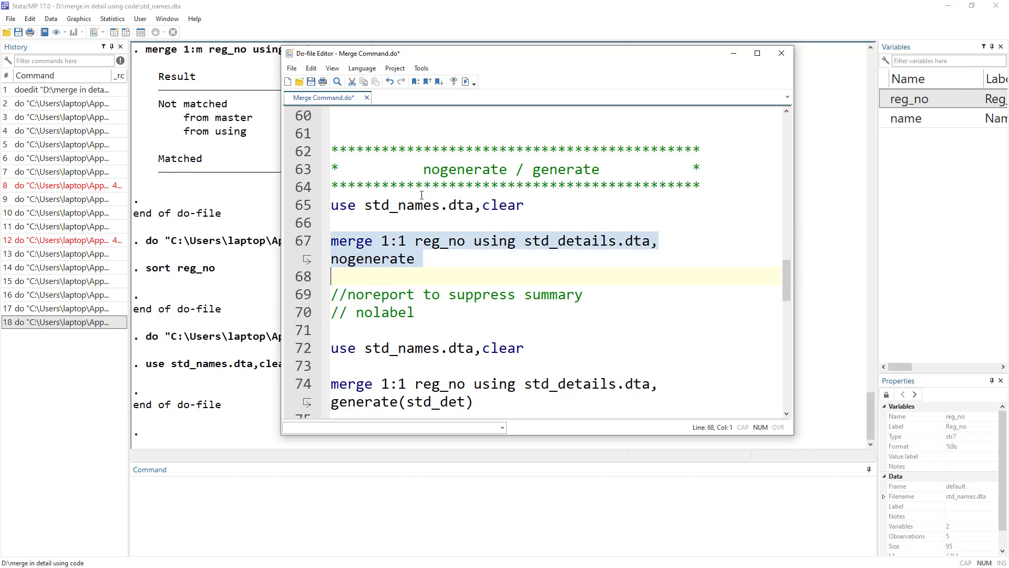
left_click(465, 82)
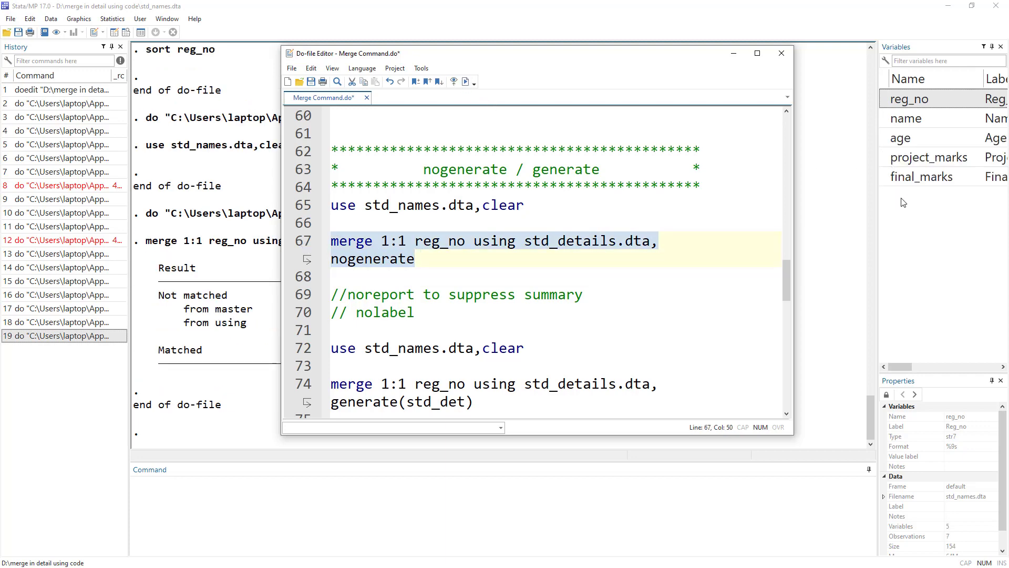
- Review the noreport and nolabel comments in the do-file and widen the Variables list to show the variable labels
left_click_drag(451, 59, 371, 44)
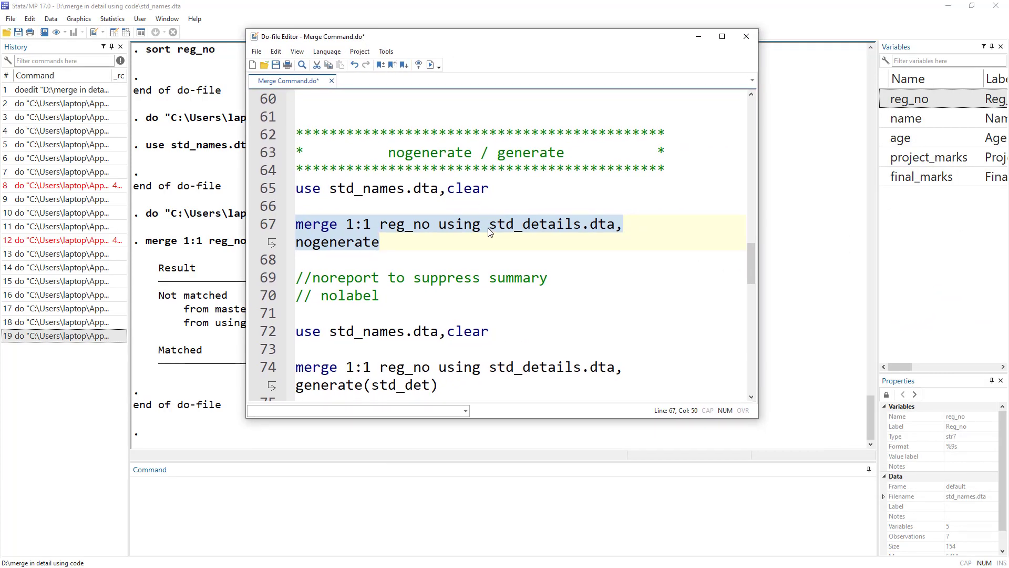
double_click(338, 279)
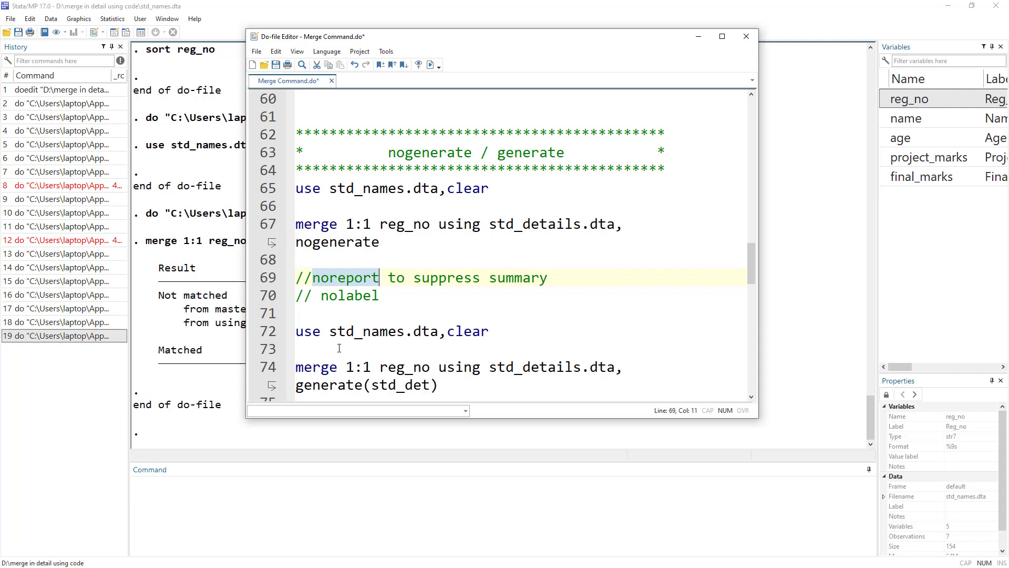
double_click(349, 296)
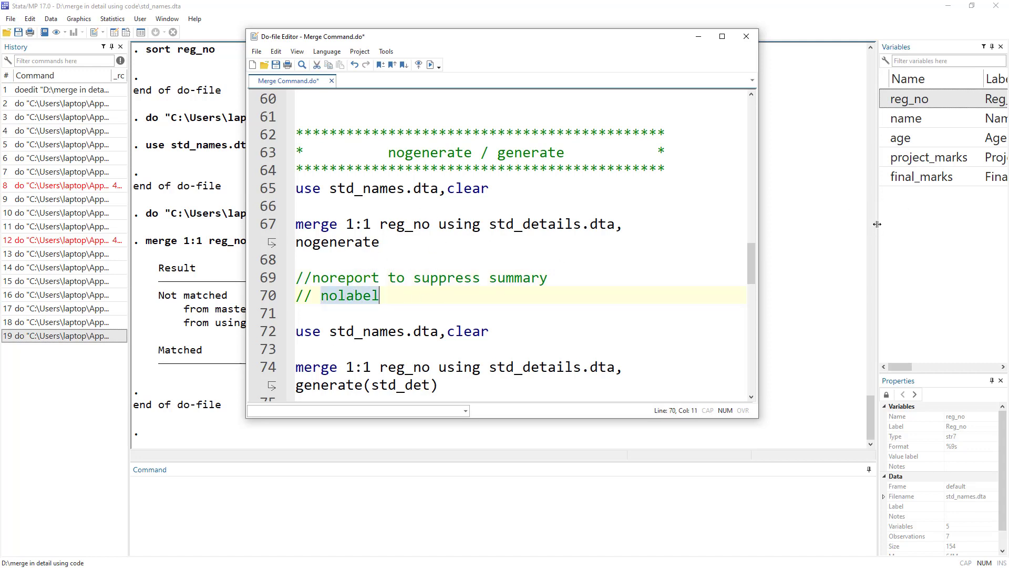
left_click_drag(877, 226, 836, 216)
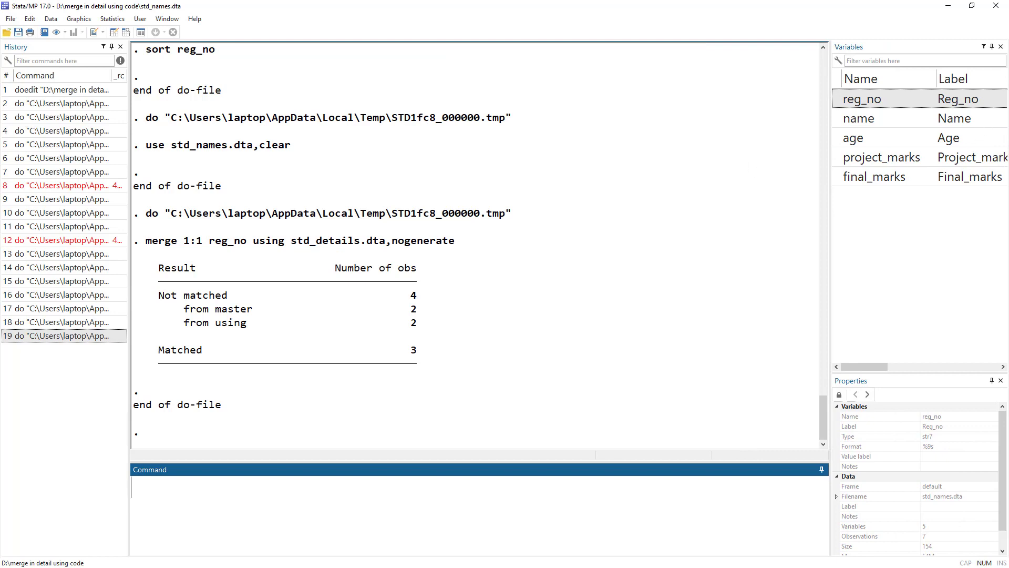
key("alt+Tab")
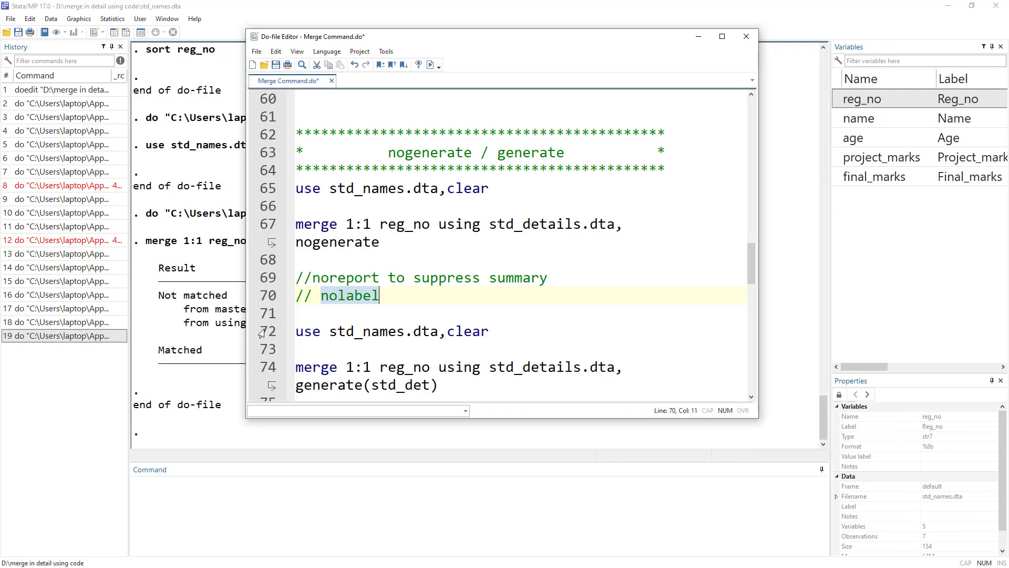
- Reload std_names.dta and merge it 1:1 on reg_no with std_details.dta, using the generate(std_det) option
left_click_drag(262, 331, 489, 331)
left_click(430, 64)
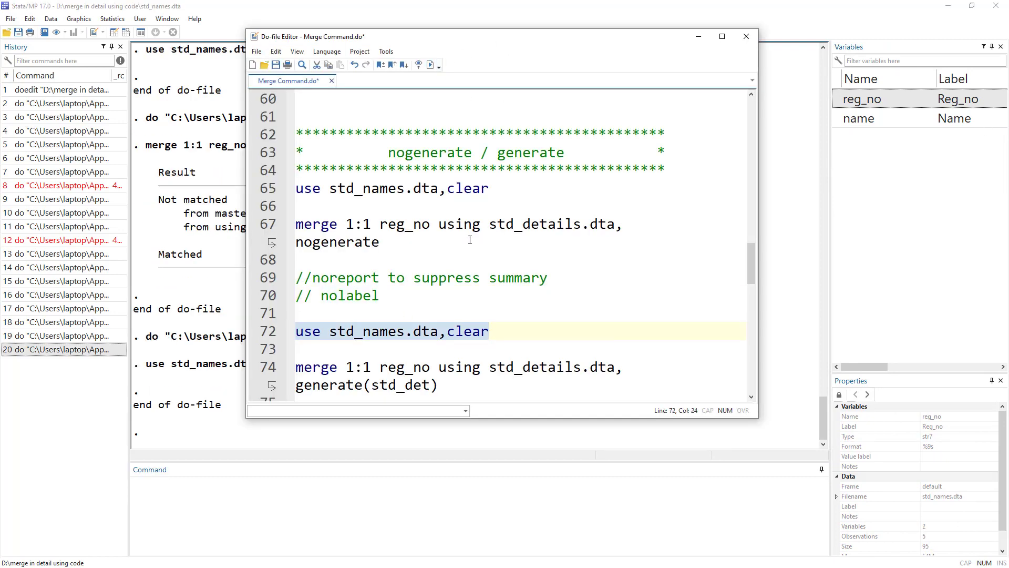
scroll(478, 242, "down", 2)
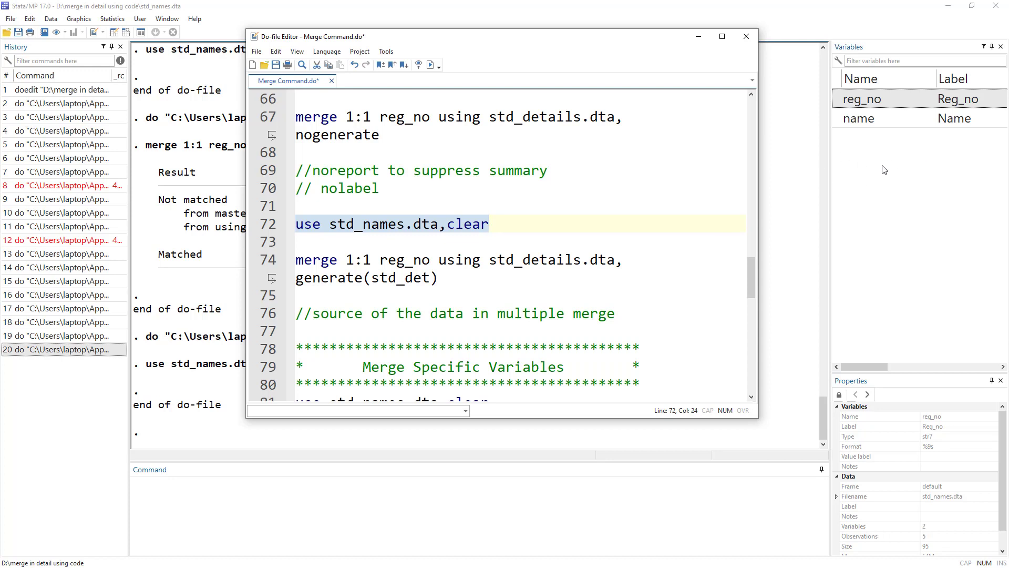
double_click(337, 277)
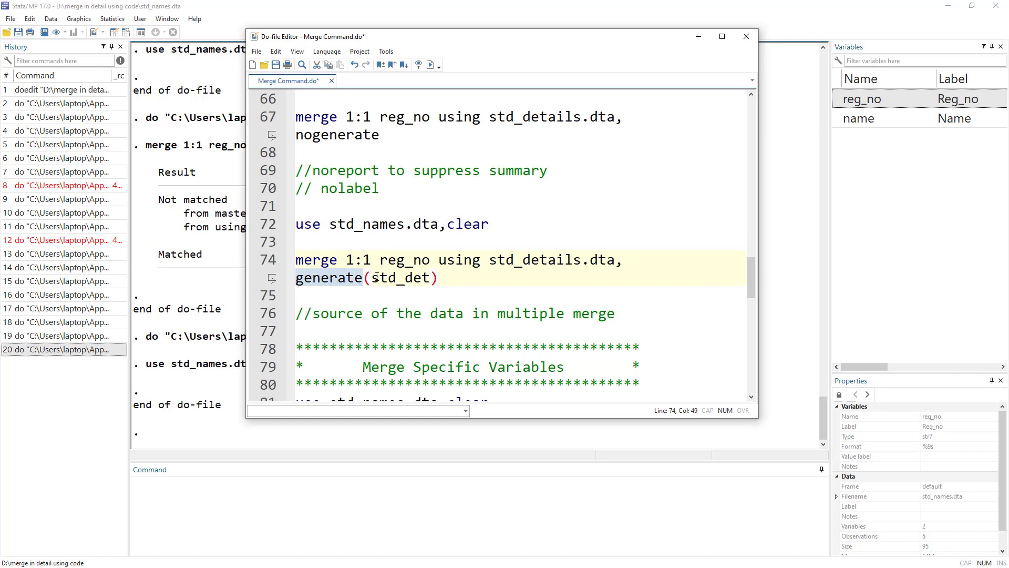
left_click_drag(373, 277, 433, 277)
left_click(271, 269)
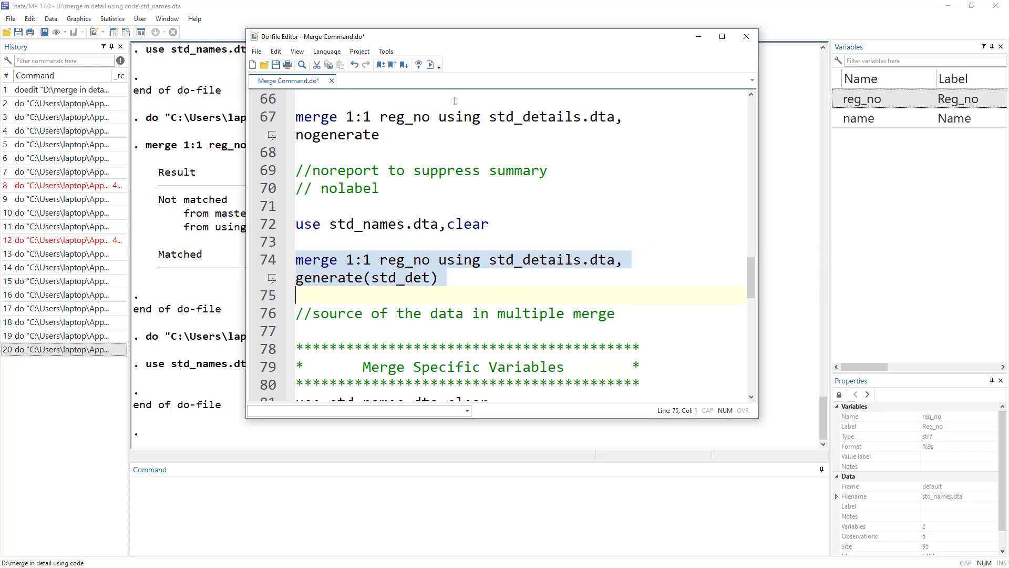
left_click(430, 64)
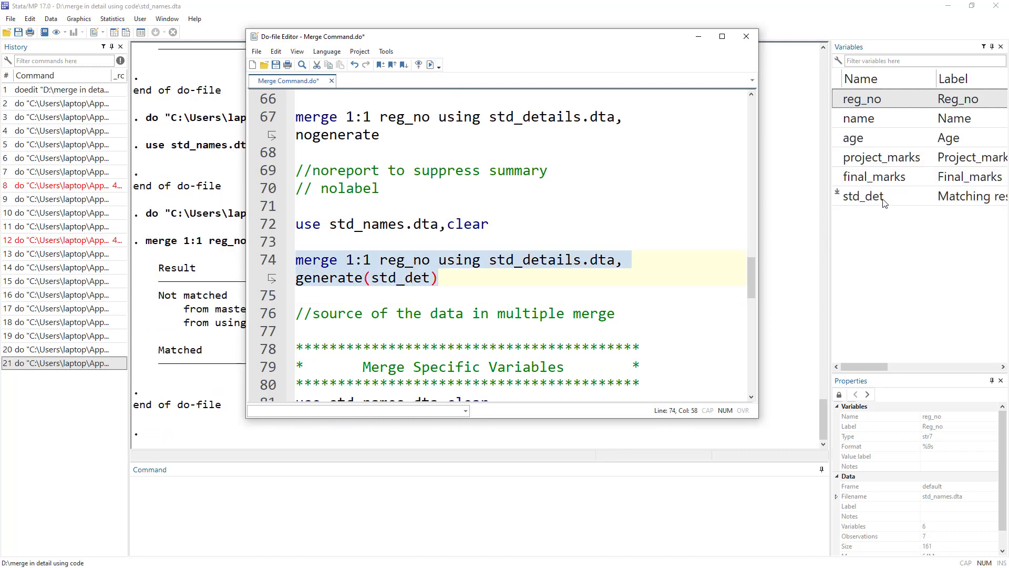
- Check the std_det variable in the merged data and compare it with the generate option in the do-file
left_click(114, 33)
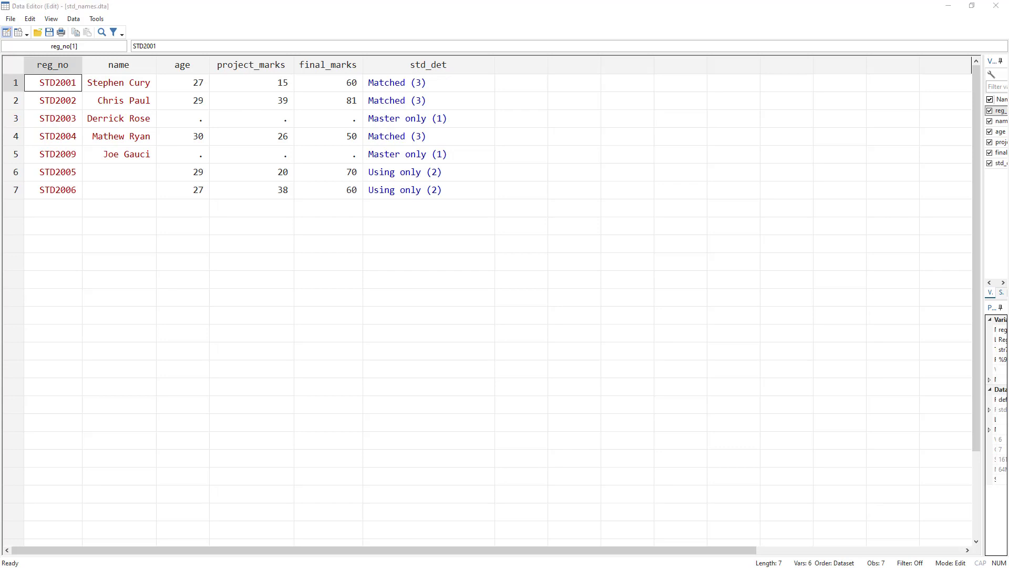
key("alt+Tab")
double_click(341, 281)
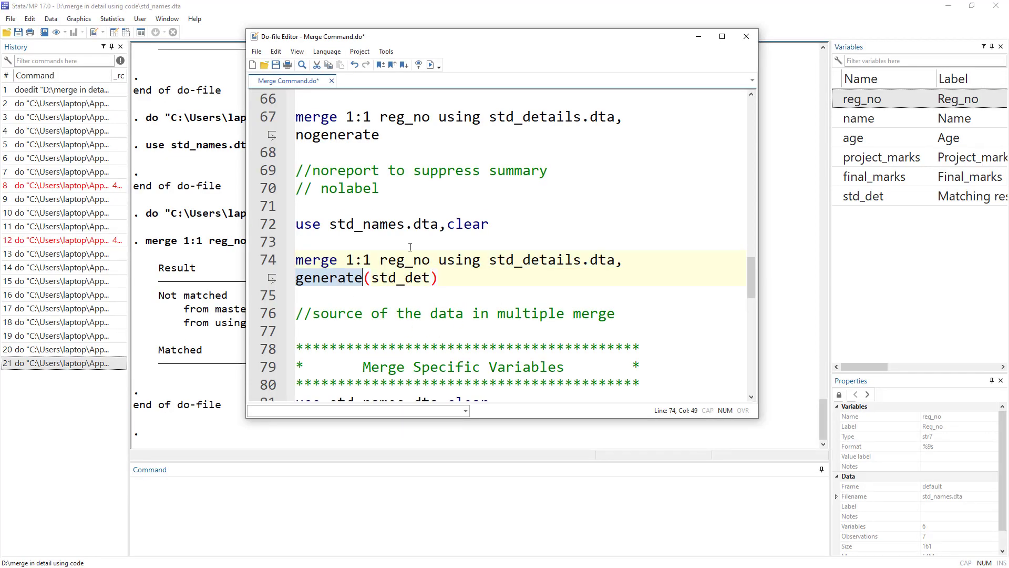
- In the Merge Specific Variables section, reload std_names.dta and review the keepusing(age) option of the merge line with std_details.dta
scroll(427, 253, "down", 2)
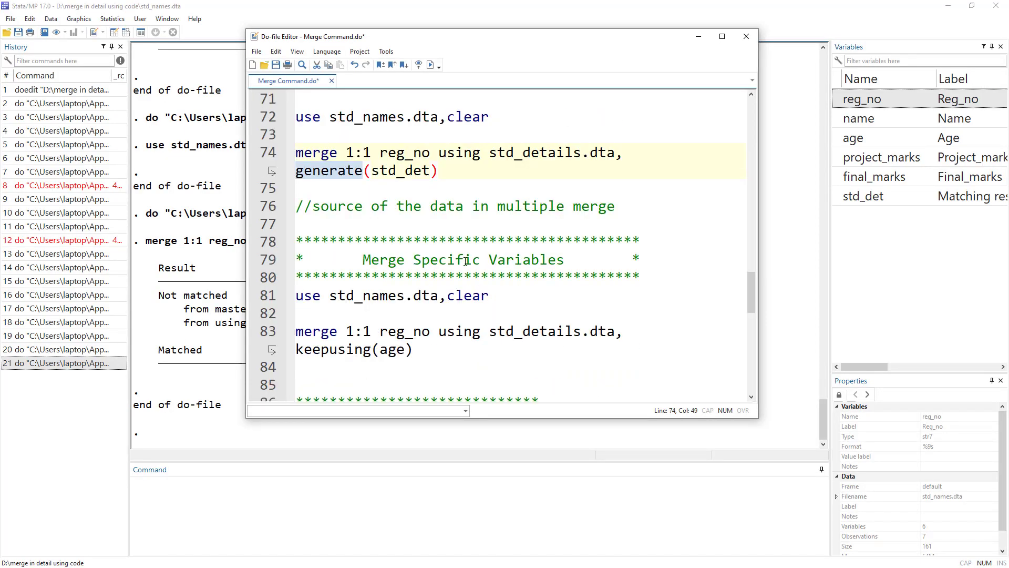
scroll(457, 267, "down", 1)
left_click_drag(363, 208, 575, 206)
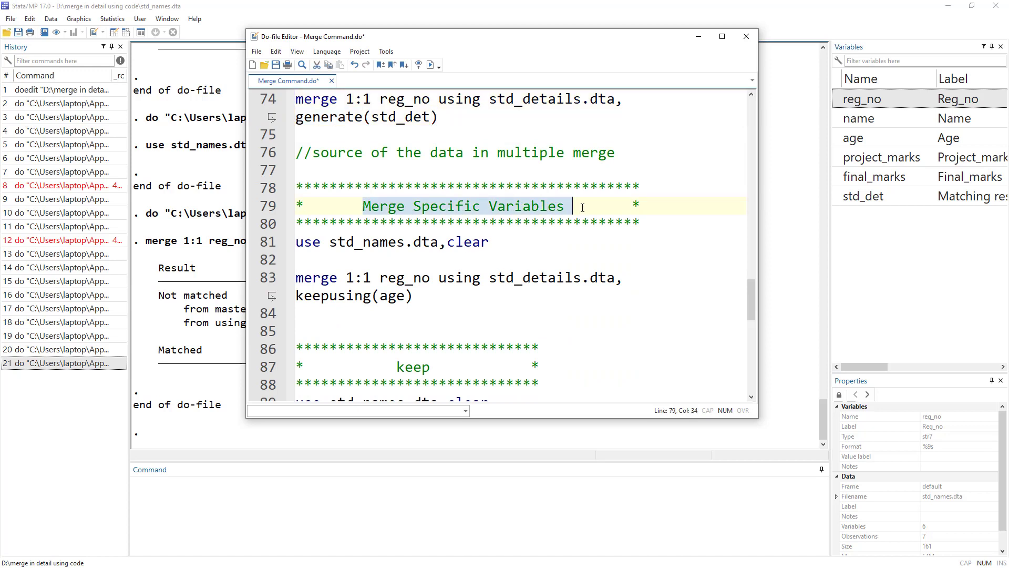
left_click(266, 244)
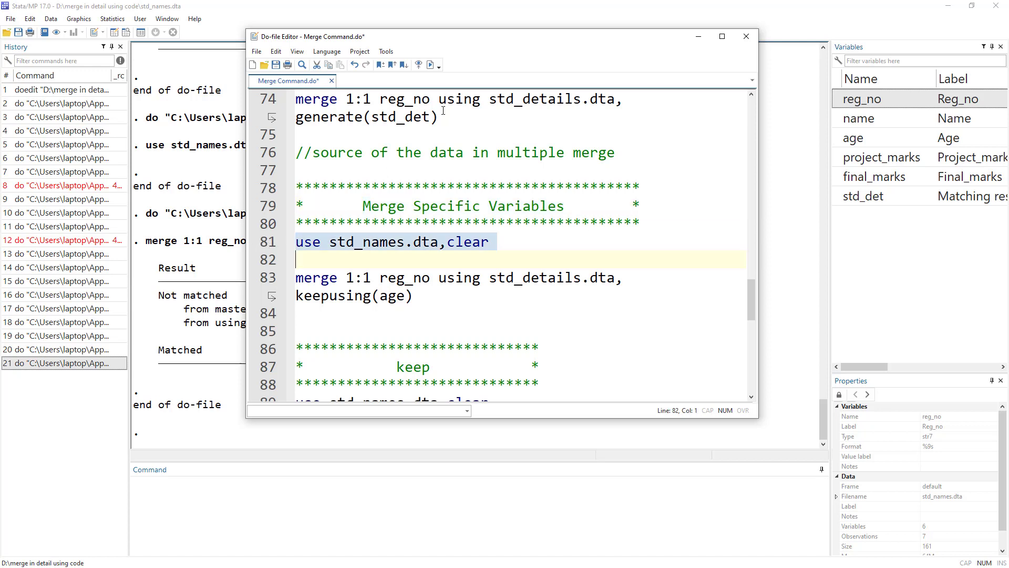
left_click(430, 64)
left_click_drag(491, 282, 576, 287)
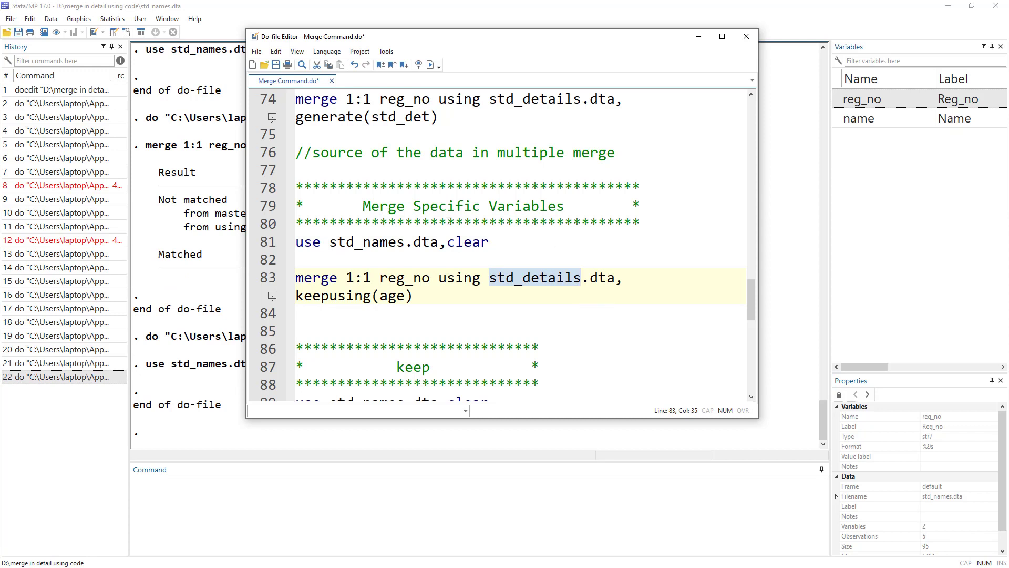
double_click(395, 301)
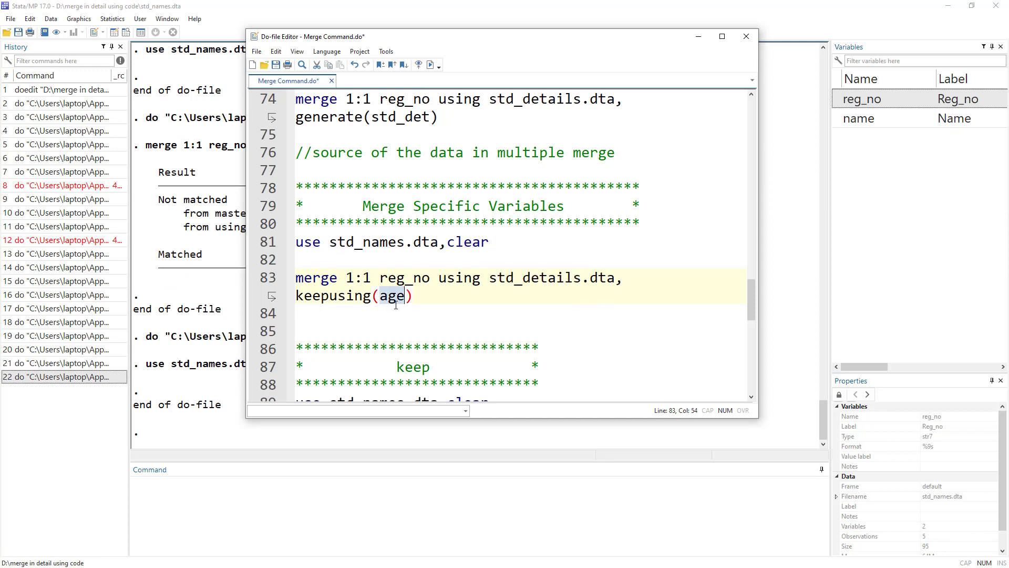
double_click(331, 295)
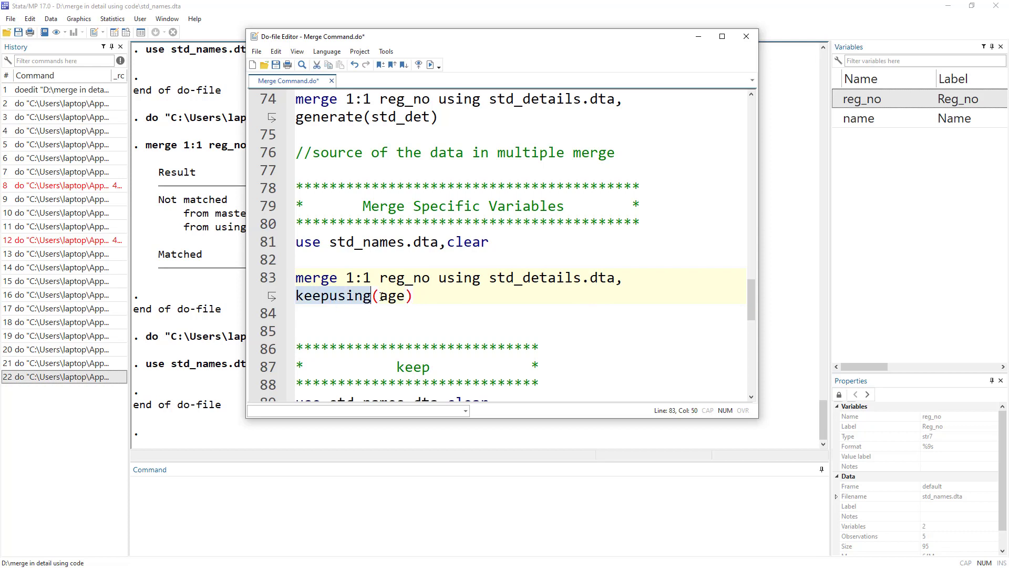
left_click_drag(380, 296, 405, 296)
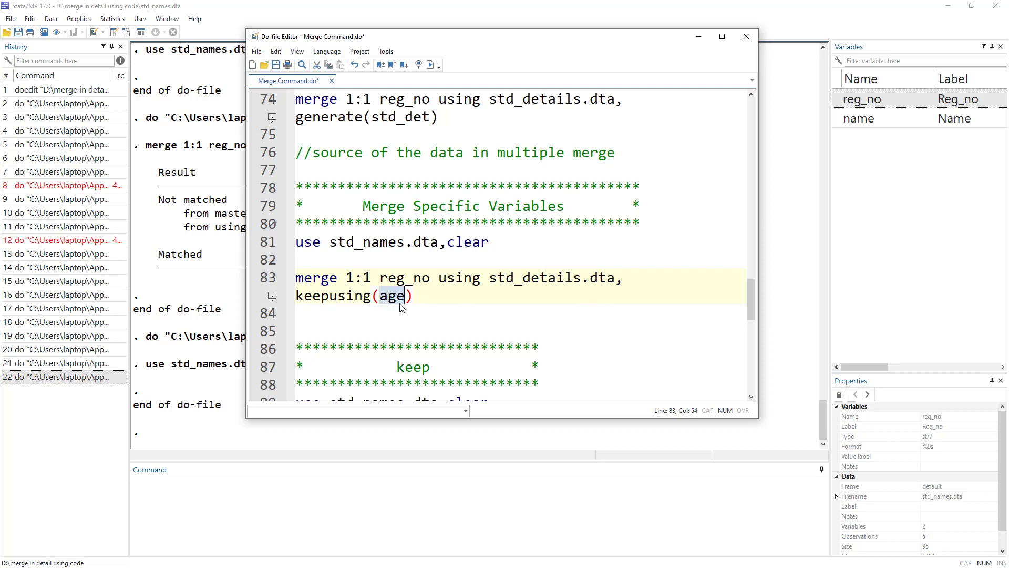
- Try adding project_marks after age in the keepusing option, and remove it again
left_click(407, 296)
type("r")
key("BackSpace")
type("project_marks")
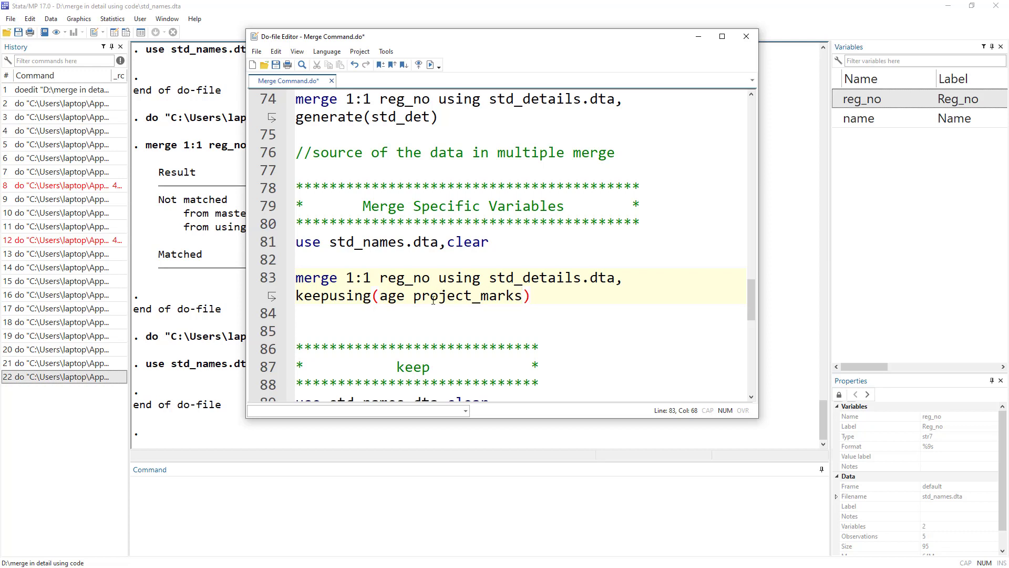
key("BackSpace")
key("BackSpace")
key("BackSpace")
key("BackSpace")
key("BackSpace")
key("BackSpace")
key("BackSpace")
key("BackSpace")
key("BackSpace")
key("BackSpace")
key("BackSpace")
key("BackSpace")
key("BackSpace")
key("BackSpace")
key("BackSpace")
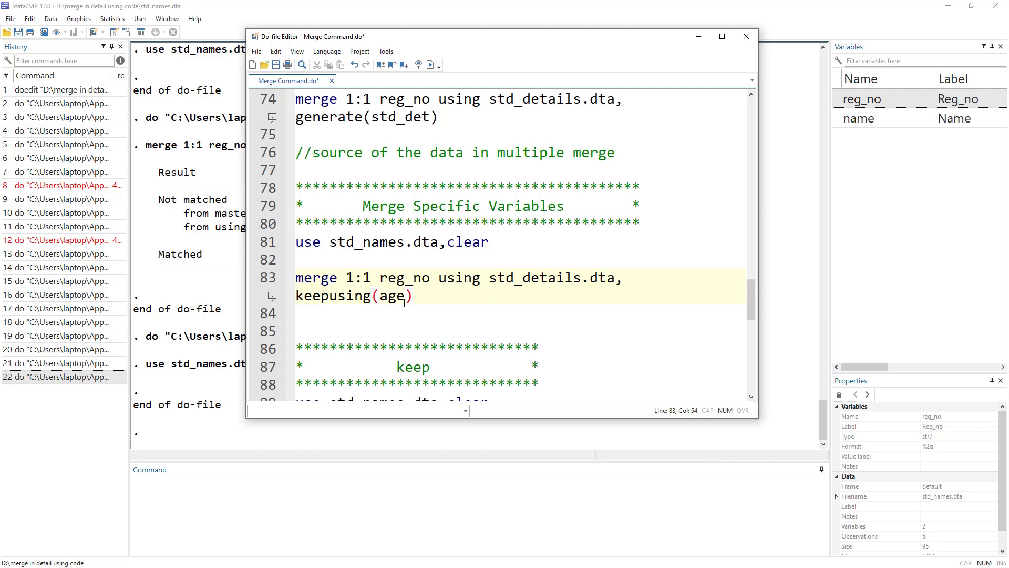
- Run the 1:1 merge on reg_no with std_details.dta, bringing in only age through the keepusing option
left_click(261, 287)
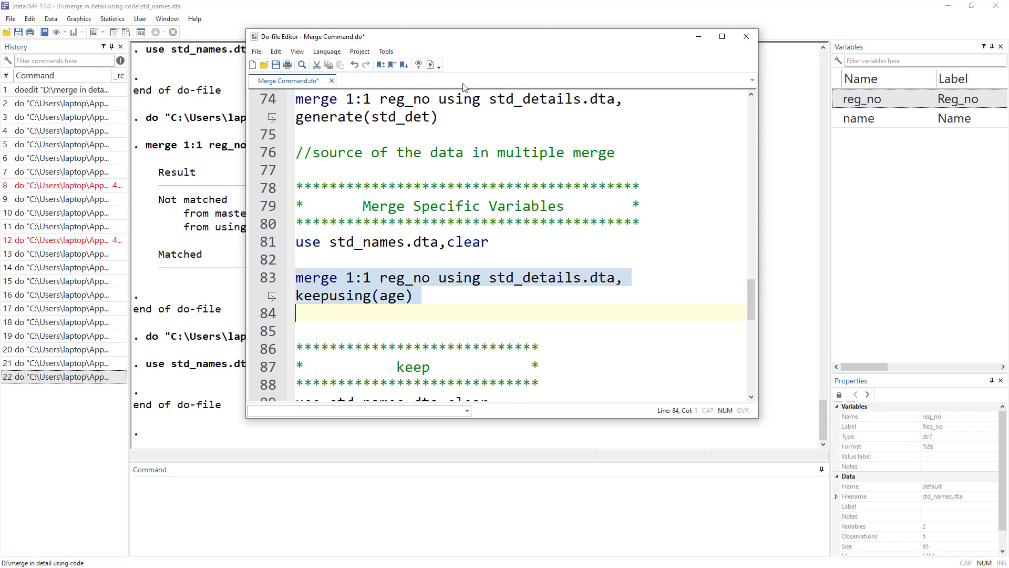
left_click(418, 64)
left_click(940, 130)
left_click(428, 65)
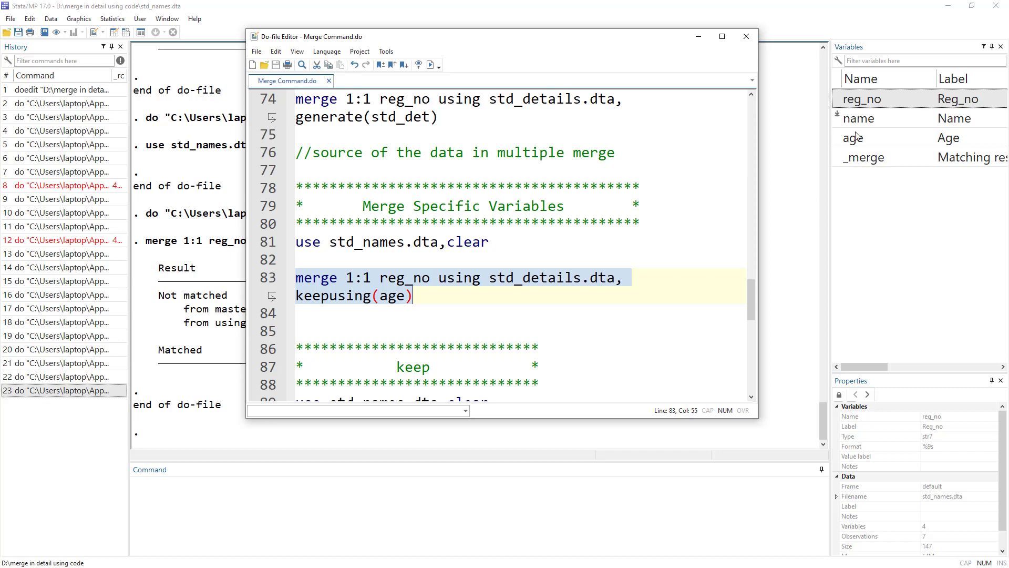
- In the keep section of the do-file, reload std_names.dta by running its use line
scroll(383, 219, "down", 3)
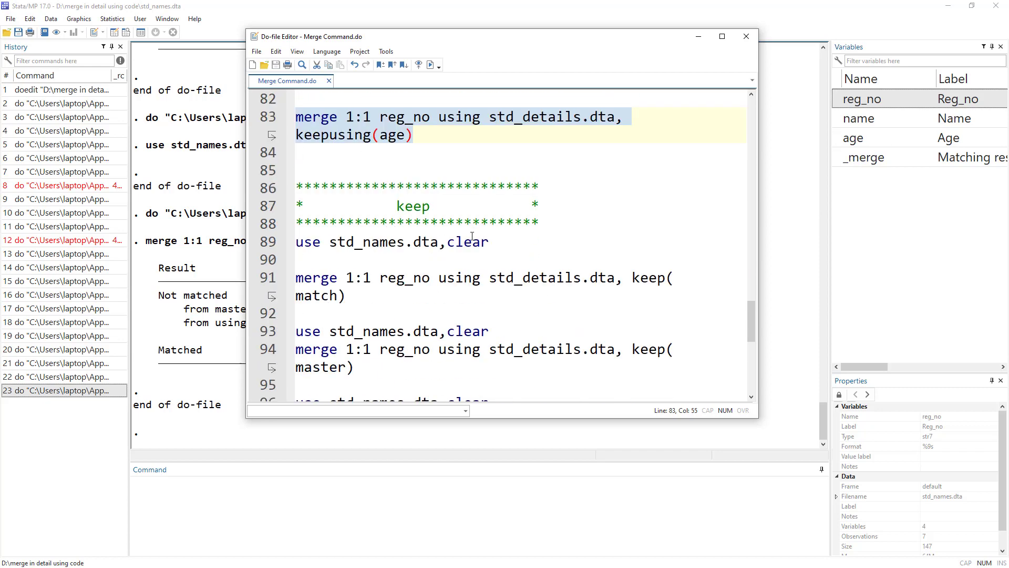
left_click_drag(395, 206, 433, 203)
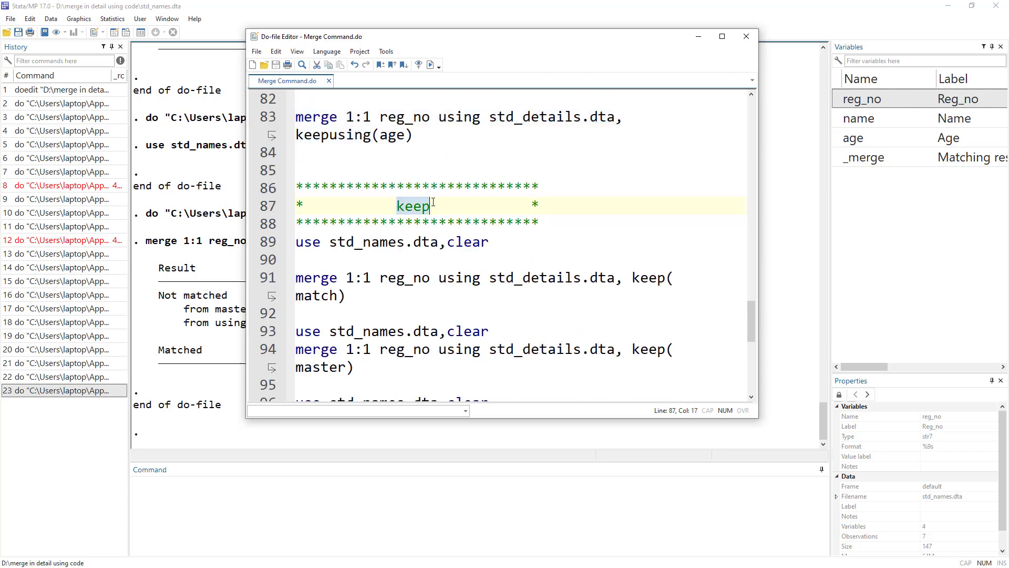
left_click_drag(269, 251, 490, 243)
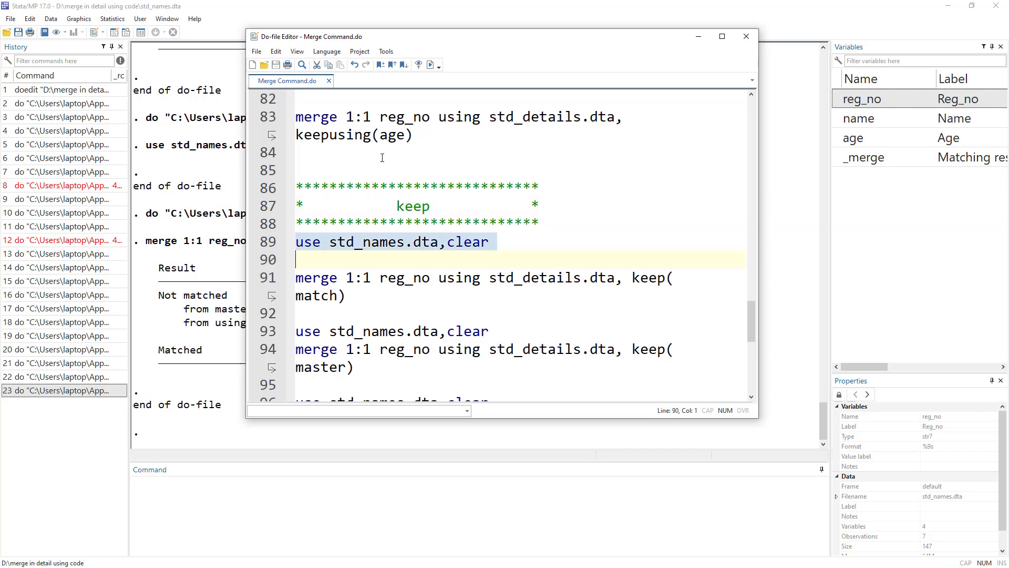
left_click(431, 64)
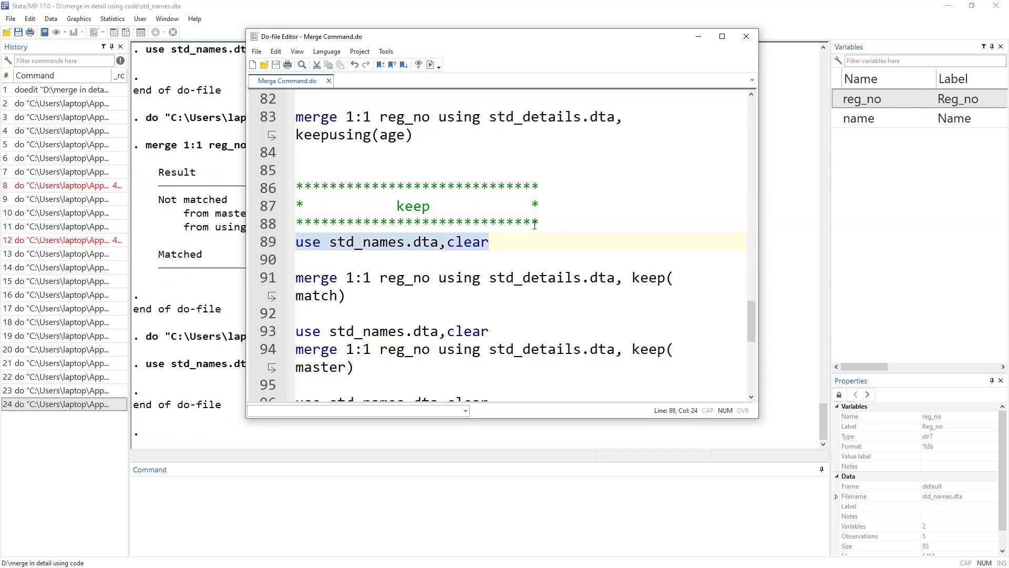
- Review the "keep if _merge==3" line in the One on One Merge section and return to the keep section
scroll(534, 224, "up", 15)
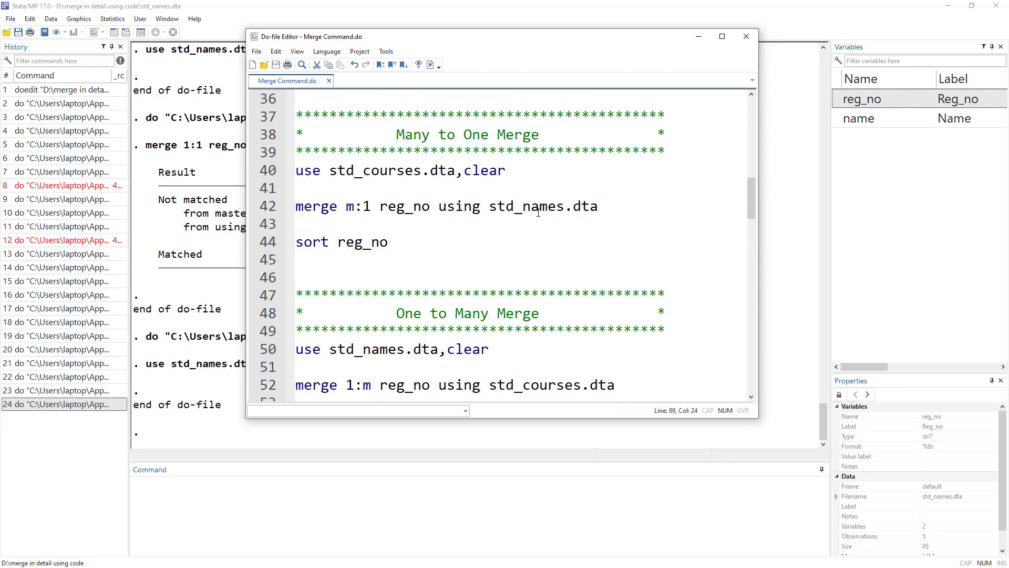
scroll(539, 212, "up", 10)
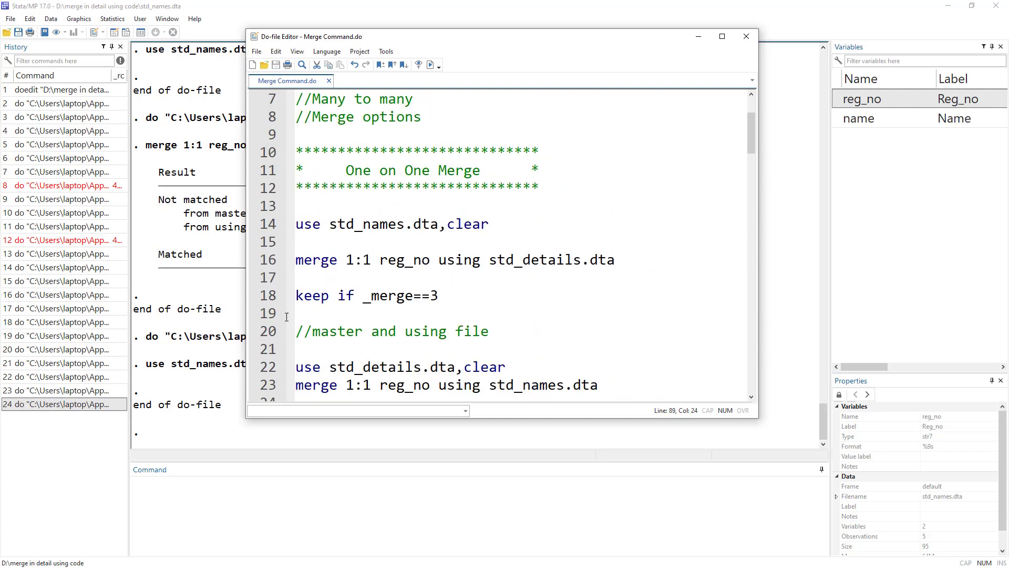
left_click_drag(295, 299, 455, 302)
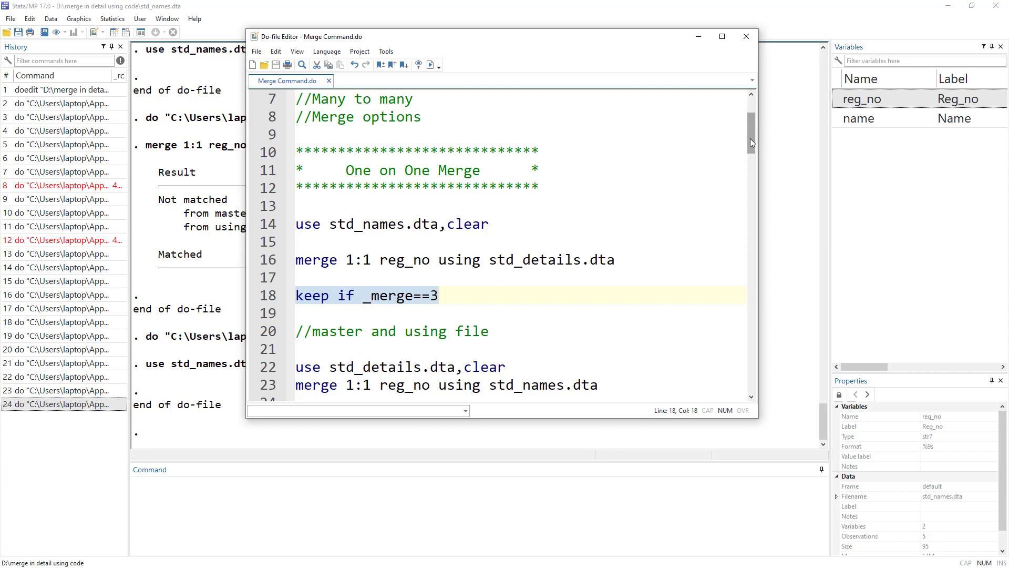
left_click(447, 297)
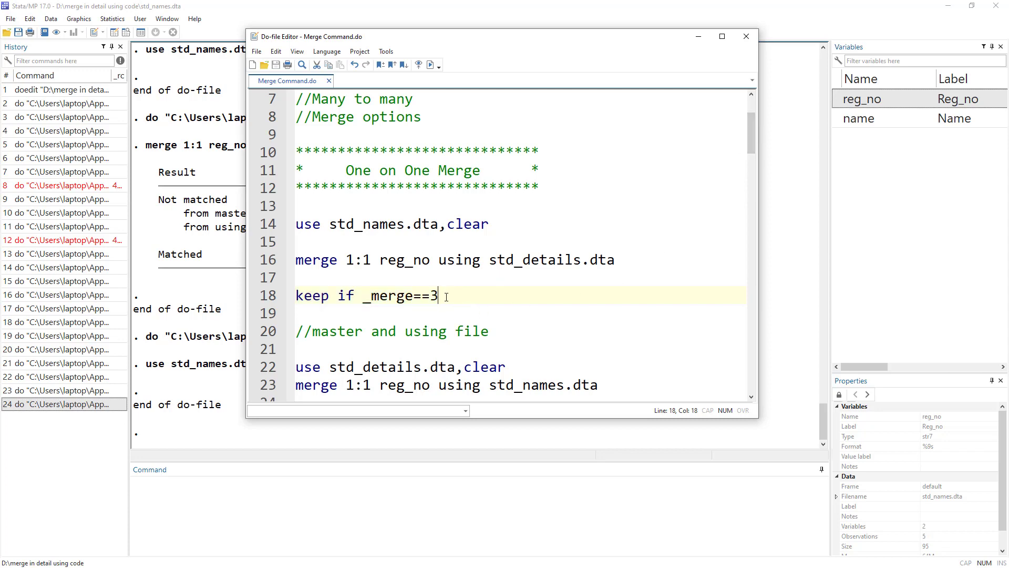
left_click_drag(446, 298, 294, 299)
left_click_drag(751, 131, 746, 322)
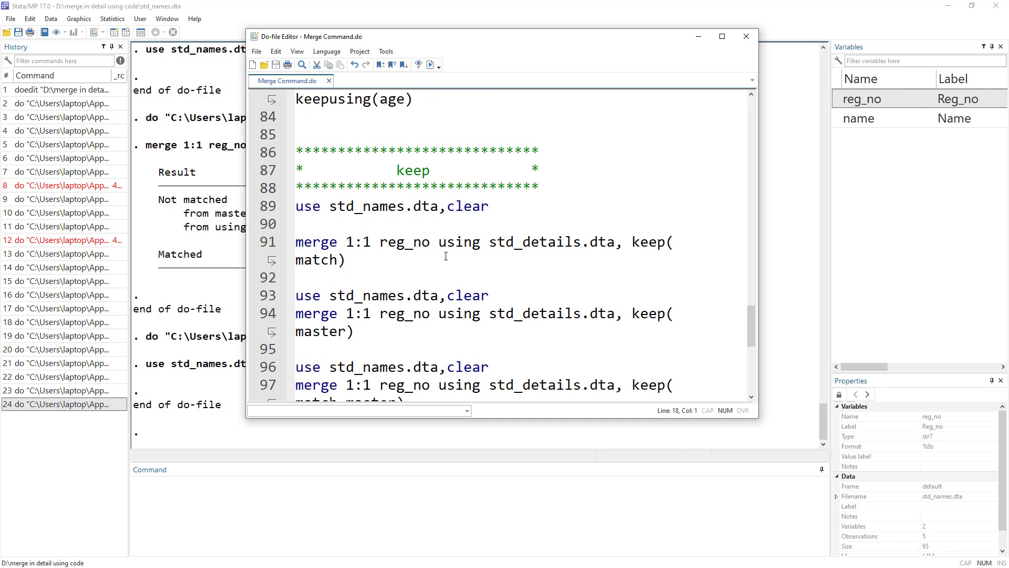
- Run the 1:1 merge on reg_no with std_details.dta using the keep(match) option, and move the do-file aside to expose the results
double_click(644, 243)
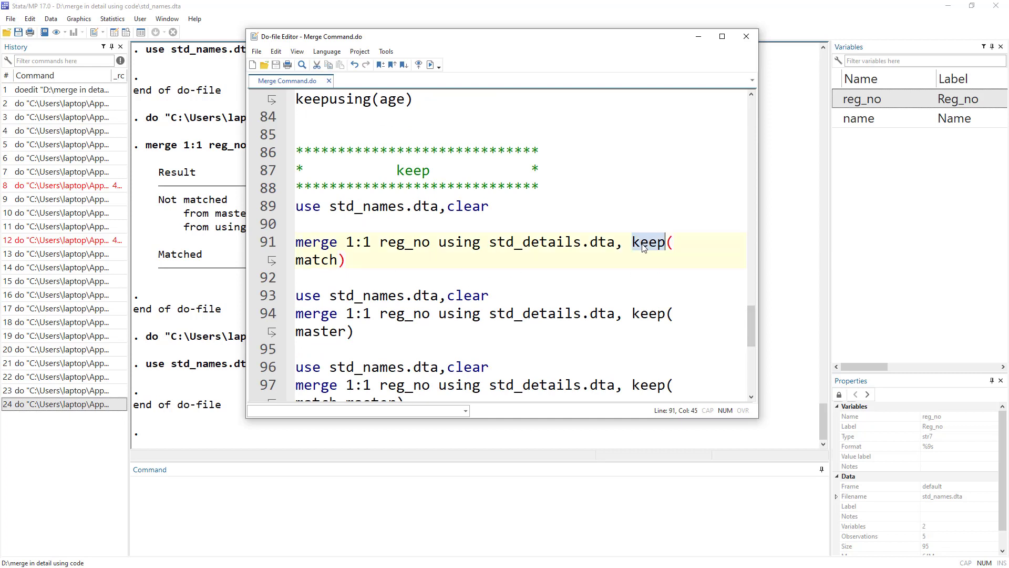
left_click(671, 247)
double_click(322, 260)
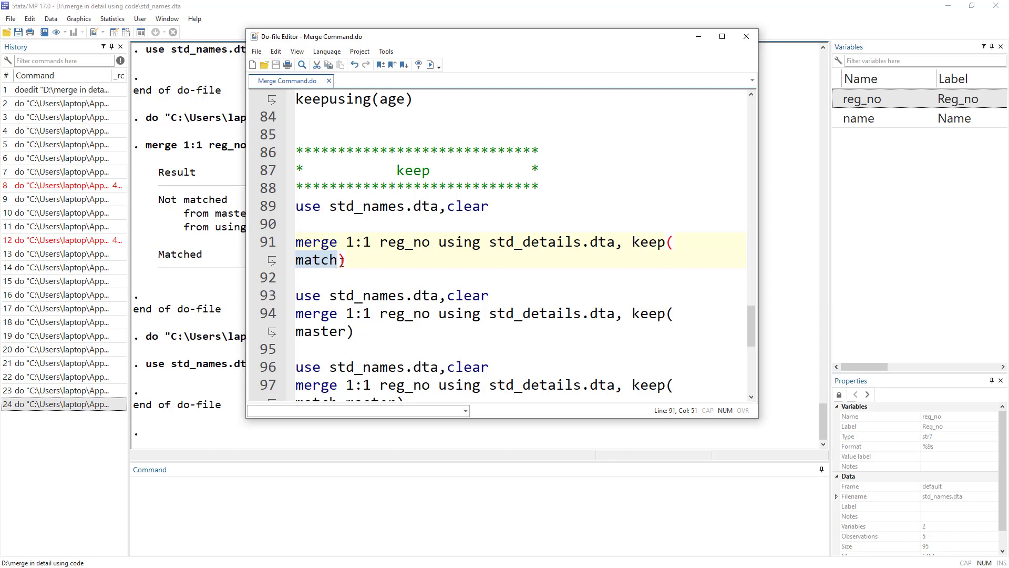
left_click(266, 248)
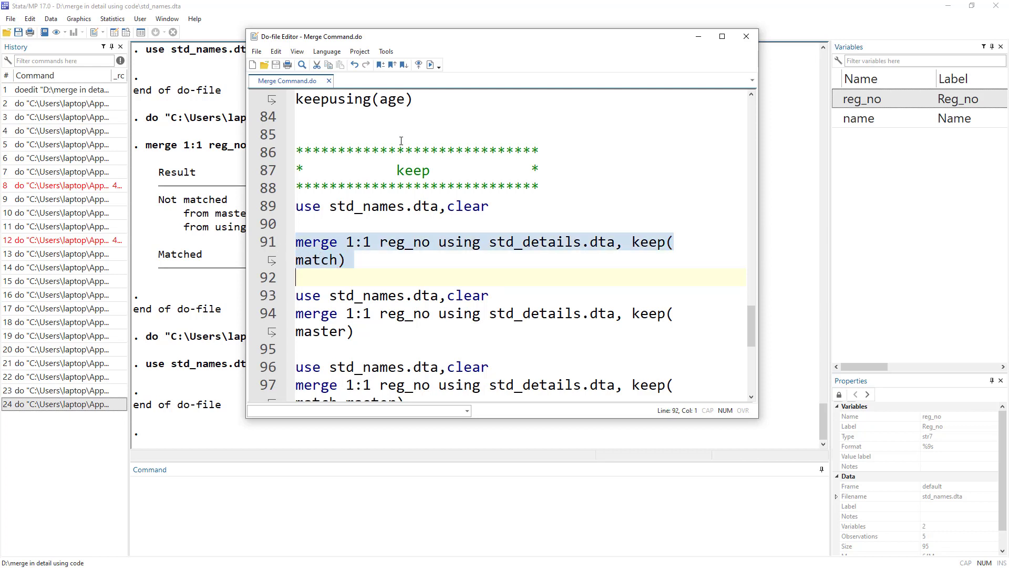
left_click(430, 66)
left_click_drag(428, 38, 667, 38)
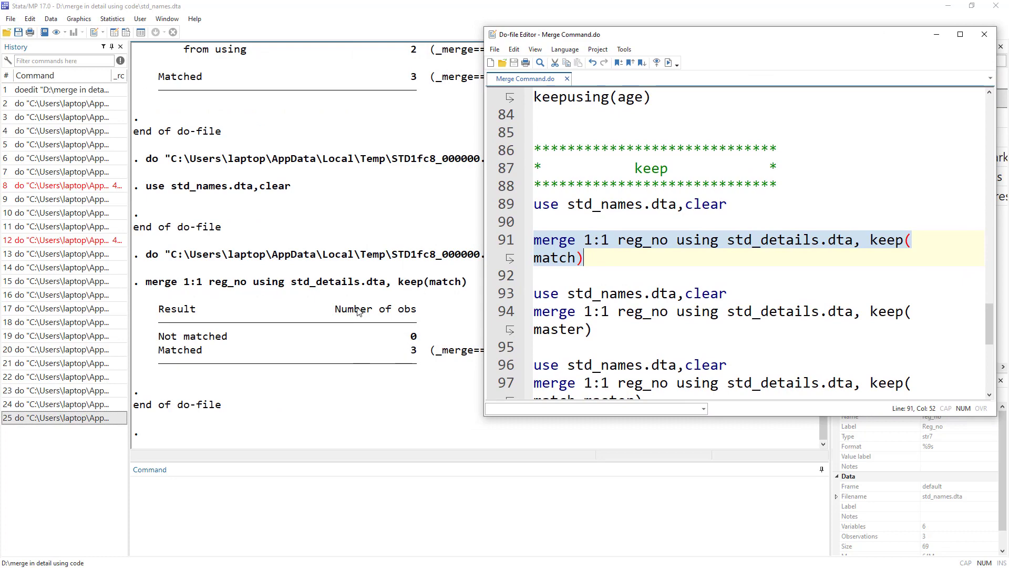
- Examine the keep(match) merged dataset in the Data Editor and return to the keep option on line 91
left_click(116, 33)
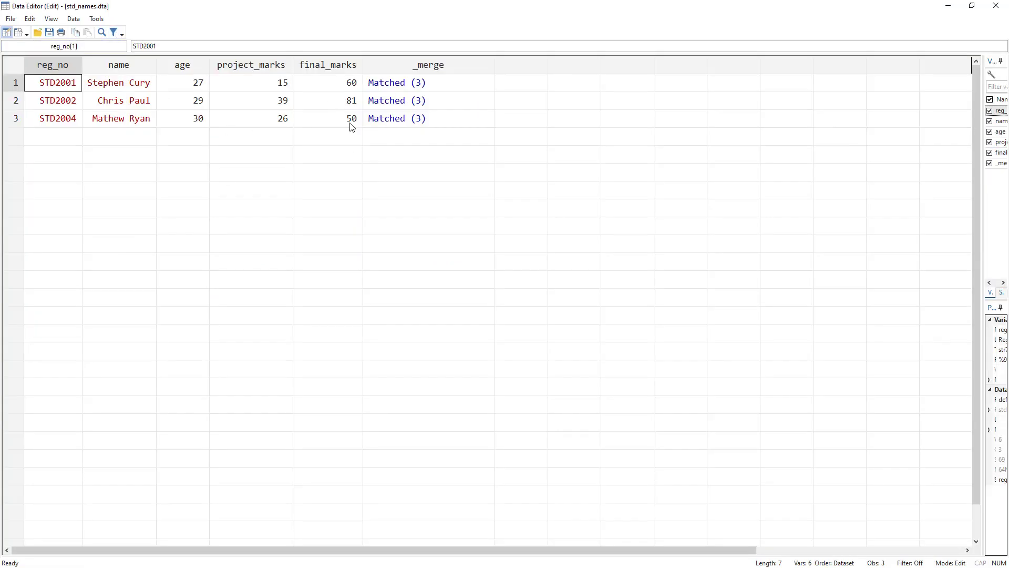
key("alt+Tab")
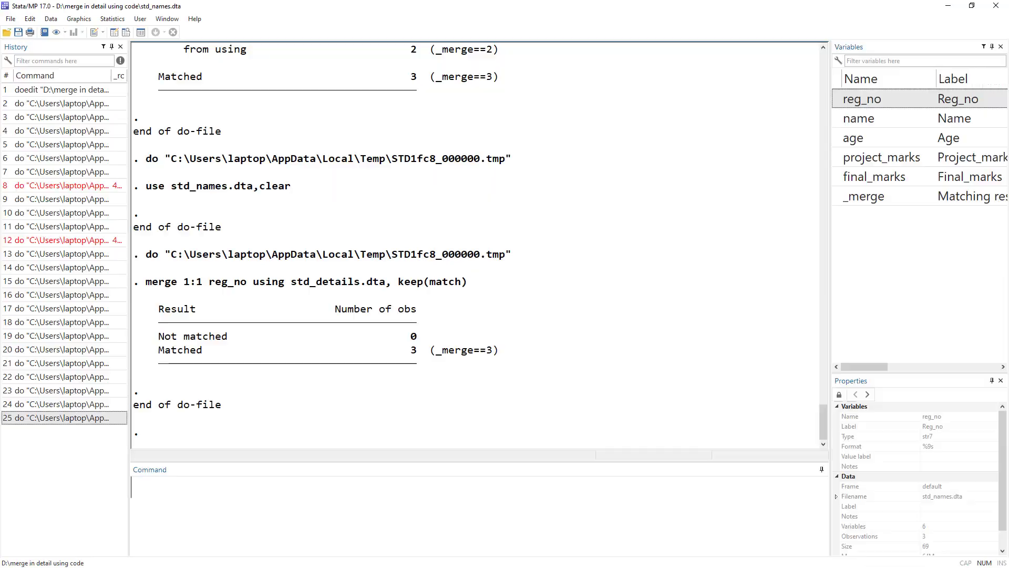
key("alt+Tab")
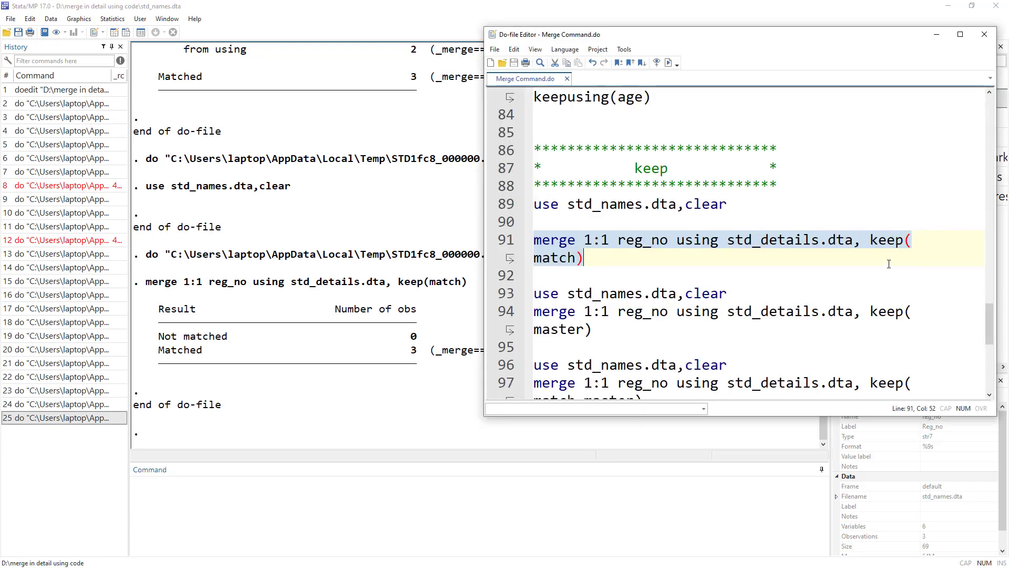
left_click(895, 242)
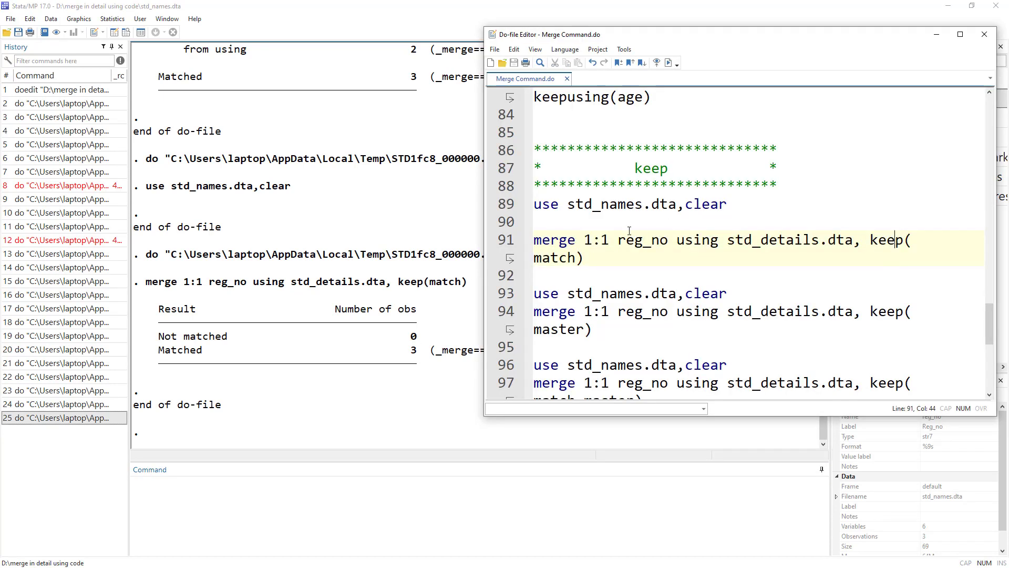
double_click(885, 239)
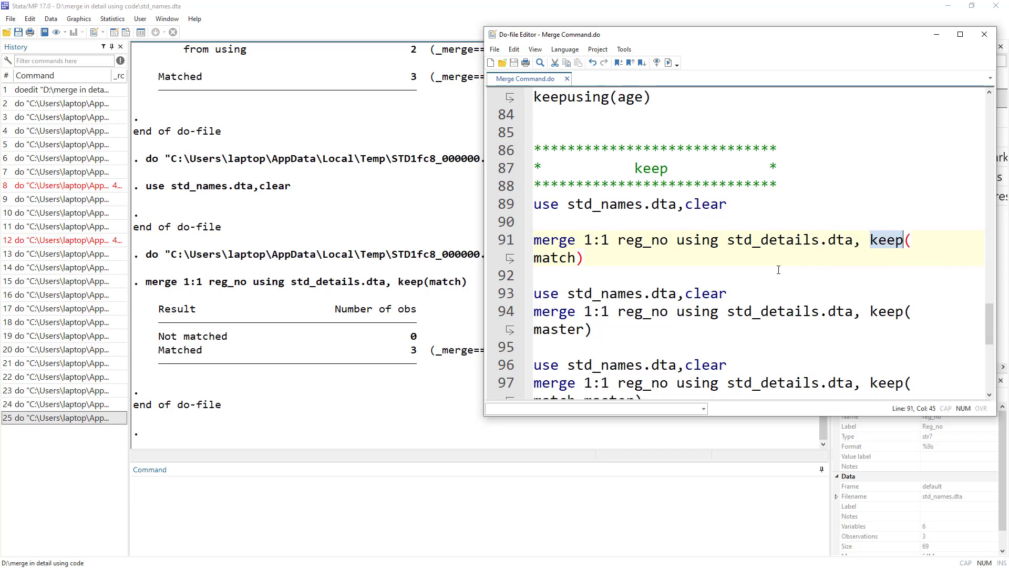
- Reload std_names.dta, then run the 1:1 merge with std_details.dta using keep(master) and view the merged data
left_click(526, 298)
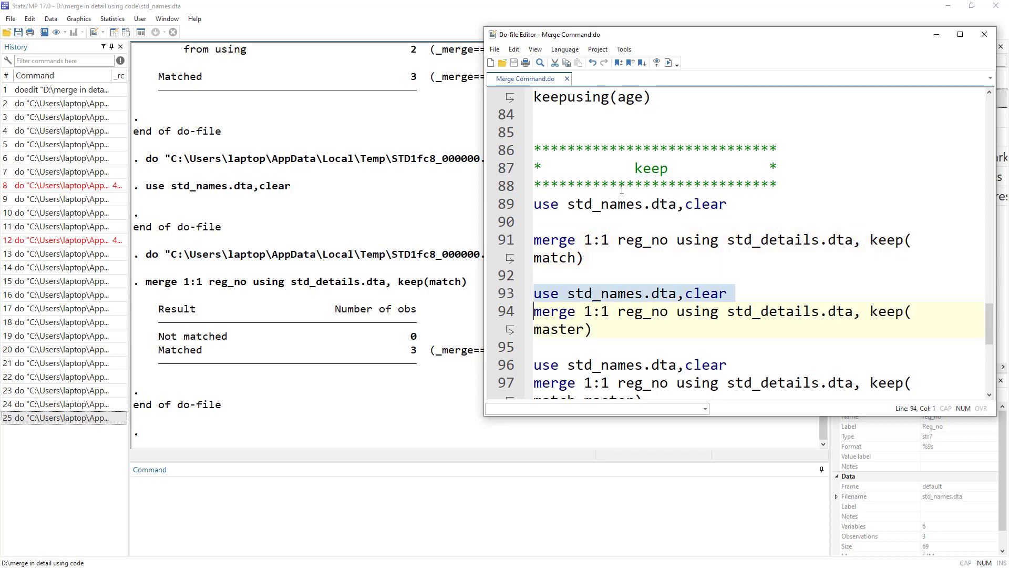
left_click(669, 63)
double_click(889, 313)
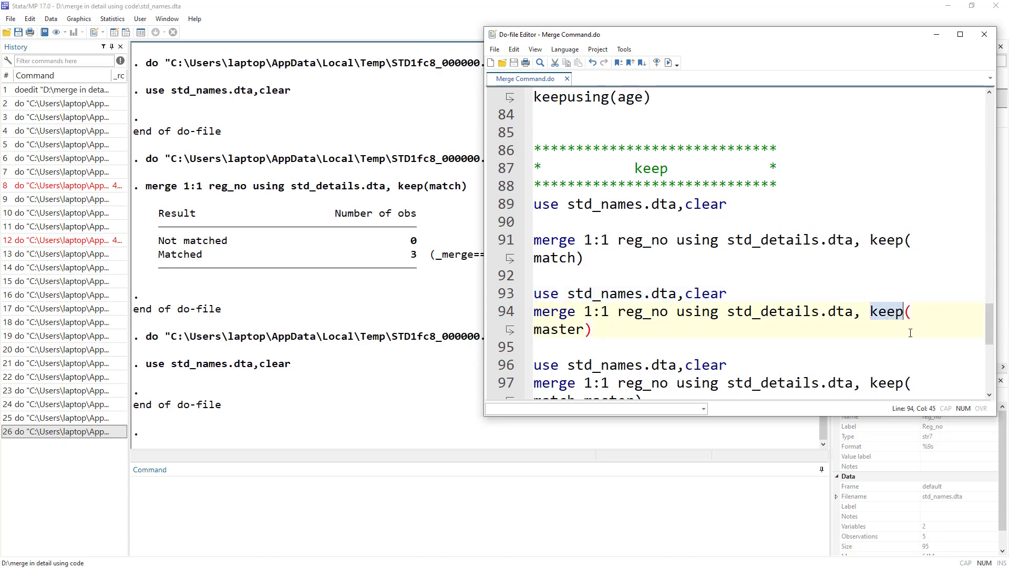
triple_click(559, 329)
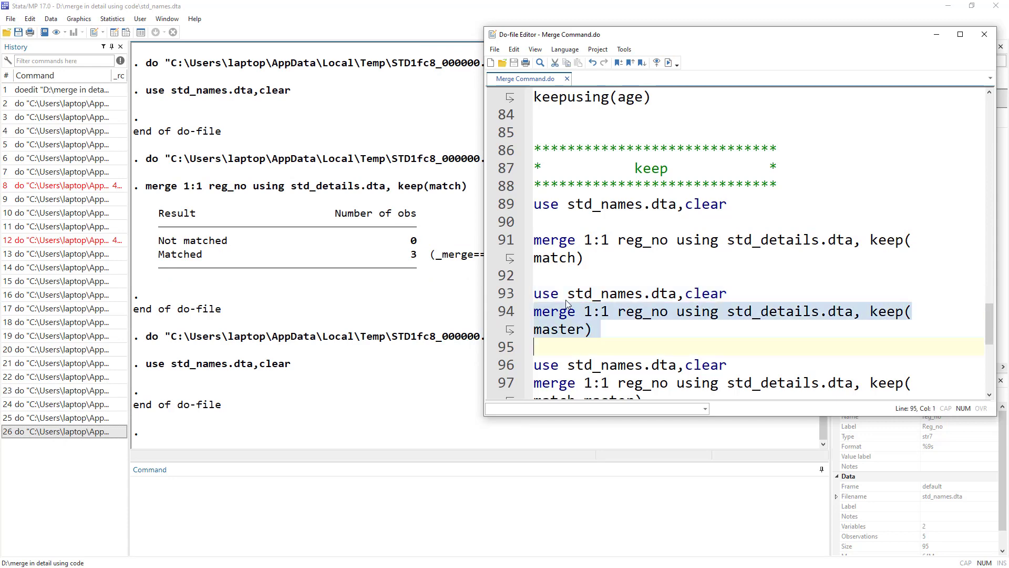
left_click(668, 63)
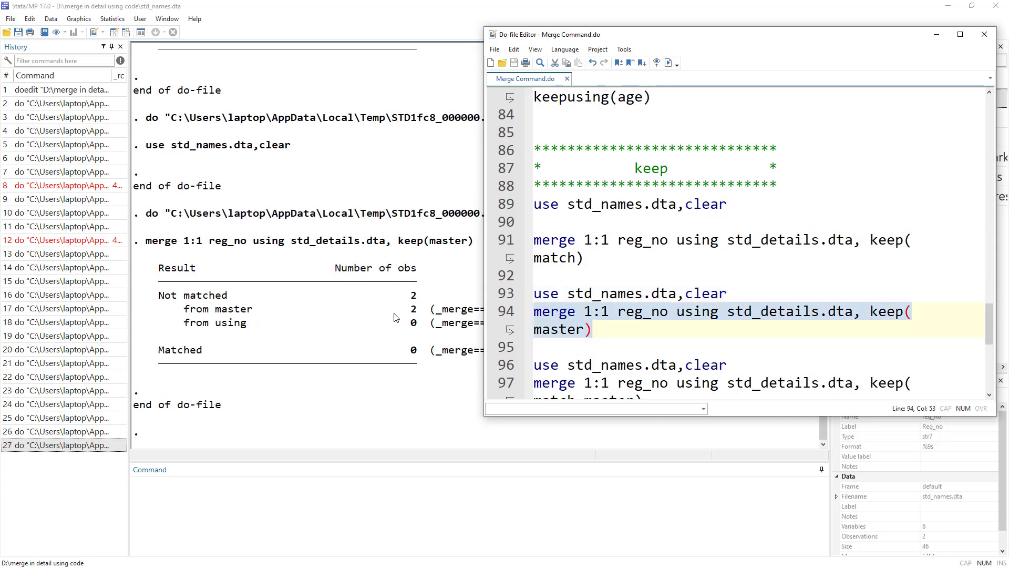
left_click(115, 33)
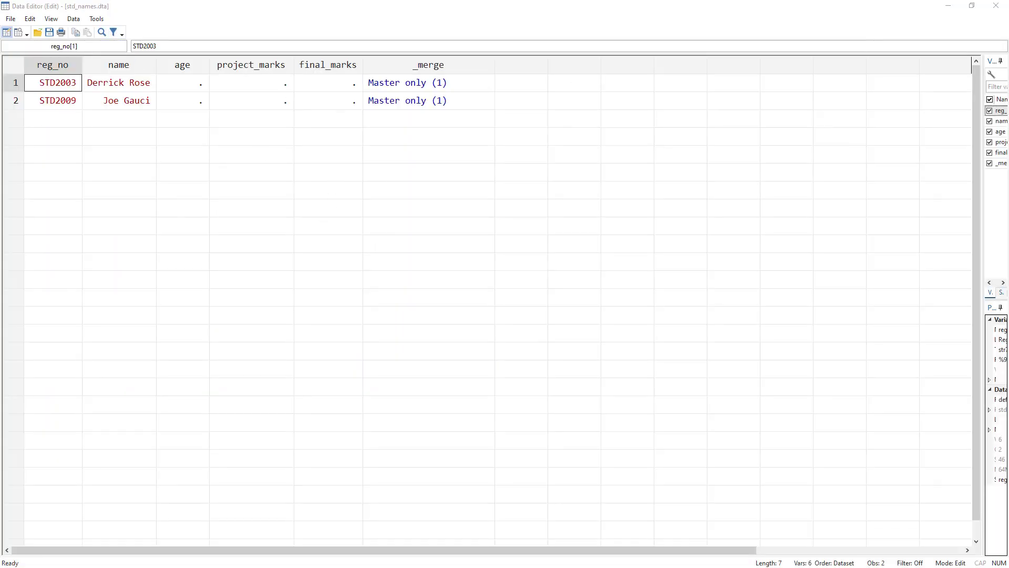
key("alt+Tab")
- Reload std_names.dta by running the use line above the keep(match master) merge
scroll(651, 322, "down", 2)
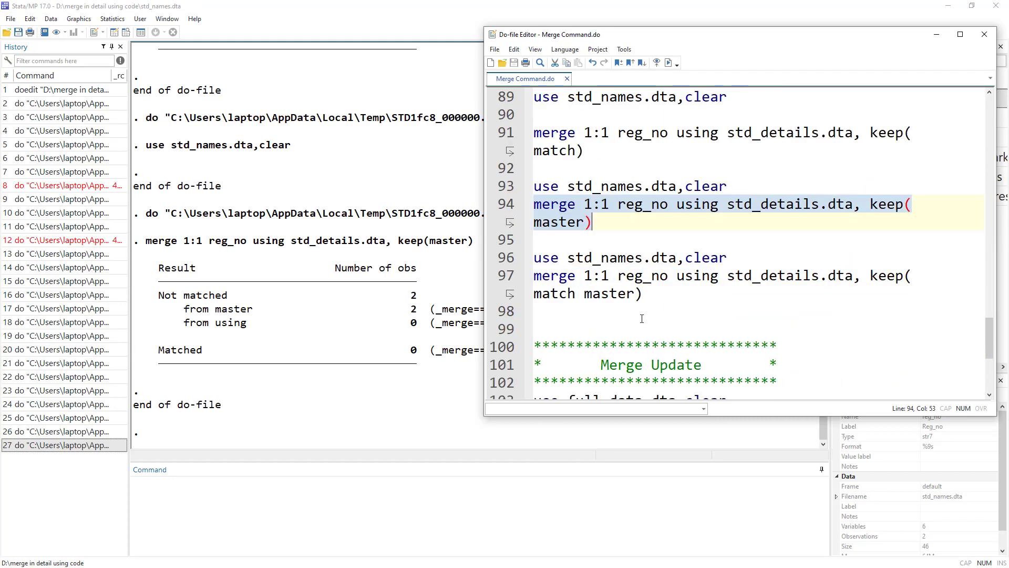
left_click(514, 263)
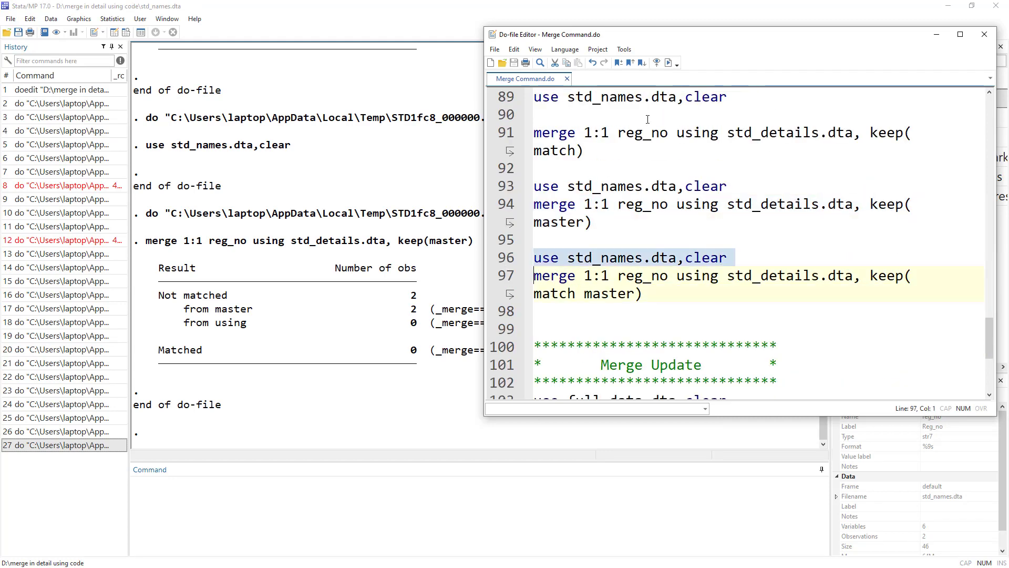
left_click(668, 62)
left_click(551, 297)
double_click(610, 293)
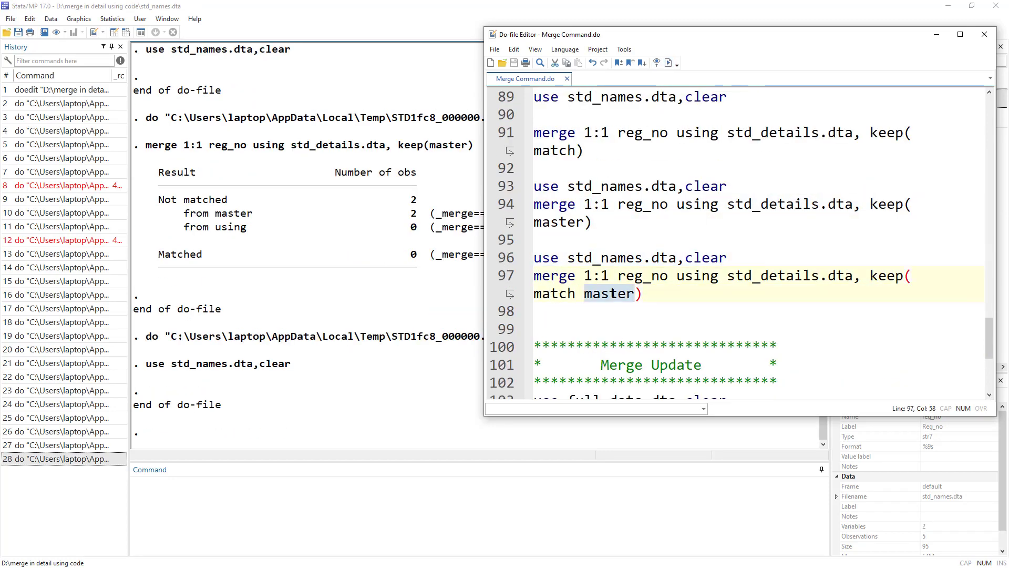
- Run the 1:1 merge on reg_no with std_details.dta using keep(match master) and view the merged data
left_click(497, 277)
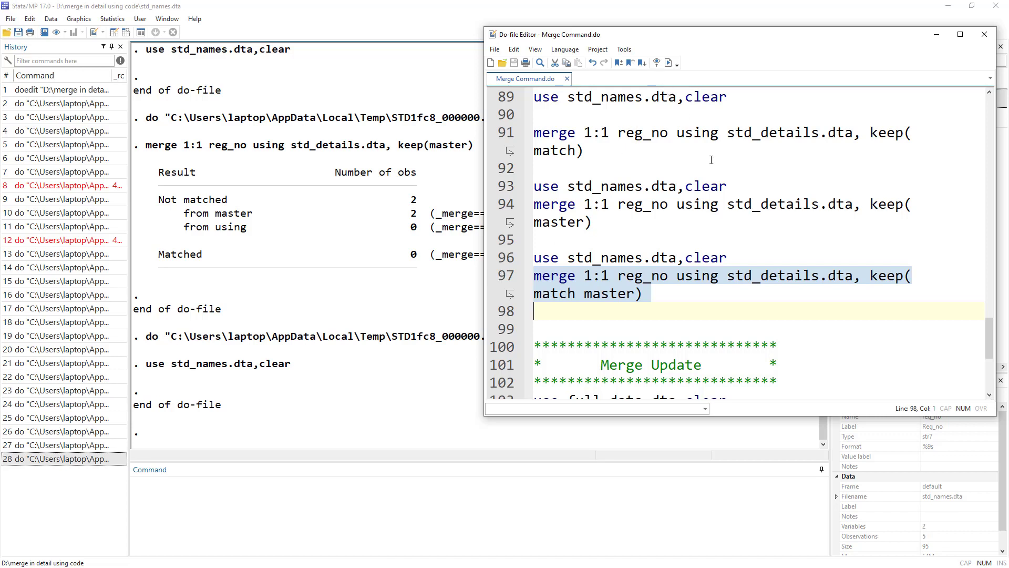
left_click(669, 62)
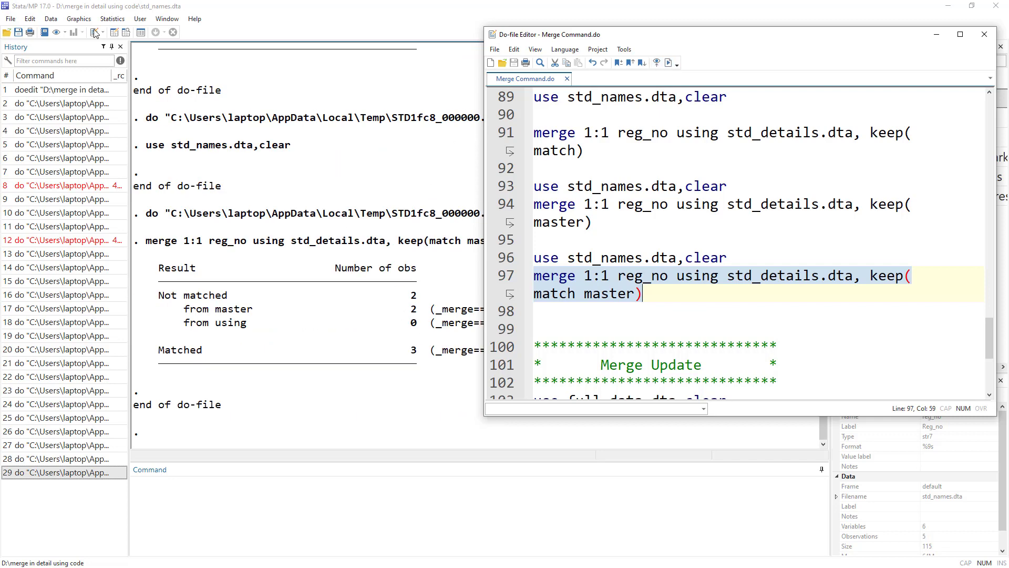
left_click(113, 32)
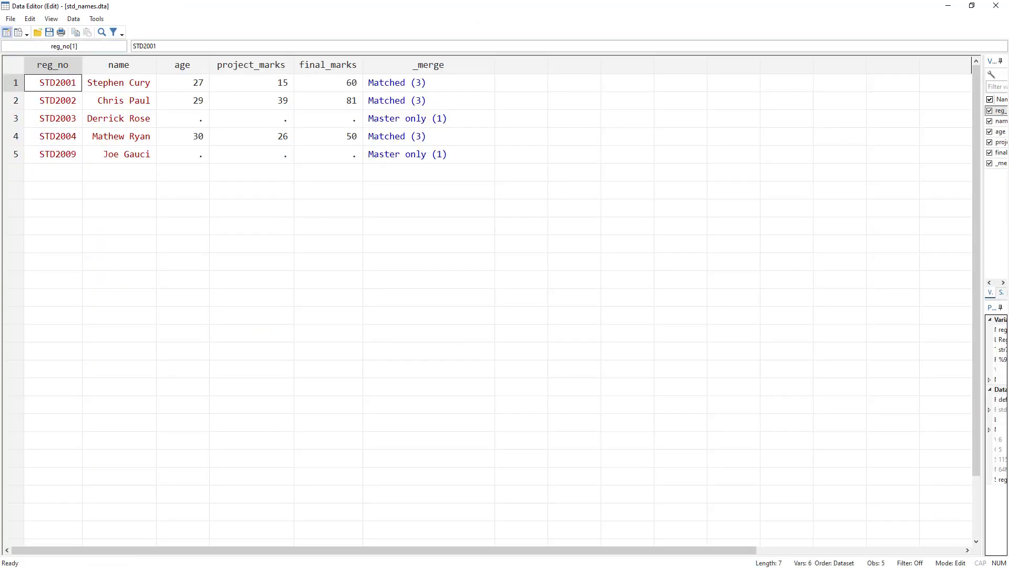
key("alt+F4")
- Load full_data.dta by running the first use line in the Merge Update section of the do-file
scroll(661, 305, "down", 3)
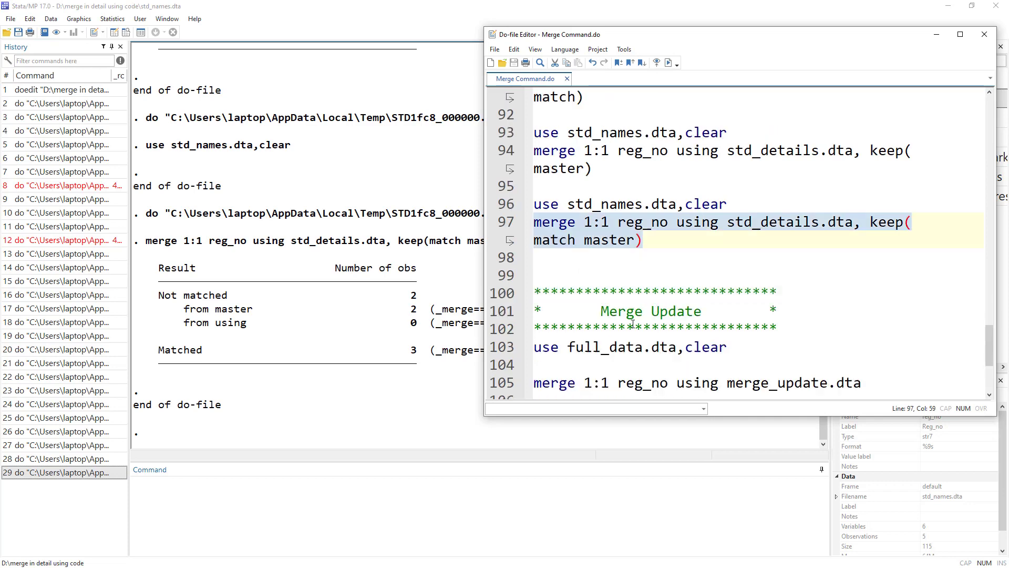
scroll(679, 208, "down", 1)
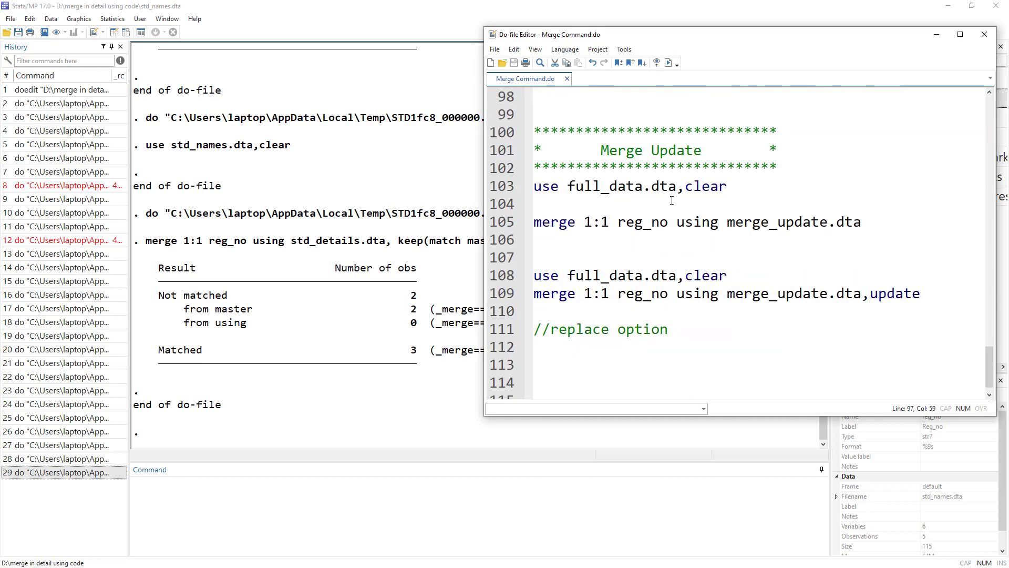
left_click_drag(592, 156, 718, 152)
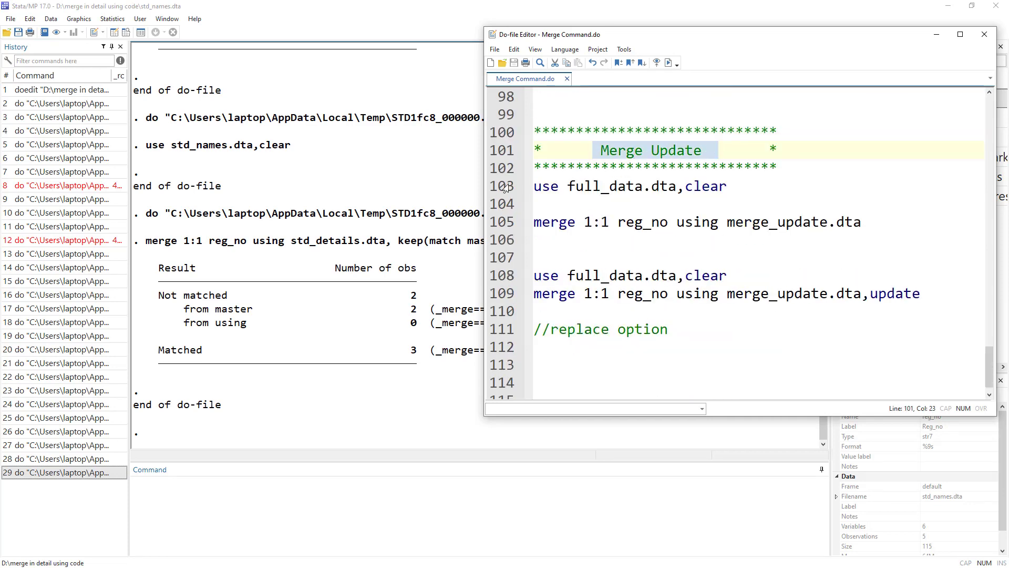
triple_click(549, 180)
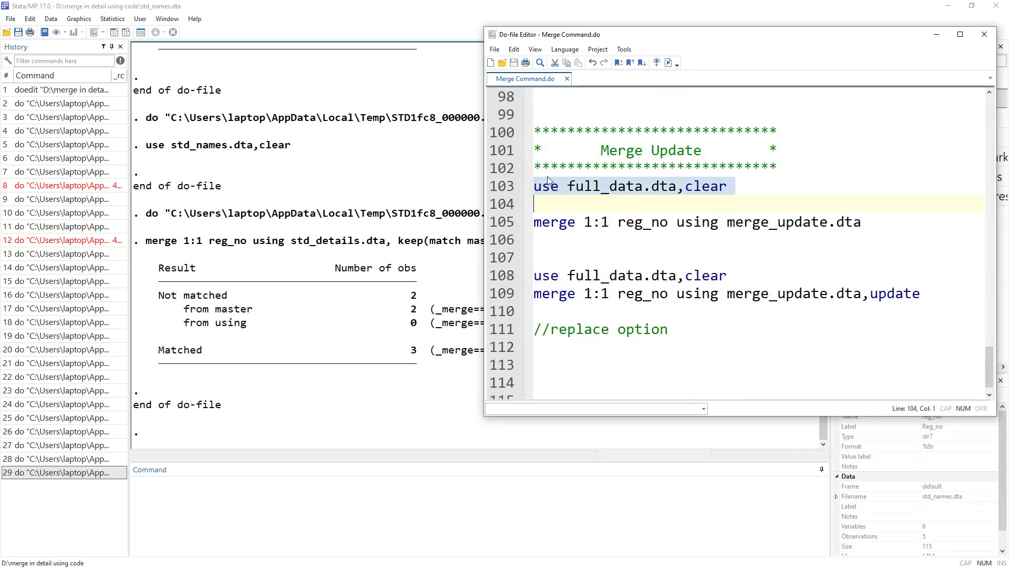
left_click(669, 63)
left_click_drag(732, 41, 552, 41)
left_click(575, 224)
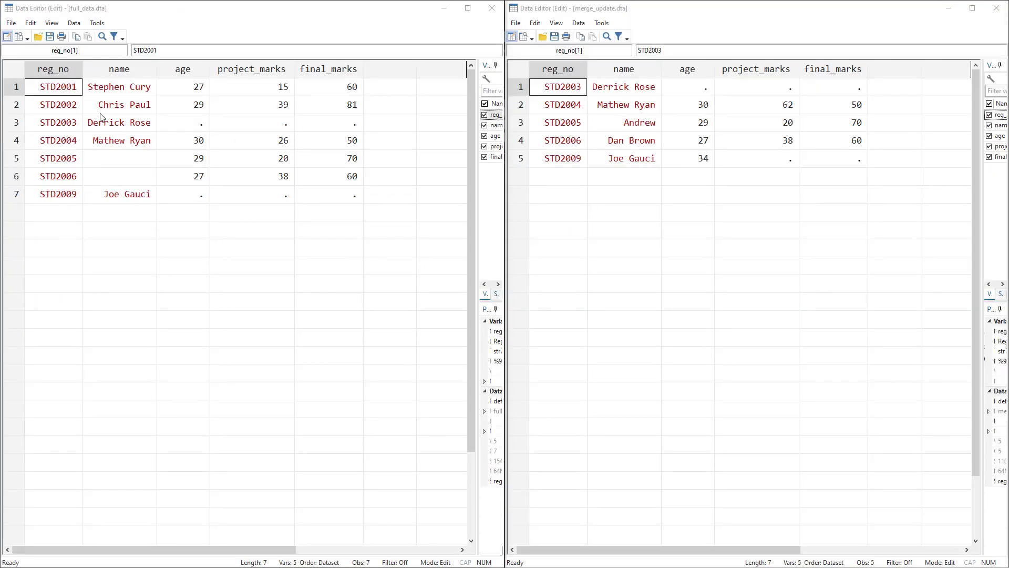
- Compare full_data.dta with merge_update.dta side by side, checking the blank names in rows 5 and 6 against their merge_update.dta counterparts
left_click_drag(57, 87, 355, 194)
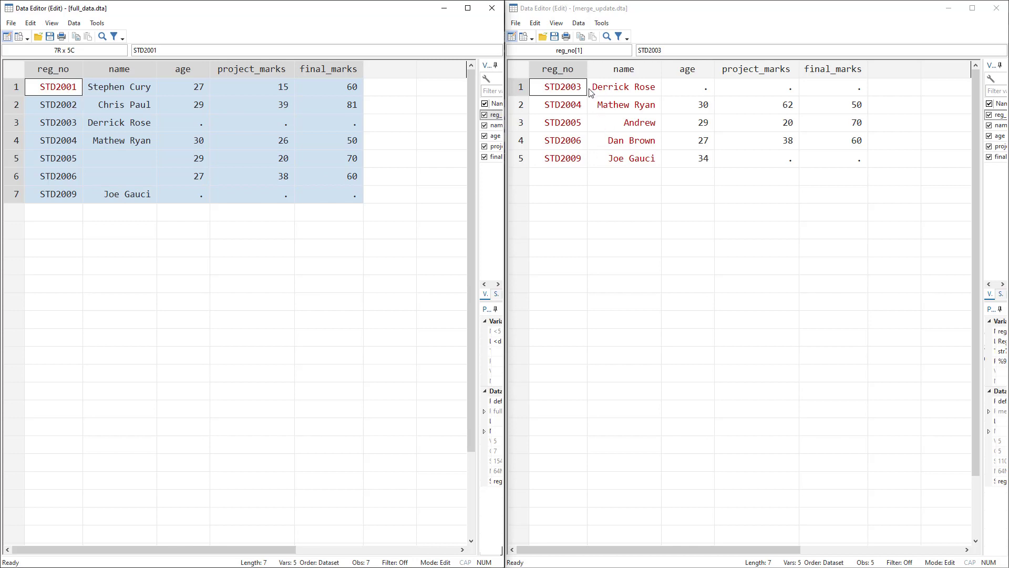
left_click_drag(568, 88, 809, 167)
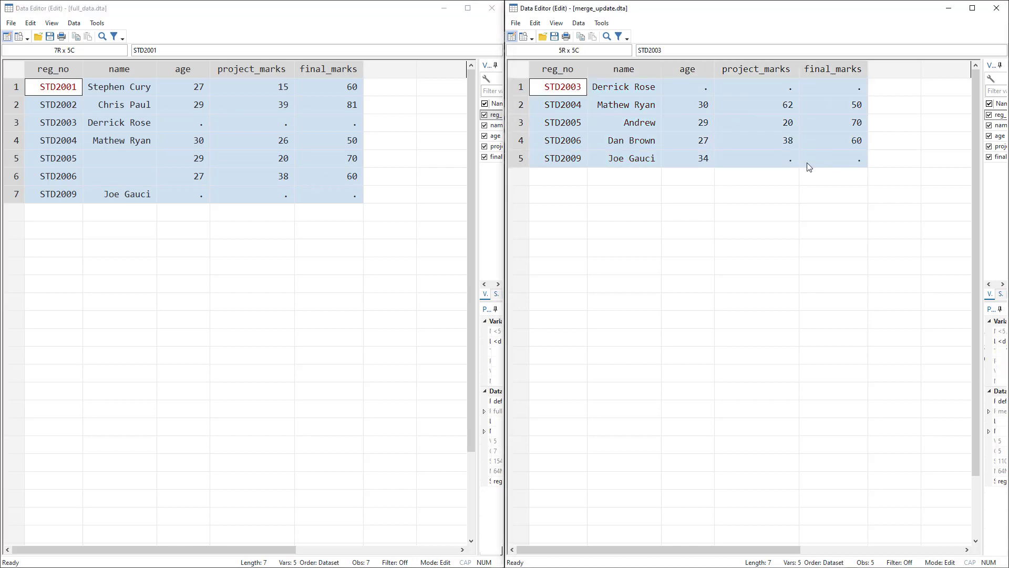
left_click(156, 136)
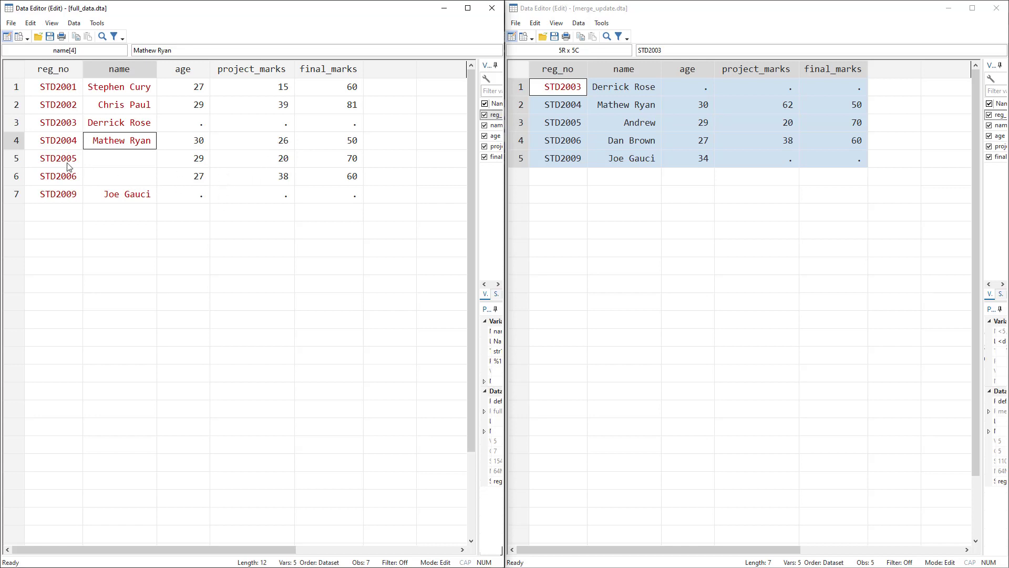
left_click_drag(67, 160, 67, 178)
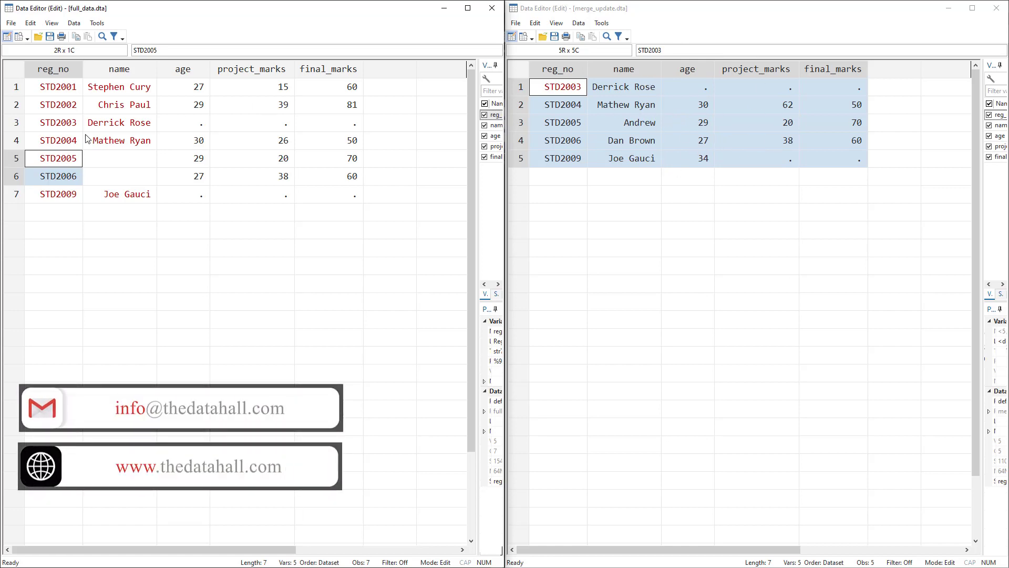
left_click_drag(566, 125, 639, 141)
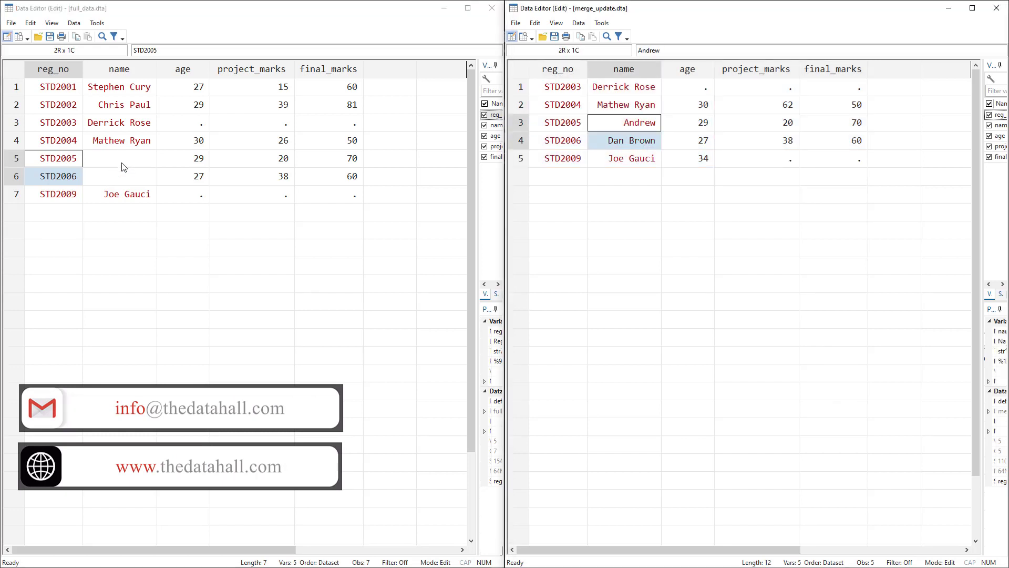
left_click_drag(124, 163, 121, 172)
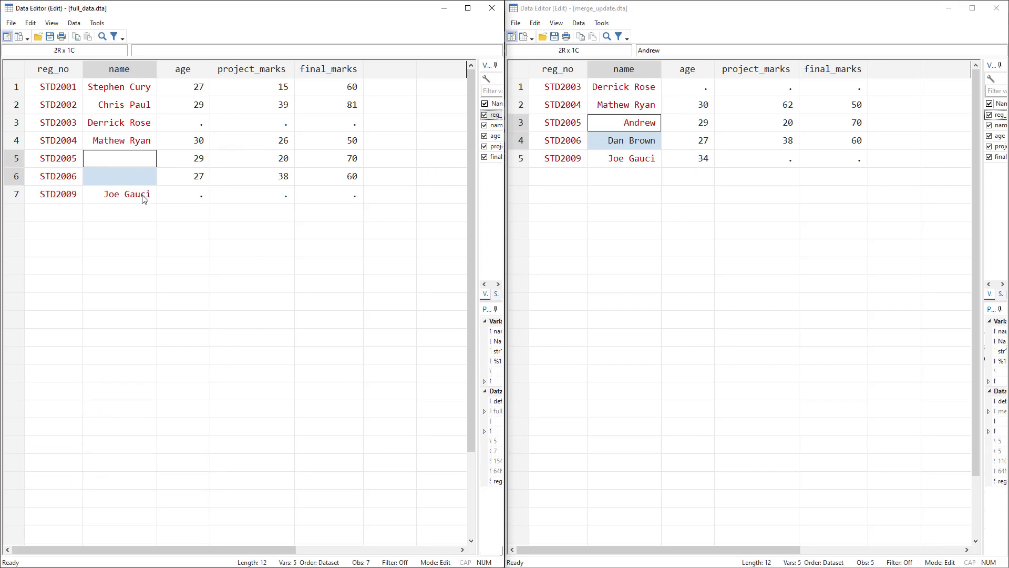
- Compare the age in row 7 and project_marks in row 4 of full_data.dta with the matching merge_update.dta records
left_click(195, 177)
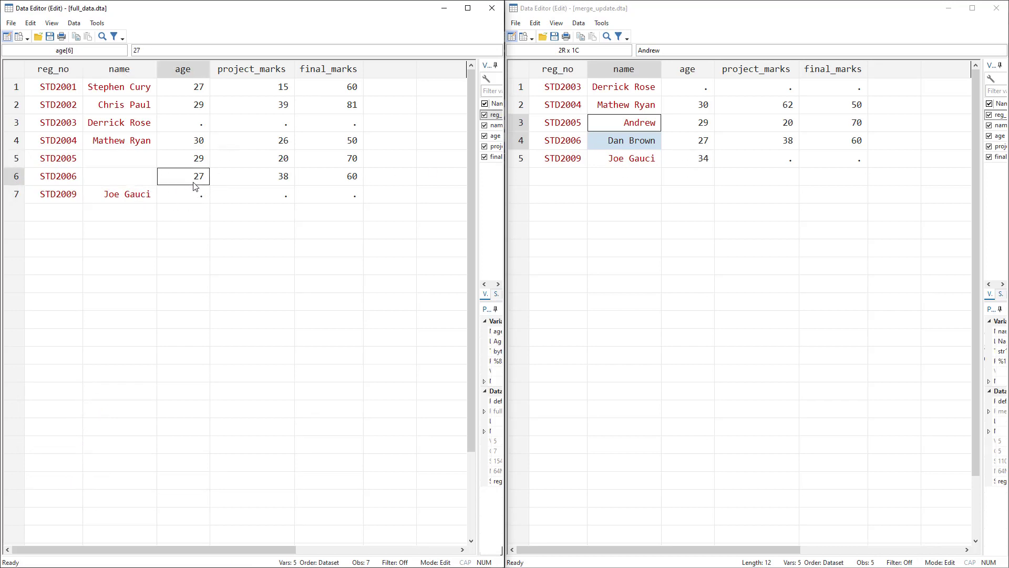
left_click(197, 194)
left_click(692, 158)
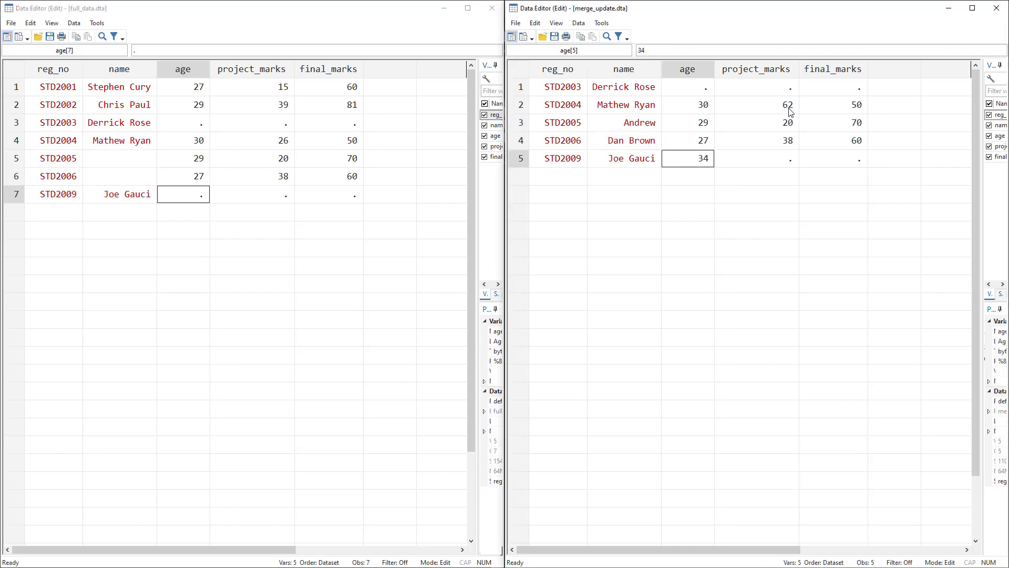
left_click(268, 140)
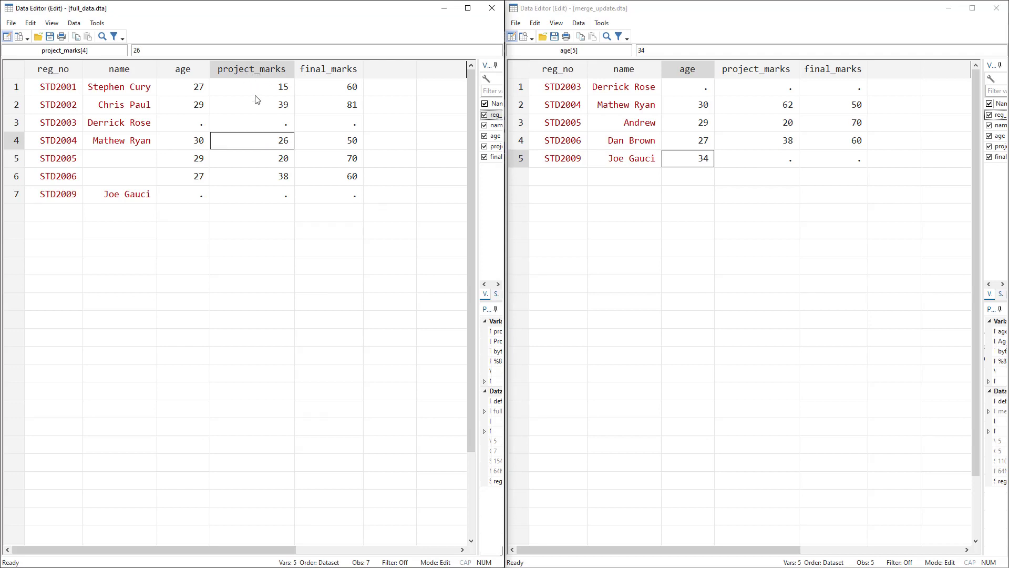
left_click(784, 111)
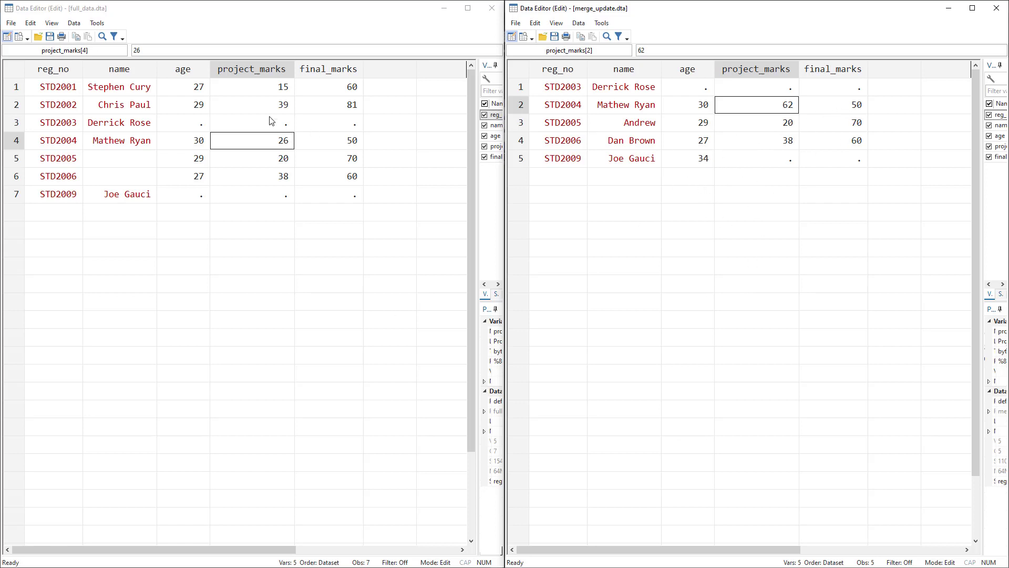
- Compare all records of merge_update.dta with all records of full_data.dta side by side
left_click_drag(558, 89, 827, 162)
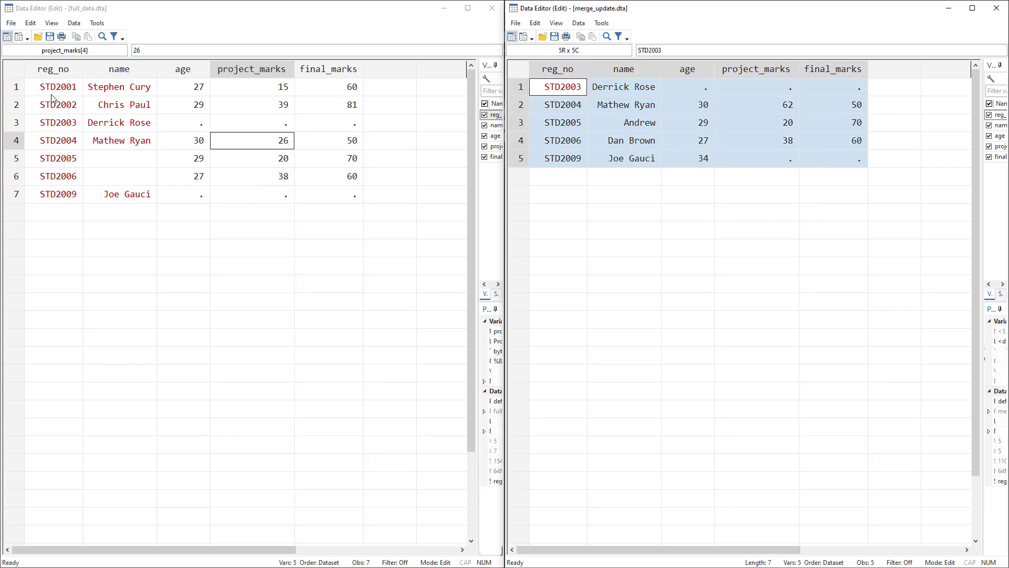
left_click_drag(52, 93, 335, 198)
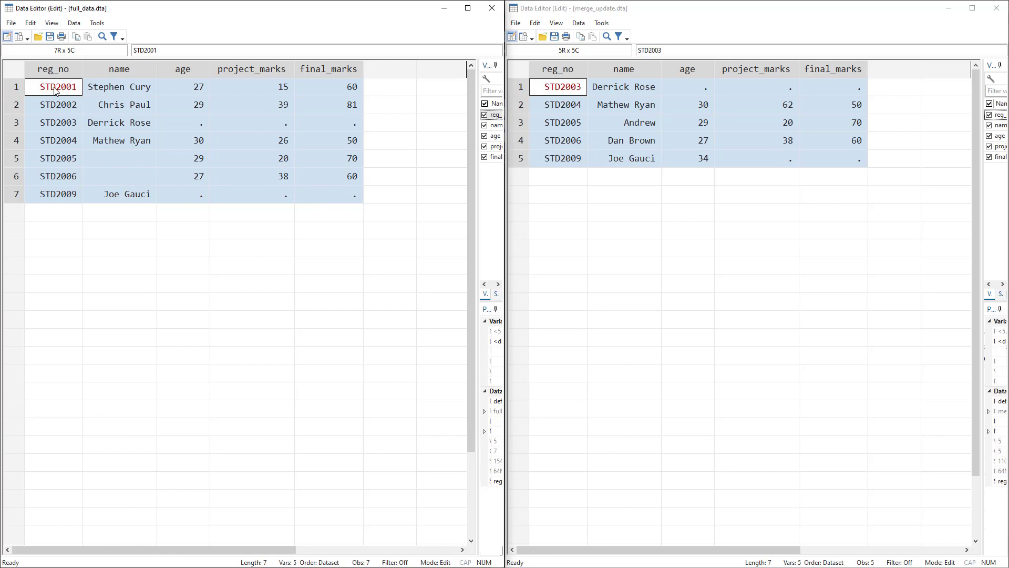
left_click_drag(56, 91, 317, 197)
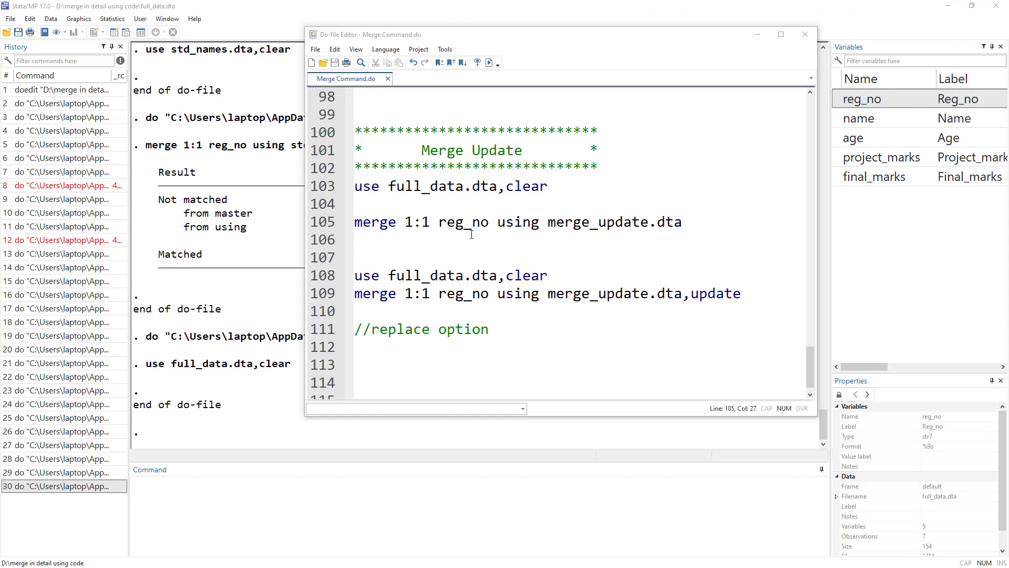
- Run the 1:1 merge on reg_no with merge_update.dta without options and view the merged data in a maximized Data Editor
scroll(452, 244, "down", 1)
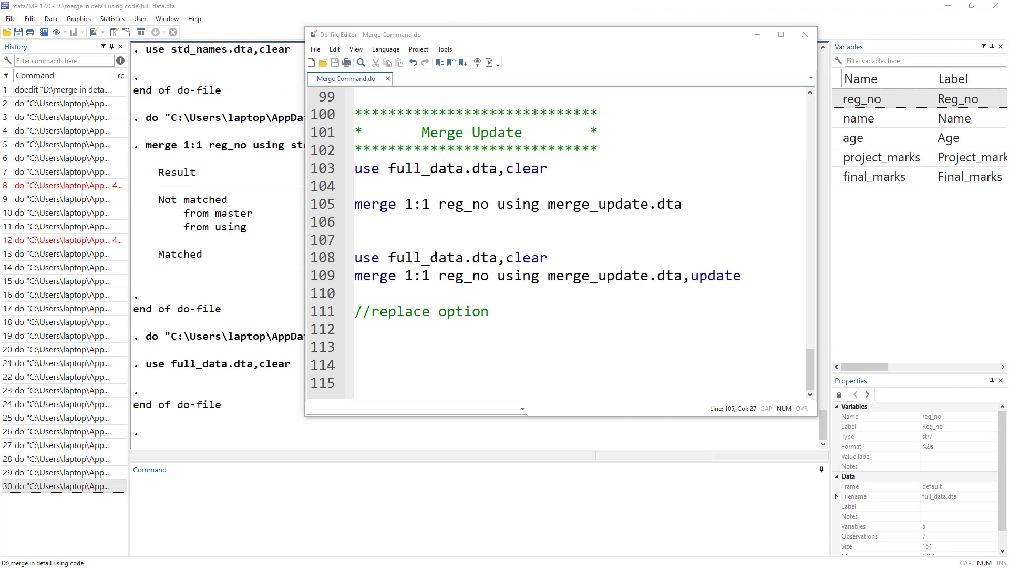
triple_click(357, 211)
left_click(489, 63)
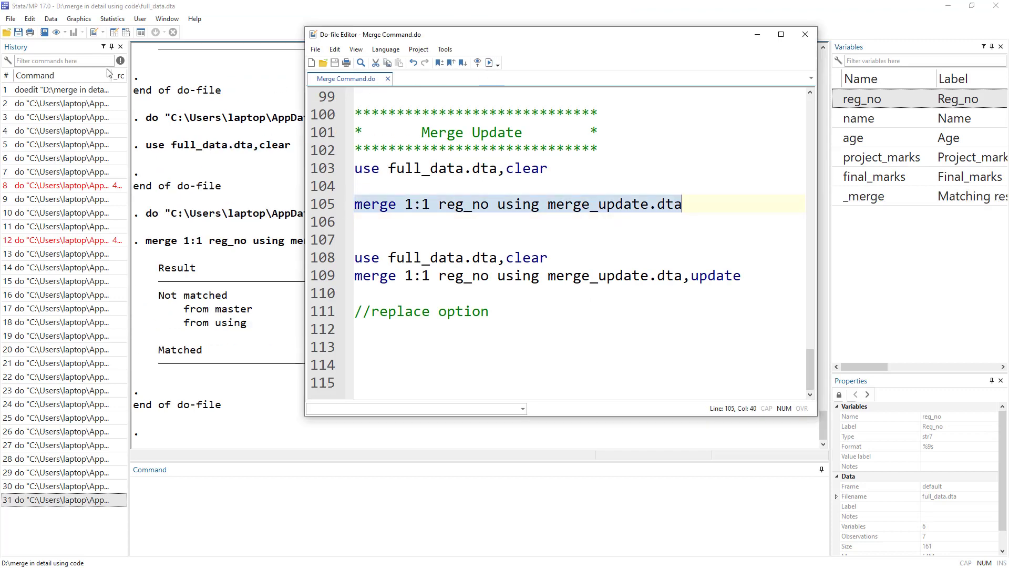
left_click(115, 33)
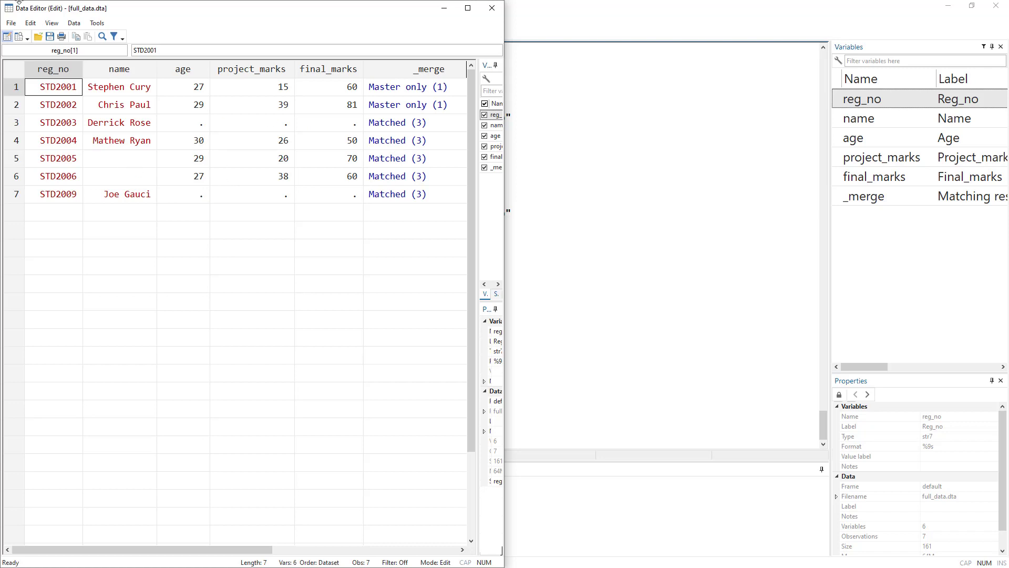
left_click(468, 8)
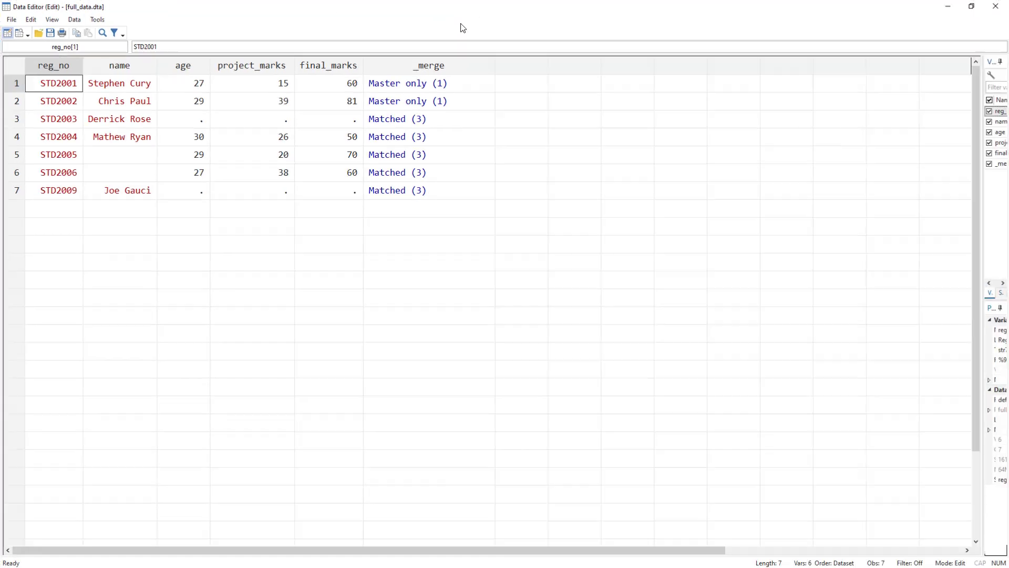
- Reload full_data.dta by running the use line directly above the merge command with the update option
key("alt+Tab")
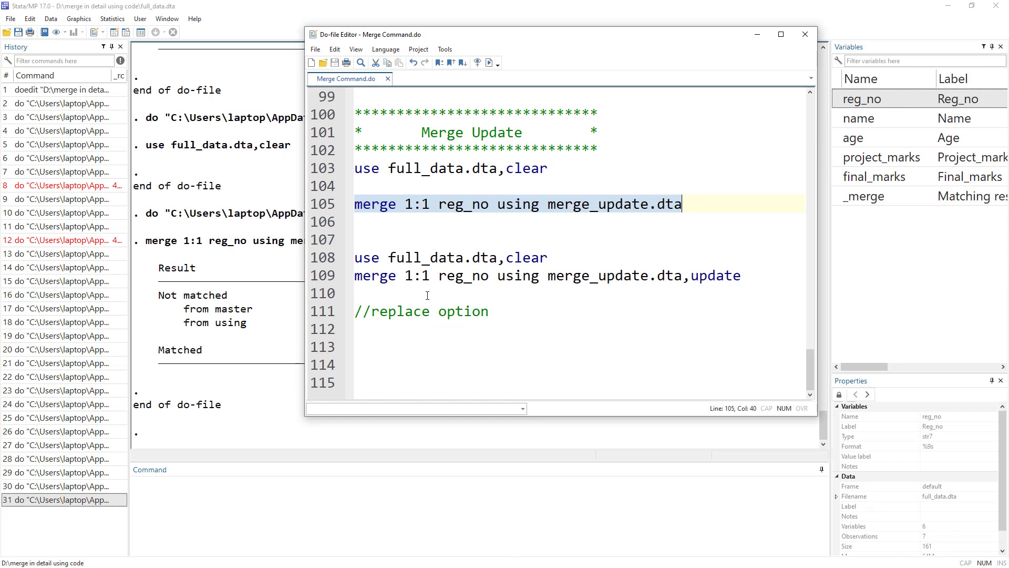
double_click(716, 275)
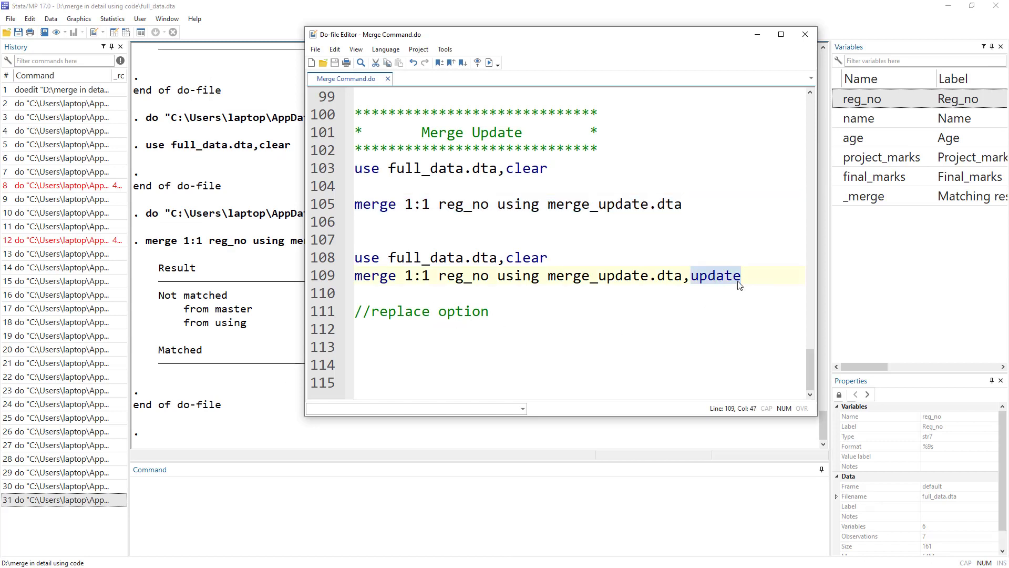
left_click(329, 259)
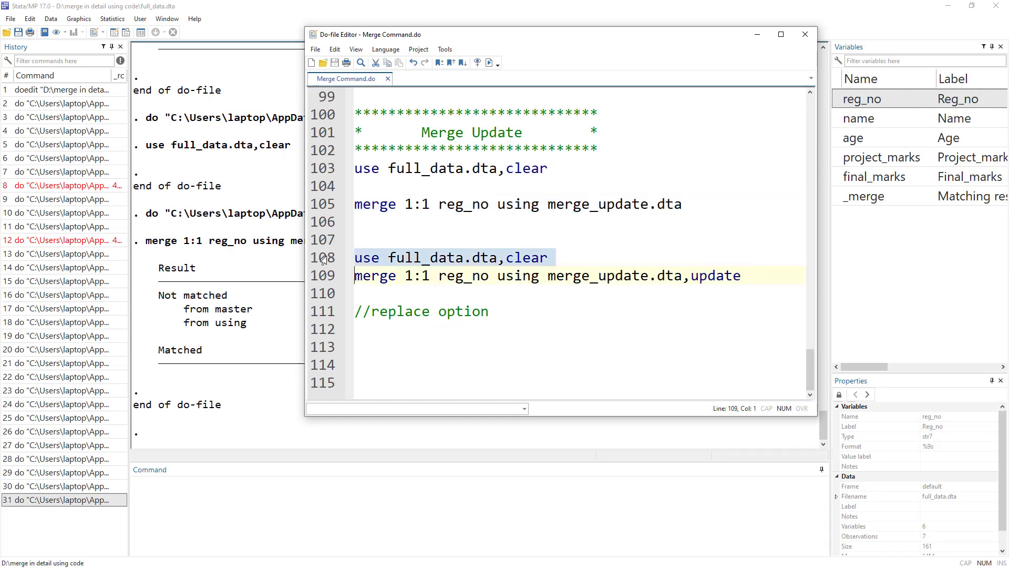
left_click(489, 62)
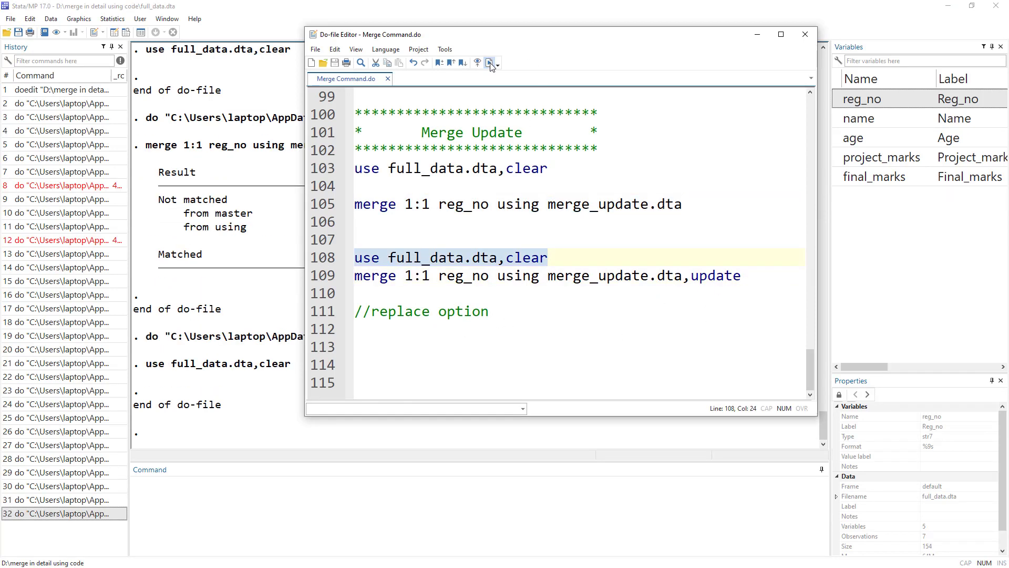
- Run the 1:1 merge on reg_no with merge_update.dta using the update option and view the merged data
left_click(330, 277)
double_click(376, 277)
double_click(417, 276)
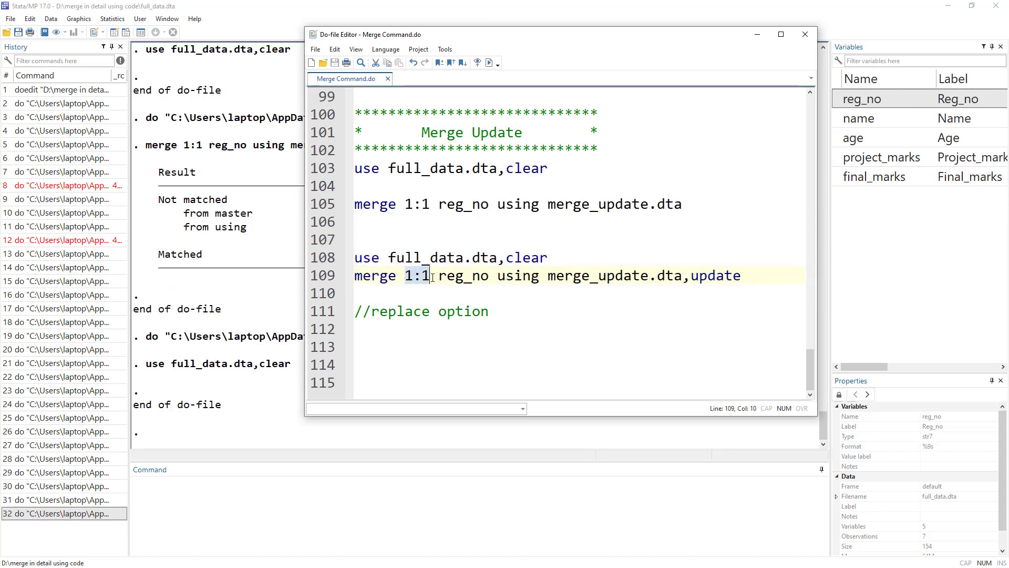
double_click(463, 275)
double_click(518, 276)
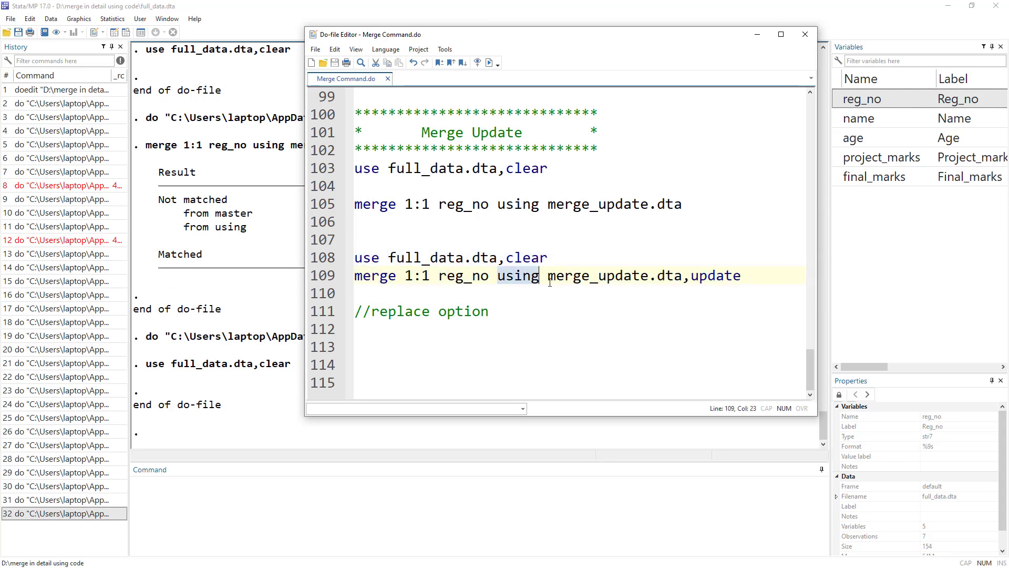
left_click_drag(549, 275, 686, 284)
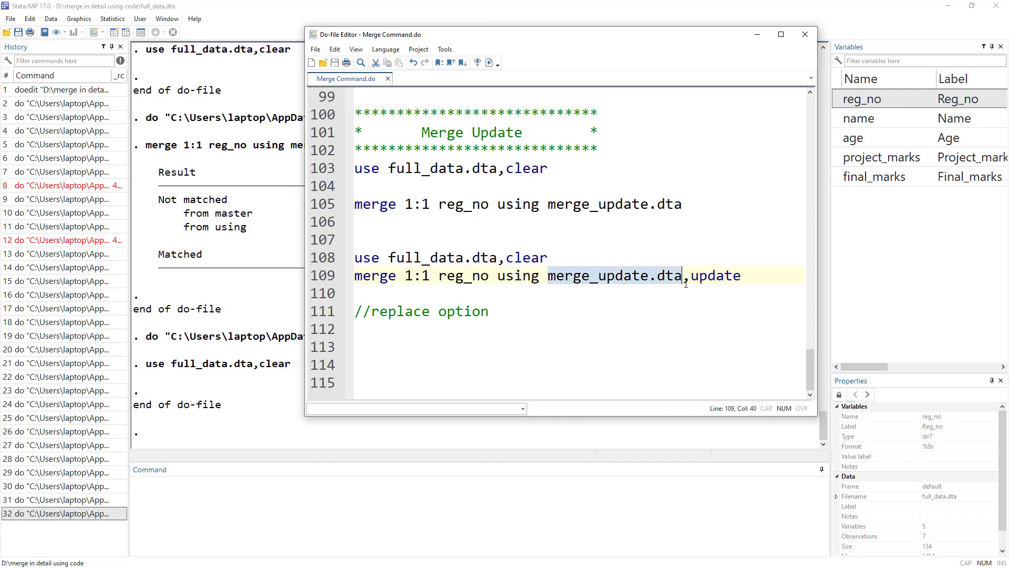
double_click(715, 276)
left_click(323, 277)
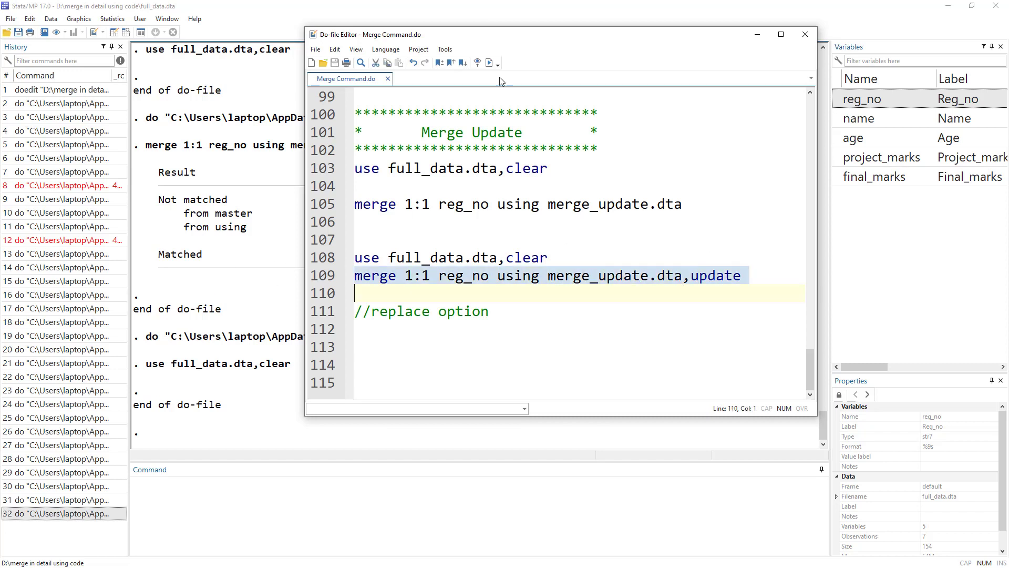
left_click(490, 64)
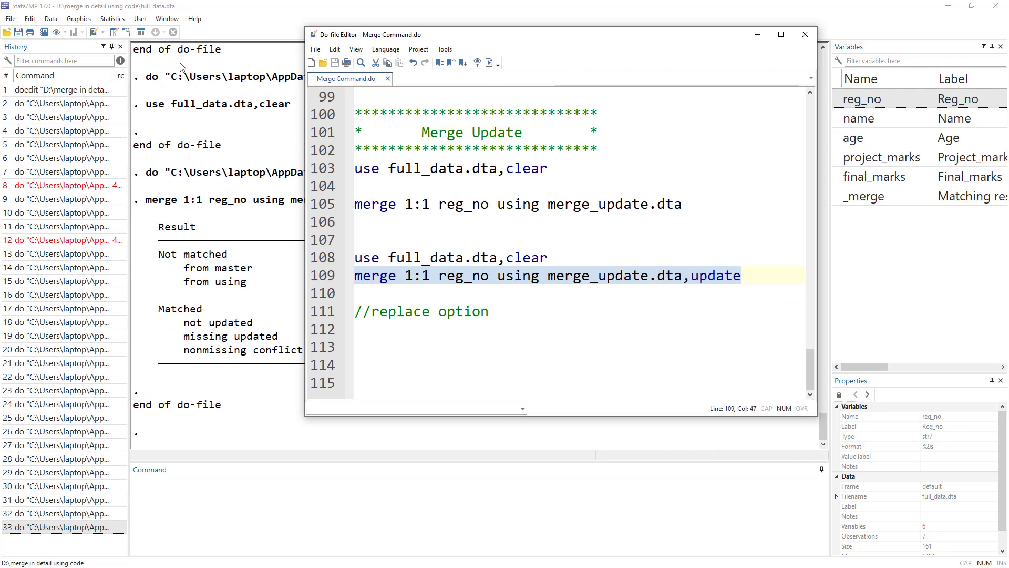
left_click(117, 34)
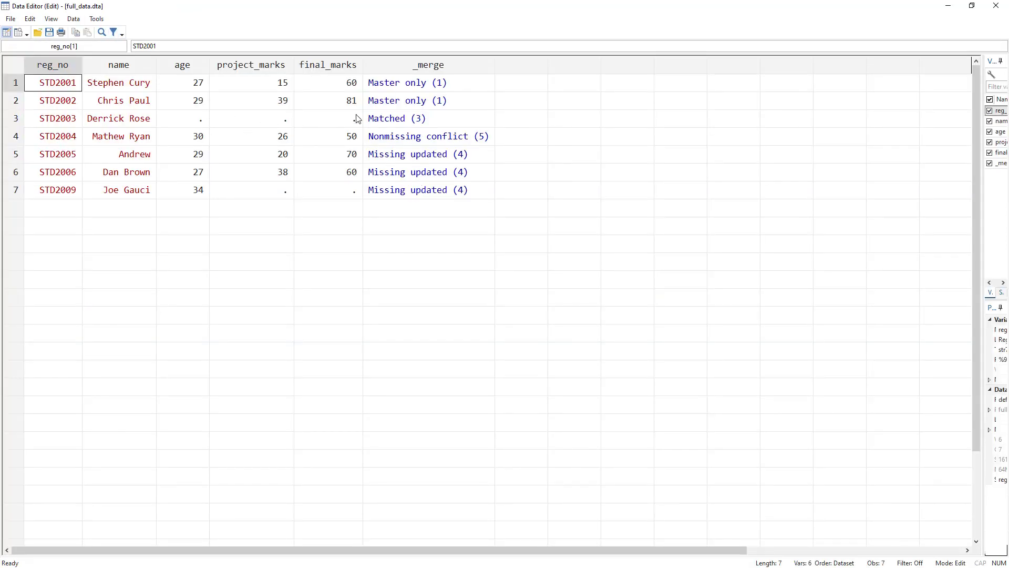
- Examine the names and age in the Missing updated rows 5 to 7, and project_marks in the Nonmissing conflict row 4
left_click_drag(402, 161, 402, 189)
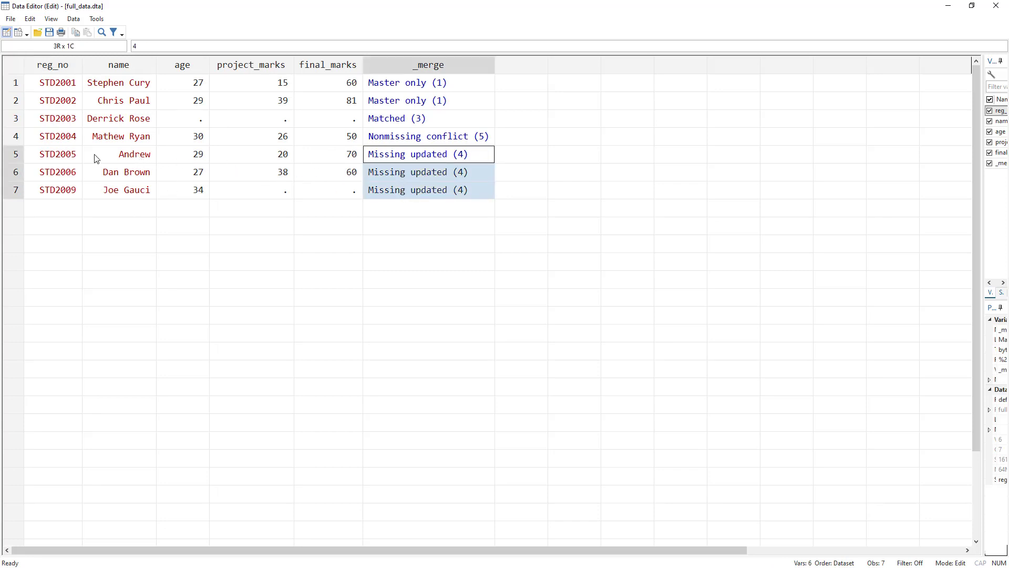
left_click_drag(57, 154, 316, 193)
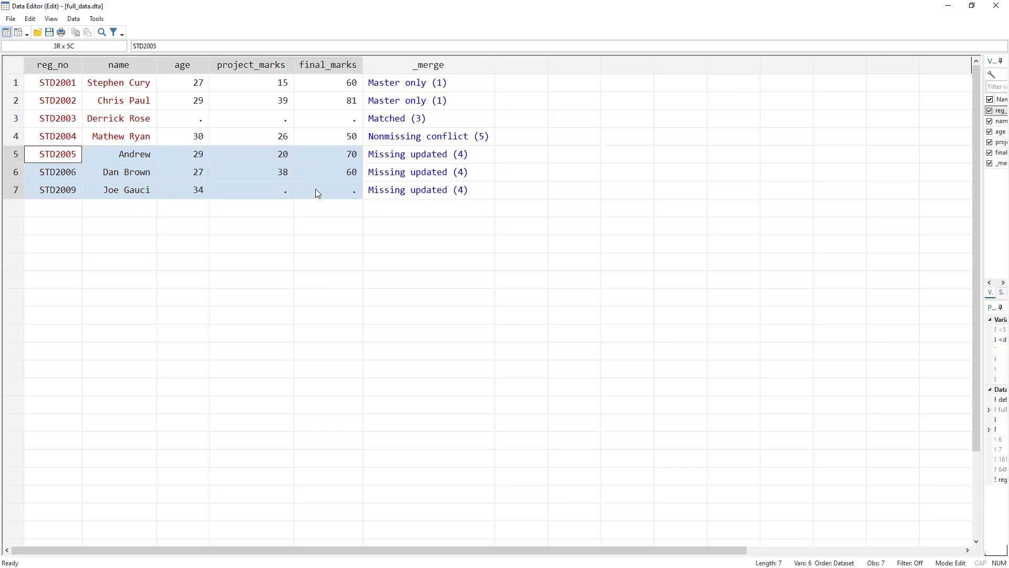
mouse_move(77, 155)
left_mouse_down()
mouse_move(68, 157)
mouse_move(70, 173)
left_mouse_up()
left_click_drag(129, 154, 131, 167)
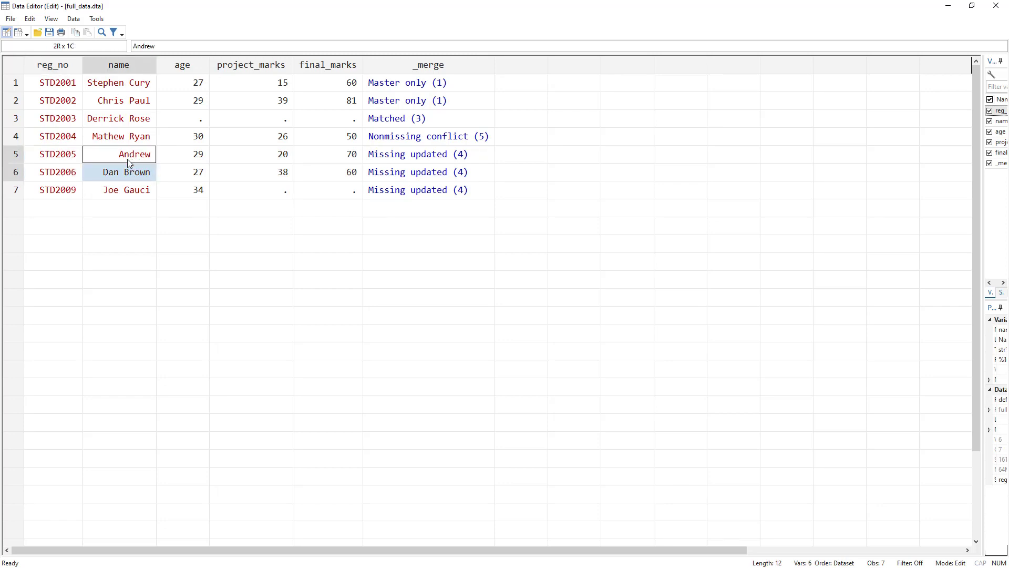
left_click_drag(394, 156, 398, 176)
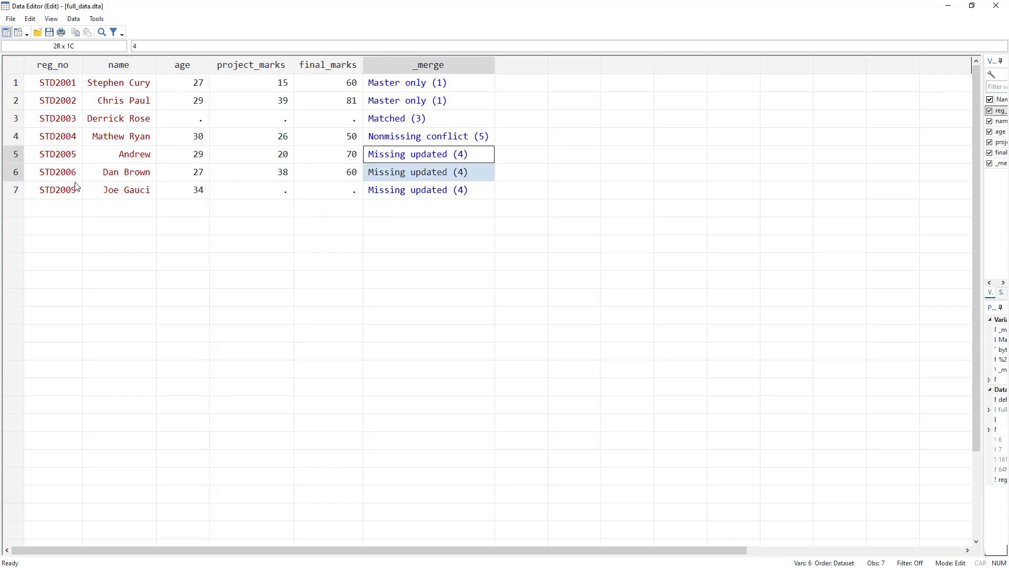
left_click(122, 192)
left_click(187, 192)
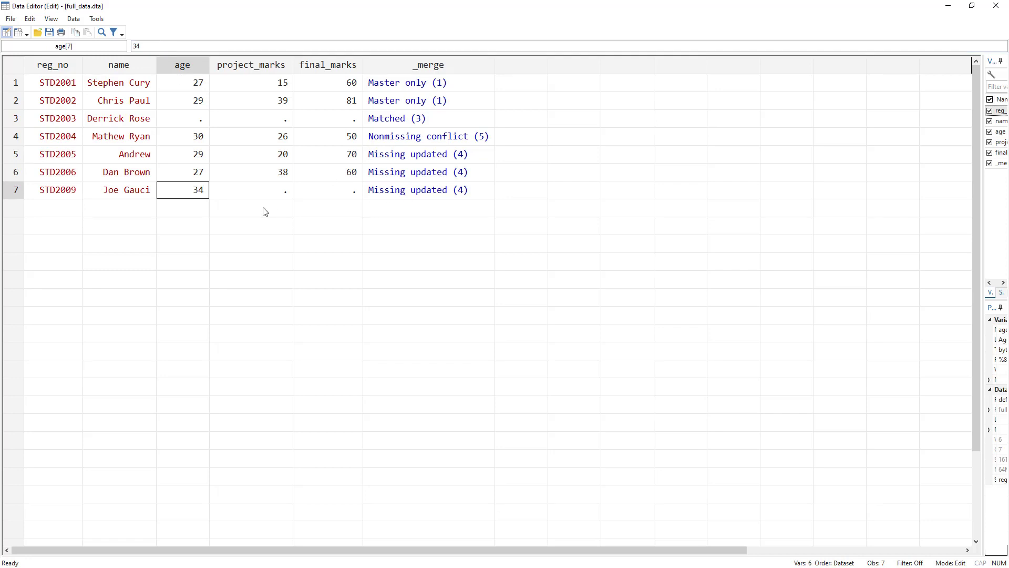
left_click(382, 139)
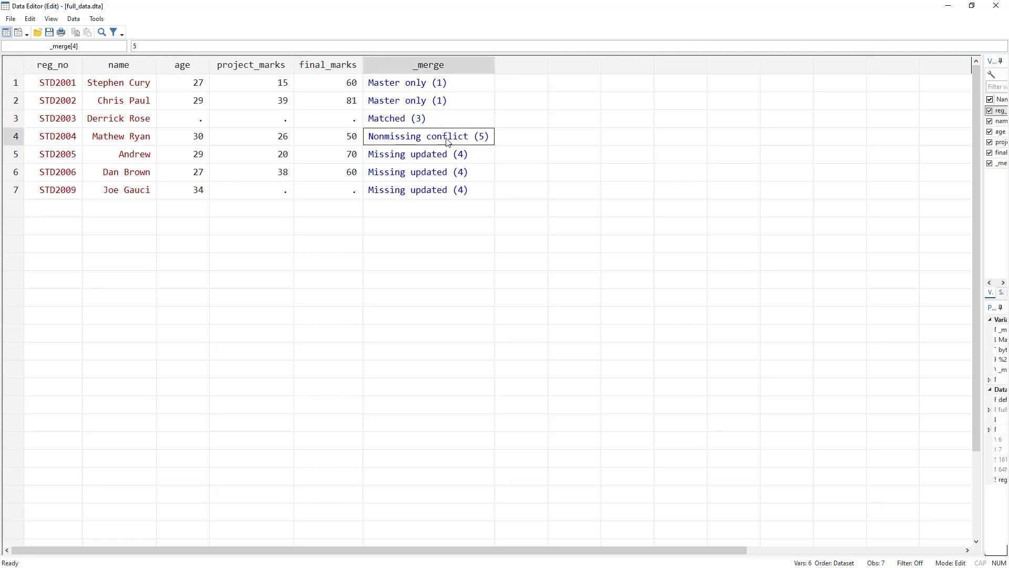
left_click(266, 141)
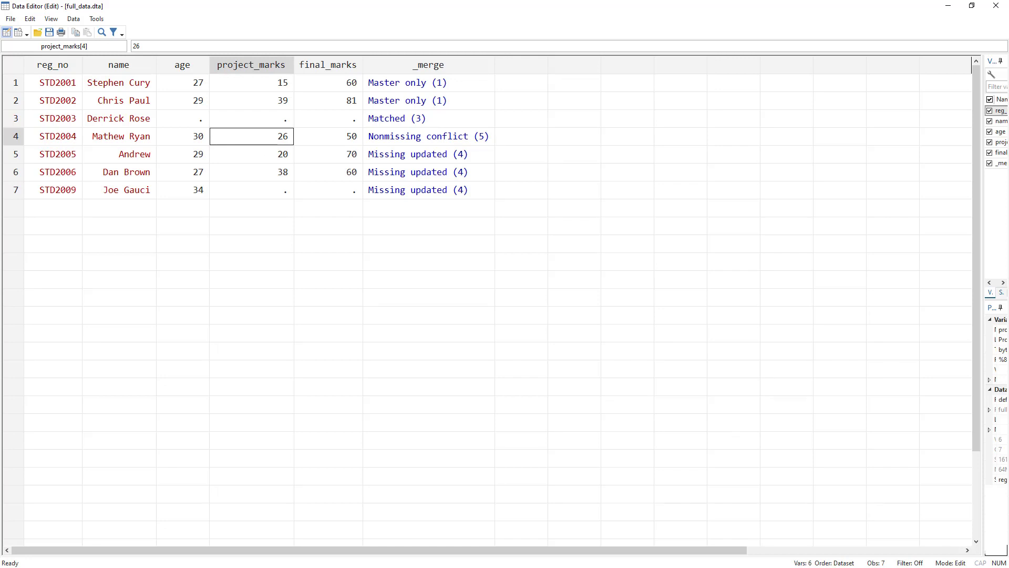
- Add the replace option after update in the merge command on line 109 of the do-file
key("alt+Tab")
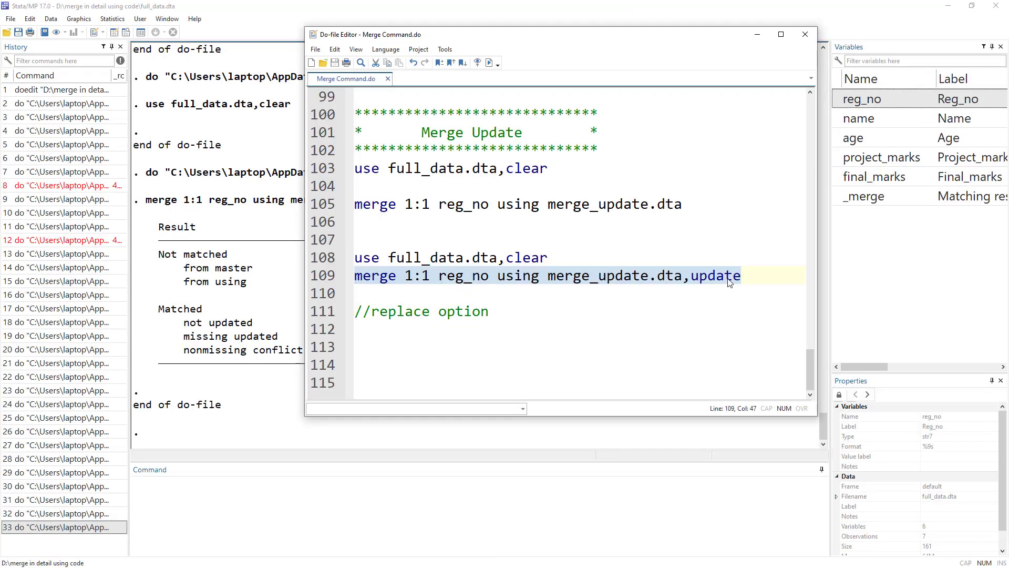
left_click(751, 278)
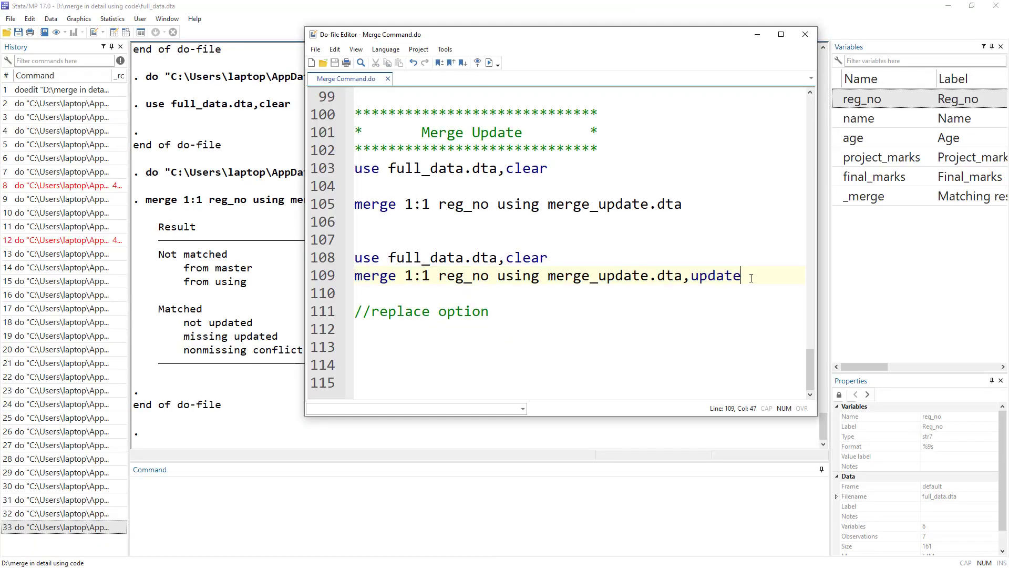
type("replace")
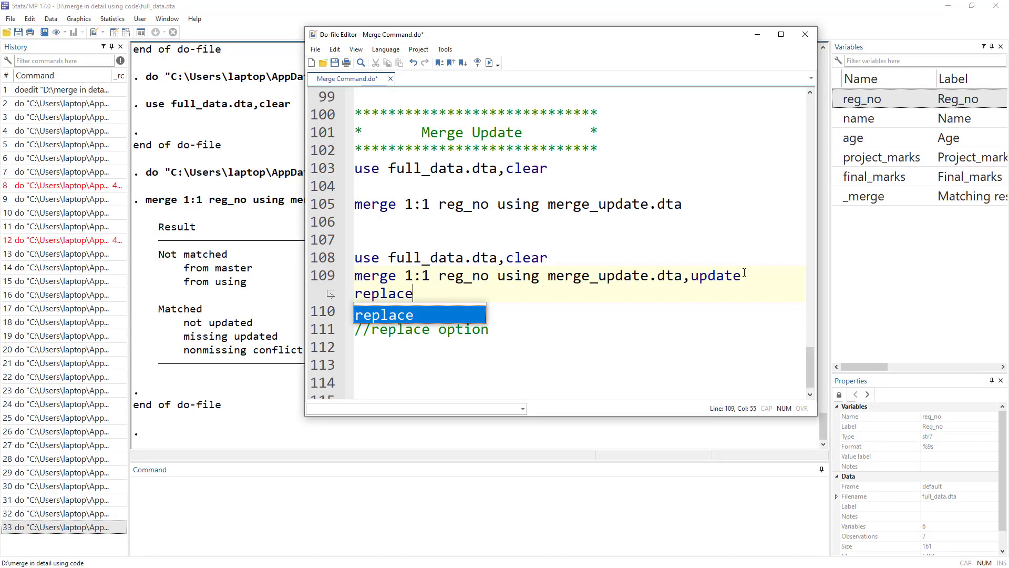
- Reload full_data.dta, run the 1:1 merge with merge_update.dta using update replace, and view the merged data
left_click(336, 257)
left_click(489, 63)
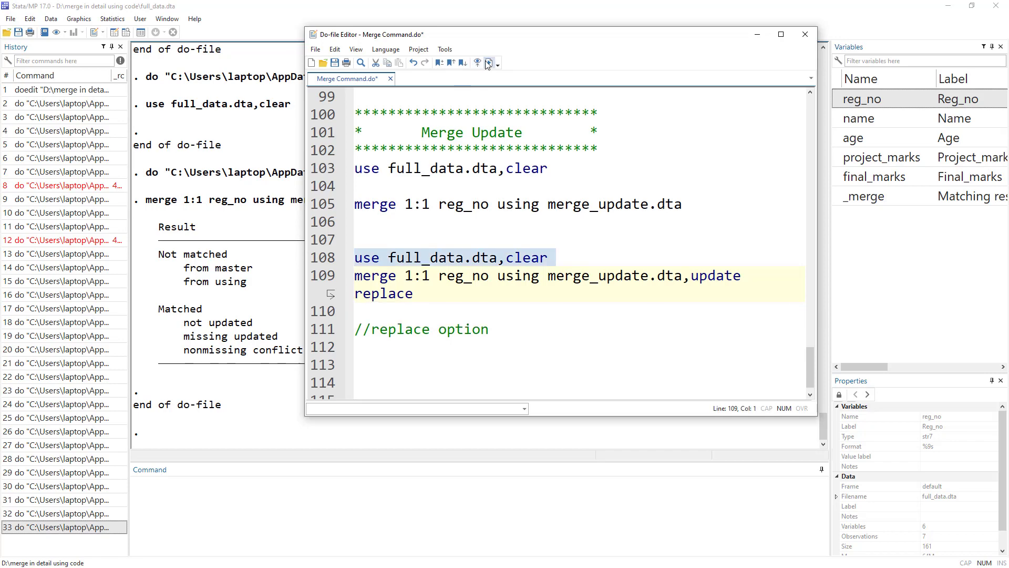
left_click(330, 277)
left_click(489, 62)
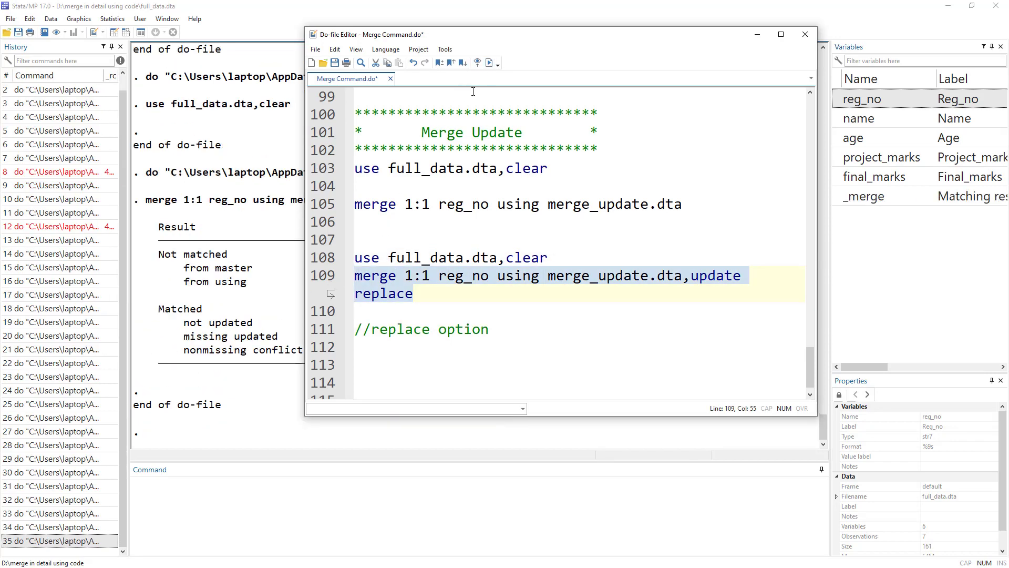
left_click(115, 33)
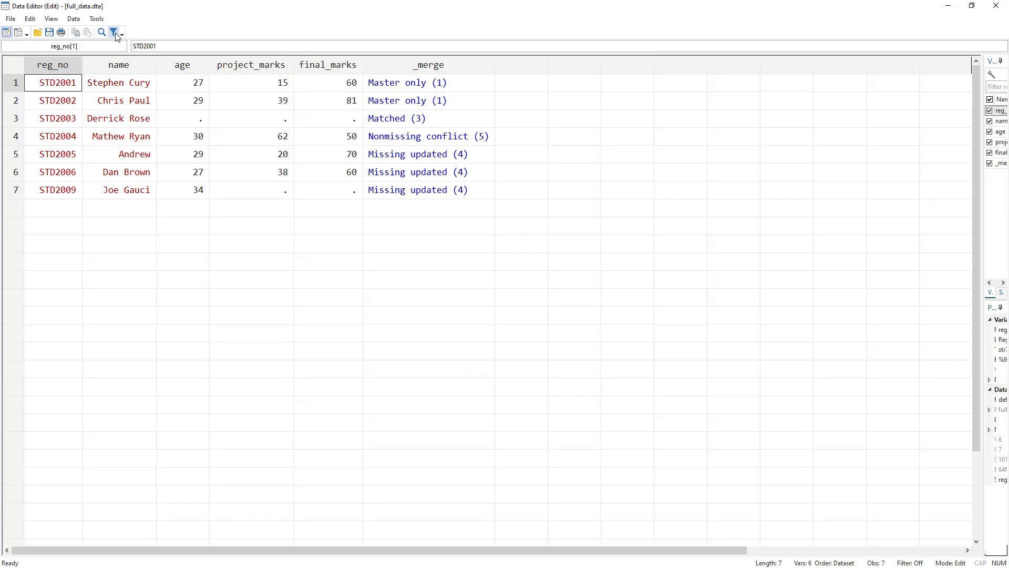
- Check project_marks in row 4 and review all rows of the data merged with update replace
left_click(282, 143)
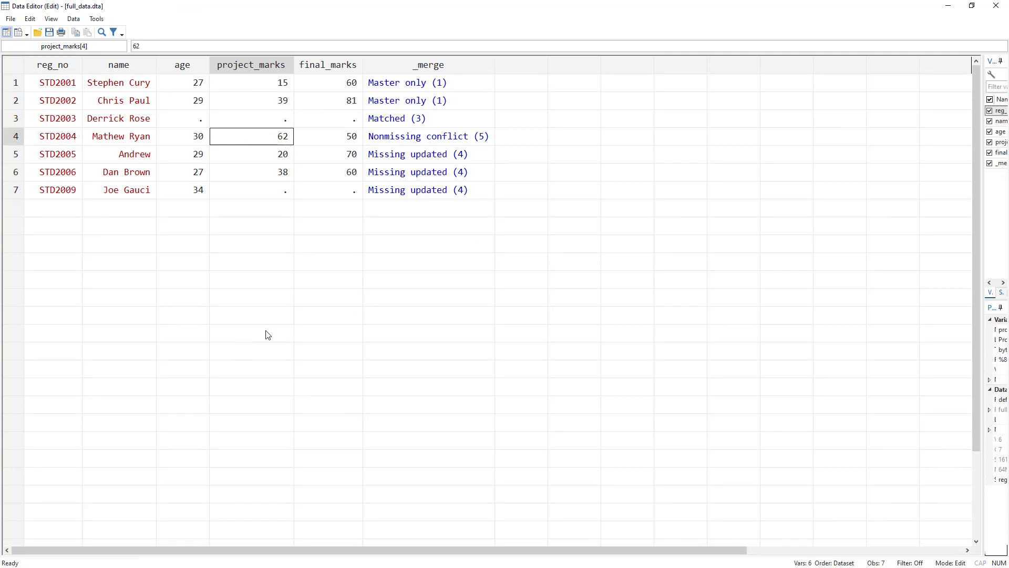
left_click_drag(60, 84, 198, 120)
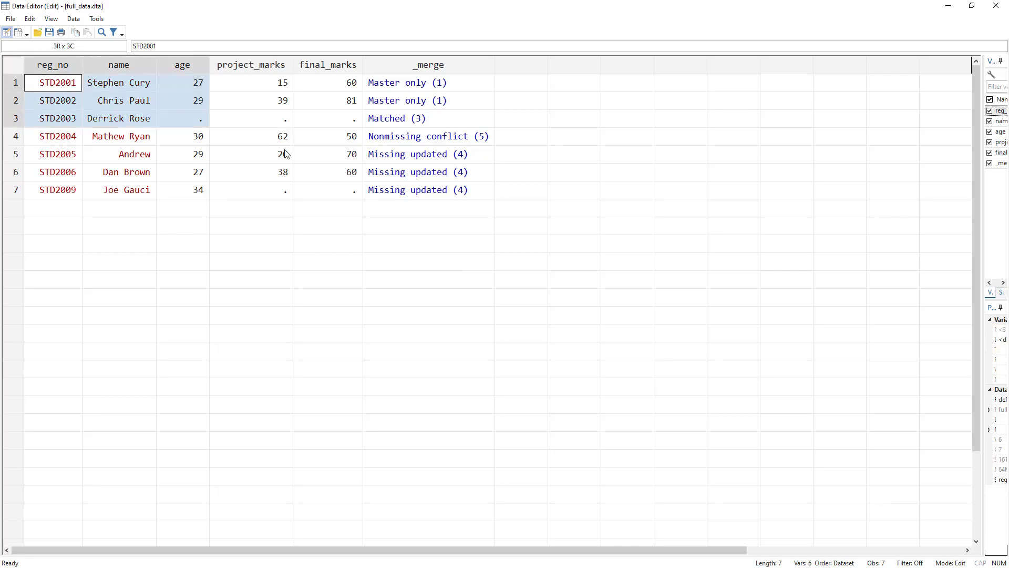
left_click_drag(286, 154, 416, 188)
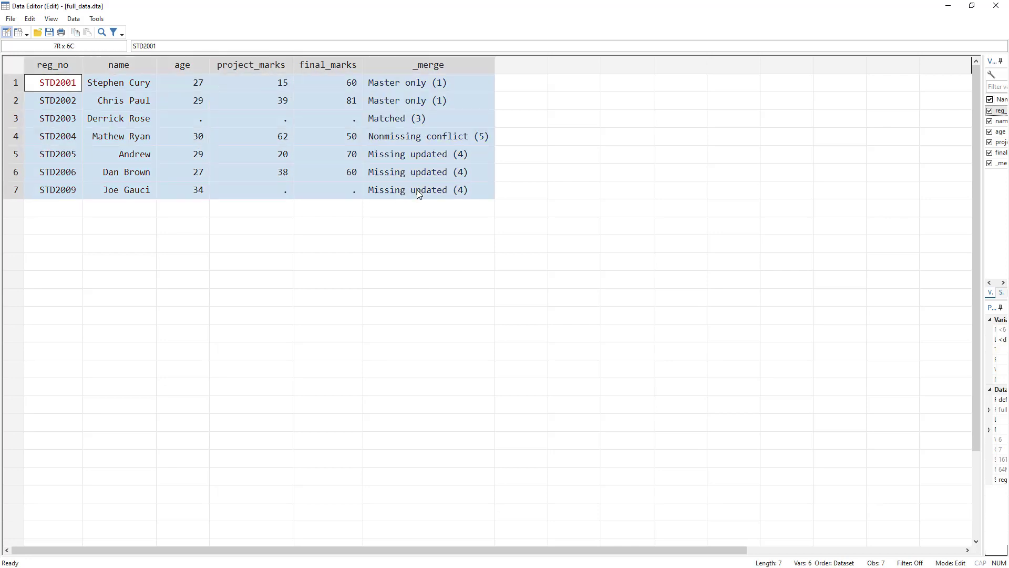